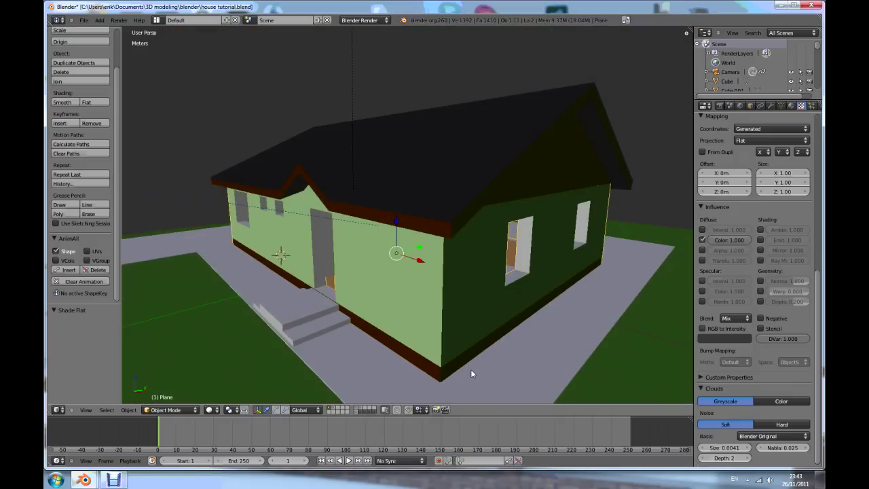
# - Render the house scene to examine the brick walls and tiled roof, and return to the 3D view
pyautogui.rightClick(415, 313)
pyautogui.moveTo(379, 294)
pyautogui.mouseDown(button='middle')
pyautogui.moveTo(353, 294)
pyautogui.moveTo(380, 294)
pyautogui.mouseUp(button='middle')
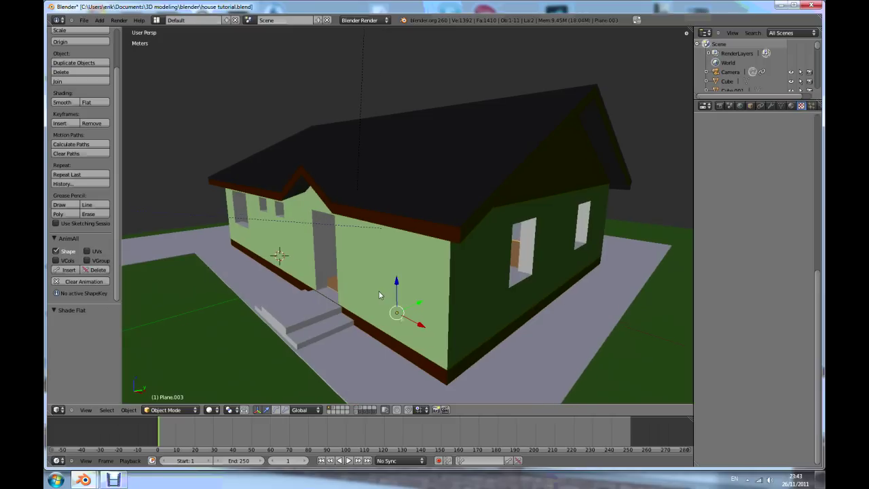
pyautogui.moveTo(467, 312); pyautogui.dragTo(467, 316, button='middle')
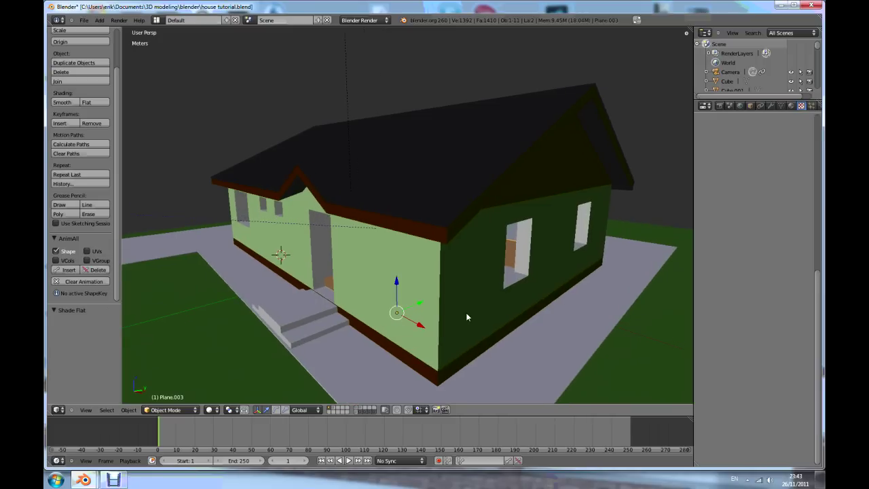
pyautogui.press('F12')
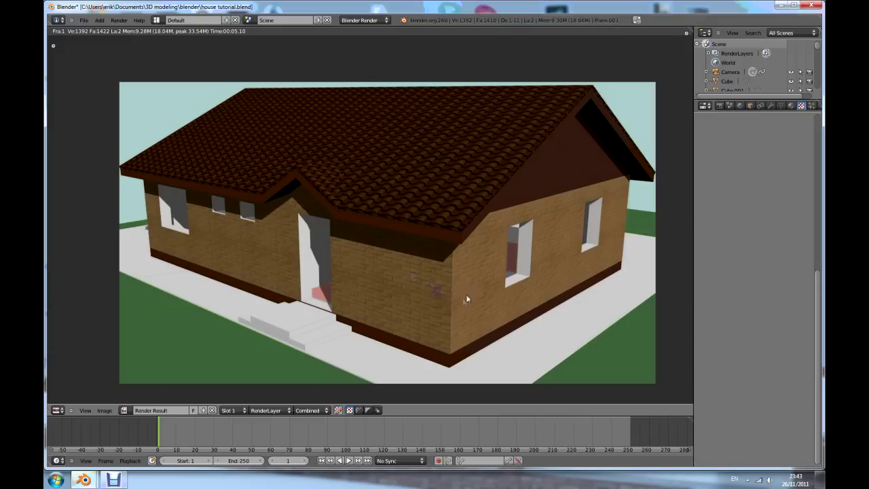
pyautogui.moveTo(464, 300); pyautogui.dragTo(456, 301, button='middle')
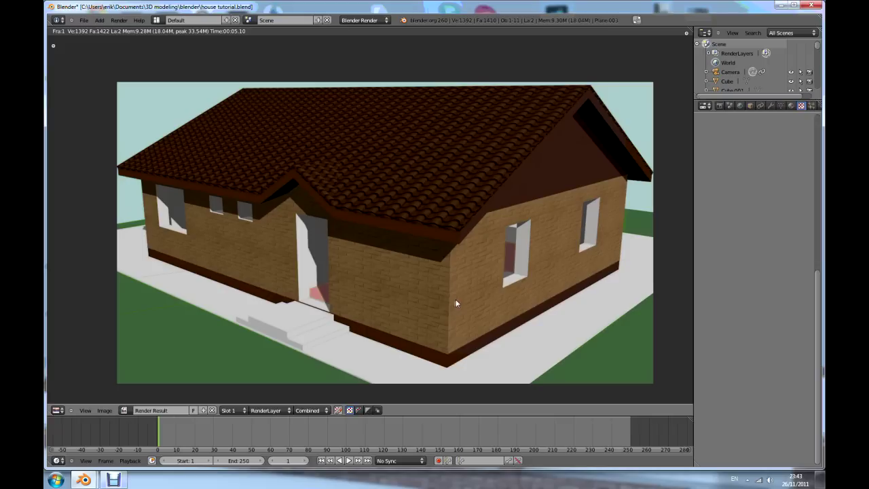
pyautogui.moveTo(457, 290); pyautogui.dragTo(454, 293, button='middle')
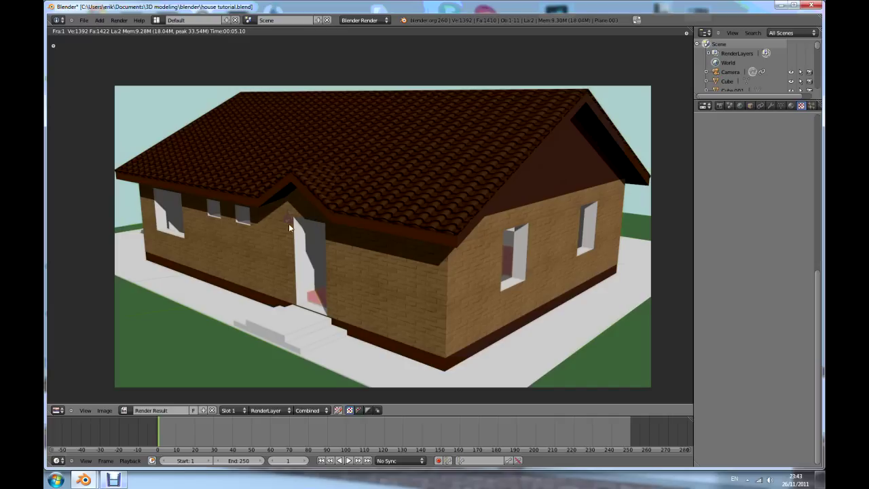
pyautogui.press('F12')
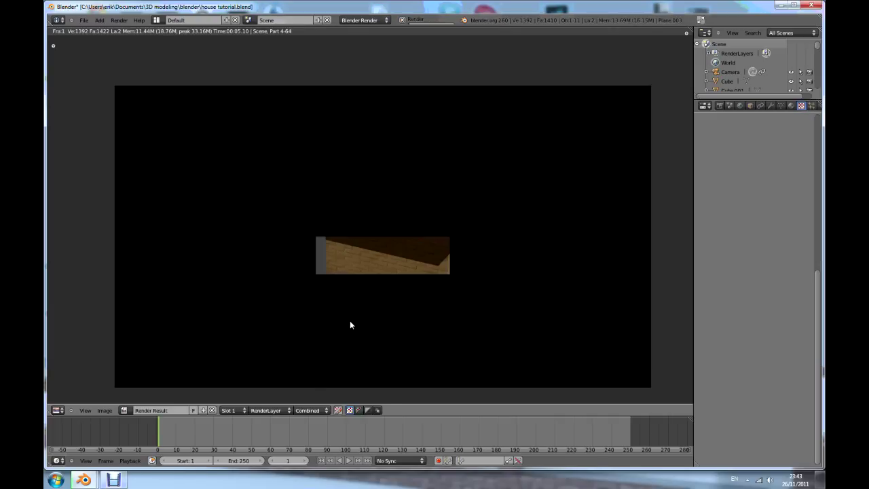
pyautogui.press('Escape')
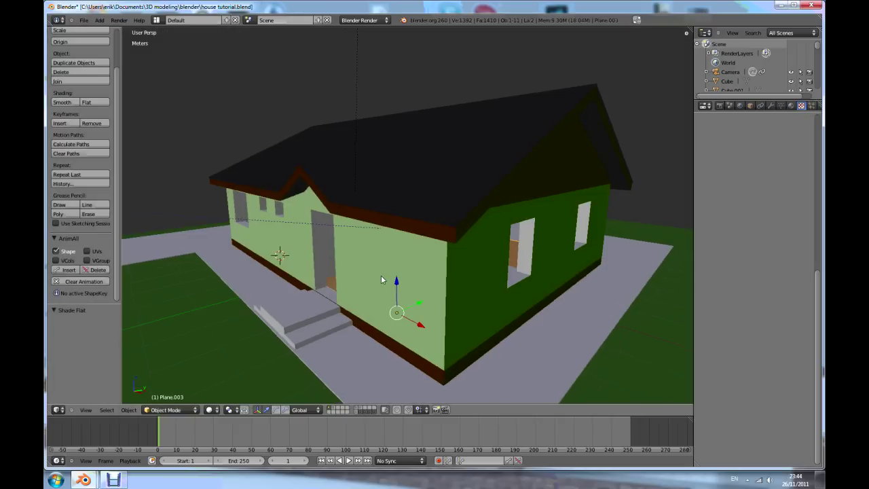
pyautogui.moveTo(381, 277); pyautogui.dragTo(387, 279, button='middle')
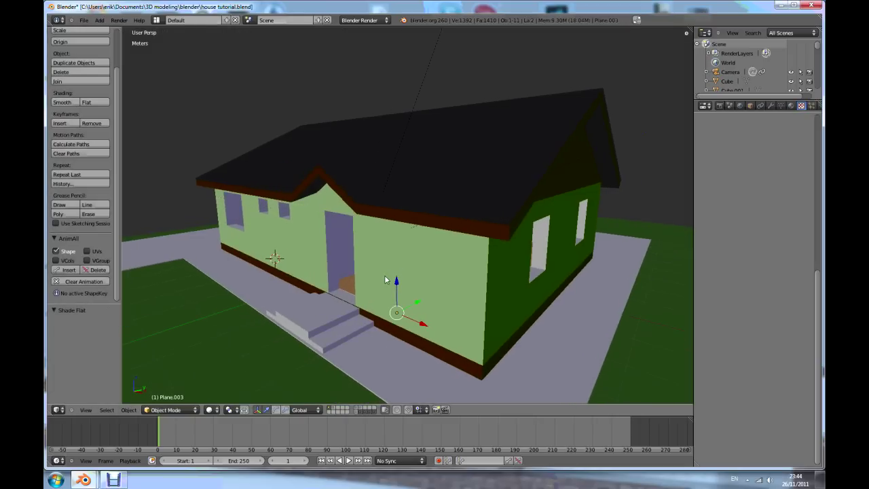
# - Show the window and door frame layer together with the house and select the front door frame
pyautogui.keyDown('shift'); pyautogui.click(332, 409); pyautogui.keyUp('shift')
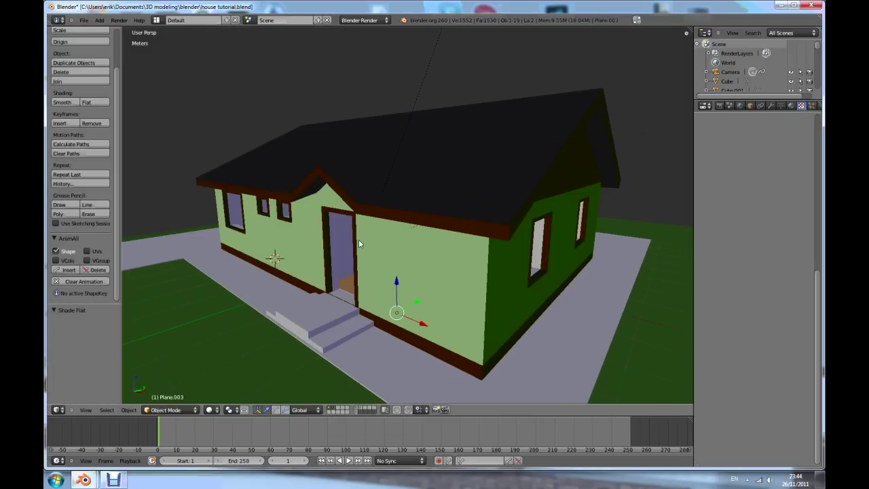
pyautogui.scroll(3, 360, 243)
pyautogui.rightClick(346, 257)
pyautogui.scroll(2, 340, 281)
pyautogui.scroll(-5, 349, 285)
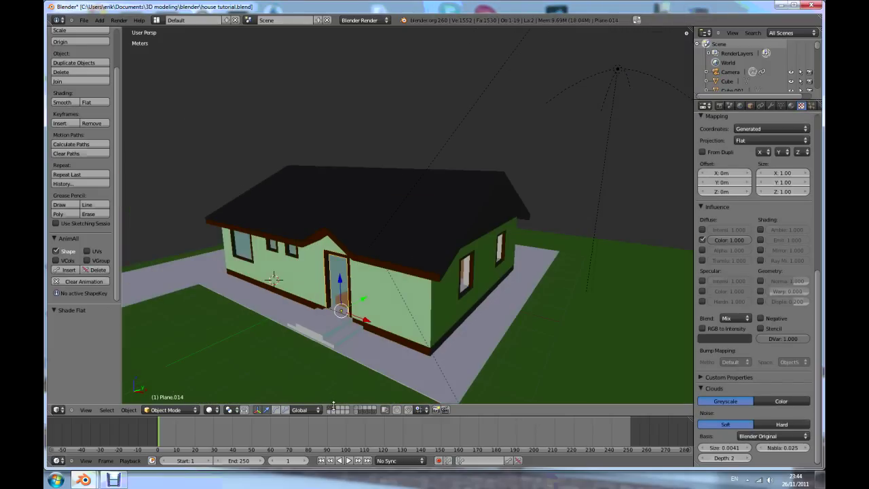
# - View the frame layer on its own, and set only the layer with the house walls to show
pyautogui.click(333, 409)
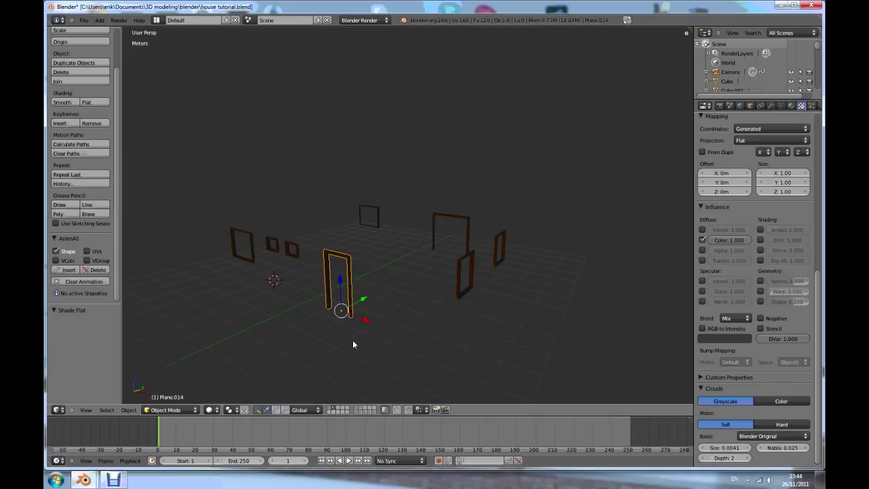
pyautogui.click(330, 406)
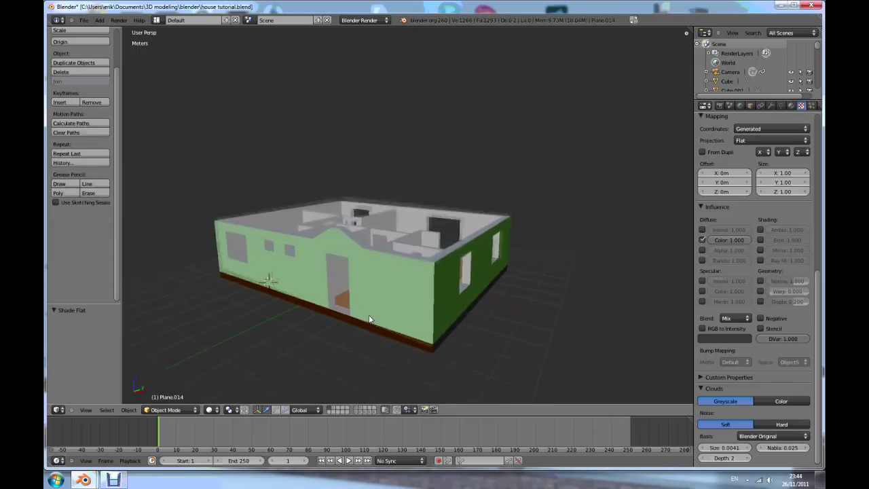
pyautogui.scroll(3, 366, 305)
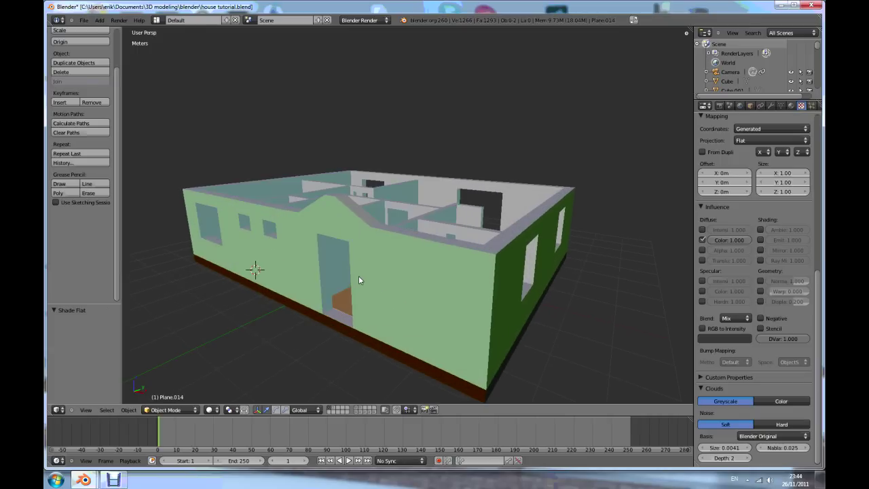
pyautogui.scroll(-1, 358, 275)
pyautogui.scroll(1, 385, 313)
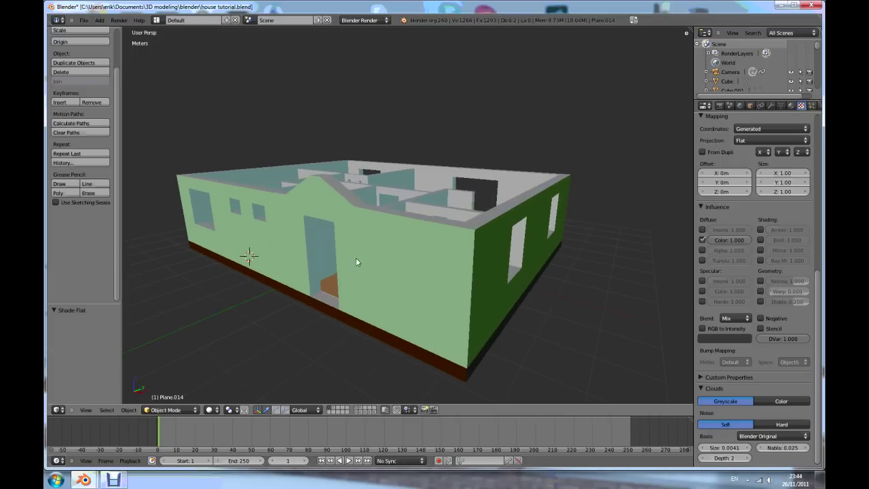
# - Switch to the mikrohouse.blend window and examine the front door frame up close in an enlarged 3D view
pyautogui.moveTo(84, 480)
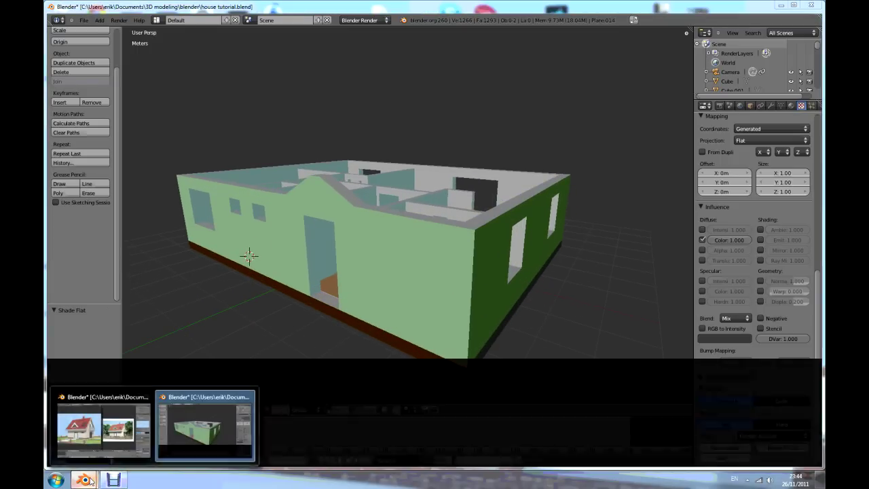
pyautogui.moveTo(87, 435)
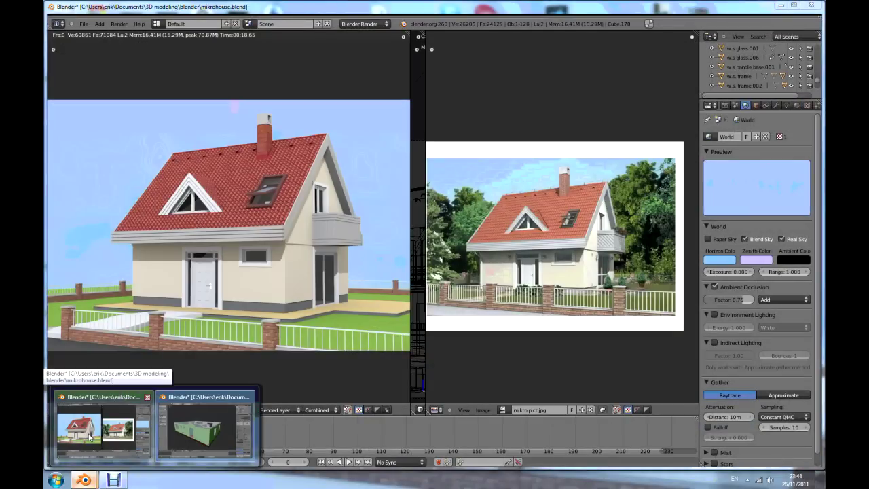
pyautogui.click(89, 437)
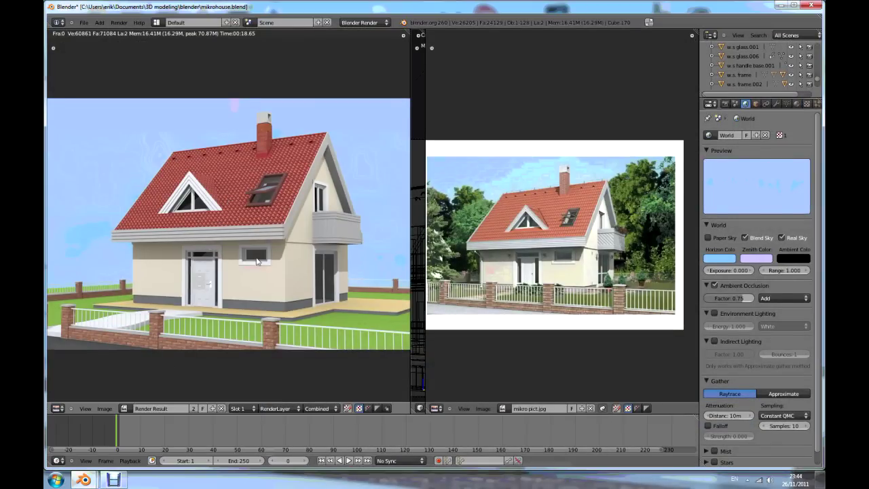
pyautogui.press('Escape')
pyautogui.scroll(5, 284, 292)
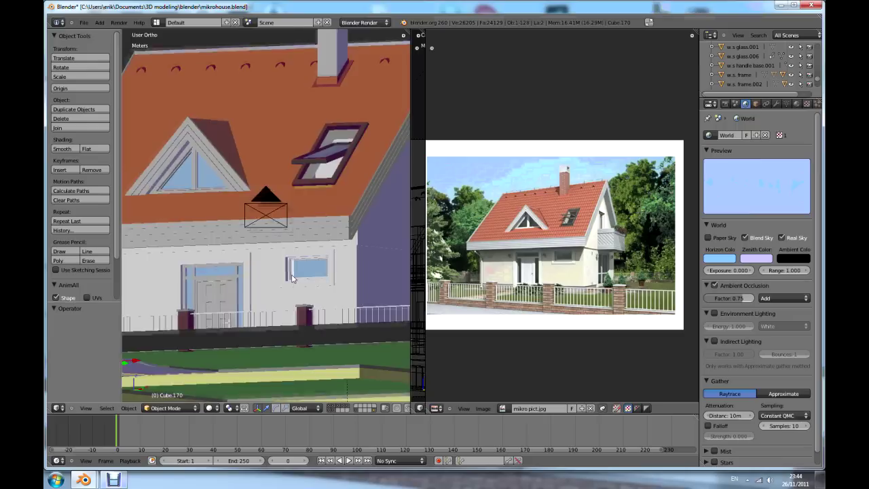
pyautogui.moveTo(284, 294); pyautogui.dragTo(265, 251, button='middle')
pyautogui.scroll(4, 261, 244)
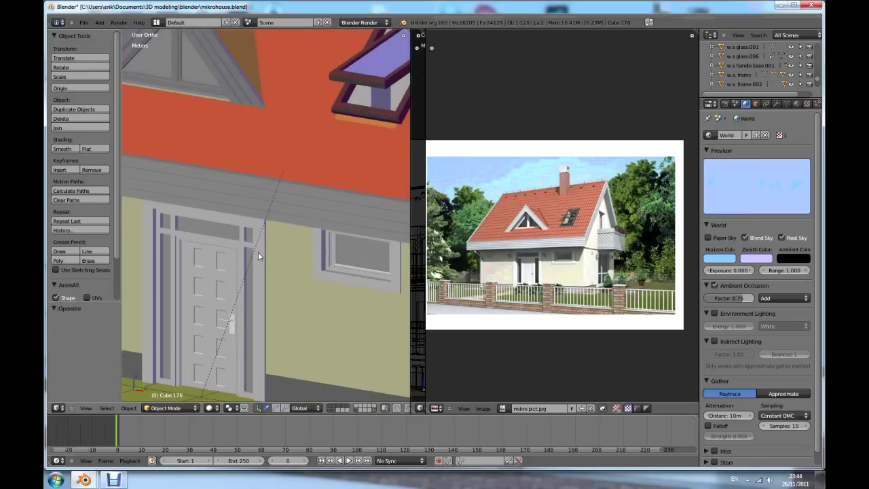
pyautogui.rightClick(259, 259)
pyautogui.moveTo(288, 273); pyautogui.dragTo(287, 272, button='middle')
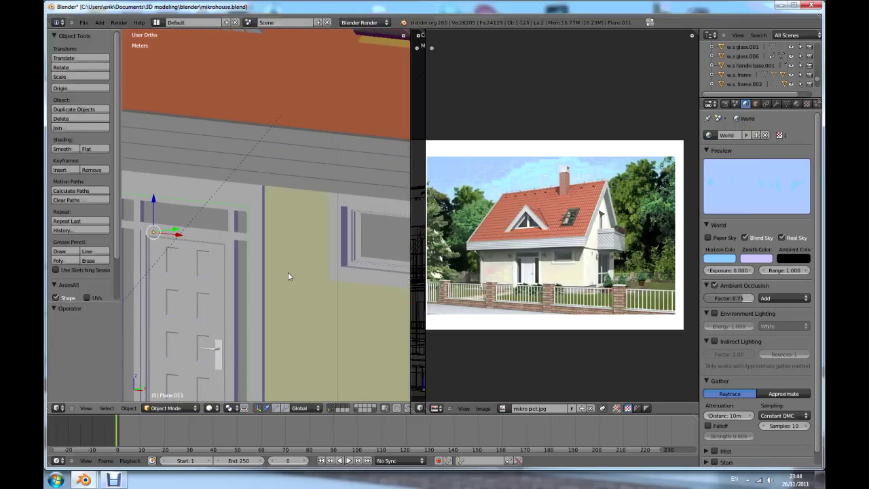
pyautogui.hotkey('ctrl', 'Up')
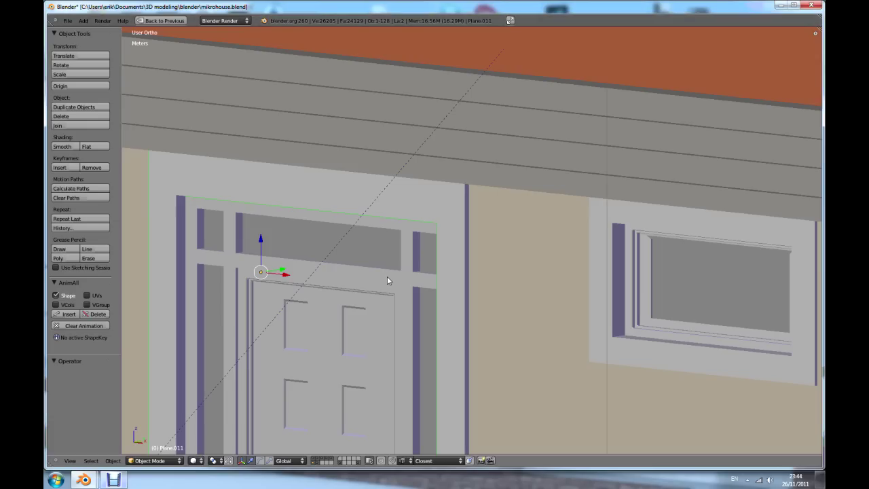
# - Try moving the small front window's frame aside, undo the move, and return to house tutorial.blend
pyautogui.scroll(-3, 386, 276)
pyautogui.scroll(-3, 387, 277)
pyautogui.moveTo(410, 288); pyautogui.dragTo(482, 318, button='middle')
pyautogui.rightClick(464, 327)
pyautogui.scroll(3, 472, 332)
pyautogui.moveTo(493, 302); pyautogui.dragTo(383, 306)
pyautogui.moveTo(384, 306); pyautogui.dragTo(475, 287, button='middle')
pyautogui.hotkey('ctrl', 'z')
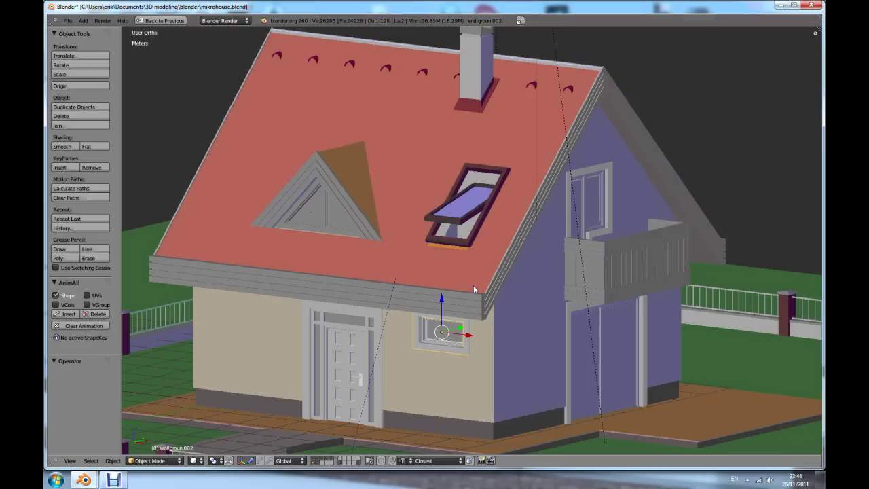
pyautogui.click(811, 7)
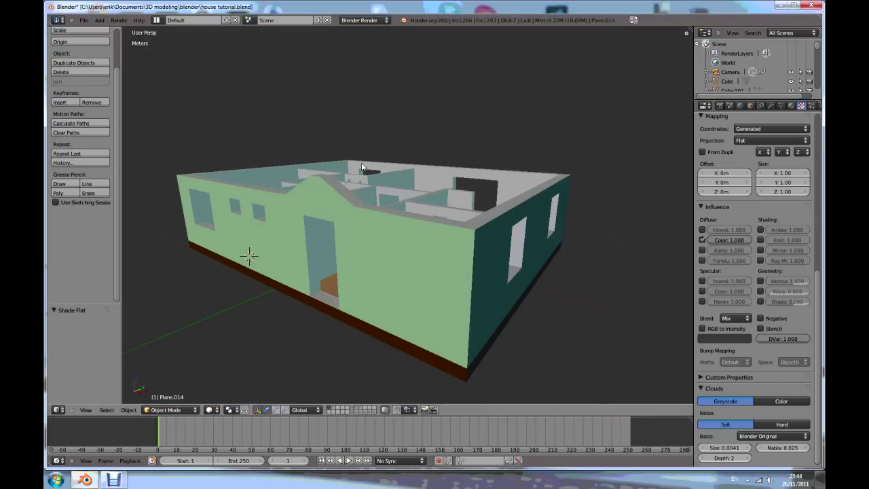
# - Open the house walls object in Edit Mode and clear the existing mesh selection
pyautogui.rightClick(382, 282)
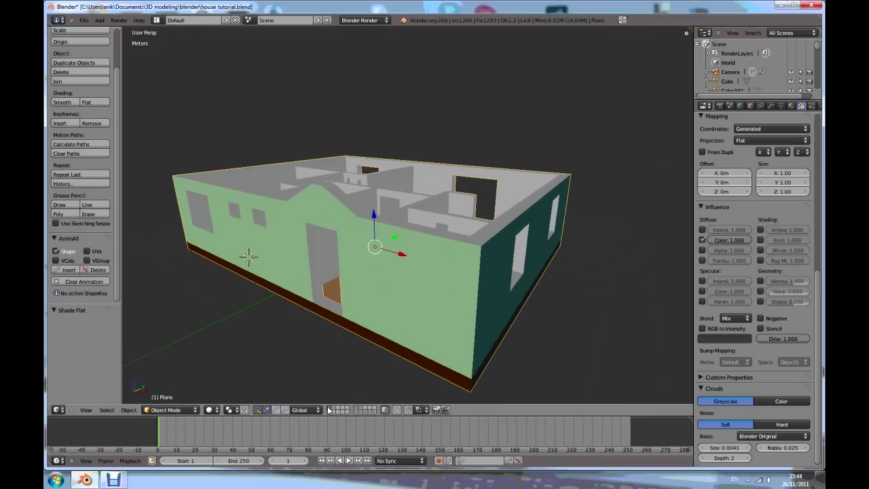
pyautogui.scroll(-2, 395, 266)
pyautogui.moveTo(396, 266)
pyautogui.mouseDown(button='middle')
pyautogui.moveTo(406, 305)
pyautogui.moveTo(407, 258)
pyautogui.moveTo(410, 268)
pyautogui.mouseUp(button='middle')
pyautogui.scroll(5, 413, 271)
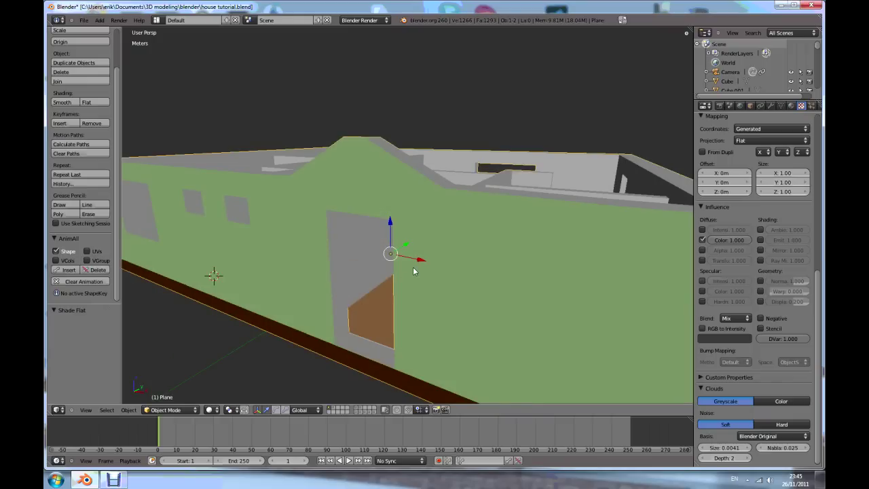
pyautogui.scroll(-5, 413, 271)
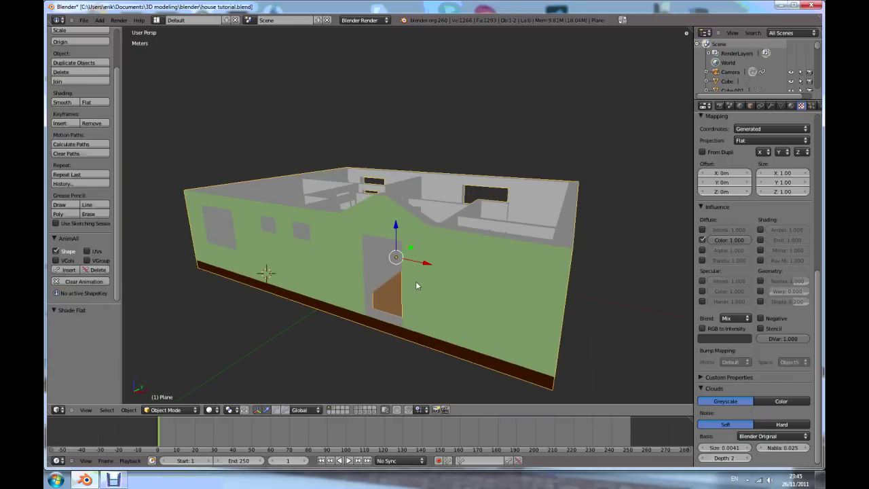
pyautogui.press('Tab')
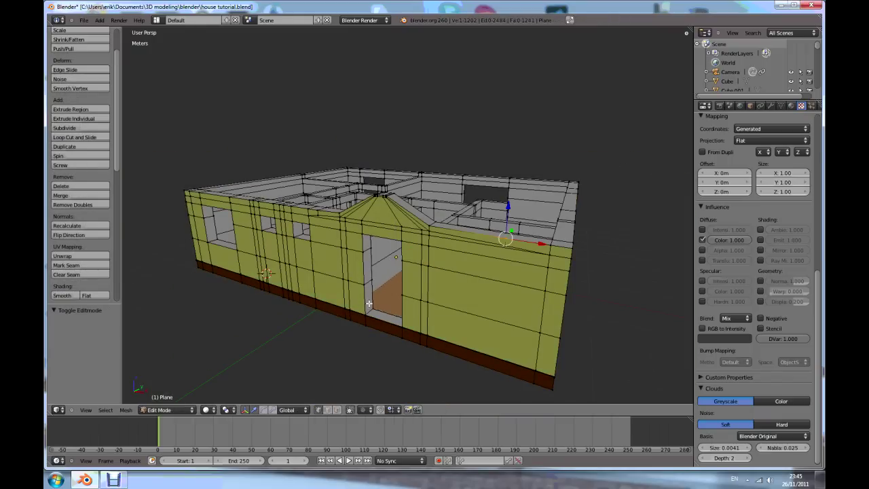
pyautogui.press('a')
# - Switch to orthographic view and select the four outer corner vertices of the front door opening
pyautogui.scroll(5, 368, 303)
pyautogui.scroll(-2, 363, 322)
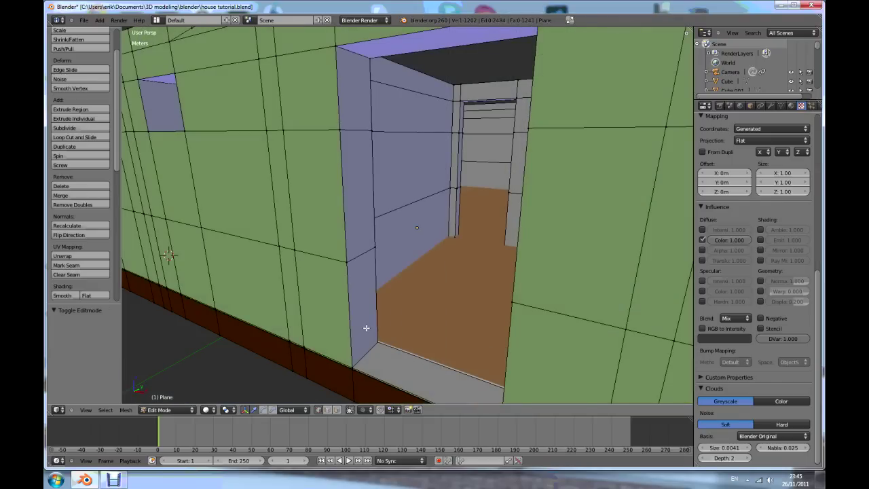
pyautogui.scroll(-7, 370, 322)
pyautogui.press('KP_5')
pyautogui.scroll(3, 410, 232)
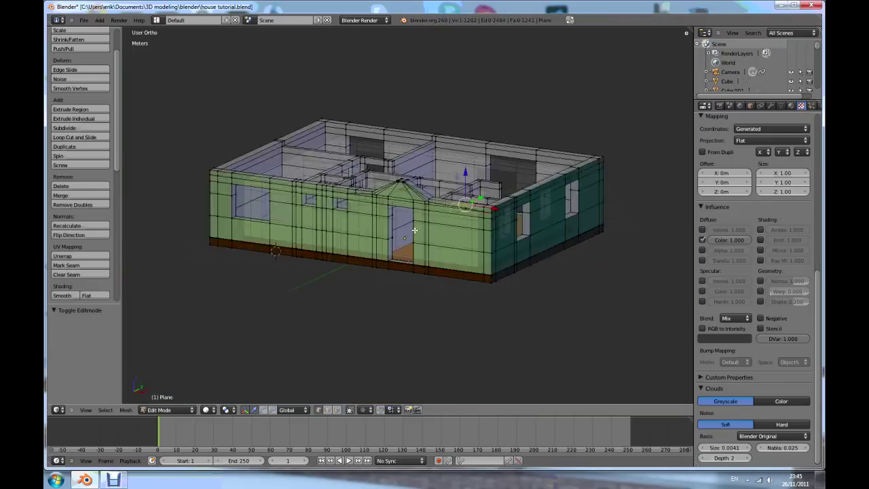
pyautogui.scroll(4, 414, 230)
pyautogui.rightClick(344, 329)
pyautogui.keyDown('shift'); pyautogui.rightClick(320, 298); pyautogui.keyUp('shift')
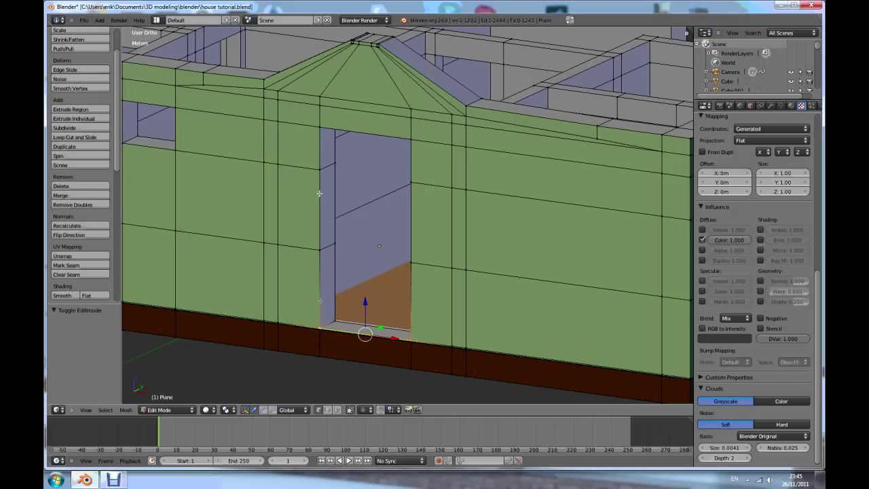
pyautogui.keyDown('shift'); pyautogui.rightClick(319, 126); pyautogui.keyUp('shift')
pyautogui.keyDown('shift'); pyautogui.rightClick(412, 139); pyautogui.keyUp('shift')
pyautogui.moveTo(390, 217); pyautogui.dragTo(361, 226, button='middle')
pyautogui.moveTo(391, 275); pyautogui.dragTo(381, 275, button='middle')
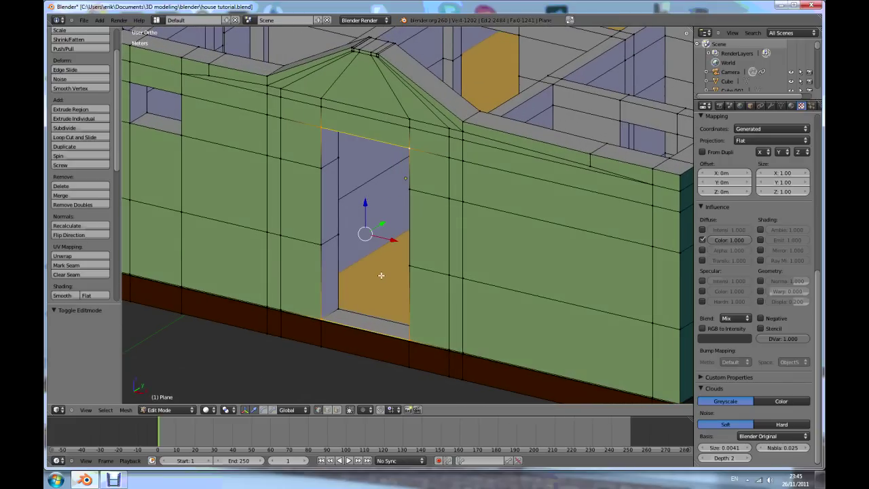
# - Duplicate the four selected door opening corner vertices in place and separate the copy from the house walls as its own object
pyautogui.hotkey('shift', 'd')
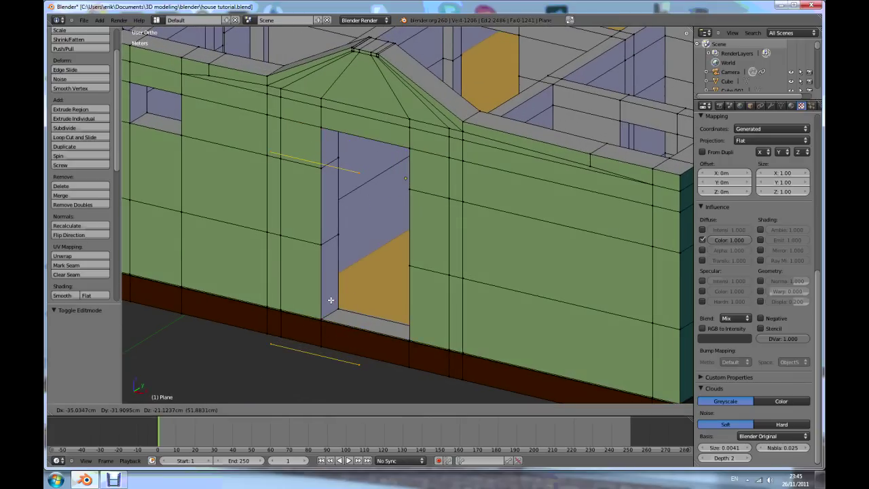
pyautogui.click(330, 300)
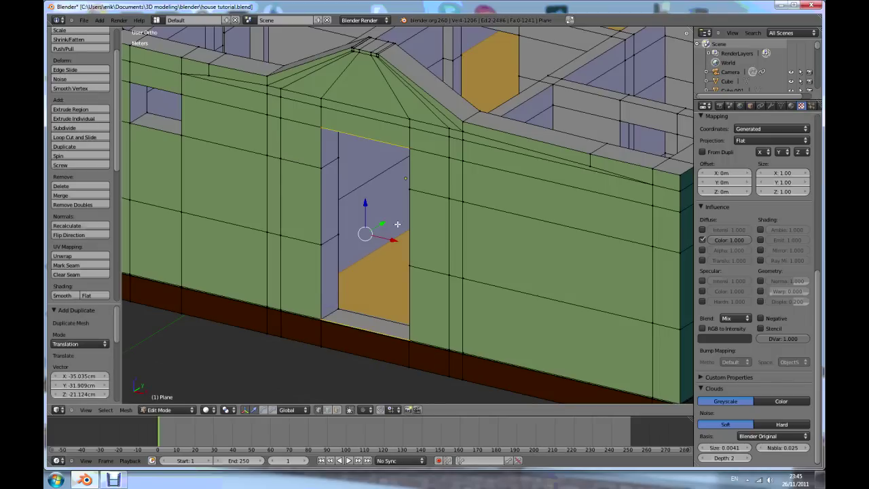
pyautogui.scroll(1, 397, 215)
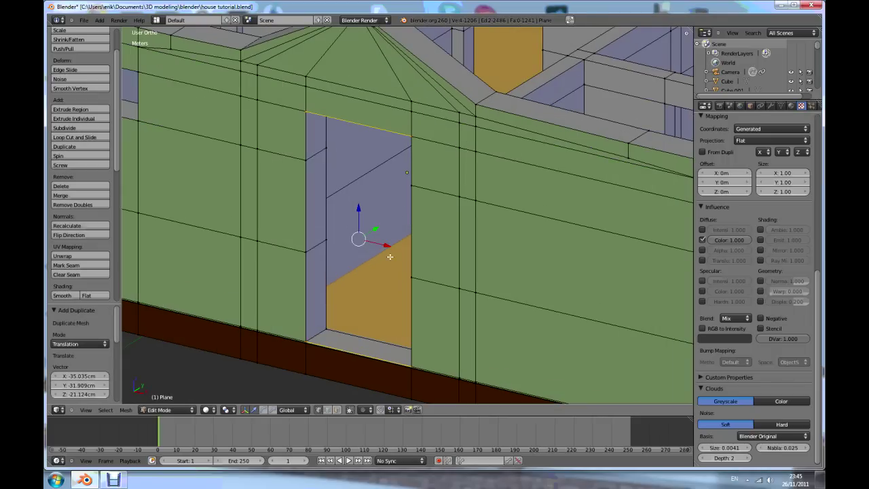
pyautogui.moveTo(389, 257); pyautogui.dragTo(391, 261, button='middle')
pyautogui.press('p')
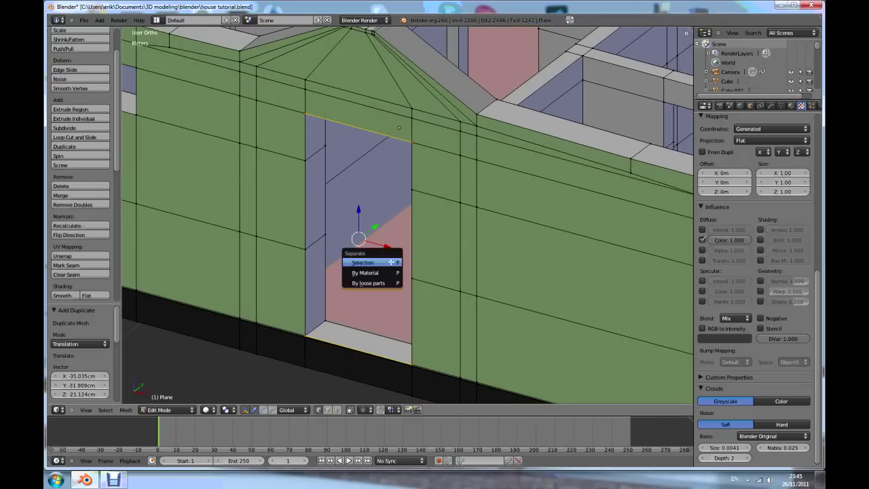
pyautogui.click(381, 262)
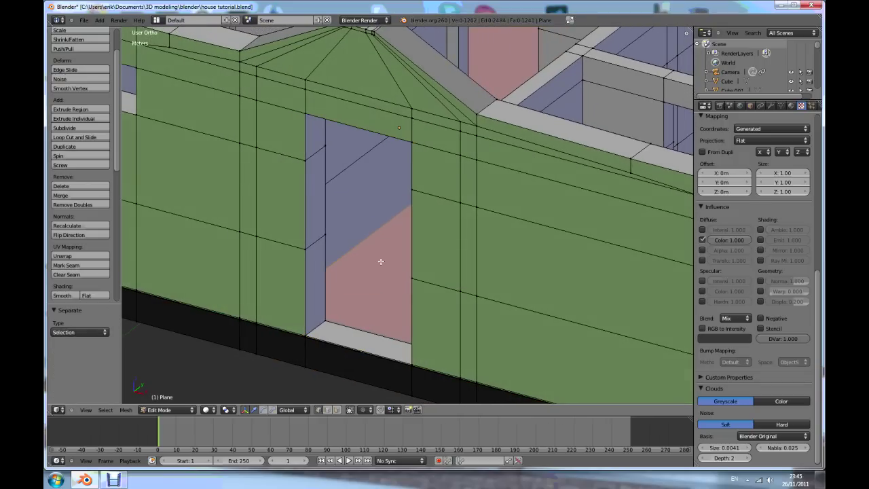
# - Select the separated door outline object, open it in Edit Mode and clear its mesh selection
pyautogui.press('Tab')
pyautogui.rightClick(382, 139)
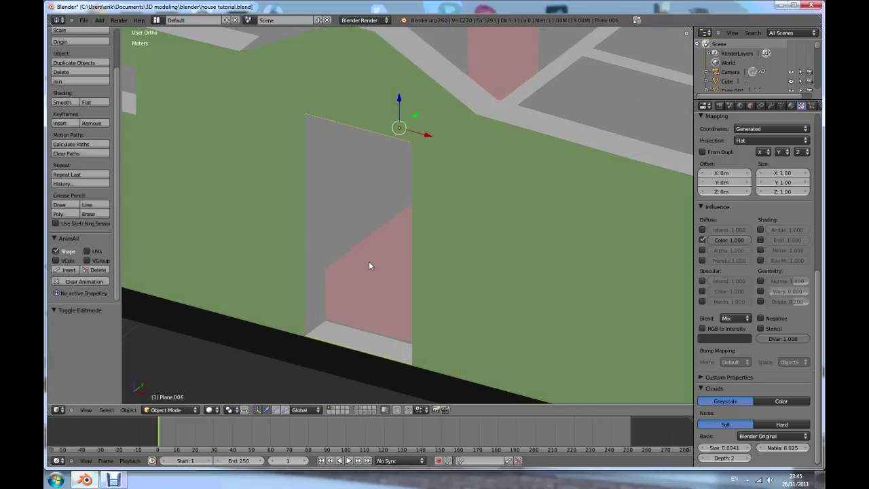
pyautogui.press('Tab')
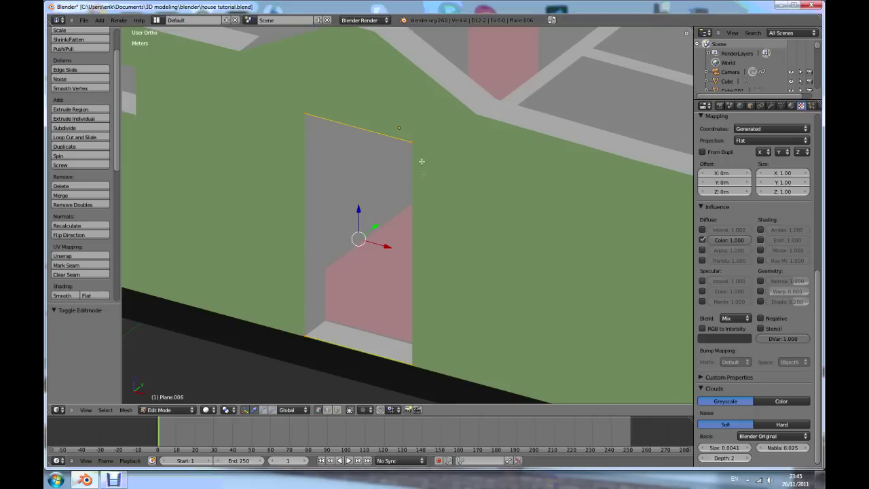
pyautogui.press('a')
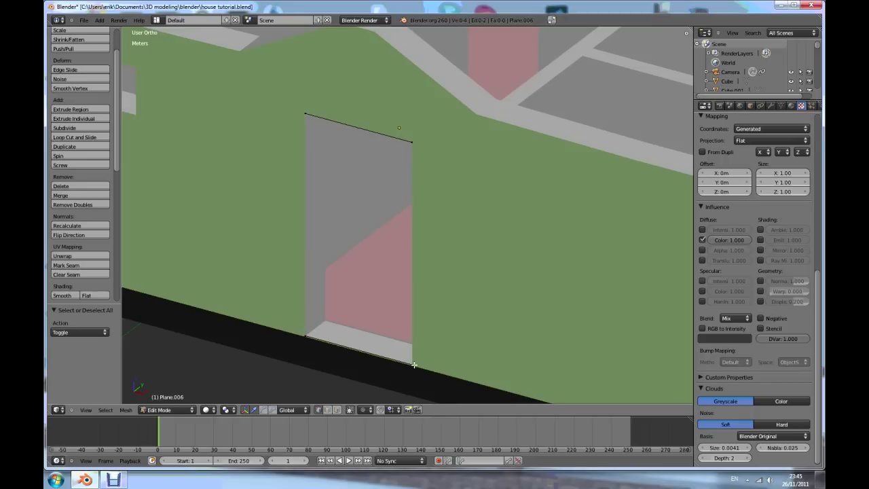
# - Join the top and bottom corner vertices on each side of the door outline with a vertical edge
pyautogui.rightClick(411, 365)
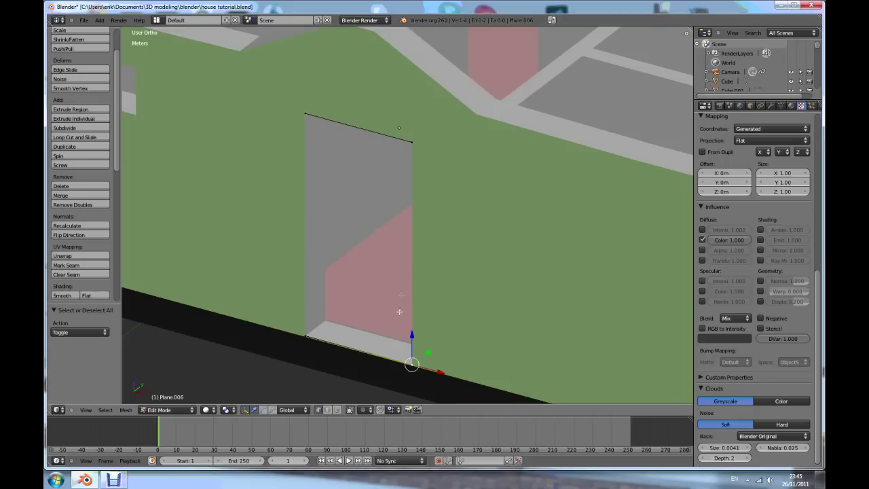
pyautogui.keyDown('shift'); pyautogui.rightClick(413, 143); pyautogui.keyUp('shift')
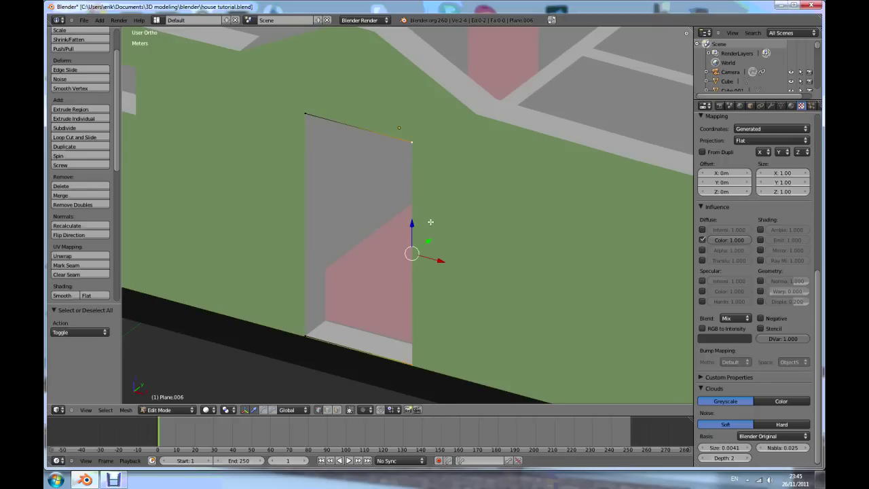
pyautogui.press('f')
pyautogui.press('a')
pyautogui.rightClick(304, 110)
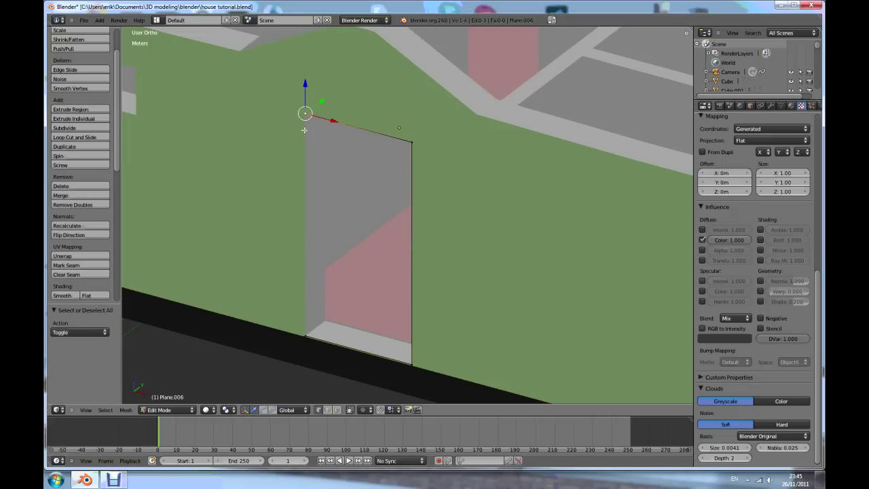
pyautogui.keyDown('shift'); pyautogui.rightClick(302, 334); pyautogui.keyUp('shift')
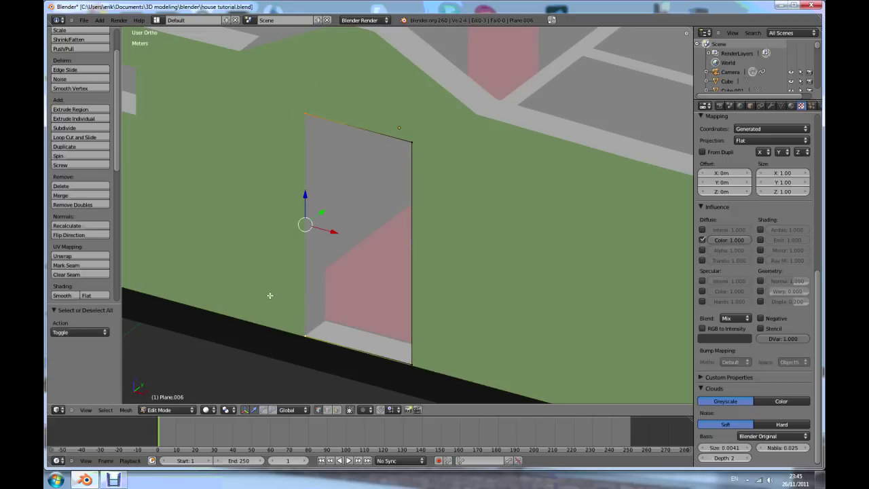
# - Switch to edge selection and delete the door outline's bottom edge
pyautogui.press('a')
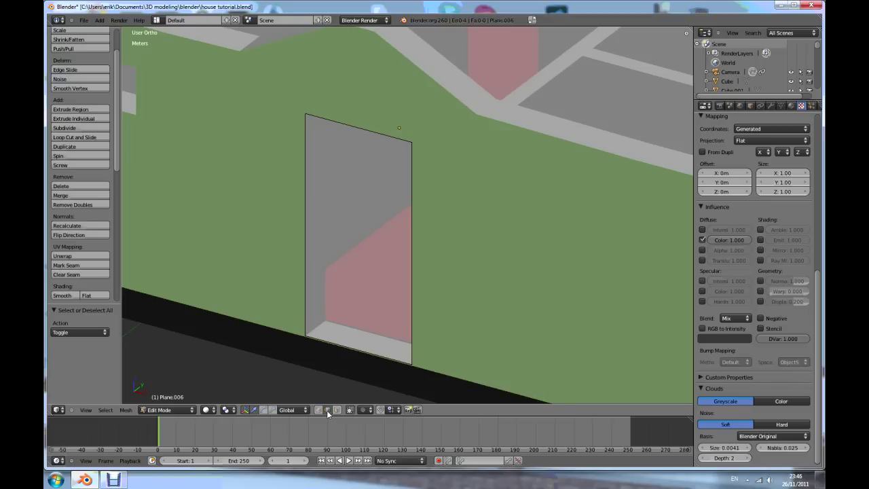
pyautogui.scroll(3, 327, 395)
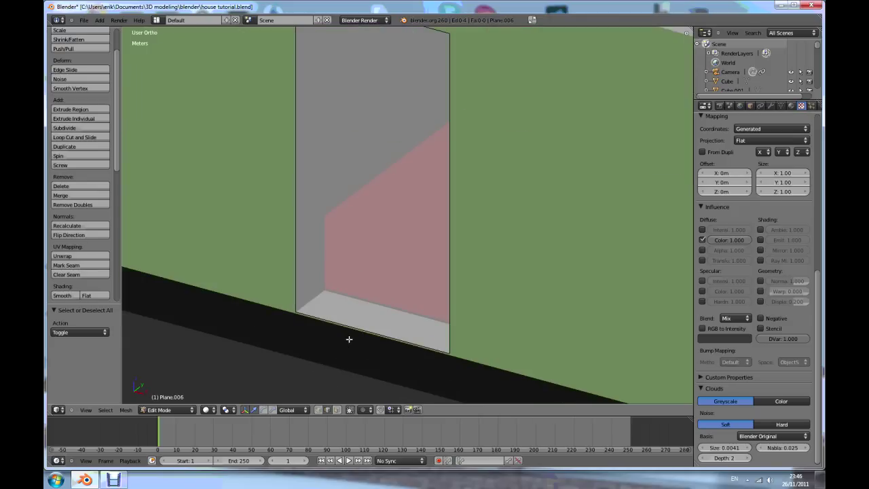
pyautogui.rightClick(354, 327)
pyautogui.scroll(-2, 339, 333)
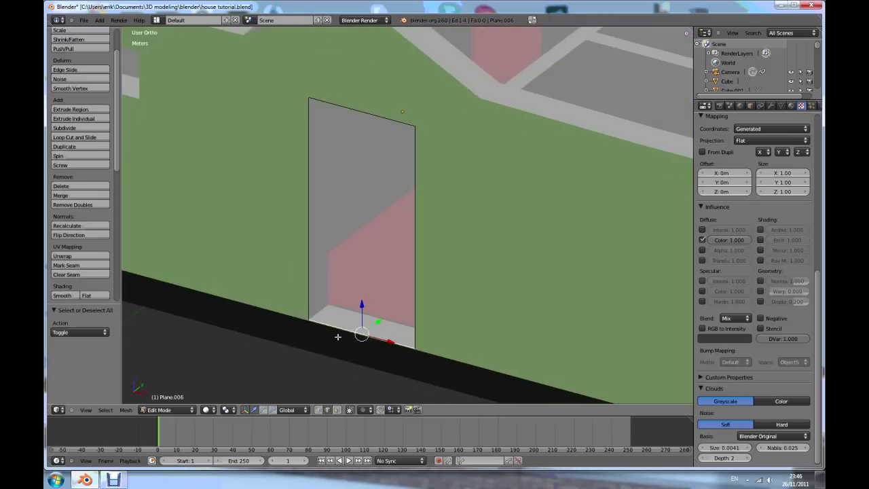
pyautogui.press('x')
pyautogui.click(325, 348)
pyautogui.scroll(-2, 340, 336)
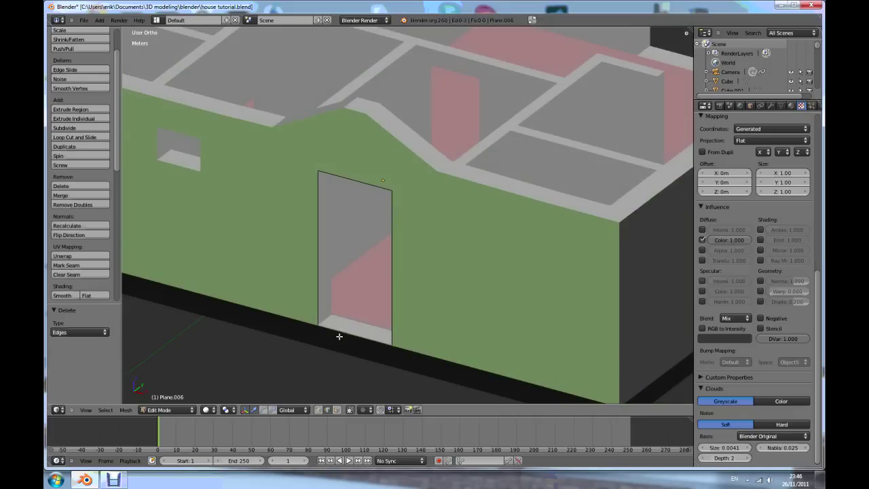
# - Return to vertex selection, extrude the whole three-sided door outline in place and scale the new outline to 0.9
pyautogui.click(319, 410)
pyautogui.scroll(3, 358, 255)
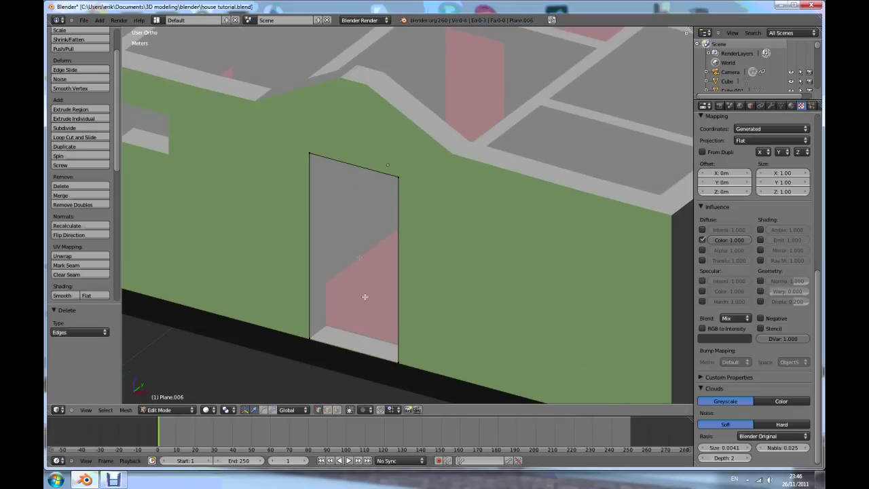
pyautogui.moveTo(374, 330); pyautogui.dragTo(381, 366, button='middle')
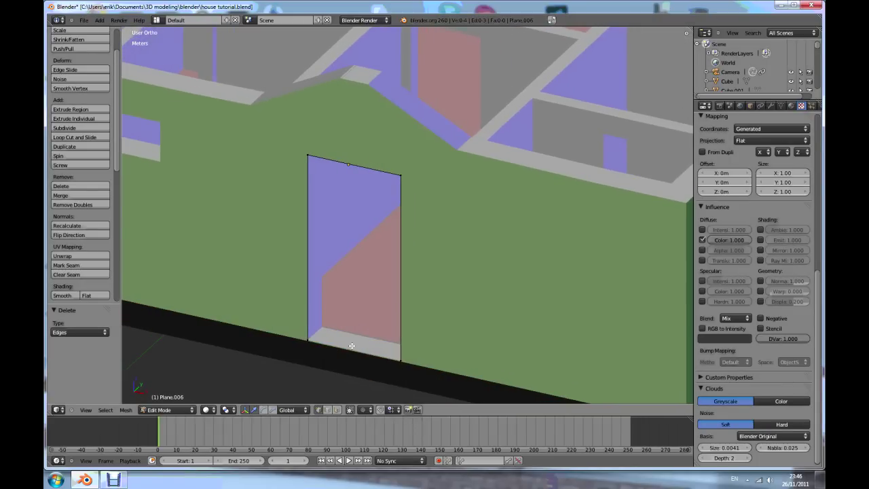
pyautogui.moveTo(334, 339)
pyautogui.mouseDown(button='middle')
pyautogui.moveTo(306, 333)
pyautogui.moveTo(321, 348)
pyautogui.mouseUp(button='middle')
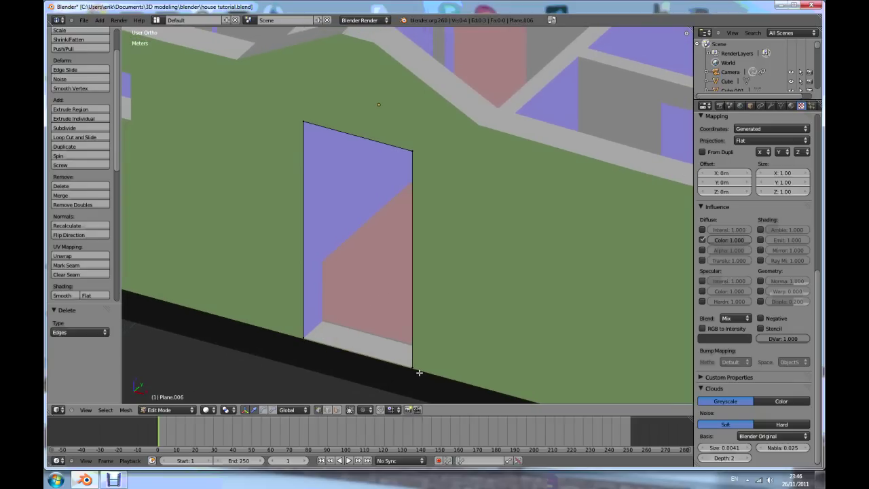
pyautogui.moveTo(419, 372); pyautogui.dragTo(403, 374, button='middle')
pyautogui.press('a')
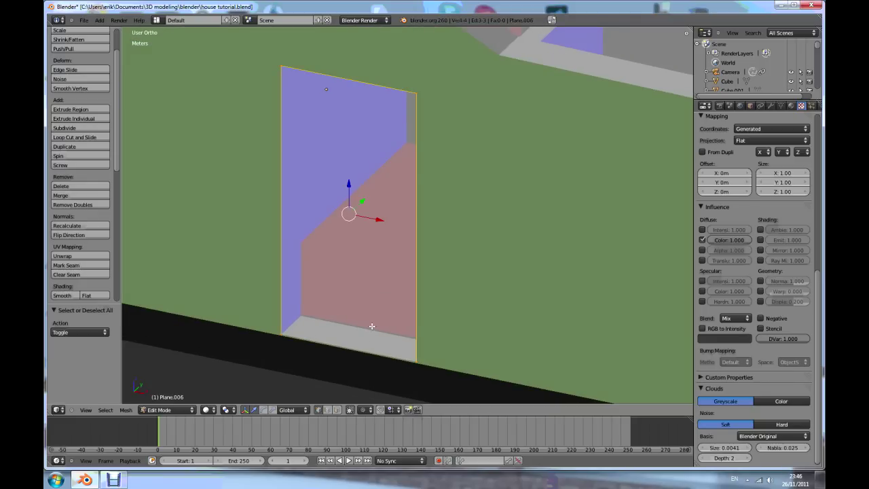
pyautogui.press('e')
pyautogui.press('Escape')
pyautogui.press('s')
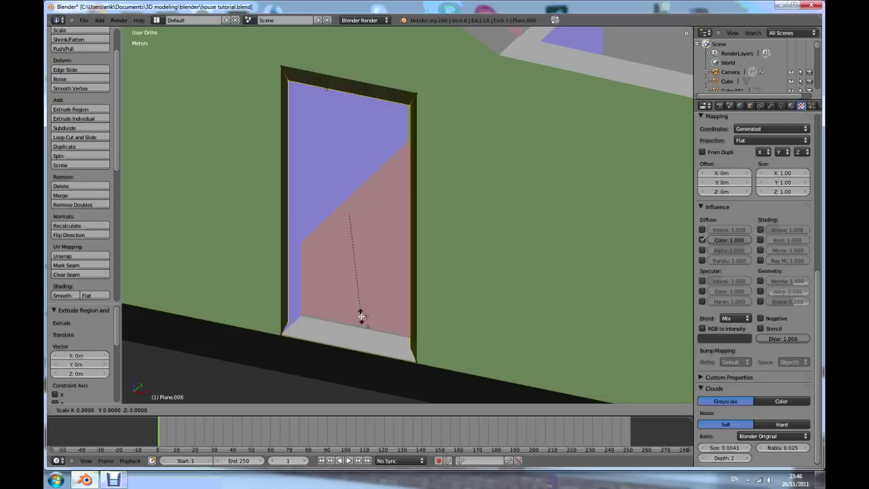
pyautogui.click(361, 316)
# - Raise the frame's inner outline about 3.4 cm along the Z axis
pyautogui.moveTo(329, 310); pyautogui.dragTo(432, 313, button='middle')
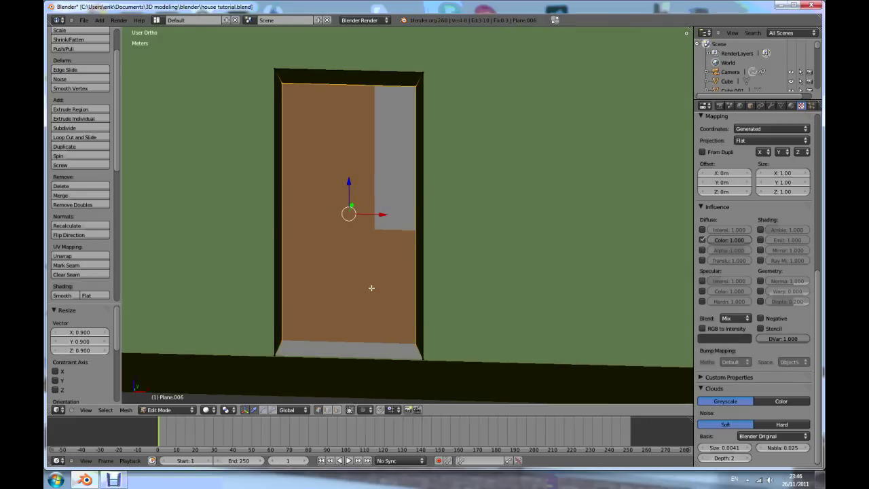
pyautogui.click(348, 183)
pyautogui.moveTo(348, 183); pyautogui.dragTo(352, 180)
pyautogui.moveTo(436, 242); pyautogui.dragTo(360, 276, button='middle')
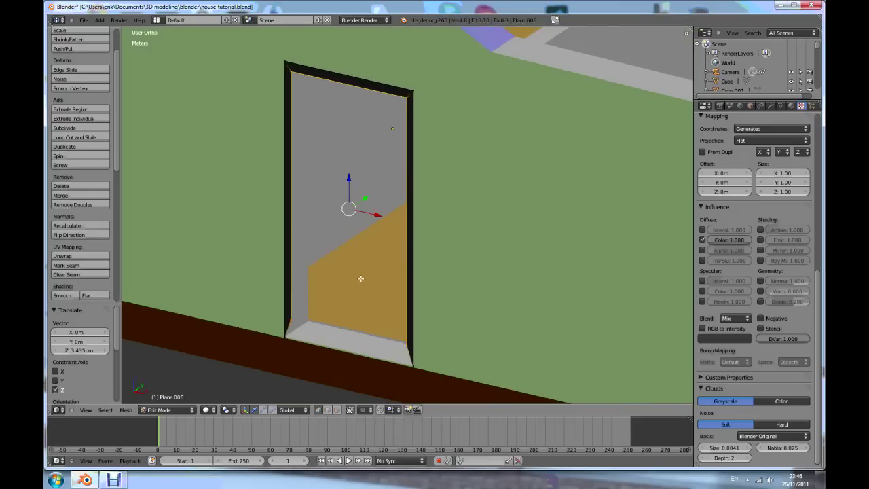
# - Select the whole door frame mesh and extrude it about 10.1 cm along the Y axis to give it depth
pyautogui.press('a')
pyautogui.press('a')
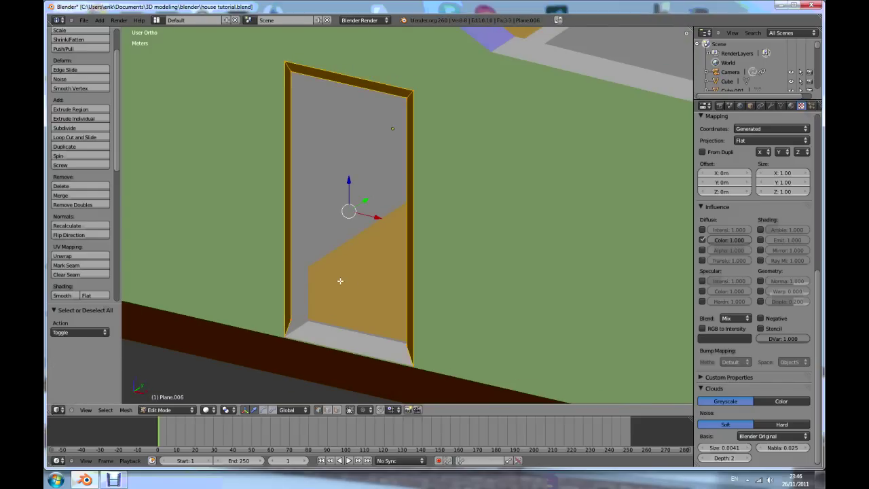
pyautogui.press('e')
pyautogui.press('y')
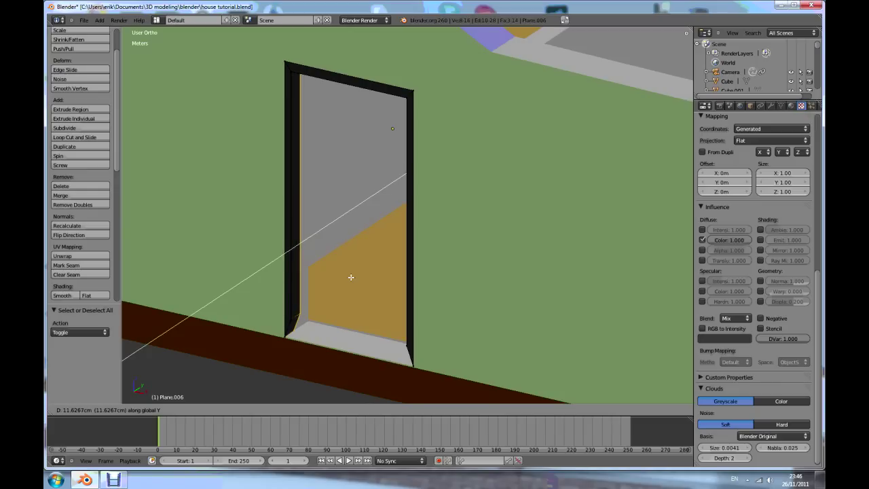
pyautogui.click(350, 278)
pyautogui.moveTo(302, 236); pyautogui.dragTo(300, 238, button='middle')
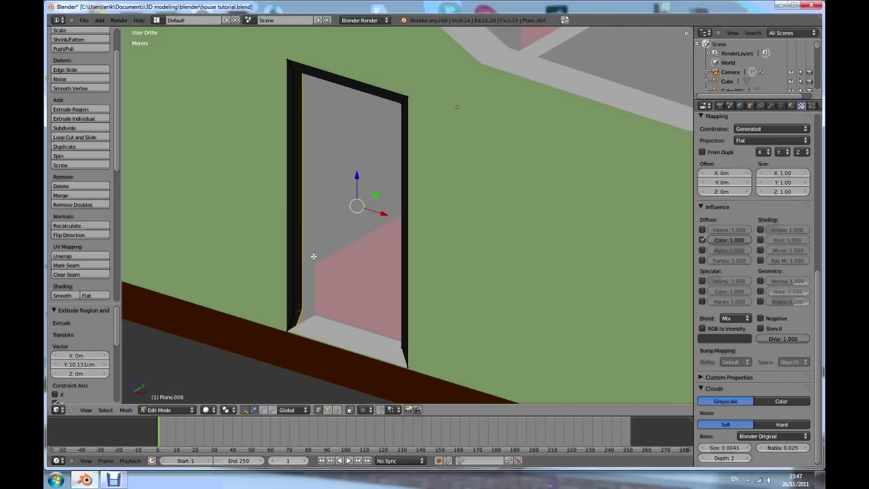
# - Return to Object Mode, set the door frame's origin to its geometry and move the frame about 6.89 cm along Y into the opening
pyautogui.press('Tab')
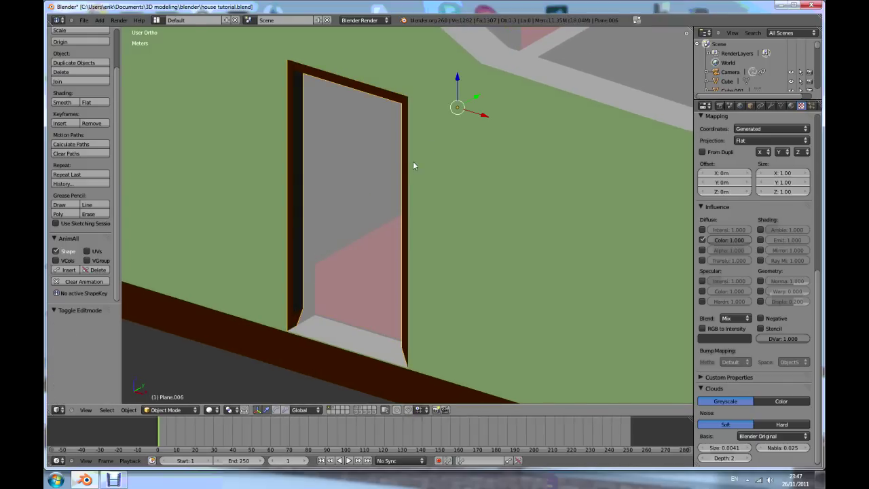
pyautogui.click(71, 42)
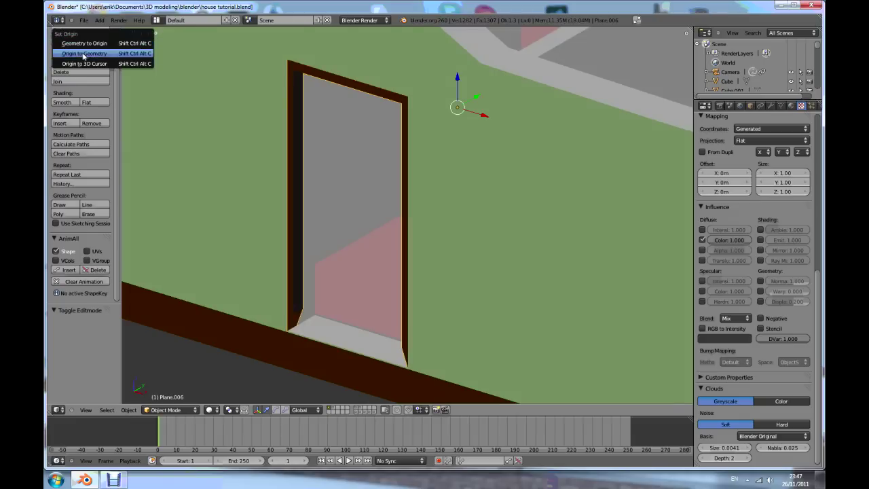
pyautogui.click(84, 54)
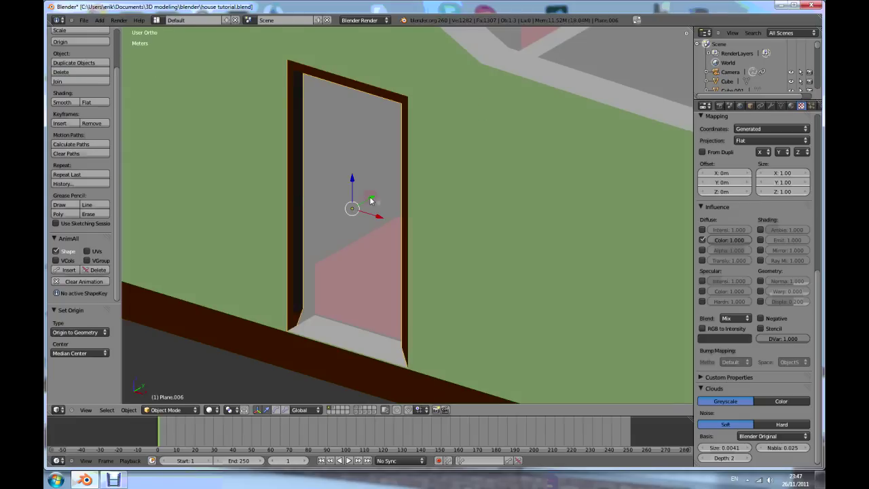
pyautogui.press('g')
pyautogui.press('y')
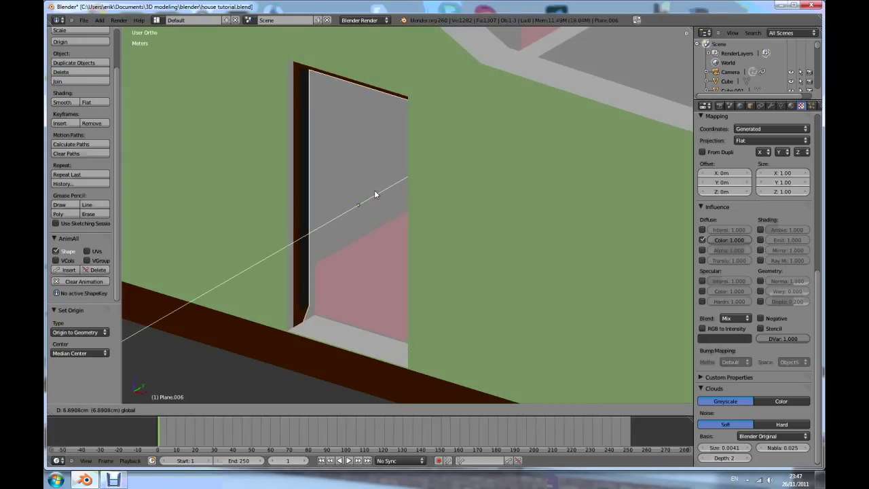
pyautogui.click(375, 192)
pyautogui.moveTo(327, 255); pyautogui.dragTo(312, 241, button='middle')
pyautogui.scroll(2, 323, 113)
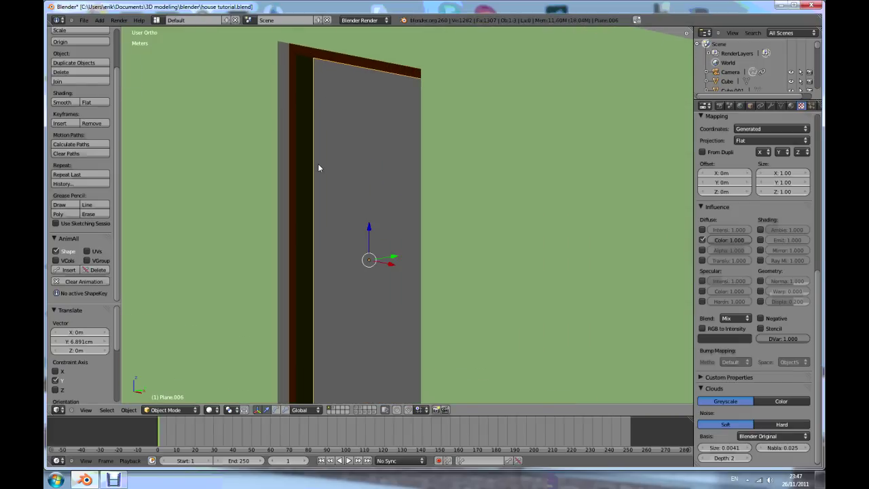
pyautogui.moveTo(326, 188); pyautogui.dragTo(327, 209, button='middle')
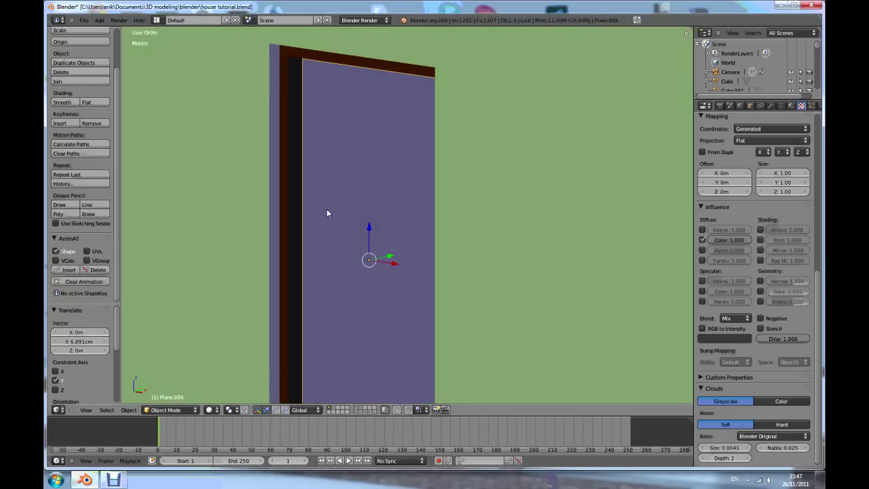
pyautogui.scroll(-3, 325, 206)
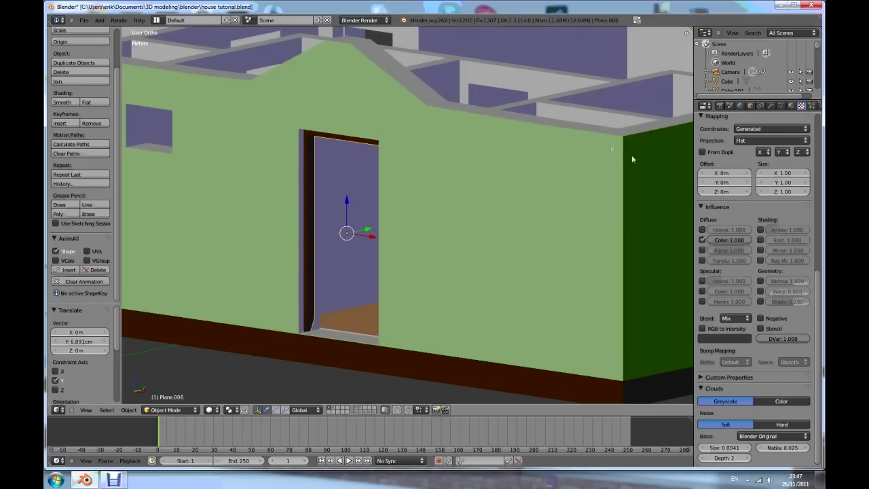
pyautogui.scroll(1, 305, 221)
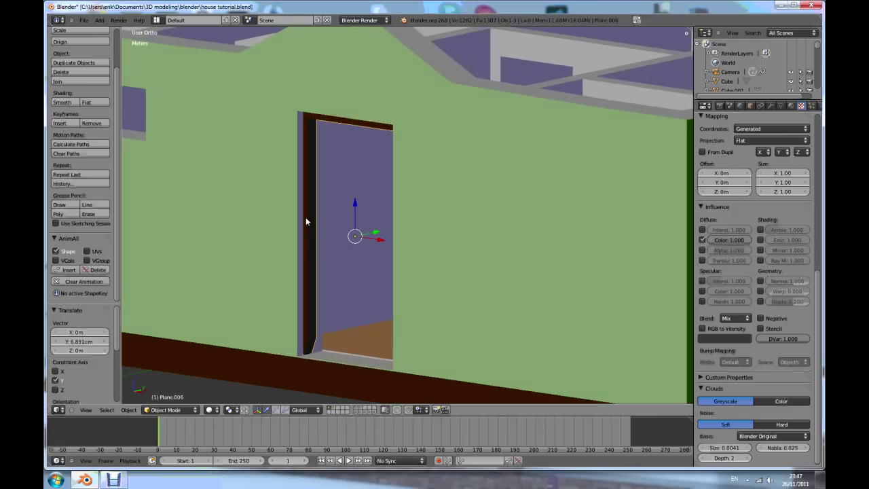
pyautogui.moveTo(313, 219); pyautogui.dragTo(314, 264, button='middle')
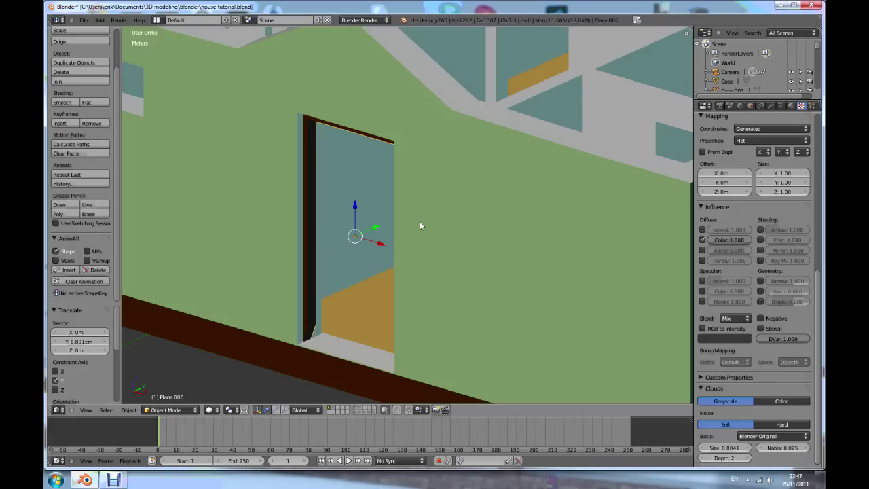
# - Remove the Material.005, Material.017 and Material.016 slots from the door frame
pyautogui.scroll(1, 304, 249)
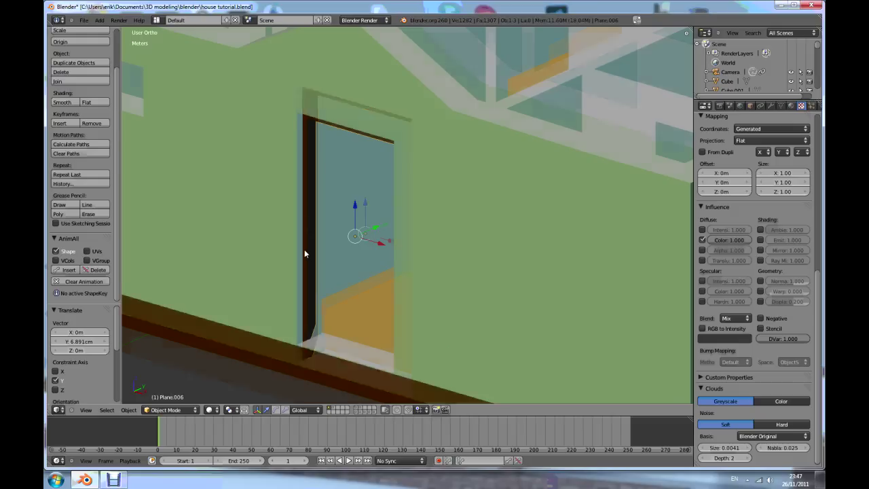
pyautogui.click(790, 107)
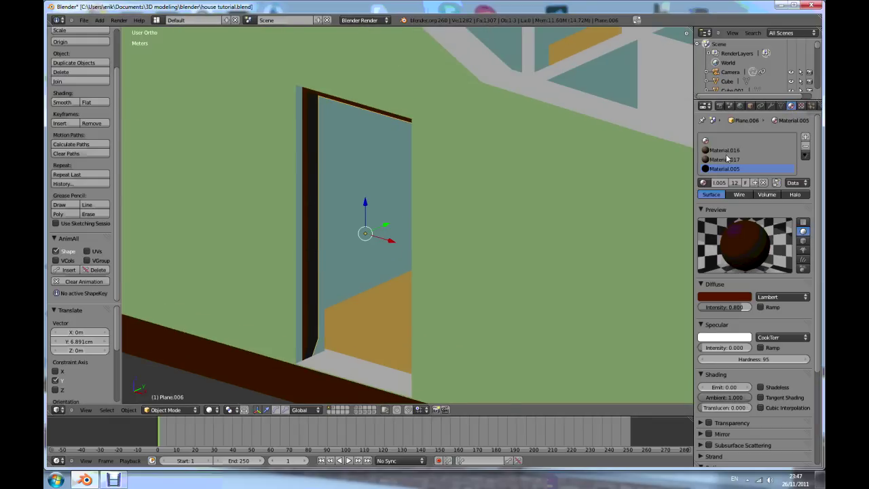
pyautogui.click(805, 147)
pyautogui.click(805, 148)
pyautogui.click(805, 147)
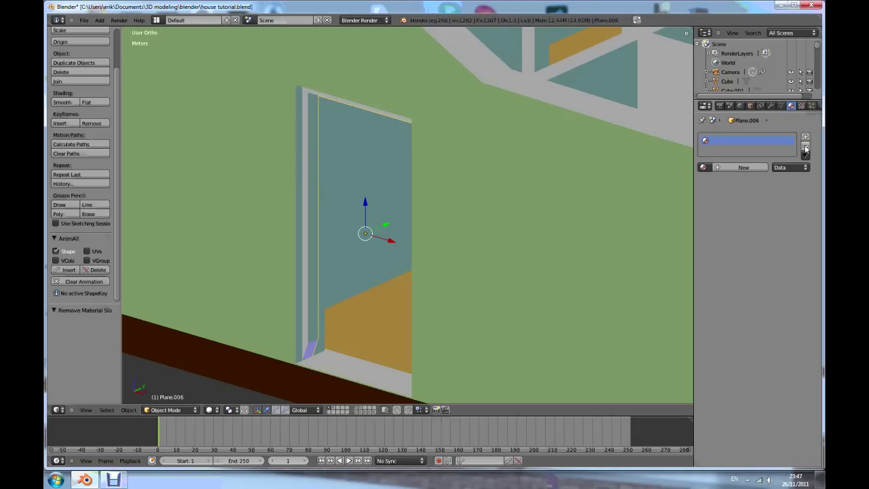
# - Put the door frame into Edit Mode with nothing selected and isolate it in Local View
pyautogui.moveTo(313, 220)
pyautogui.mouseDown(button='middle')
pyautogui.moveTo(301, 203)
pyautogui.moveTo(318, 231)
pyautogui.mouseUp(button='middle')
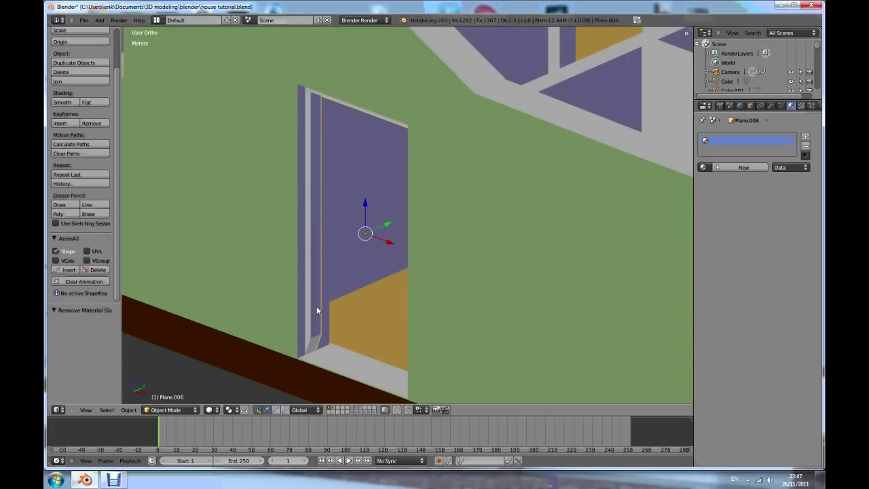
pyautogui.scroll(1, 317, 266)
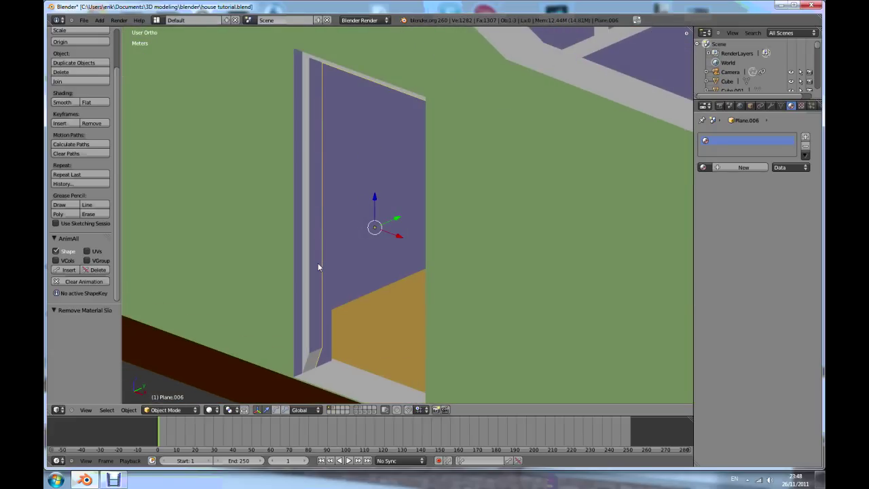
pyautogui.press('Tab')
pyautogui.press('a')
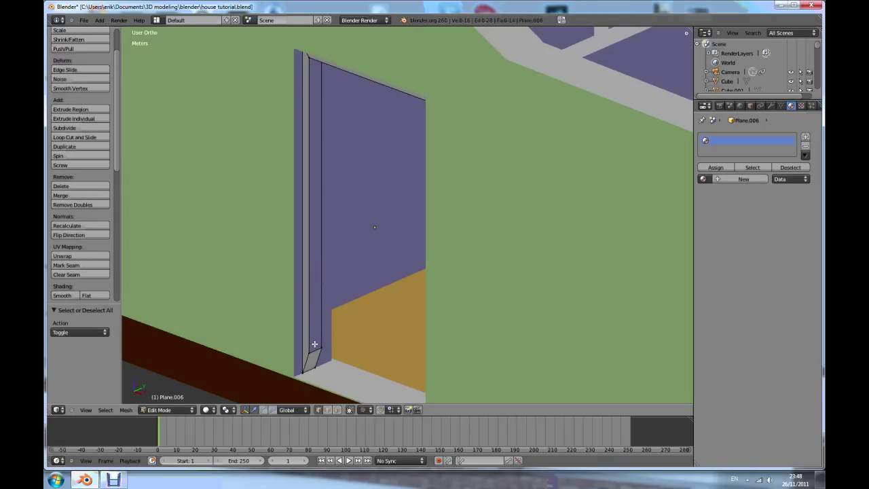
pyautogui.press('KP_Divide')
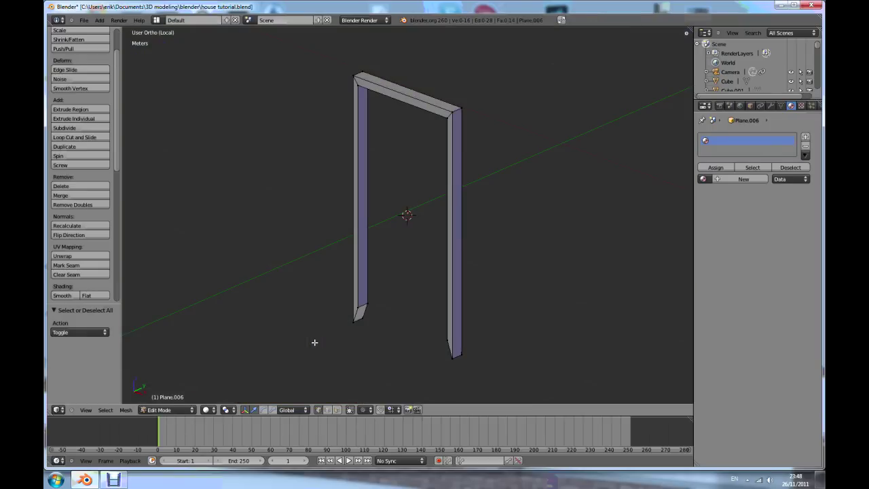
pyautogui.scroll(3, 429, 285)
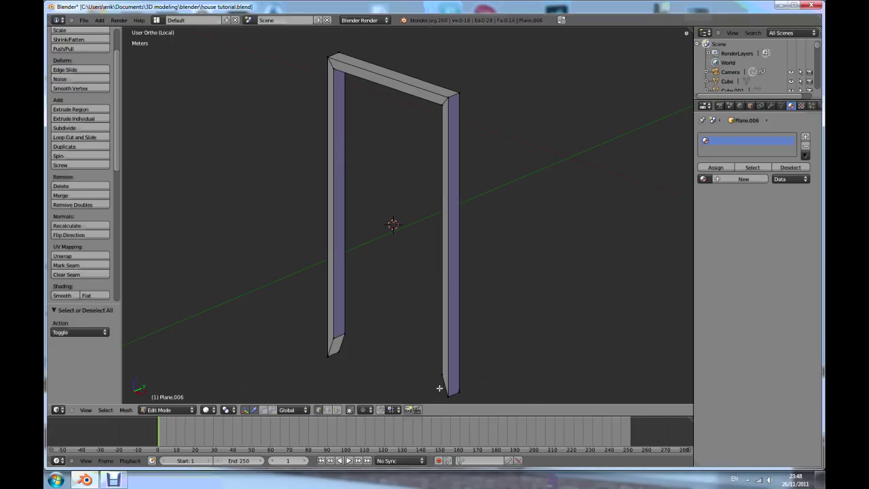
# - Add two evenly spaced loop cuts running along the door frame's depth faces, without sliding them
pyautogui.press('a')
pyautogui.press('a')
pyautogui.press('KP_8')
pyautogui.press('KP_8')
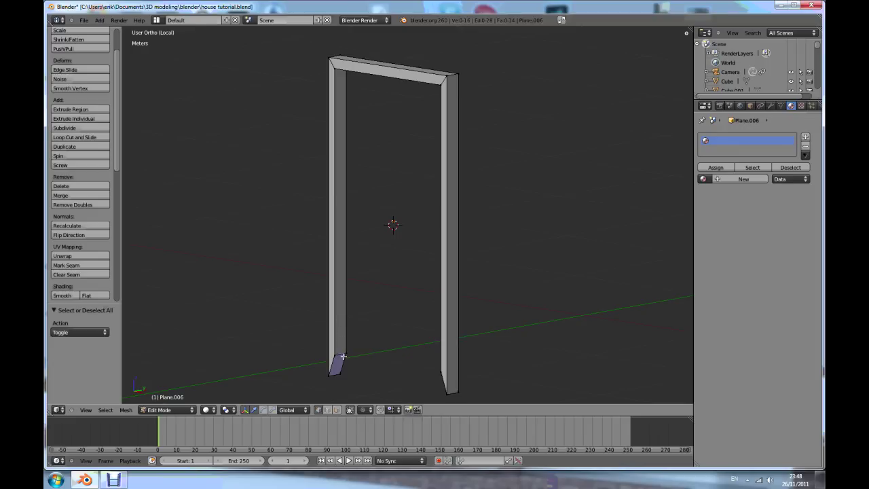
pyautogui.scroll(1, 343, 357)
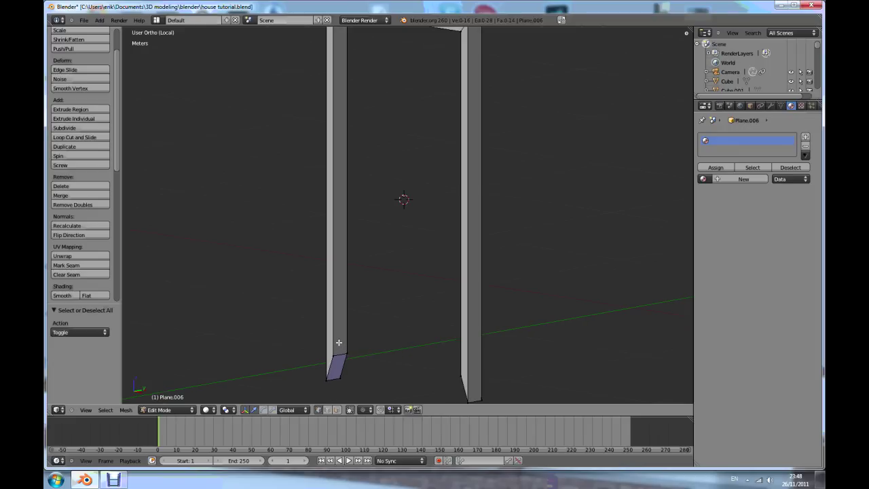
pyautogui.hotkey('ctrl', 'r')
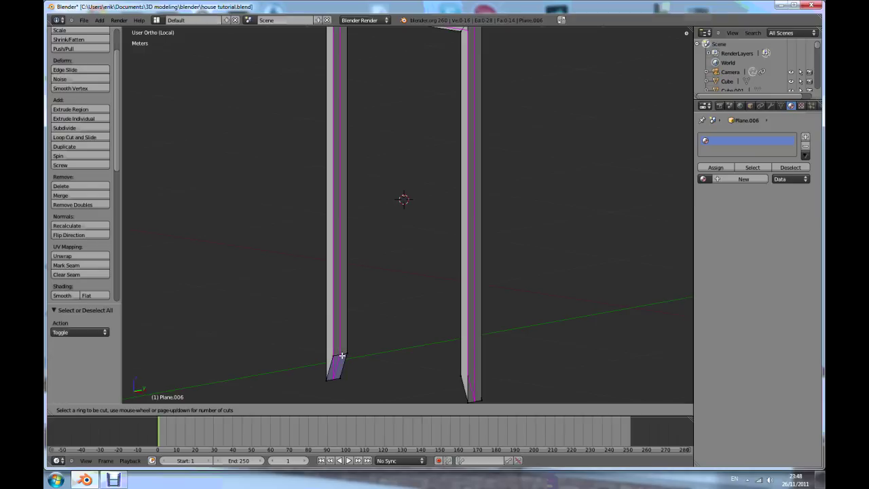
pyautogui.scroll(1, 342, 355)
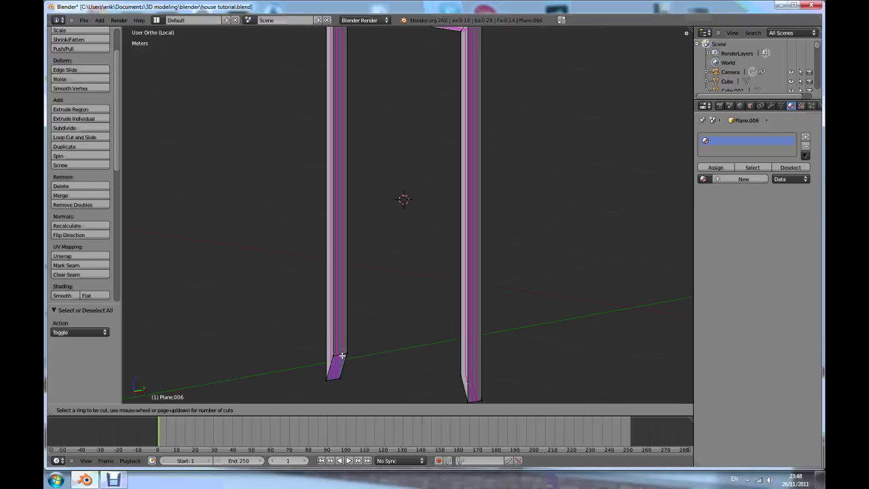
pyautogui.click(342, 355)
pyautogui.rightClick(339, 357)
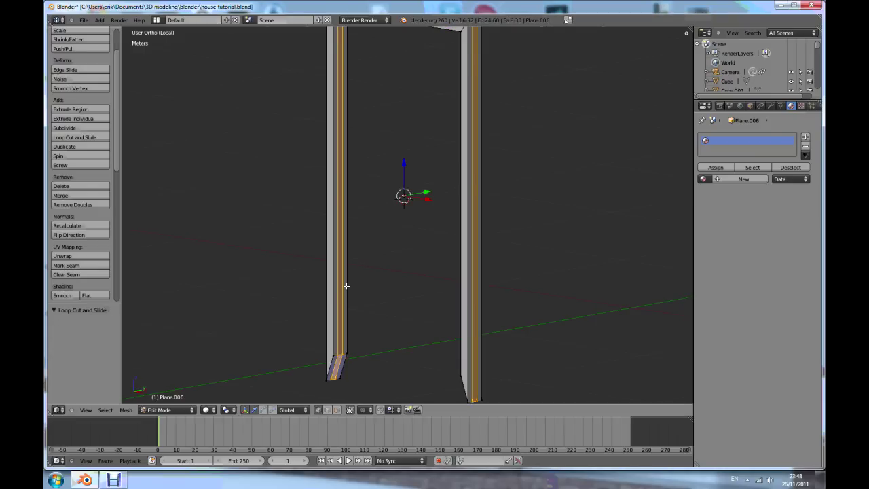
# - Deselect everything, switch to face selection and select the middle inner face strips of both jambs and the header
pyautogui.scroll(-3, 367, 305)
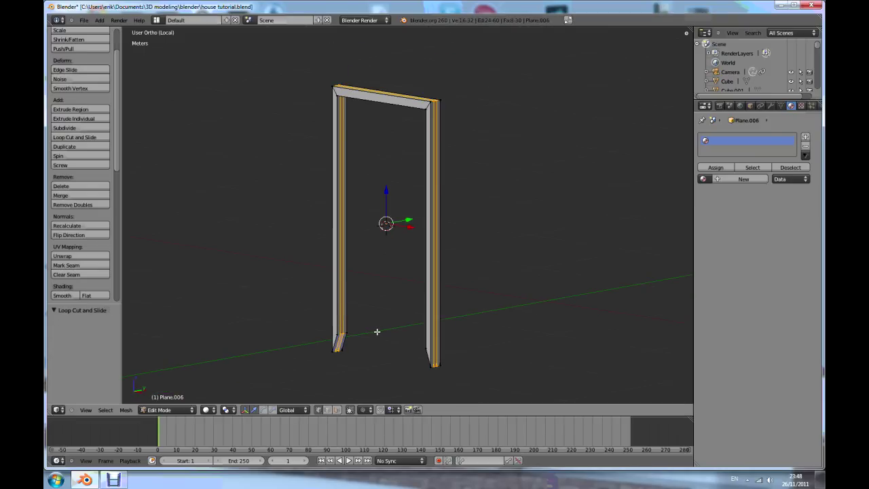
pyautogui.press('a')
pyautogui.click(337, 409)
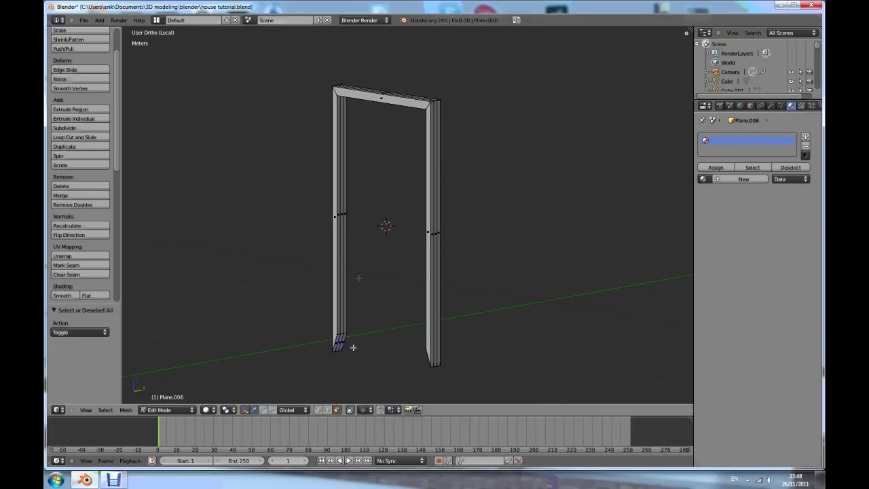
pyautogui.scroll(4, 345, 224)
pyautogui.rightClick(329, 188)
pyautogui.moveTo(376, 287); pyautogui.dragTo(478, 280, button='middle')
pyautogui.keyDown('shift'); pyautogui.rightClick(404, 68); pyautogui.keyUp('shift')
pyautogui.keyDown('shift'); pyautogui.rightClick(478, 278); pyautogui.keyUp('shift')
pyautogui.moveTo(433, 233); pyautogui.dragTo(381, 350, button='middle')
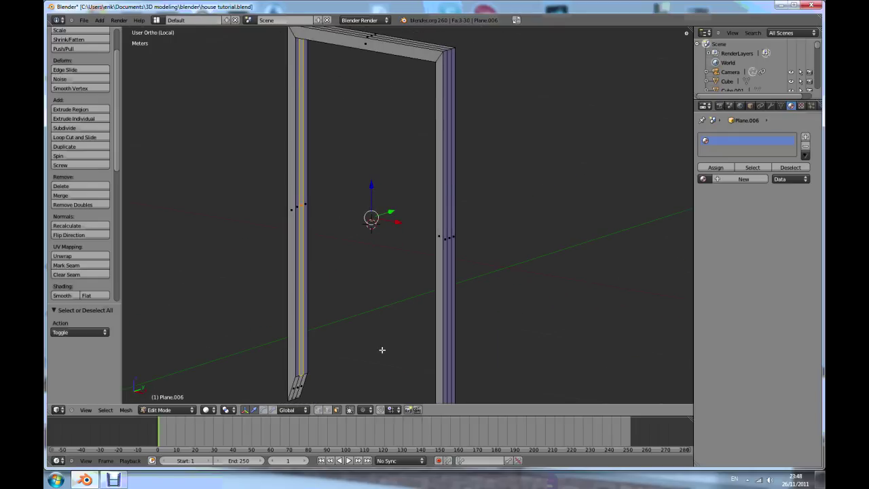
# - Extrude the selected inner strips almost in place and scale them to about 0.958 on X and Z only
pyautogui.press('e')
pyautogui.click(381, 348)
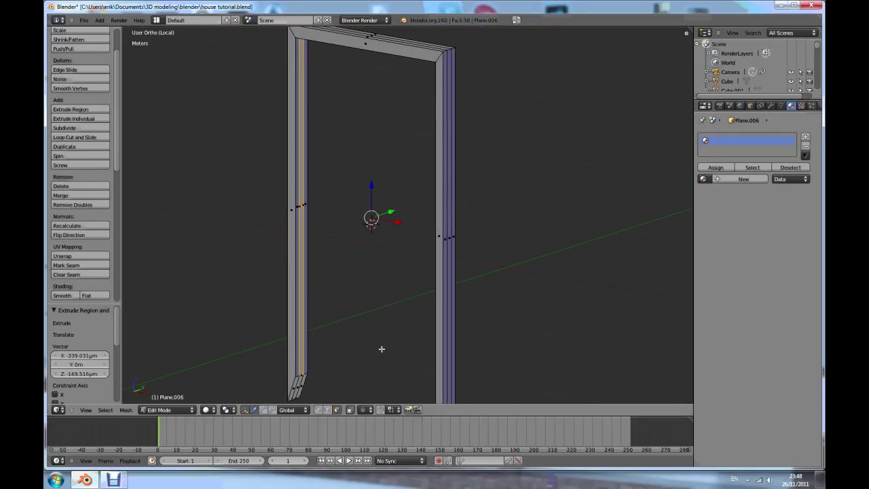
pyautogui.press('s')
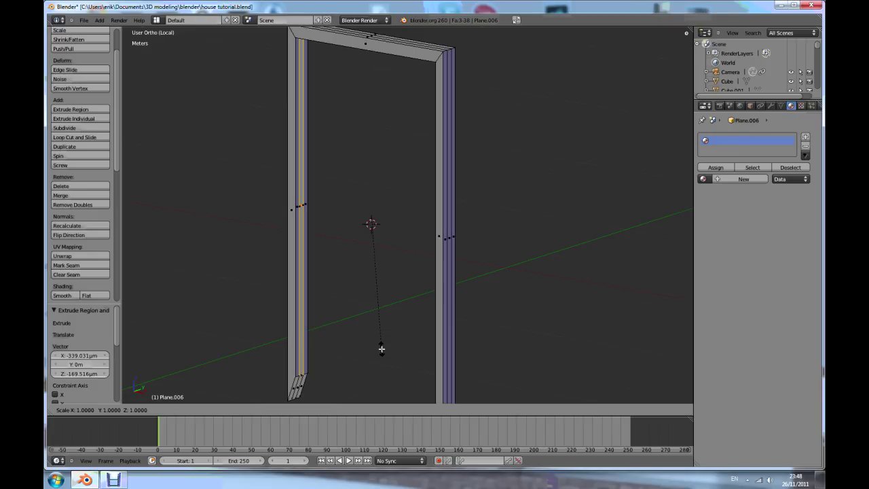
pyautogui.hotkey('shift', 'y')
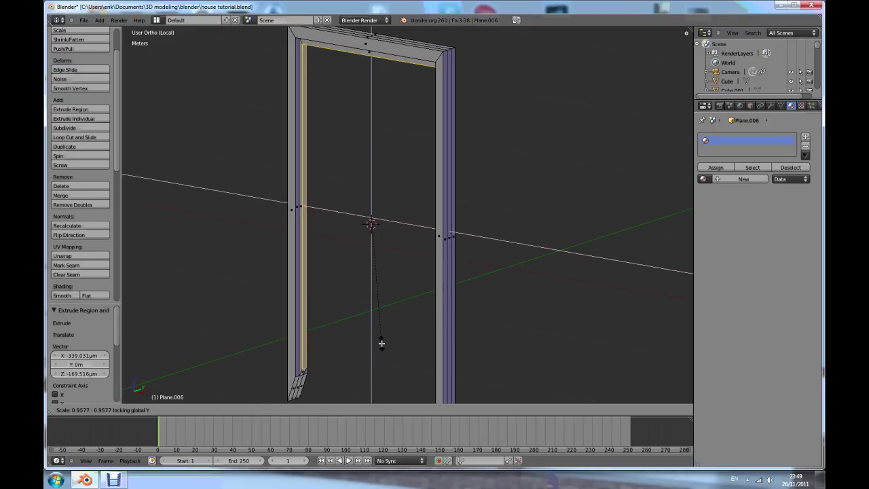
pyautogui.click(382, 343)
# - Raise the extruded inner strip about 1.618 cm along the Z axis
pyautogui.moveTo(380, 343); pyautogui.dragTo(388, 289, button='middle')
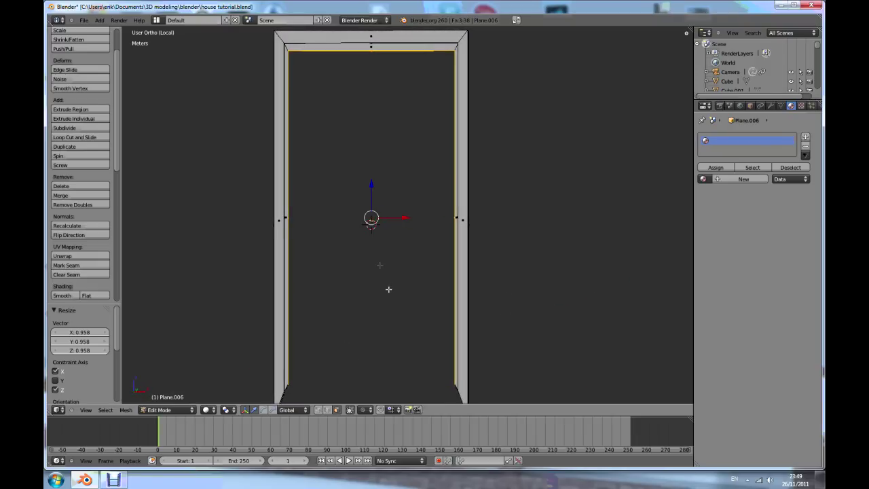
pyautogui.moveTo(372, 185); pyautogui.dragTo(373, 182)
pyautogui.moveTo(442, 299); pyautogui.dragTo(374, 328, button='middle')
pyautogui.scroll(-2, 374, 328)
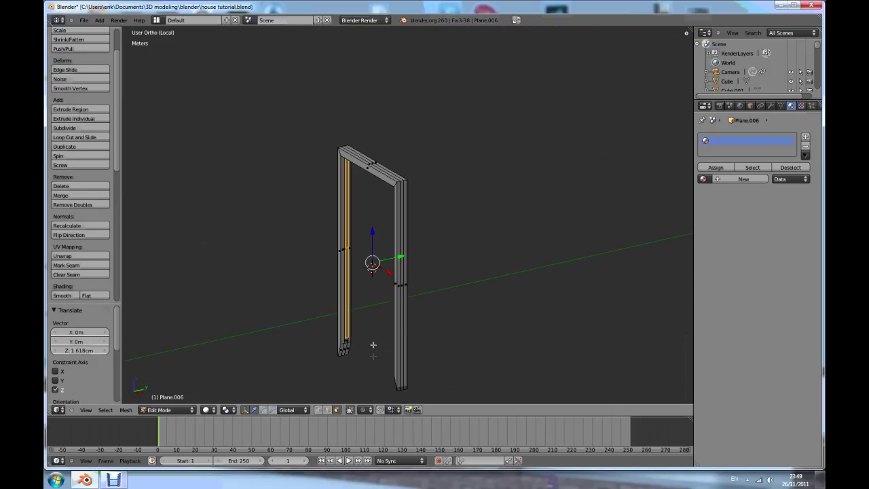
pyautogui.scroll(5, 349, 342)
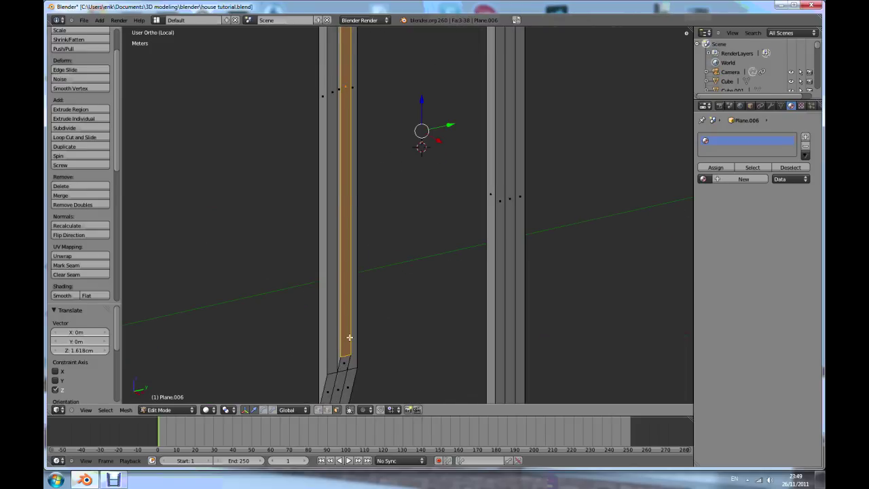
pyautogui.scroll(-4, 347, 340)
# - Deselect all, return to Object Mode and leave Local View to check the frame in the wall opening
pyautogui.press('a')
pyautogui.press('Tab')
pyautogui.moveTo(366, 319); pyautogui.dragTo(391, 308, button='middle')
pyautogui.scroll(-3, 391, 308)
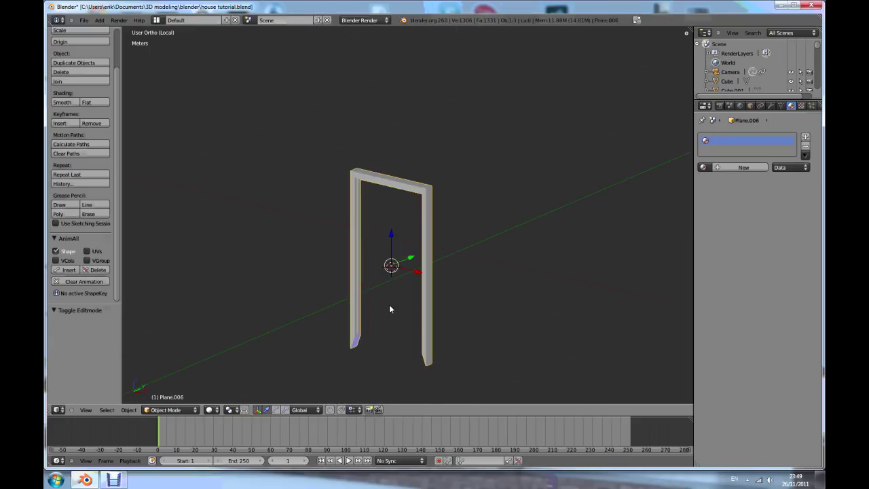
pyautogui.press('KP_Divide')
pyautogui.scroll(-2, 346, 292)
pyautogui.moveTo(355, 364); pyautogui.dragTo(310, 358, button='middle')
pyautogui.scroll(4, 313, 350)
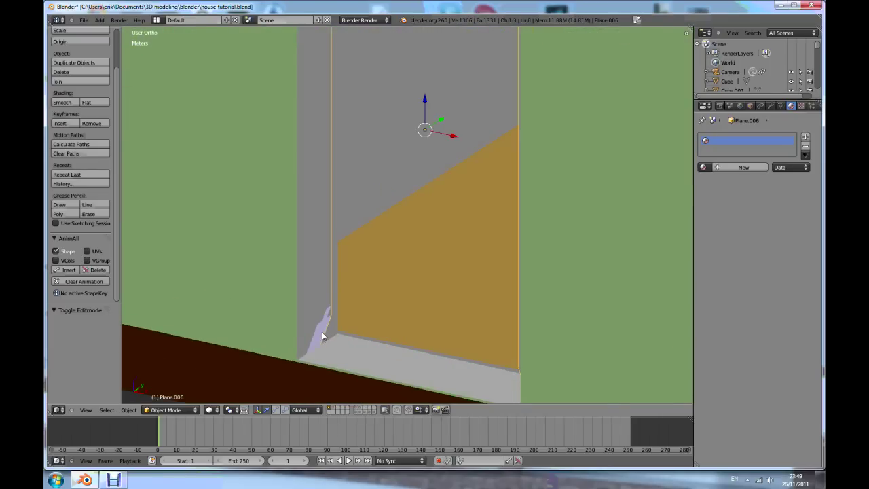
pyautogui.scroll(-3, 316, 320)
pyautogui.moveTo(316, 320); pyautogui.dragTo(397, 337, button='middle')
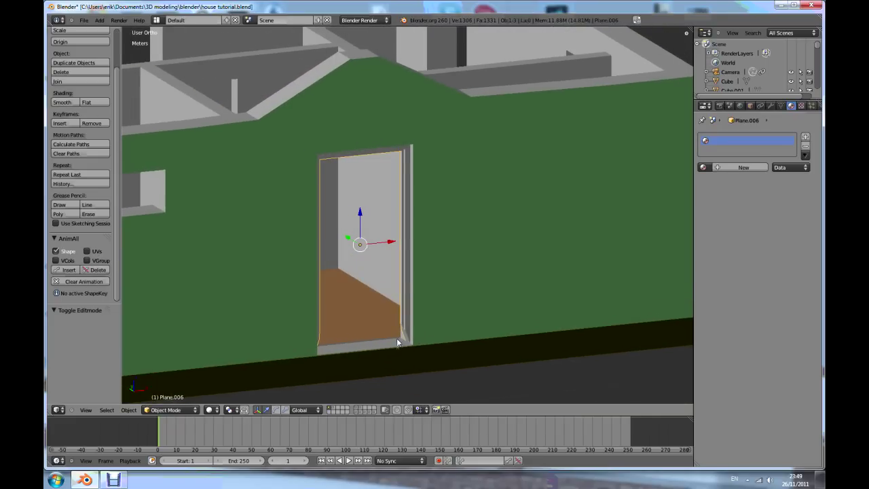
# - Centre the front view on the door frame and open it in Edit Mode with wireframe display and vertex selection
pyautogui.press('KP_1')
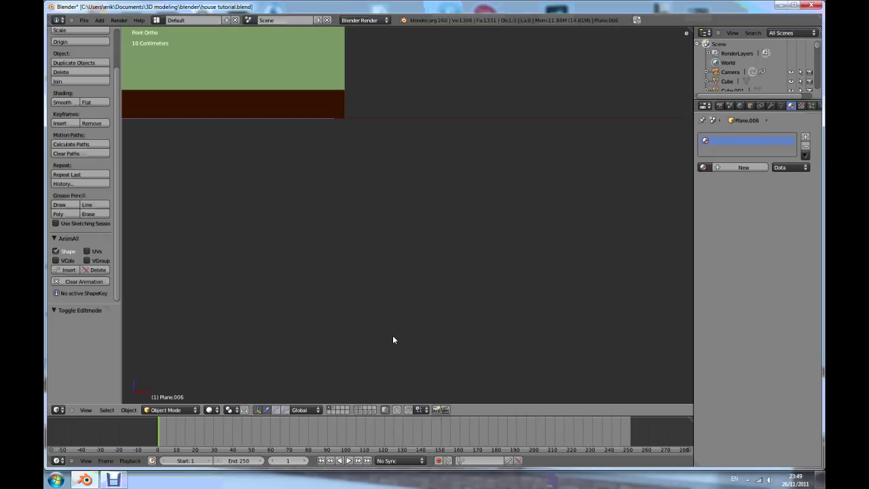
pyautogui.press('KP_Decimal')
pyautogui.scroll(4, 151, 175)
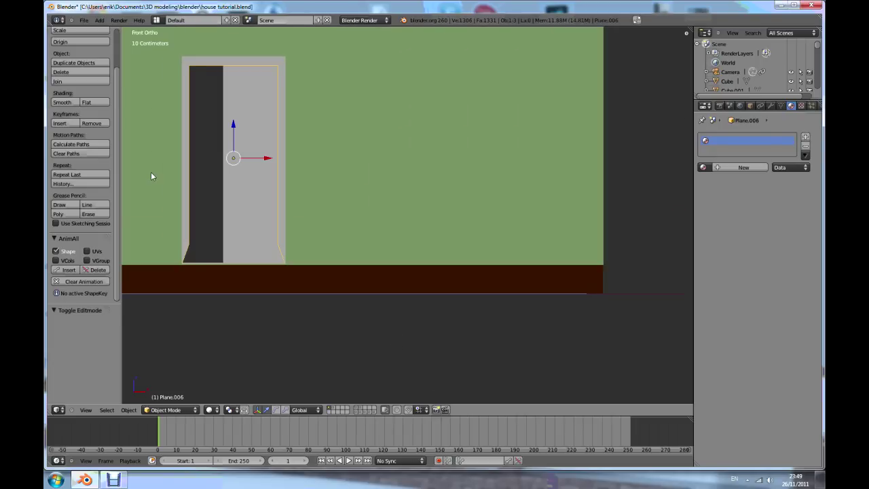
pyautogui.scroll(1, 151, 175)
pyautogui.press('Tab')
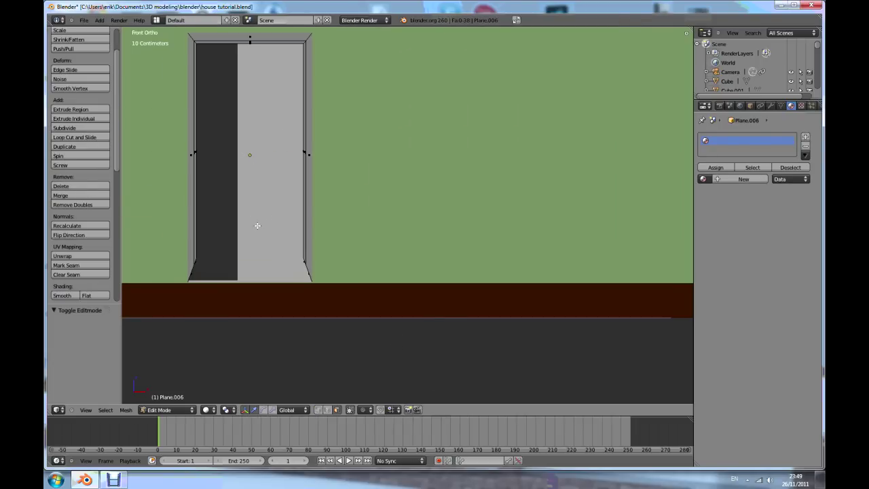
pyautogui.press('z')
pyautogui.scroll(-2, 265, 226)
pyautogui.scroll(1, 188, 76)
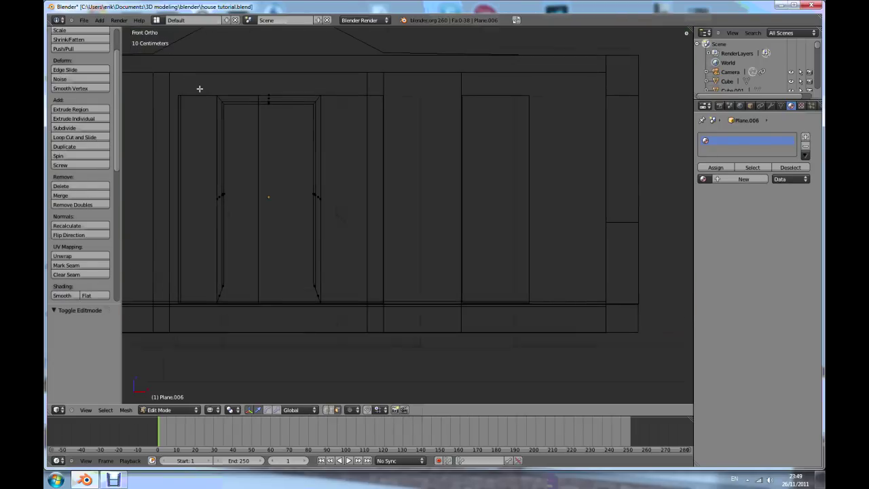
pyautogui.scroll(2, 199, 88)
pyautogui.click(326, 410)
pyautogui.scroll(-1, 252, 344)
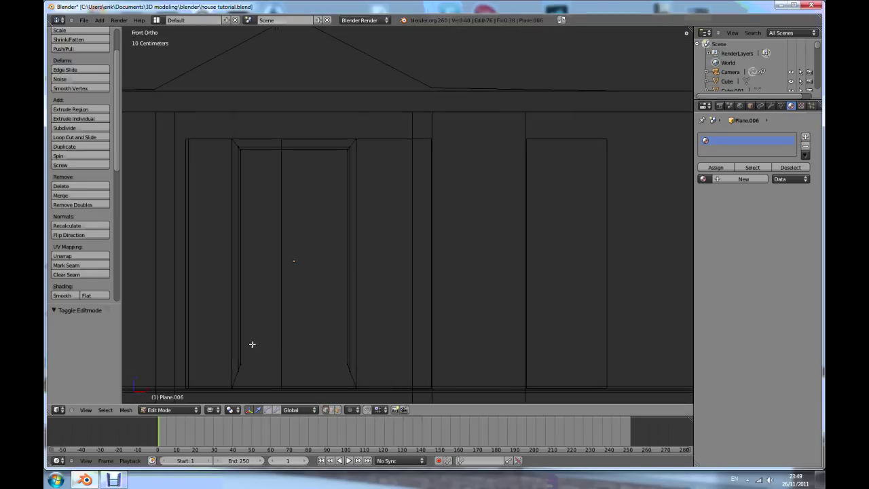
# - Box-select the bottom vertices of both jambs, flatten them by scaling to 0 along Z and restore solid display
pyautogui.press('b')
pyautogui.moveTo(206, 343); pyautogui.dragTo(397, 405)
pyautogui.scroll(-3, 254, 385)
pyautogui.scroll(4, 256, 384)
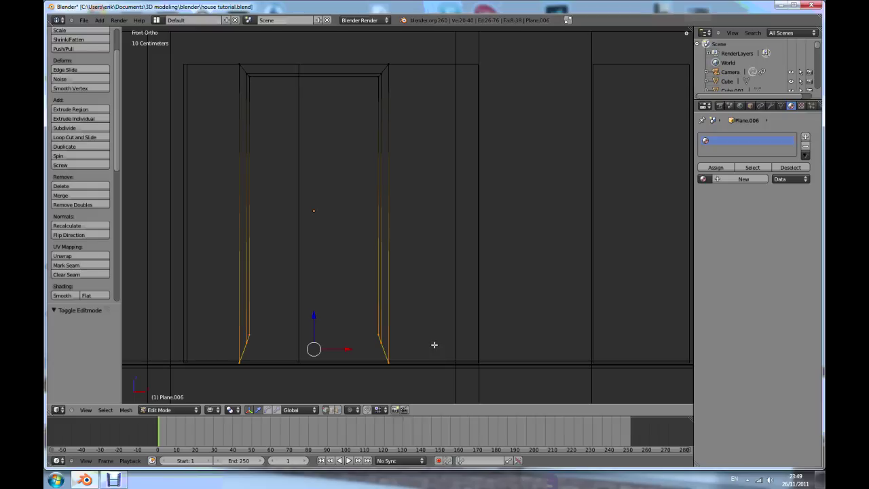
pyautogui.press('s')
pyautogui.press('z')
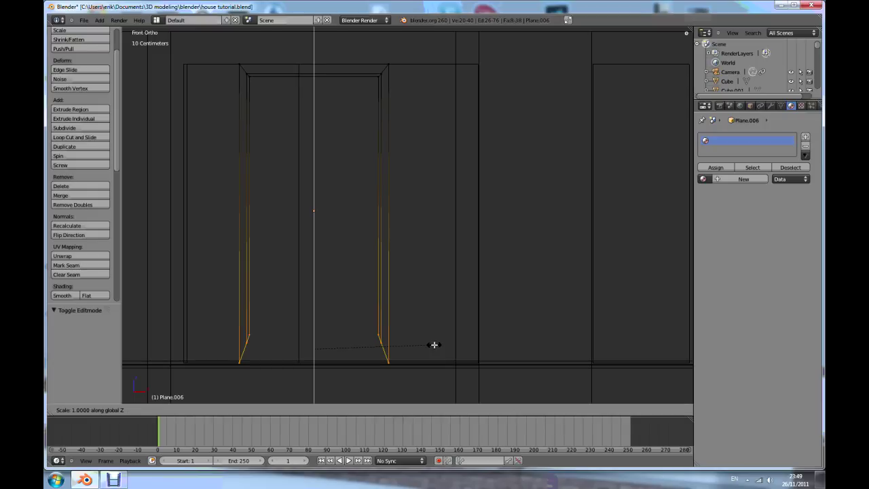
pyautogui.write('0')
pyautogui.press('Return')
pyautogui.press('z')
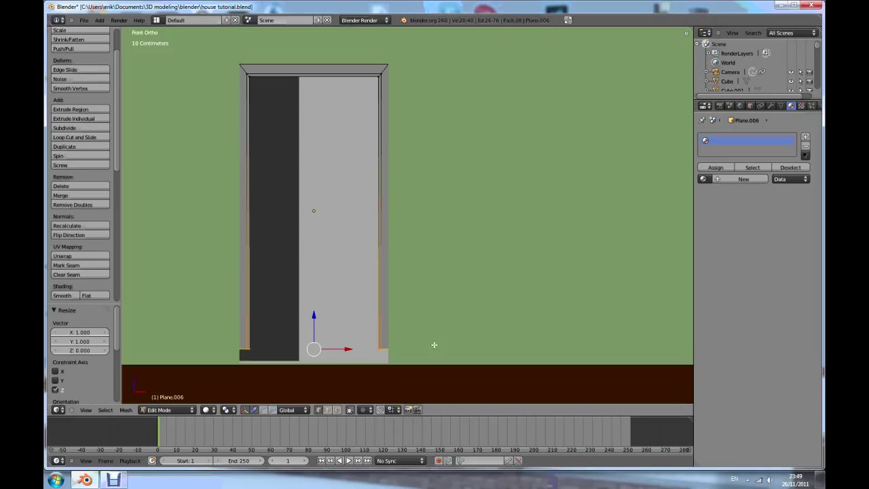
# - Lower the flattened jamb bottoms along the Z axis to the base of the door opening
pyautogui.moveTo(313, 314); pyautogui.dragTo(314, 332)
pyautogui.moveTo(338, 284); pyautogui.dragTo(368, 269, button='middle')
pyautogui.scroll(-3, 325, 316)
pyautogui.scroll(3, 321, 323)
# - Isolate the door frame in Local View from Object Mode and reopen it in Edit Mode, viewing its jamb bottoms
pyautogui.press('Tab')
pyautogui.press('KP_Divide')
pyautogui.scroll(3, 468, 324)
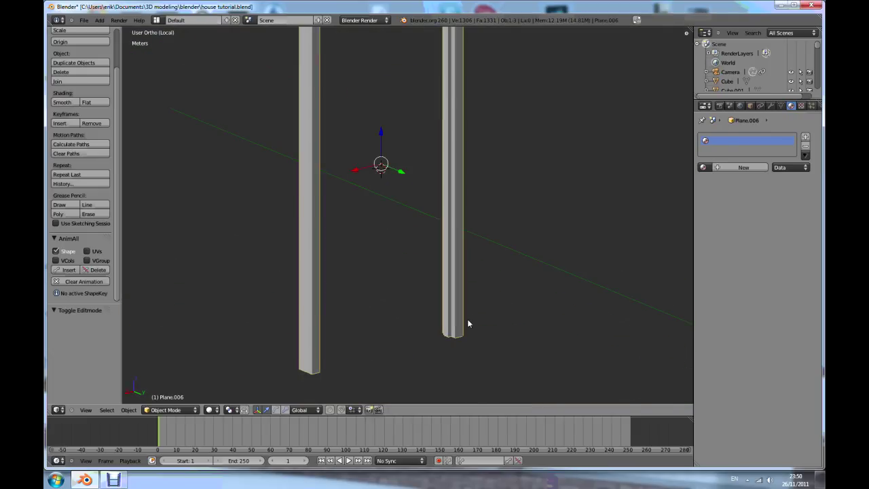
pyautogui.moveTo(454, 314); pyautogui.dragTo(442, 268, button='middle')
pyautogui.press('Tab')
pyautogui.scroll(-4, 442, 268)
pyautogui.moveTo(437, 176); pyautogui.dragTo(429, 256, button='middle')
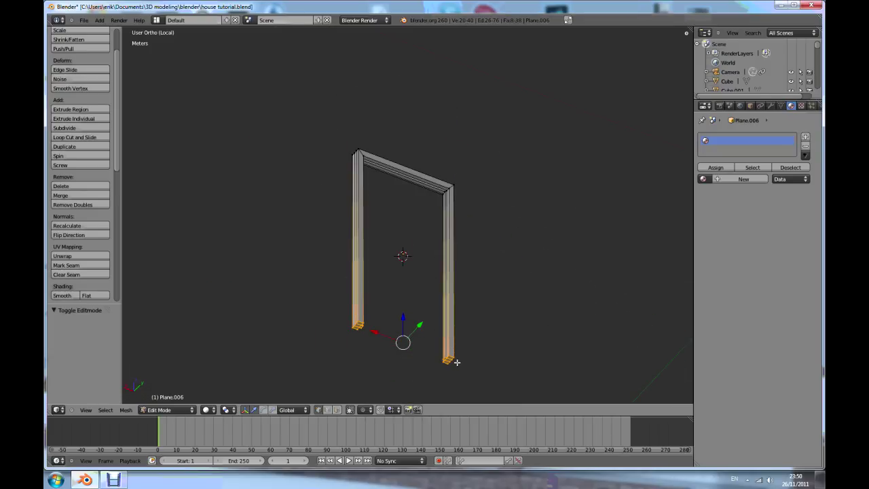
# - Select the three inner rebate faces of the door frame, on both jambs and the head, in face selection mode
pyautogui.scroll(3, 457, 362)
pyautogui.click(337, 410)
pyautogui.moveTo(402, 270); pyautogui.dragTo(420, 293, button='middle')
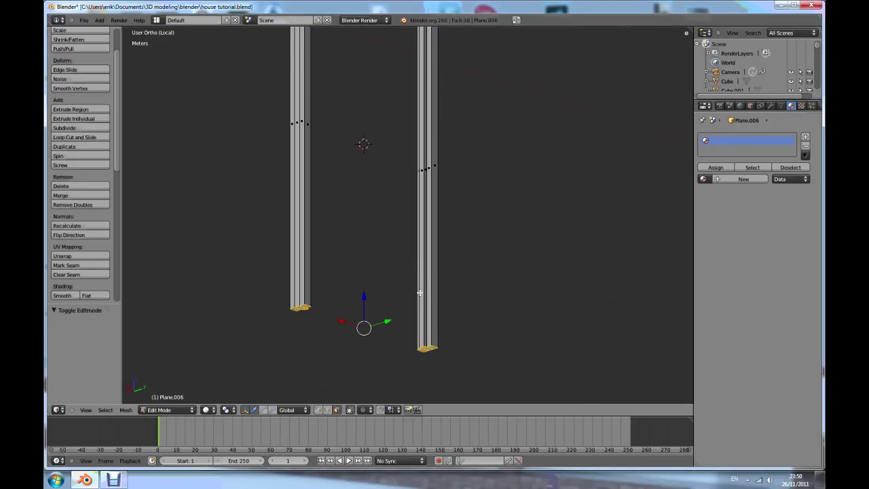
pyautogui.press('a')
pyautogui.rightClick(429, 169)
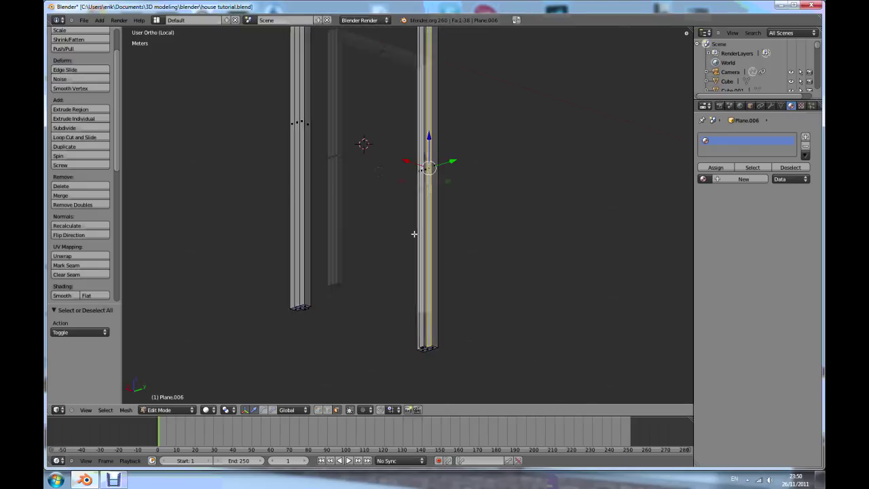
pyautogui.scroll(-3, 485, 198)
pyautogui.moveTo(484, 197); pyautogui.dragTo(365, 146, button='middle')
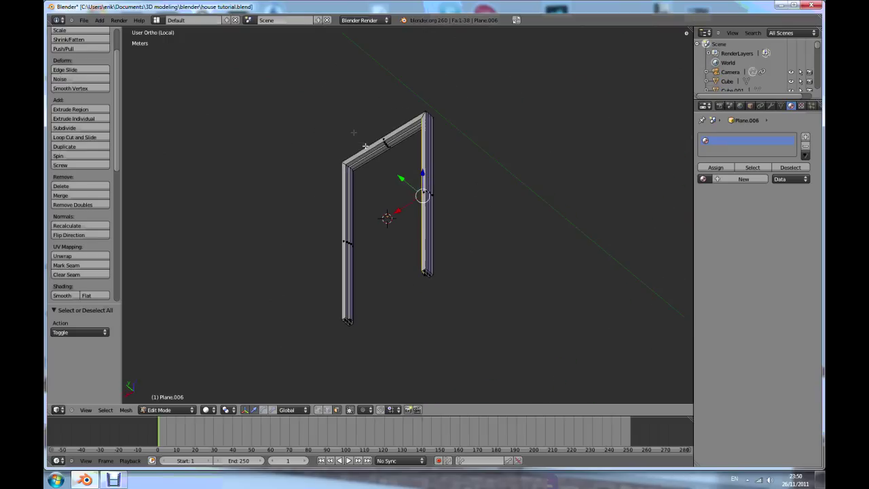
pyautogui.scroll(4, 353, 131)
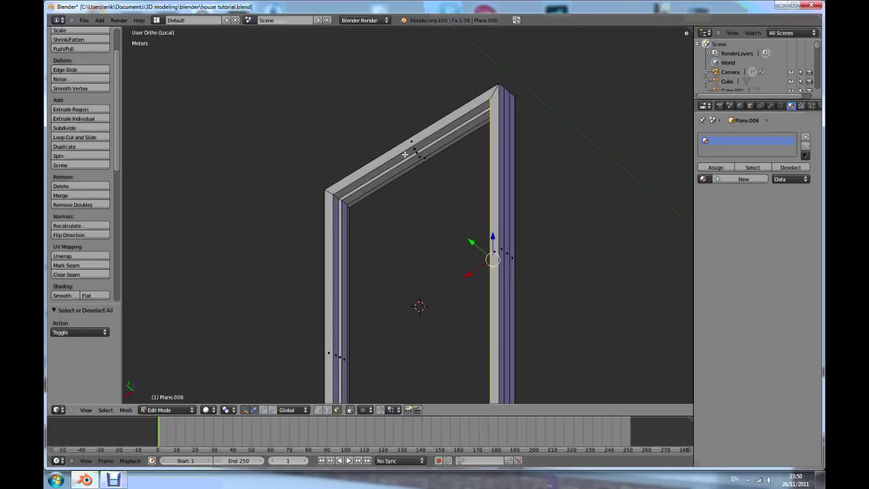
pyautogui.keyDown('shift'); pyautogui.rightClick(405, 154); pyautogui.keyUp('shift')
pyautogui.scroll(-3, 396, 193)
pyautogui.moveTo(387, 243); pyautogui.dragTo(370, 316, button='middle')
pyautogui.scroll(3, 374, 279)
pyautogui.keyDown('shift'); pyautogui.rightClick(375, 270); pyautogui.keyUp('shift')
pyautogui.scroll(-3, 355, 258)
pyautogui.moveTo(380, 285); pyautogui.dragTo(496, 310, button='middle')
# - Duplicate the selected rebate faces in place, separate them into a new object and return to Object Mode
pyautogui.hotkey('shift', 'd')
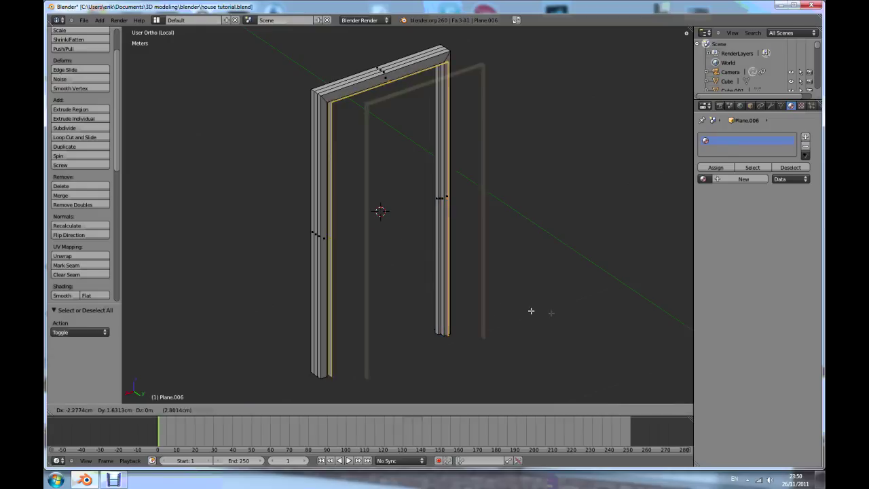
pyautogui.rightClick(556, 312)
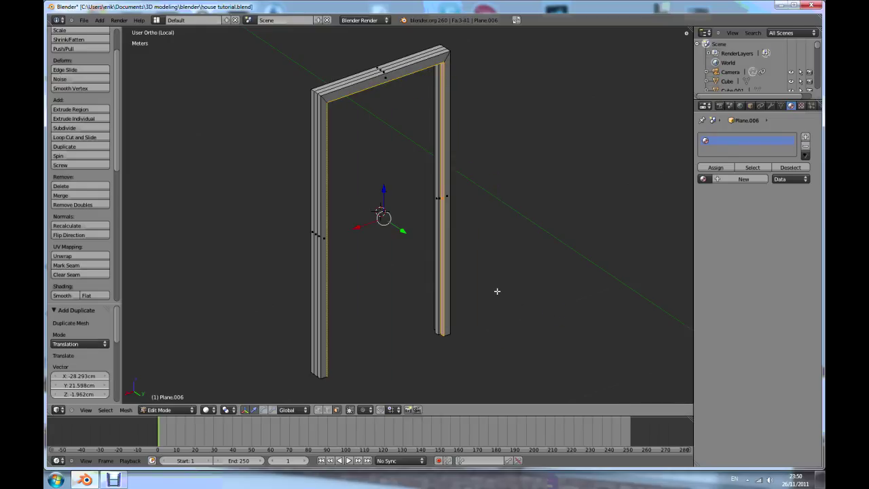
pyautogui.press('p')
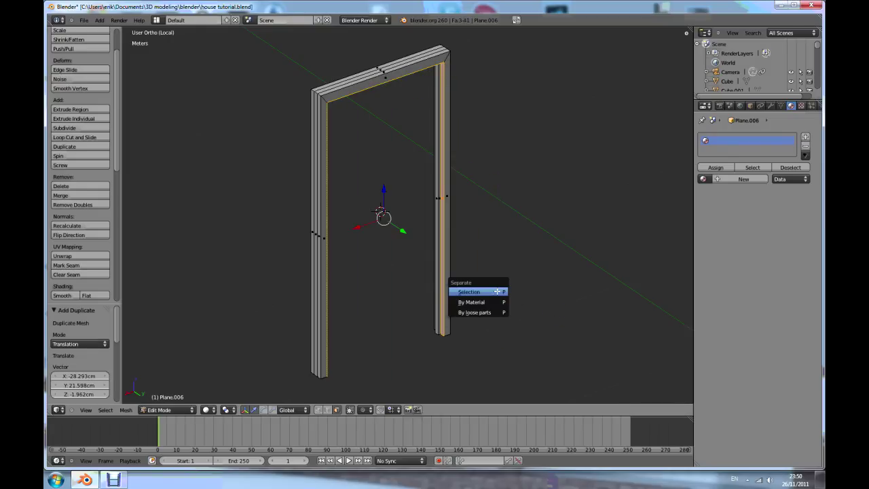
pyautogui.click(491, 292)
pyautogui.press('Tab')
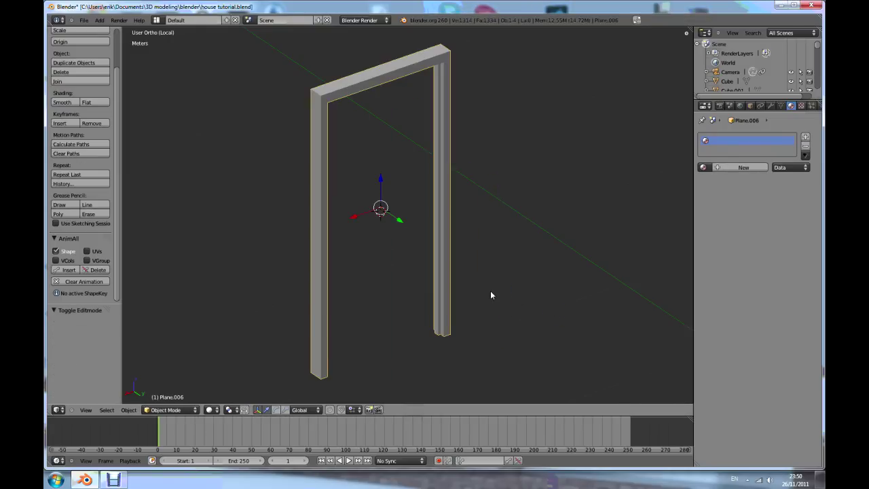
# - Edit the separated strip in edge selection mode and fill a face between the bottom edges of its two sides
pyautogui.rightClick(441, 227)
pyautogui.moveTo(477, 281)
pyautogui.mouseDown(button='middle')
pyautogui.moveTo(451, 264)
pyautogui.moveTo(469, 283)
pyautogui.mouseUp(button='middle')
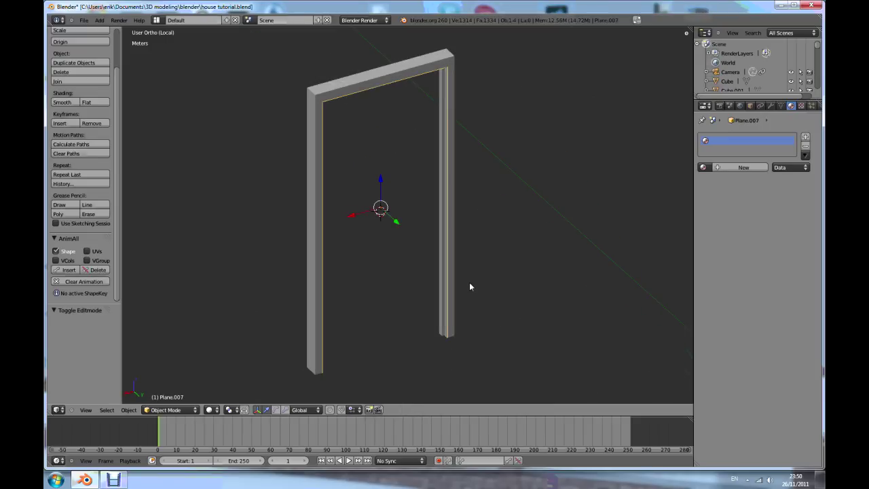
pyautogui.press('Tab')
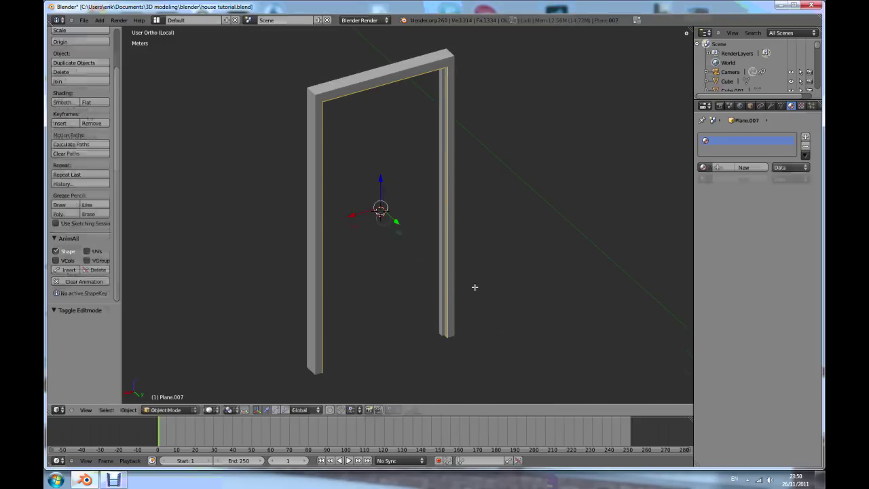
pyautogui.click(326, 410)
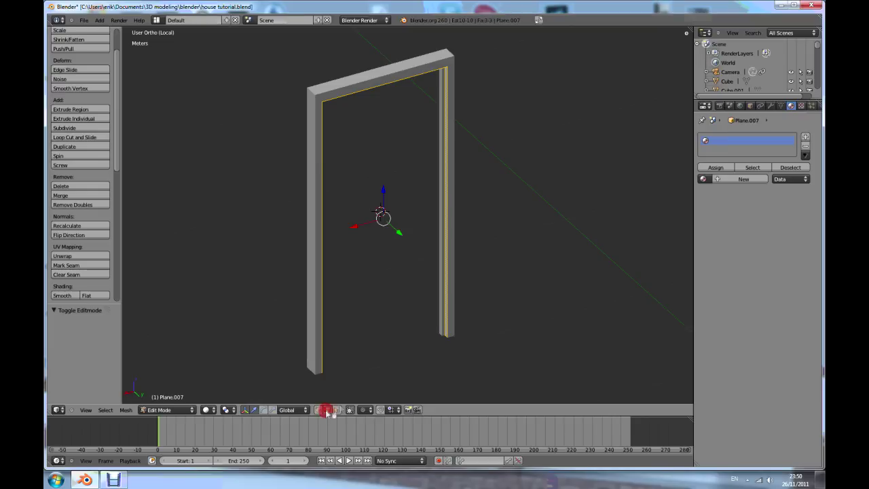
pyautogui.scroll(8, 436, 344)
pyautogui.rightClick(445, 319)
pyautogui.moveTo(446, 319); pyautogui.dragTo(415, 305, button='middle')
pyautogui.scroll(3, 310, 247)
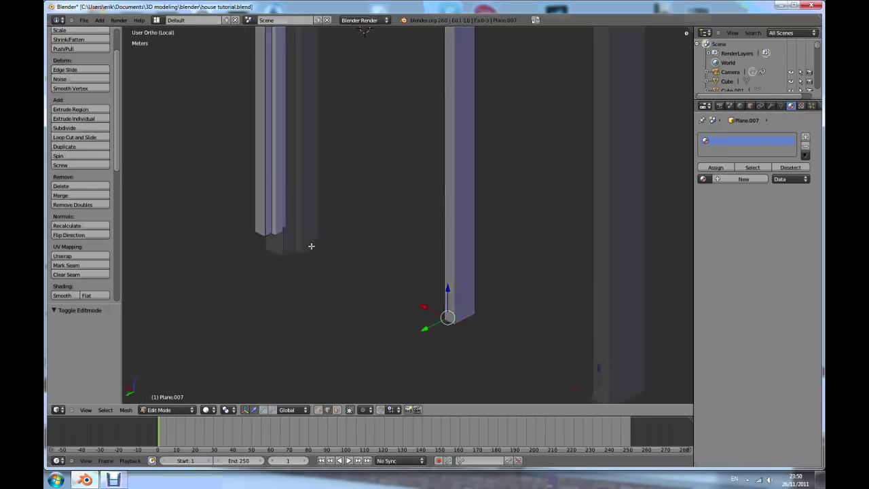
pyautogui.keyDown('shift'); pyautogui.rightClick(290, 252); pyautogui.keyUp('shift')
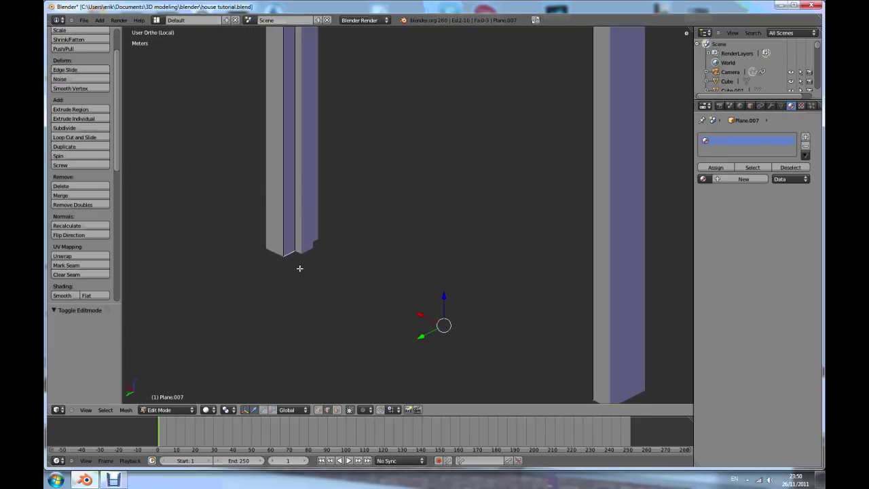
pyautogui.press('f')
pyautogui.press('a')
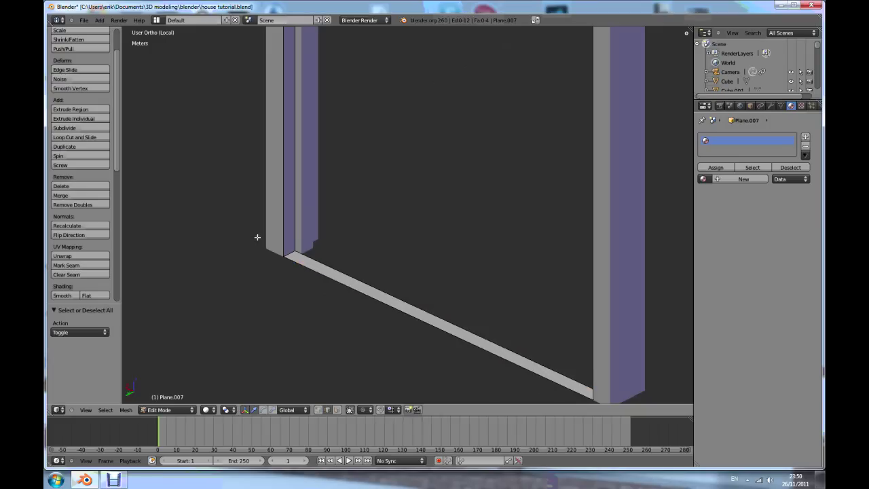
# - Fill one large side of the door with a face between the strip's two vertical edges
pyautogui.scroll(-4, 310, 243)
pyautogui.scroll(3, 281, 222)
pyautogui.rightClick(279, 217)
pyautogui.moveTo(321, 242); pyautogui.dragTo(421, 239, button='middle')
pyautogui.scroll(2, 448, 208)
pyautogui.keyDown('shift'); pyautogui.rightClick(598, 171); pyautogui.keyUp('shift')
pyautogui.press('f')
pyautogui.press('a')
# - Fill the opposite large side of the door between the two remaining vertical edges to close the panel
pyautogui.rightClick(604, 183)
pyautogui.moveTo(588, 285); pyautogui.dragTo(408, 174, button='middle')
pyautogui.keyDown('shift'); pyautogui.rightClick(378, 170); pyautogui.keyUp('shift')
pyautogui.press('f')
pyautogui.press('a')
# - Thicken the door by moving its large inward-facing face about 1.44 cm along the Y axis
pyautogui.moveTo(432, 210); pyautogui.dragTo(483, 238, button='middle')
pyautogui.scroll(-2, 468, 204)
pyautogui.keyDown('shift'); pyautogui.moveTo(455, 167); pyautogui.dragTo(462, 204, button='middle'); pyautogui.keyUp('shift')
pyautogui.scroll(2, 380, 312)
pyautogui.click(337, 409)
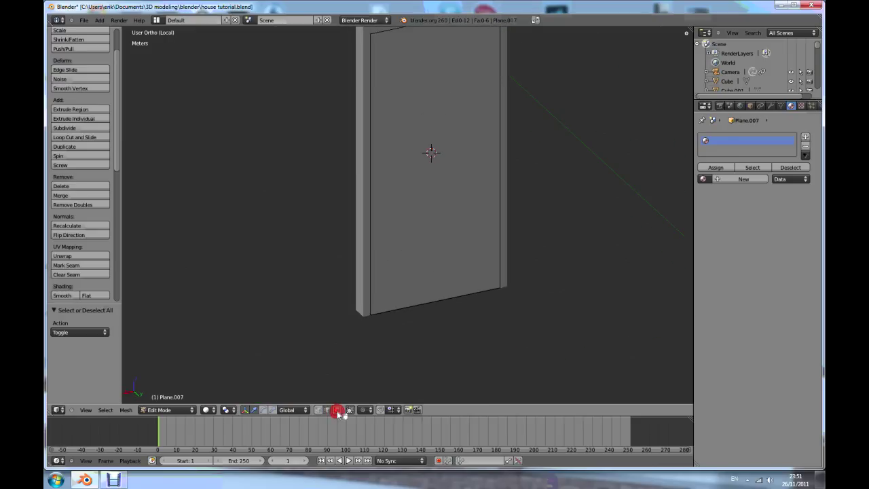
pyautogui.rightClick(438, 171)
pyautogui.moveTo(437, 159)
pyautogui.mouseDown(button='middle')
pyautogui.moveTo(441, 144)
pyautogui.moveTo(449, 154)
pyautogui.mouseUp(button='middle')
pyautogui.scroll(2, 466, 155)
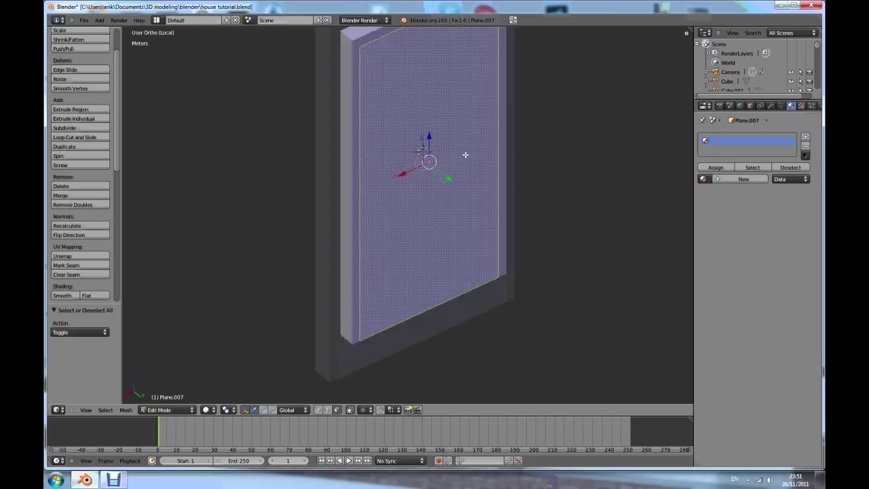
pyautogui.press('e')
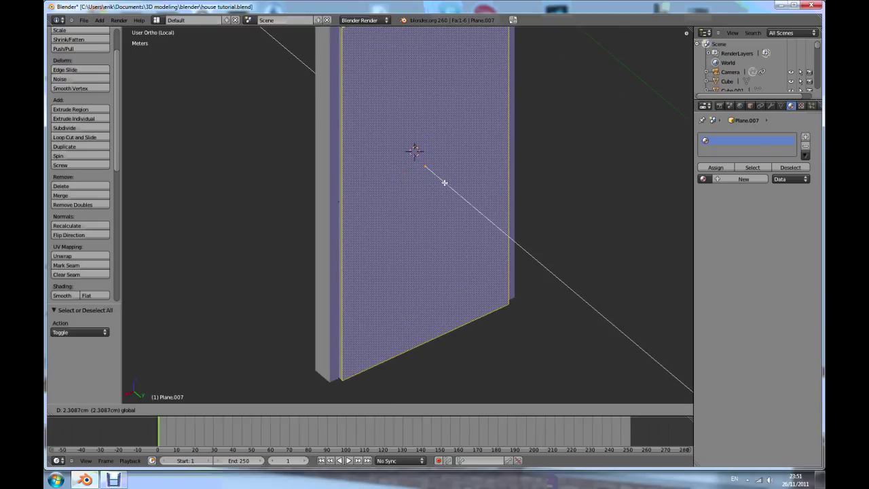
pyautogui.click(403, 217)
# - Leave Local View to show the door within the house, return to Object Mode and select the door
pyautogui.moveTo(380, 287); pyautogui.dragTo(437, 274, button='middle')
pyautogui.scroll(-5, 473, 275)
pyautogui.scroll(2, 438, 295)
pyautogui.press('KP_Divide')
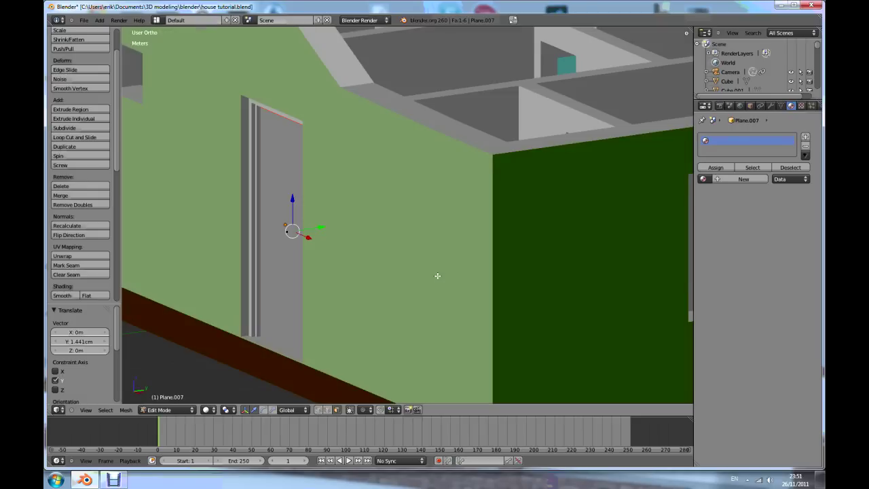
pyautogui.scroll(-3, 373, 221)
pyautogui.moveTo(373, 221); pyautogui.dragTo(319, 247, button='middle')
pyautogui.scroll(3, 377, 214)
pyautogui.scroll(2, 377, 214)
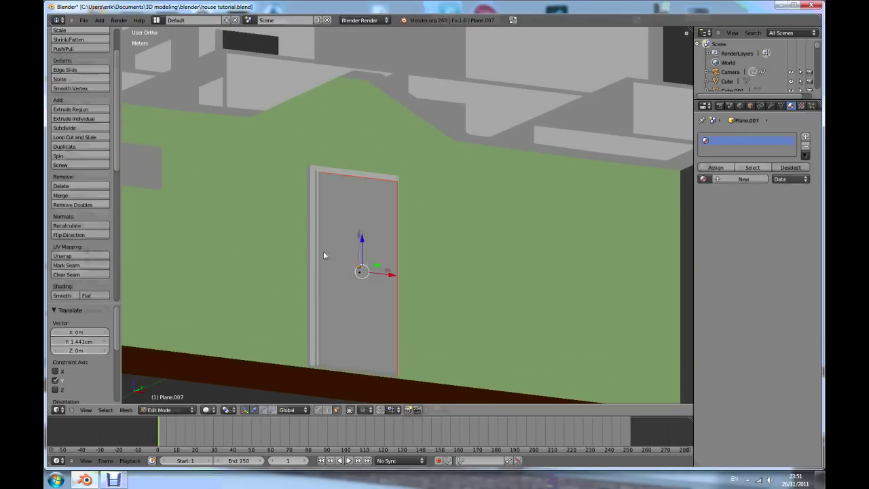
pyautogui.press('Tab')
pyautogui.rightClick(325, 195)
pyautogui.rightClick(323, 198)
pyautogui.rightClick(339, 208)
# - Try rotating the door about the global Z axis around its current origin
pyautogui.moveTo(339, 208); pyautogui.dragTo(442, 280, button='middle')
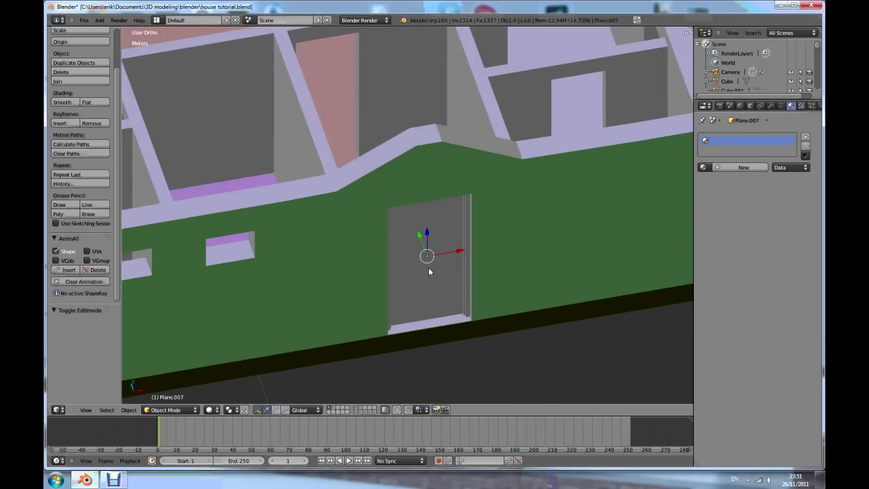
pyautogui.scroll(2, 429, 272)
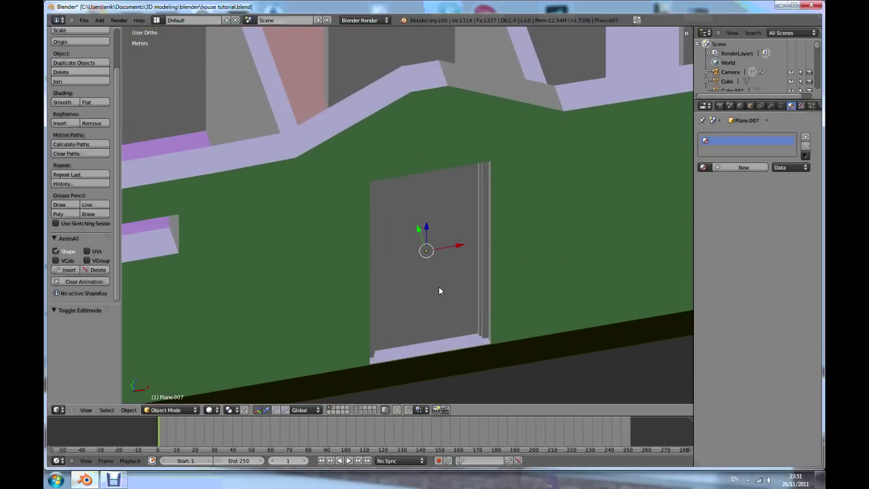
pyautogui.press('r')
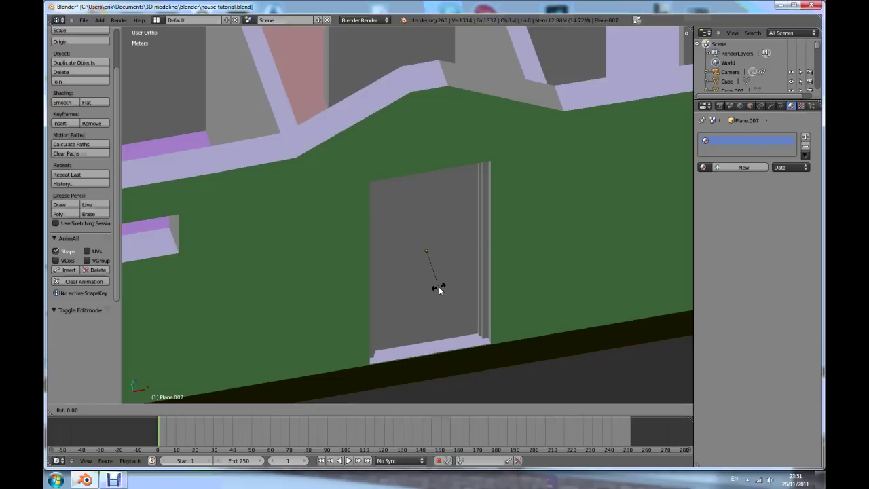
pyautogui.press('z')
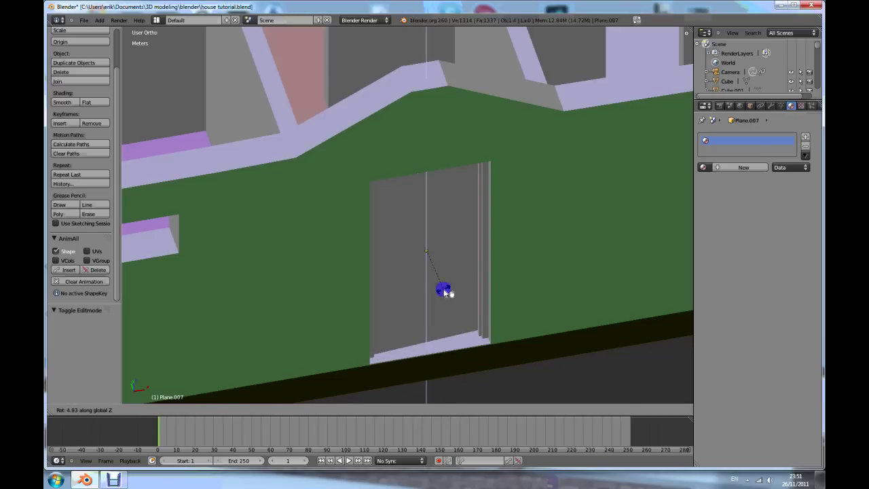
pyautogui.click(443, 256)
pyautogui.moveTo(443, 257); pyautogui.dragTo(373, 224, button='middle')
pyautogui.rightClick(400, 156)
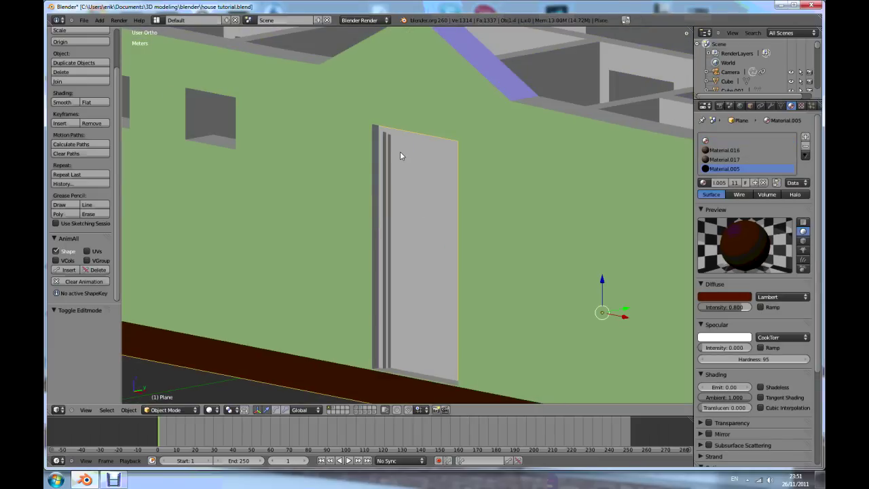
pyautogui.press('KP_Divide')
pyautogui.moveTo(400, 156); pyautogui.dragTo(402, 254, button='middle')
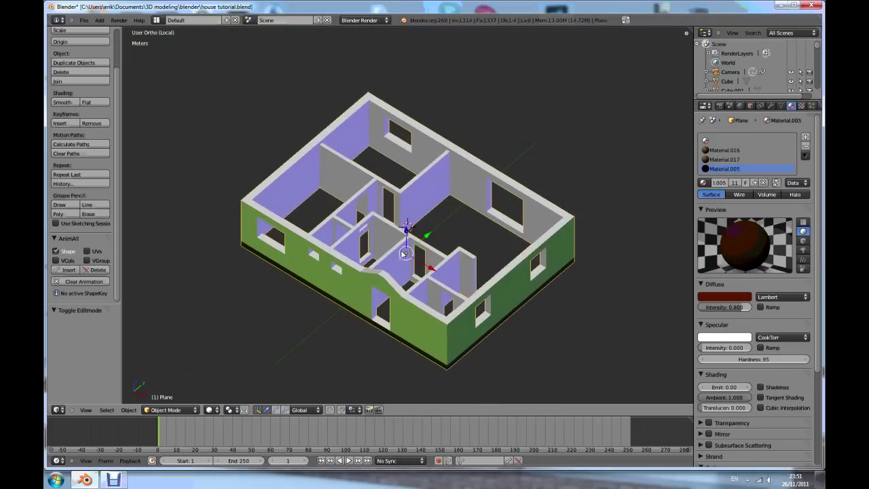
pyautogui.press('KP_Divide')
pyautogui.moveTo(399, 167); pyautogui.dragTo(378, 206, button='middle')
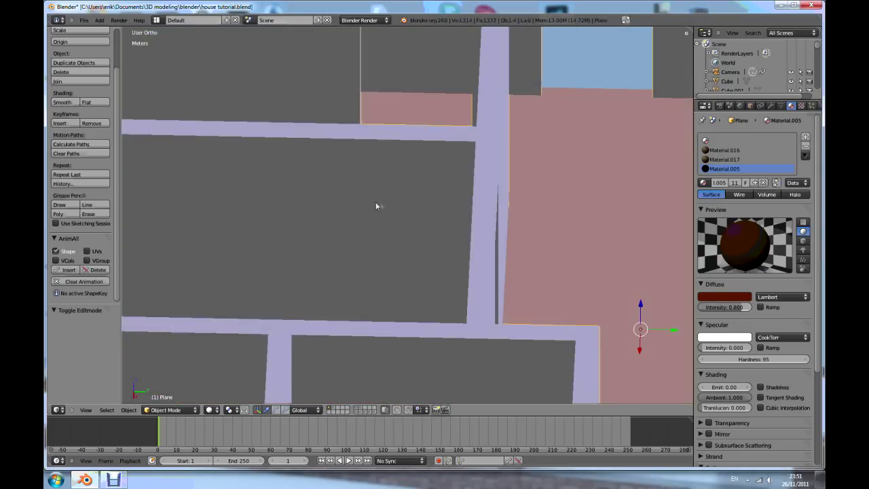
pyautogui.scroll(-3, 259, 287)
pyautogui.moveTo(281, 287); pyautogui.dragTo(438, 223, button='middle')
# - Snap the 3D cursor to the upper corner vertex of the door's inward face using wireframe Edit Mode, and return to Object Mode
pyautogui.rightClick(438, 223)
pyautogui.scroll(3, 446, 232)
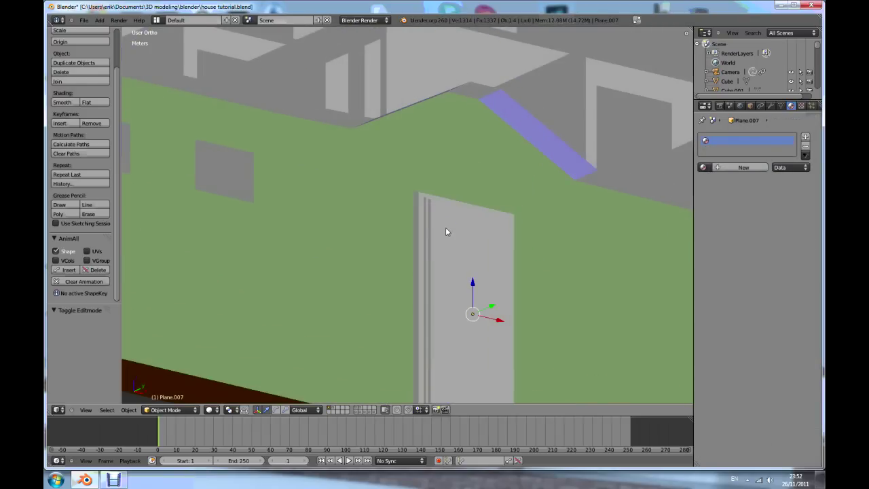
pyautogui.press('Tab')
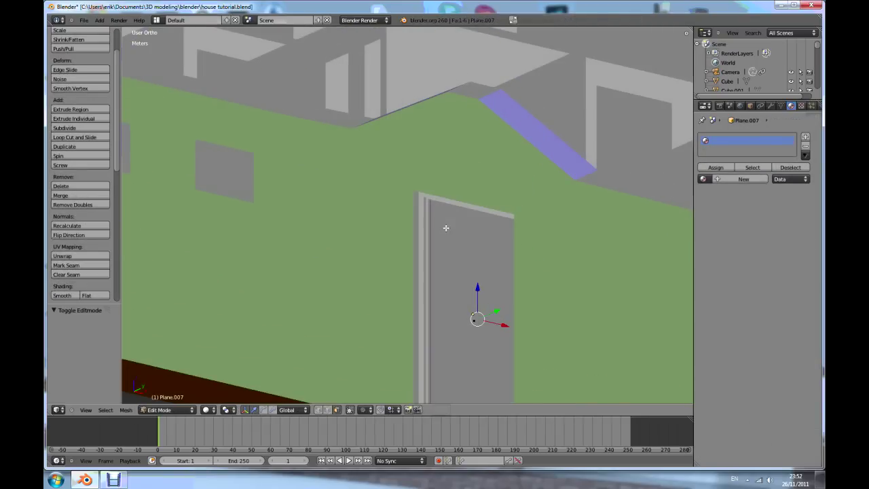
pyautogui.press('z')
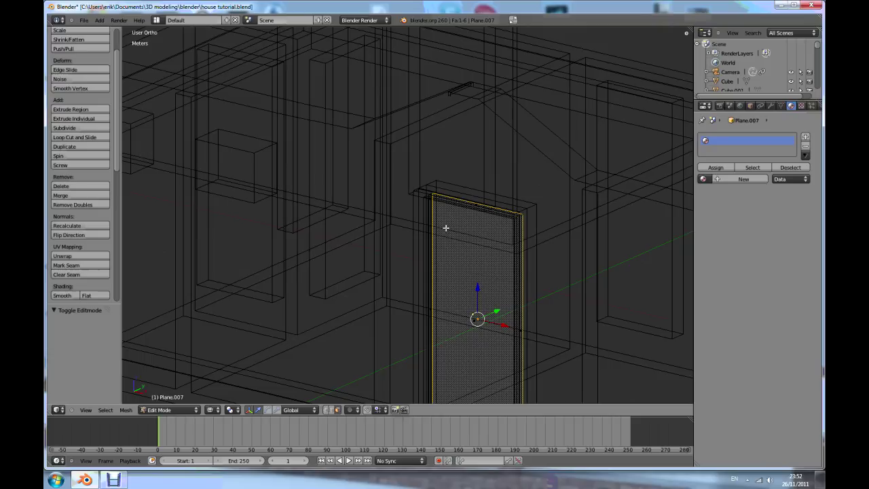
pyautogui.moveTo(443, 228); pyautogui.dragTo(439, 212, button='middle')
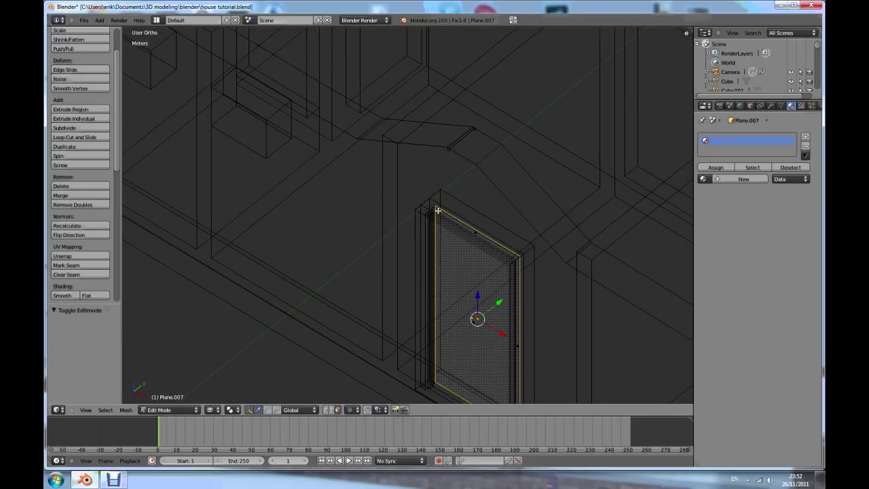
pyautogui.scroll(5, 438, 210)
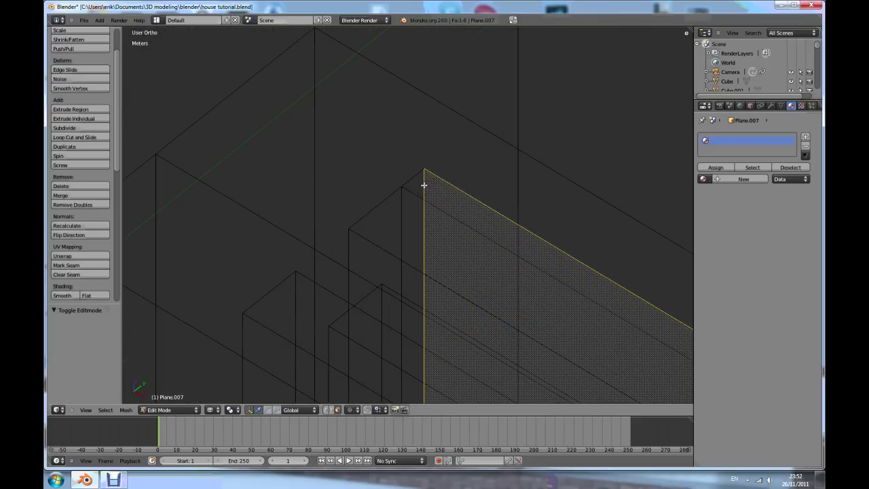
pyautogui.click(324, 410)
pyautogui.scroll(1, 428, 170)
pyautogui.rightClick(425, 170)
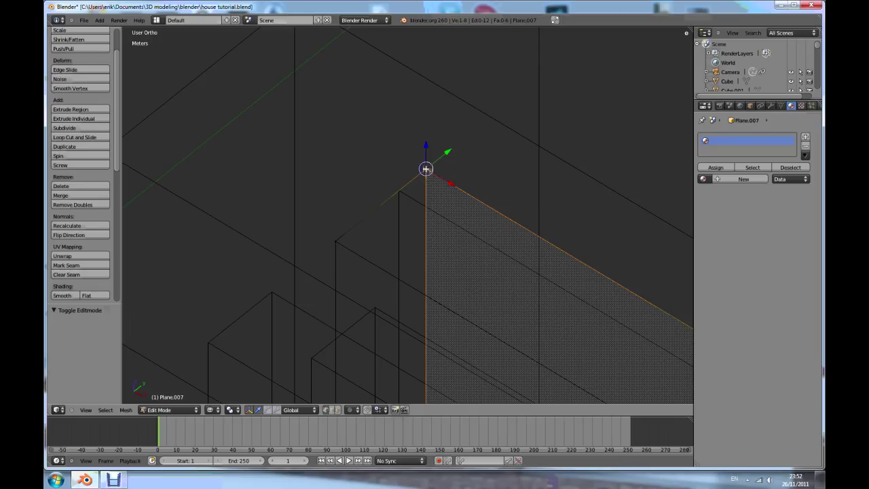
pyautogui.hotkey('shift', 's')
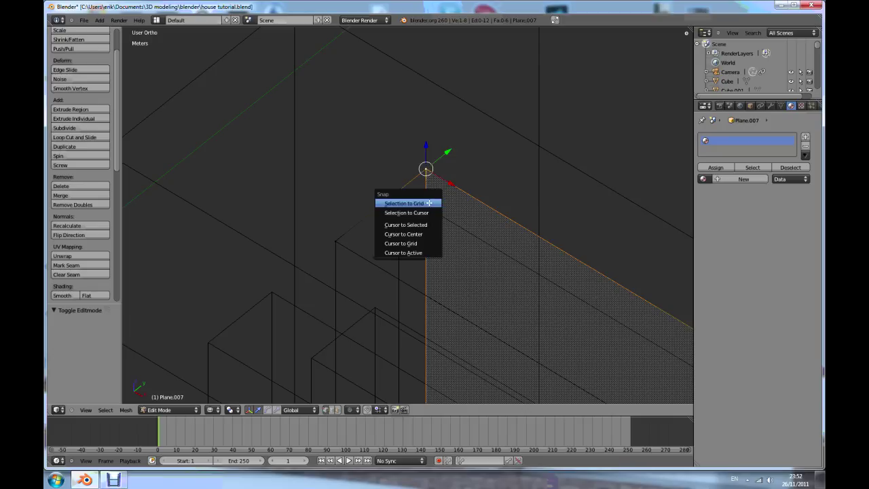
pyautogui.click(412, 225)
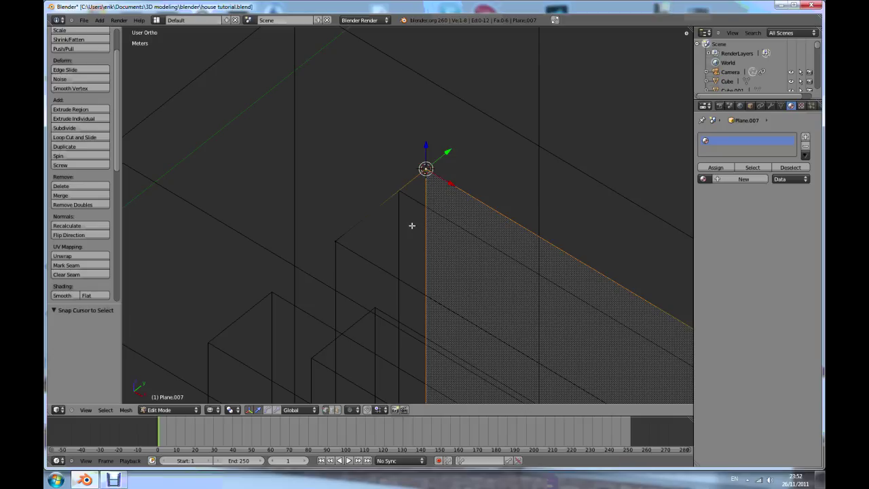
pyautogui.press('Tab')
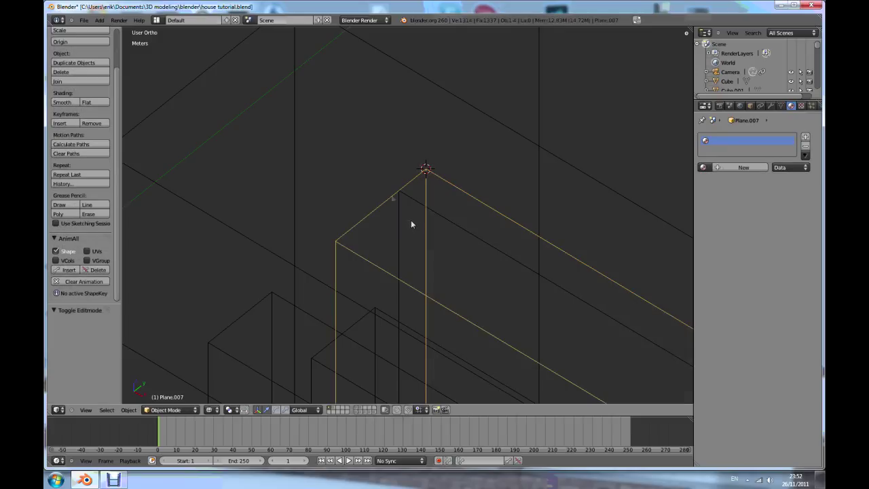
# - Set the door's origin to the 3D cursor at its upper corner and return the viewport to solid shading
pyautogui.click(78, 43)
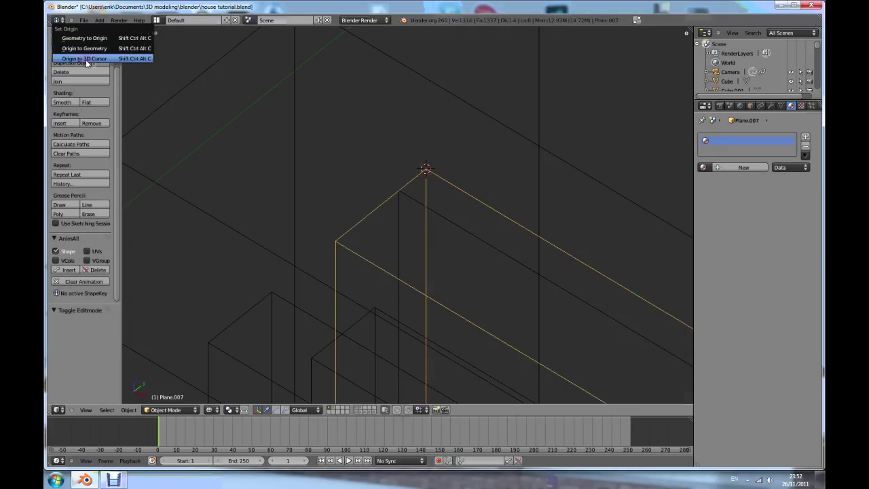
pyautogui.click(85, 57)
pyautogui.scroll(-6, 211, 173)
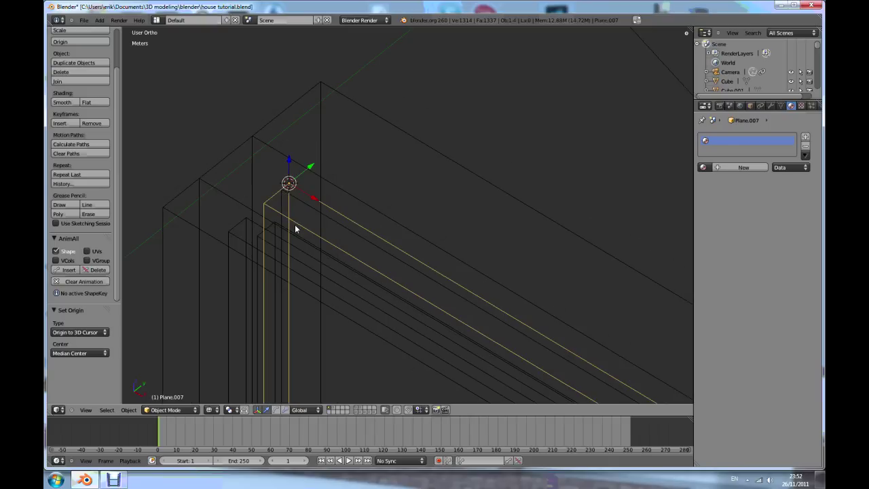
pyautogui.press('z')
pyautogui.moveTo(304, 241)
pyautogui.mouseDown(button='middle')
pyautogui.moveTo(326, 209)
pyautogui.moveTo(390, 305)
pyautogui.mouseUp(button='middle')
pyautogui.scroll(1, 339, 276)
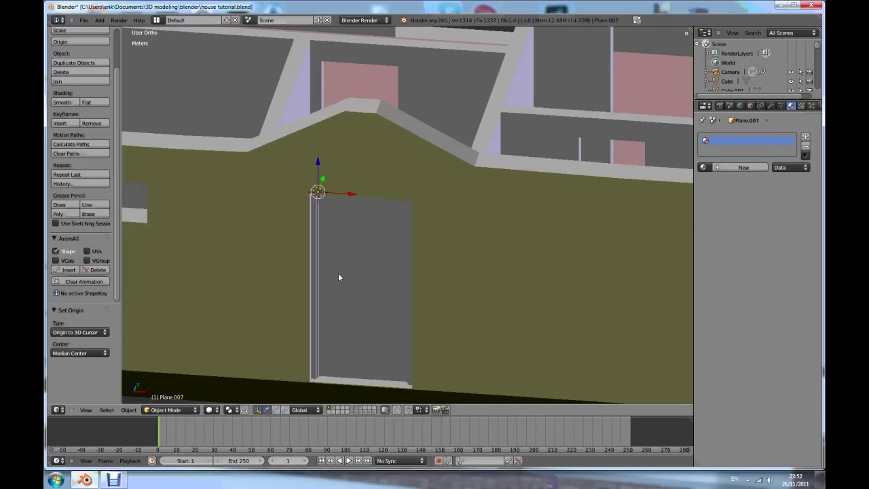
# - Try rotating the door about the global Z axis around its new corner origin
pyautogui.press('r')
pyautogui.press('z')
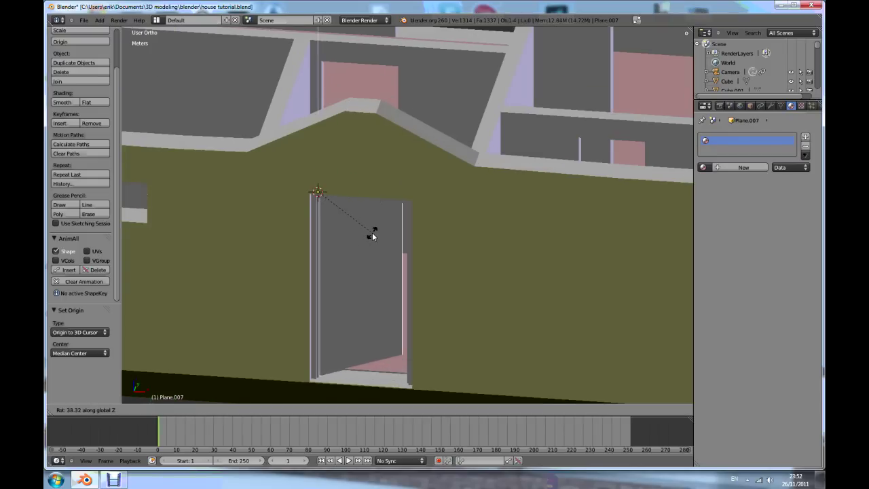
pyautogui.rightClick(373, 235)
# - Add a cube in front of the door's opening side and scale it uniformly to about 0.031
pyautogui.moveTo(380, 277); pyautogui.dragTo(423, 311, button='middle')
pyautogui.scroll(-4, 343, 276)
pyautogui.scroll(6, 371, 267)
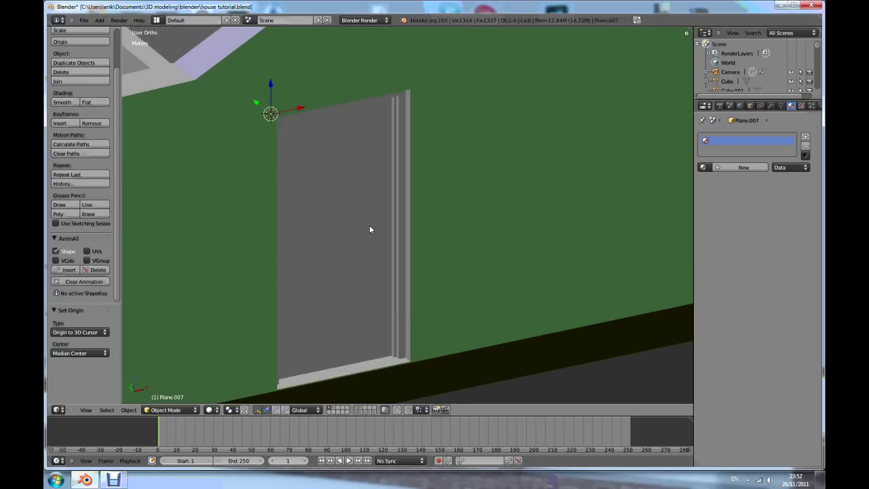
pyautogui.click(369, 226)
pyautogui.moveTo(369, 226)
pyautogui.mouseDown(button='middle')
pyautogui.moveTo(346, 270)
pyautogui.moveTo(351, 290)
pyautogui.moveTo(378, 238)
pyautogui.moveTo(378, 209)
pyautogui.moveTo(378, 218)
pyautogui.mouseUp(button='middle')
pyautogui.scroll(-3, 382, 217)
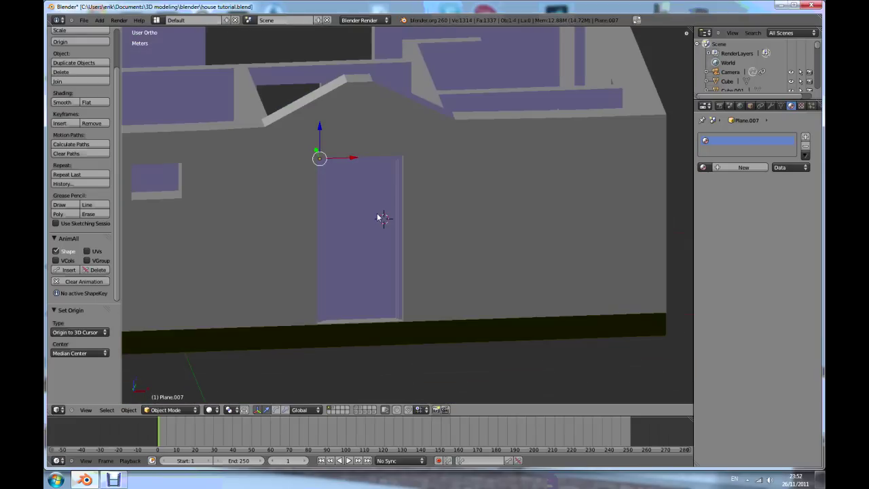
pyautogui.hotkey('shift', 'a')
pyautogui.moveTo(382, 214)
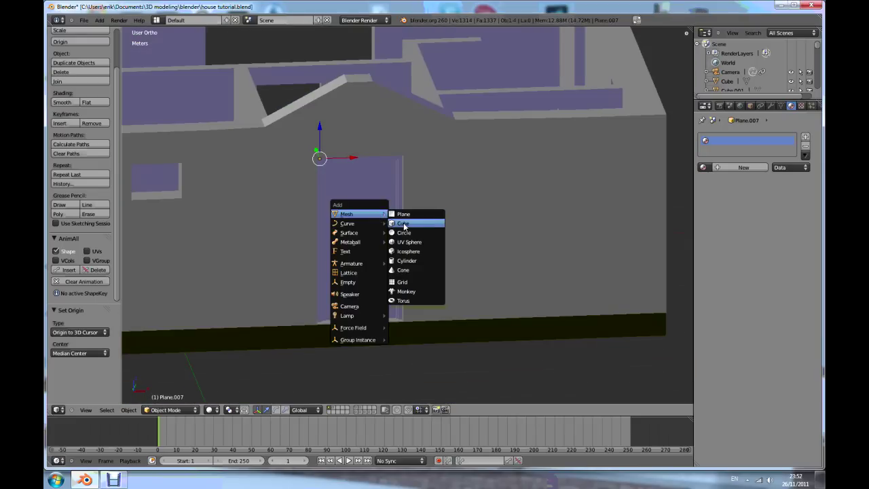
pyautogui.click(403, 224)
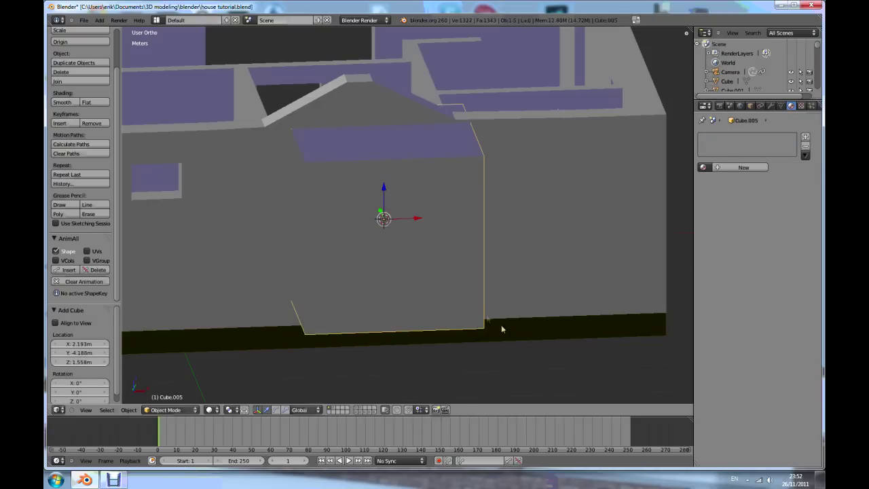
pyautogui.press('s')
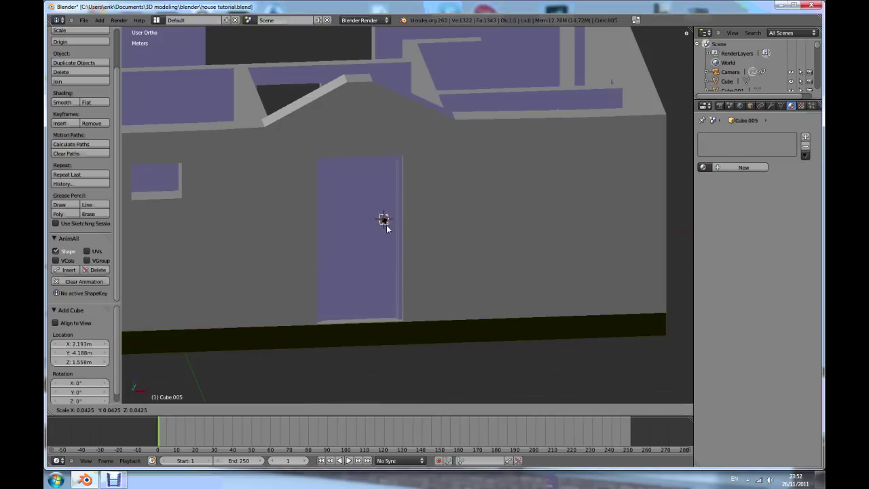
pyautogui.click(386, 227)
# - In front view, lower the small cube to handle height and move it about 6.5 cm along X toward the door's opening edge
pyautogui.press('KP_1')
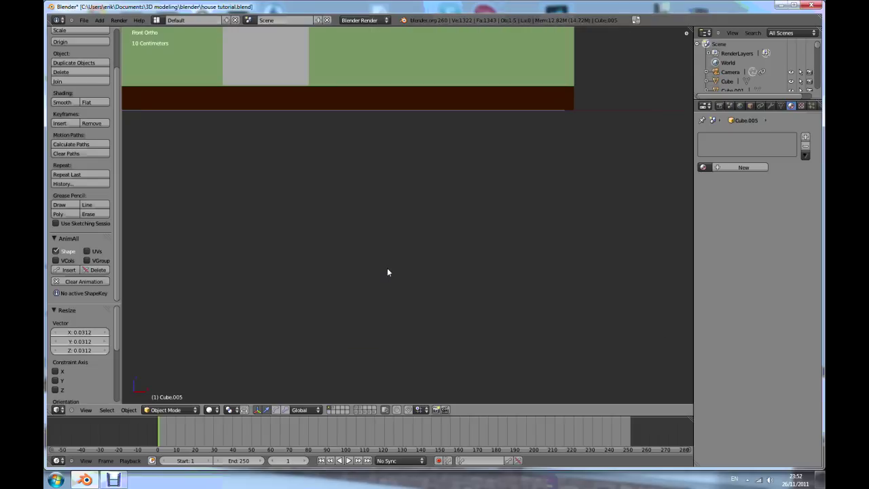
pyautogui.scroll(-6, 387, 267)
pyautogui.scroll(5, 374, 233)
pyautogui.scroll(4, 374, 232)
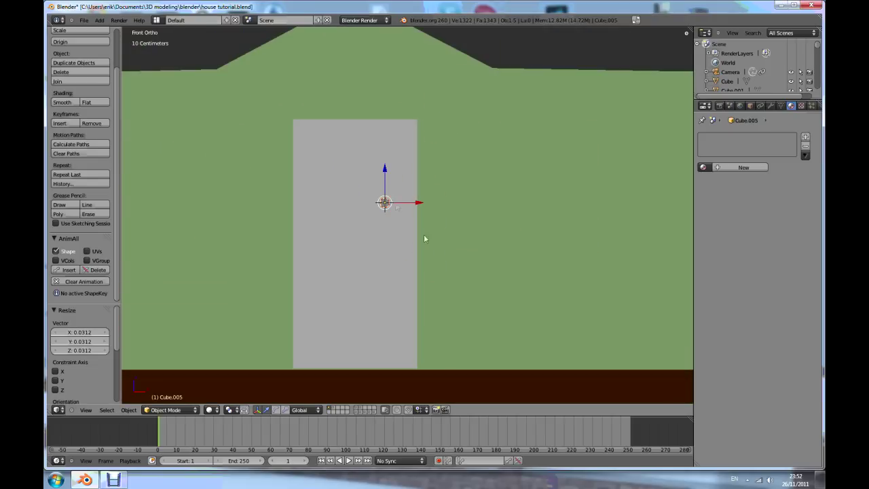
pyautogui.moveTo(383, 174); pyautogui.dragTo(389, 216)
pyautogui.moveTo(416, 249); pyautogui.dragTo(425, 253)
pyautogui.scroll(3, 407, 254)
pyautogui.scroll(-5, 408, 263)
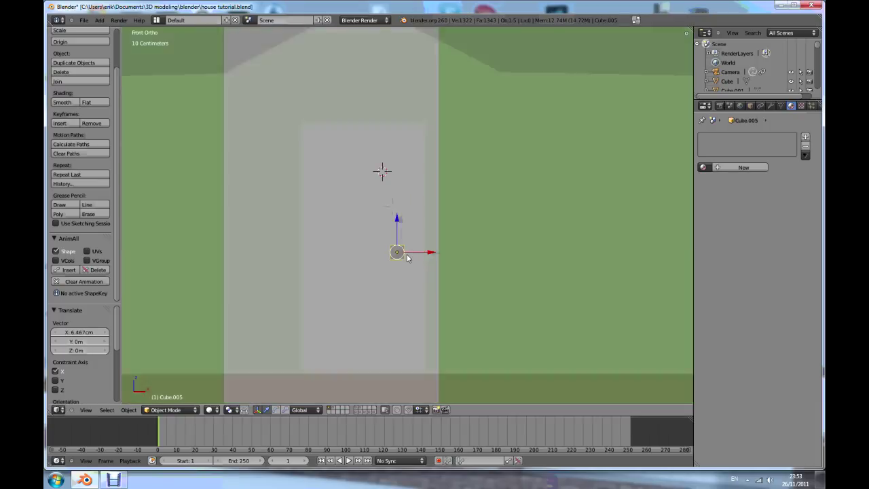
pyautogui.scroll(2, 408, 262)
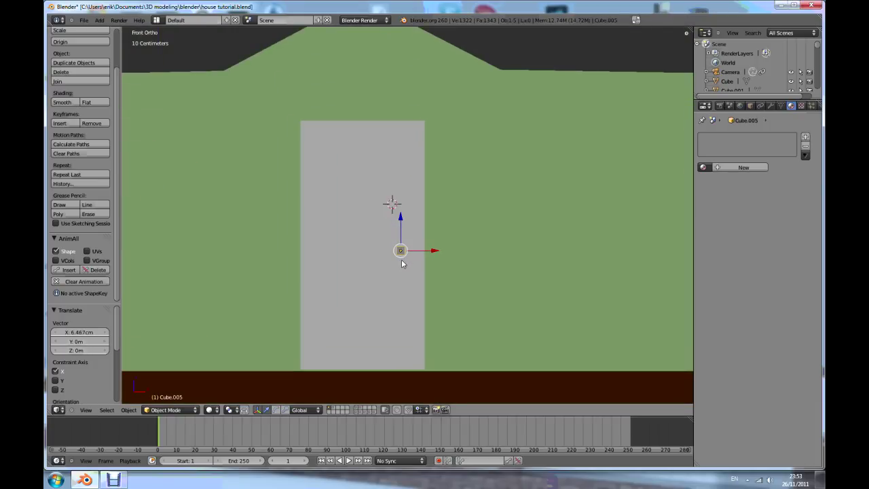
# - Stretch the small cube along Z by about 4.58 and move it about 41.3 cm along Y toward the door
pyautogui.press('s')
pyautogui.press('z')
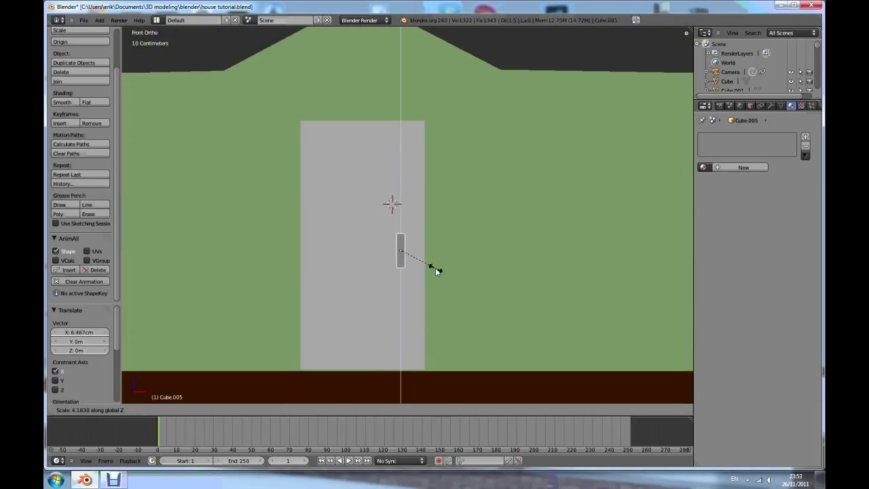
pyautogui.click(441, 271)
pyautogui.moveTo(368, 248); pyautogui.dragTo(403, 258, button='middle')
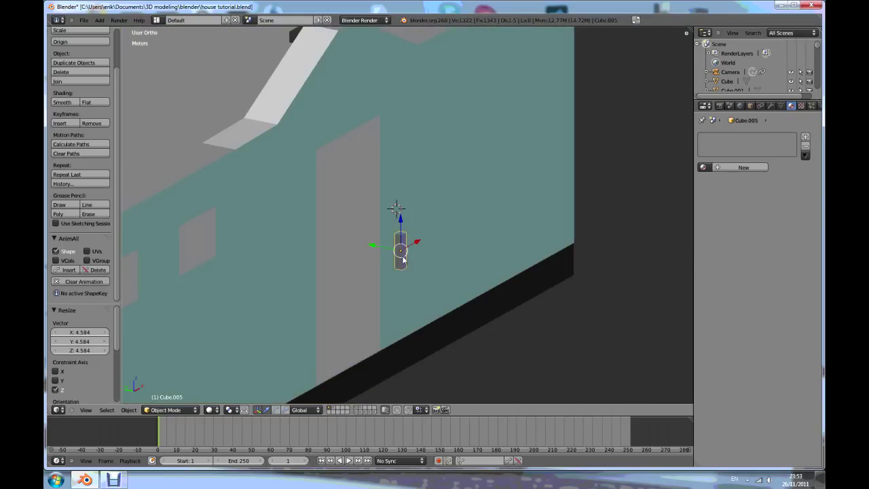
pyautogui.moveTo(381, 250); pyautogui.dragTo(311, 242)
# - Flatten the block along Y into a thin handle plate and shift it along Y against the door's outer face
pyautogui.moveTo(310, 241); pyautogui.dragTo(379, 279, button='middle')
pyautogui.press('s')
pyautogui.press('y')
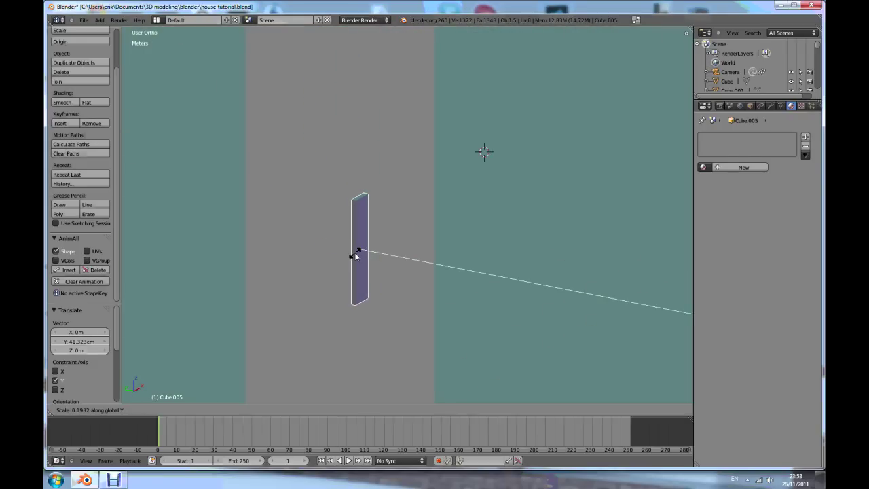
pyautogui.click(345, 252)
pyautogui.moveTo(331, 245); pyautogui.dragTo(324, 243)
pyautogui.moveTo(324, 243); pyautogui.dragTo(369, 277, button='middle')
pyautogui.scroll(-10, 382, 300)
pyautogui.scroll(4, 388, 300)
# - Add two vertical loop cuts to the handle plate in Edit Mode and bring them closer together along X by a factor of 0.613
pyautogui.press('Tab')
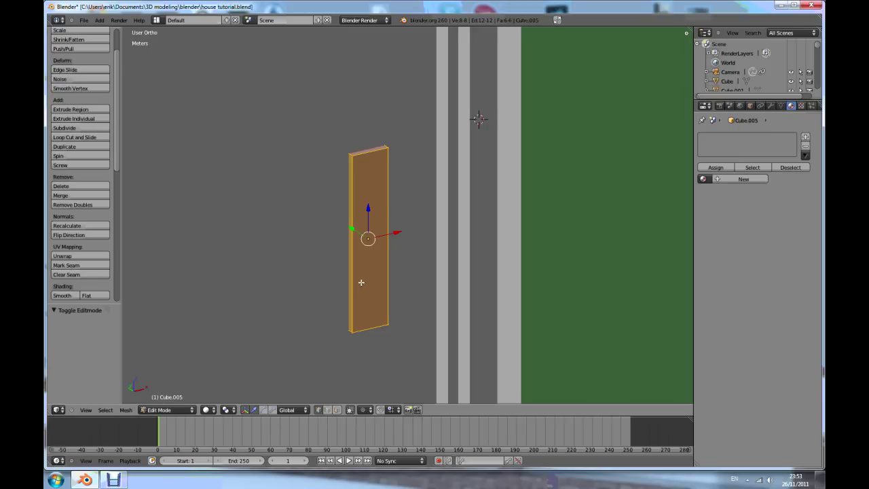
pyautogui.moveTo(367, 281); pyautogui.dragTo(370, 278, button='middle')
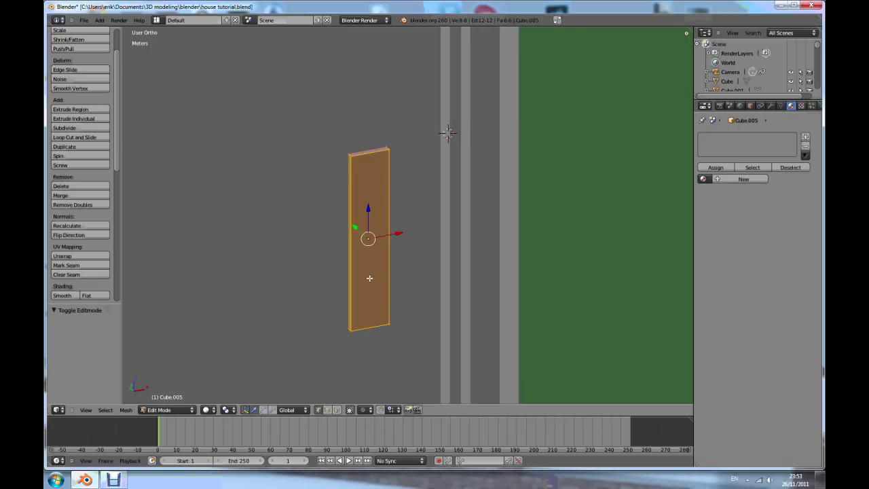
pyautogui.scroll(2, 362, 286)
pyautogui.scroll(-1, 362, 287)
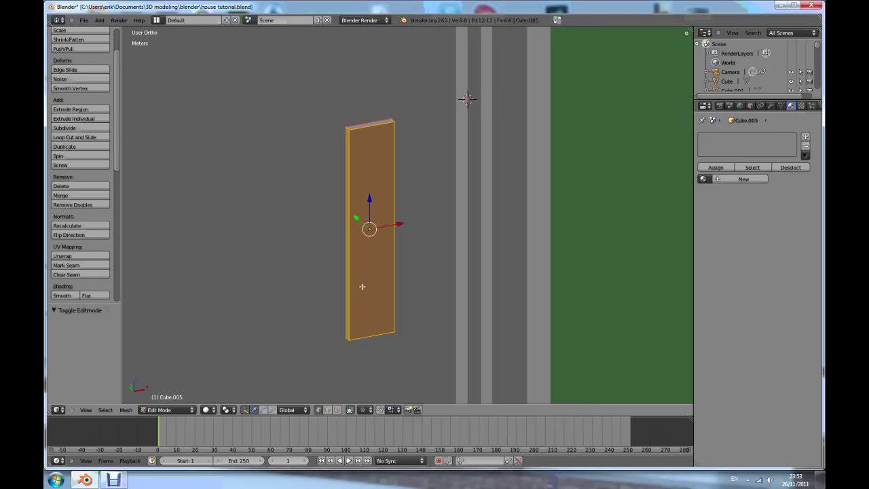
pyautogui.hotkey('ctrl', 'r')
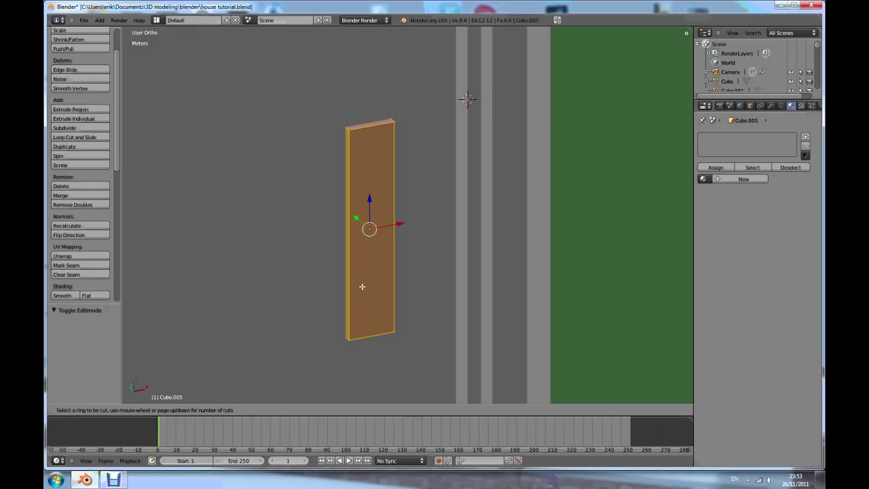
pyautogui.click(374, 129)
pyautogui.press('s')
pyautogui.press('x')
pyautogui.click(385, 253)
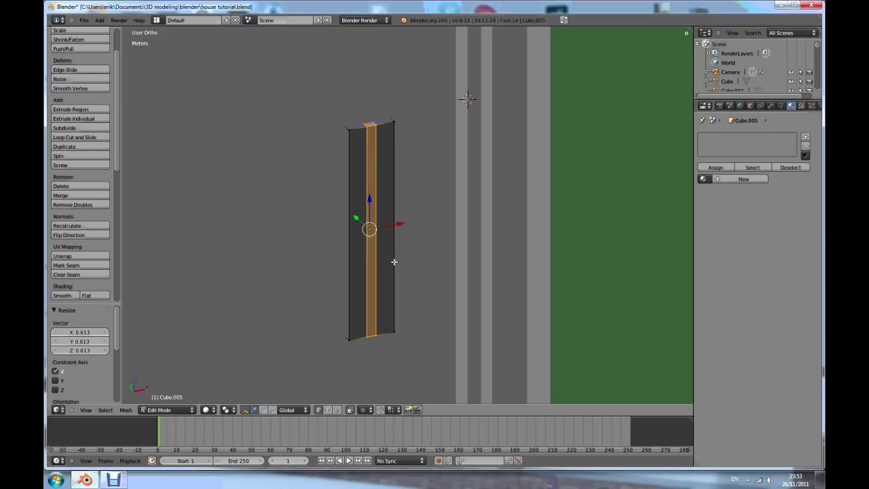
# - Add two horizontal loop cuts to the plate, bring them closer along Z and move them down about 4.88 cm
pyautogui.hotkey('ctrl', 'r')
pyautogui.click(400, 248)
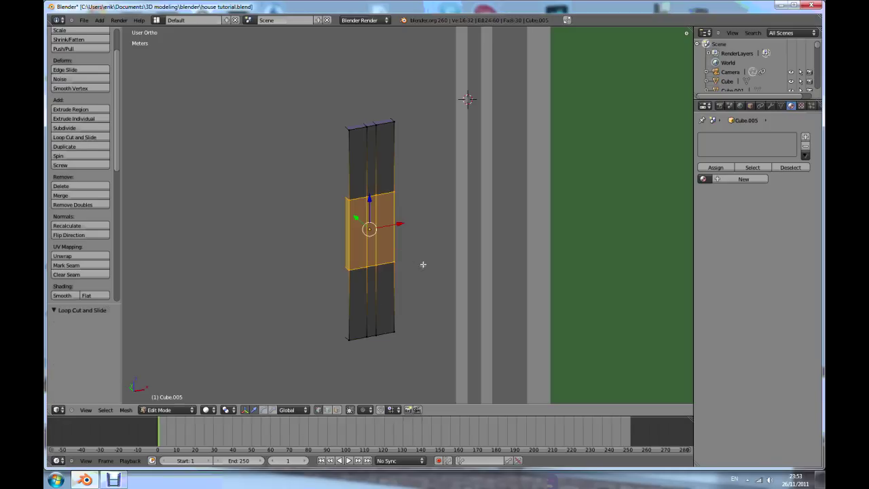
pyautogui.press('s')
pyautogui.press('z')
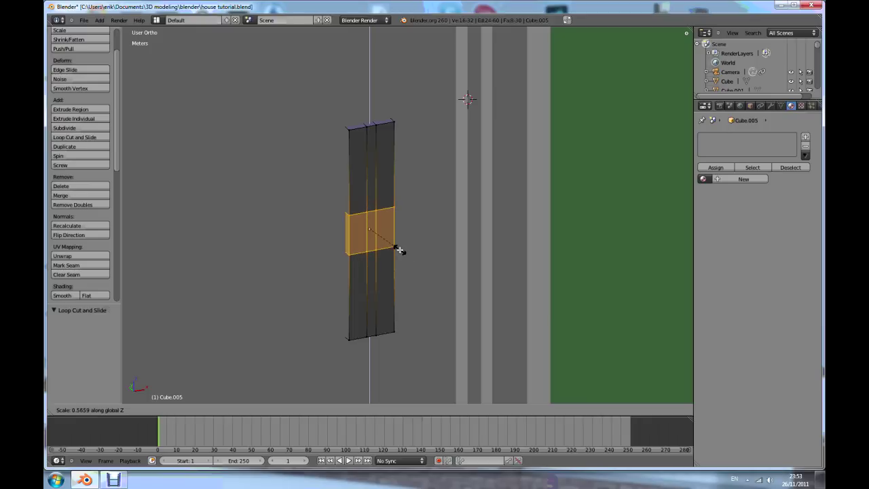
pyautogui.click(380, 220)
pyautogui.moveTo(371, 201); pyautogui.dragTo(370, 237)
# - Delete the small central face between the loop cuts to make a keyhole, and return to Object Mode
pyautogui.click(337, 409)
pyautogui.rightClick(372, 270)
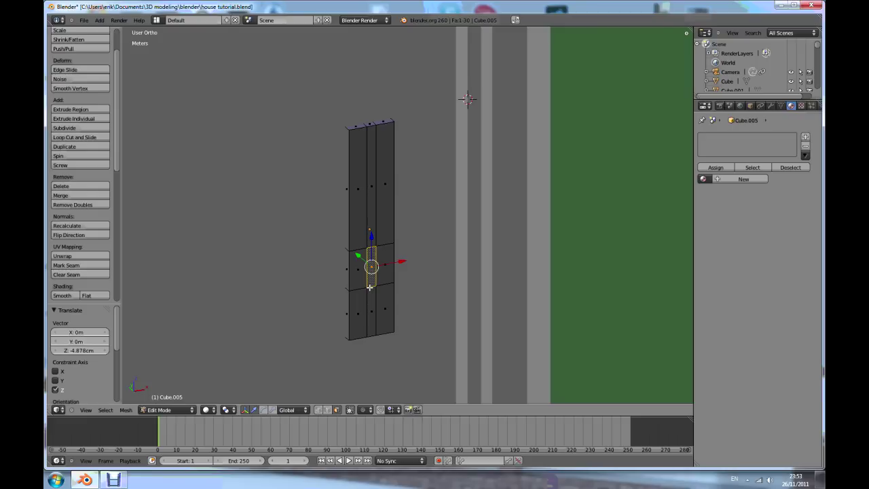
pyautogui.press('x')
pyautogui.click(358, 297)
pyautogui.moveTo(358, 297); pyautogui.dragTo(374, 288, button='middle')
pyautogui.press('Tab')
# - Duplicate the handle plate and move the copy about 17.1 cm along Y to the inner side of the door
pyautogui.scroll(-7, 385, 279)
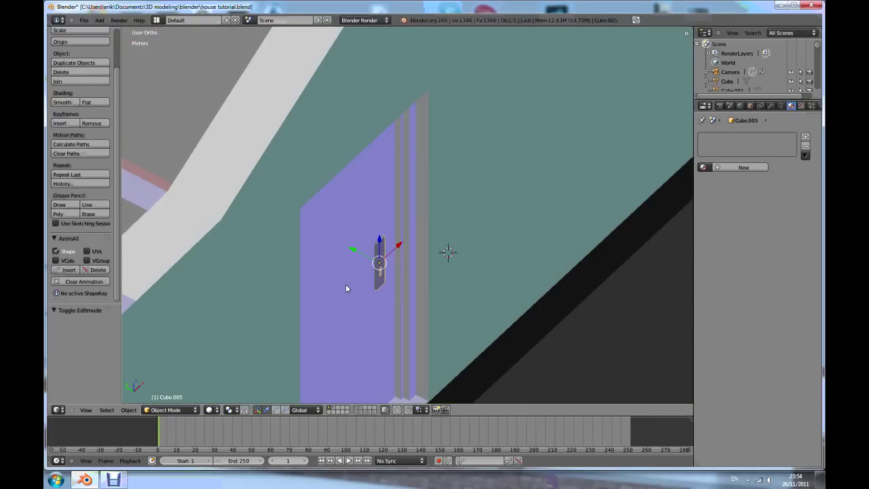
pyautogui.scroll(2, 345, 283)
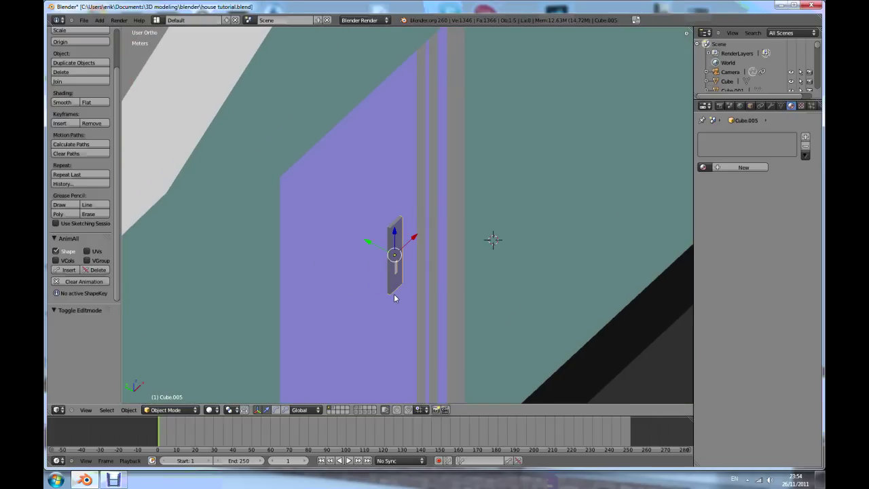
pyautogui.hotkey('shift', 'd')
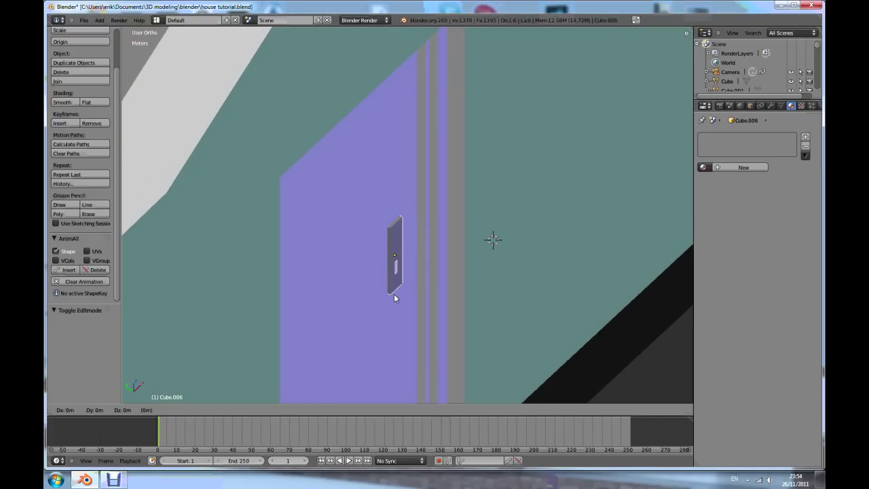
pyautogui.press('y')
pyautogui.click(352, 266)
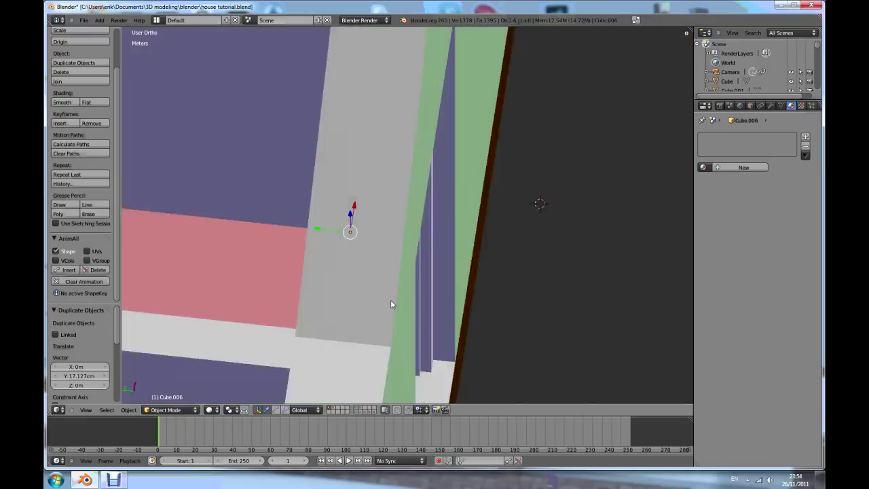
# - Rotate the duplicated handle plate 180 degrees about the global Z axis
pyautogui.moveTo(390, 300); pyautogui.dragTo(420, 286, button='middle')
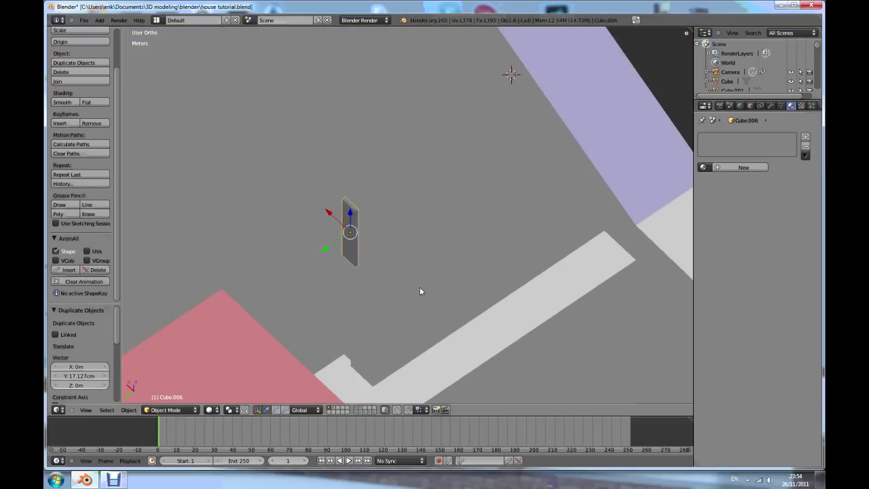
pyautogui.scroll(3, 384, 222)
pyautogui.write('rz')
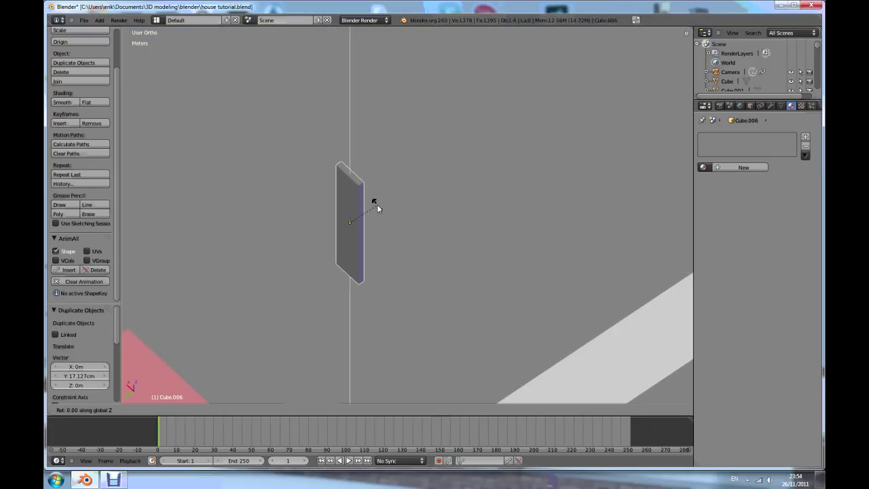
pyautogui.write('180')
pyautogui.press('Return')
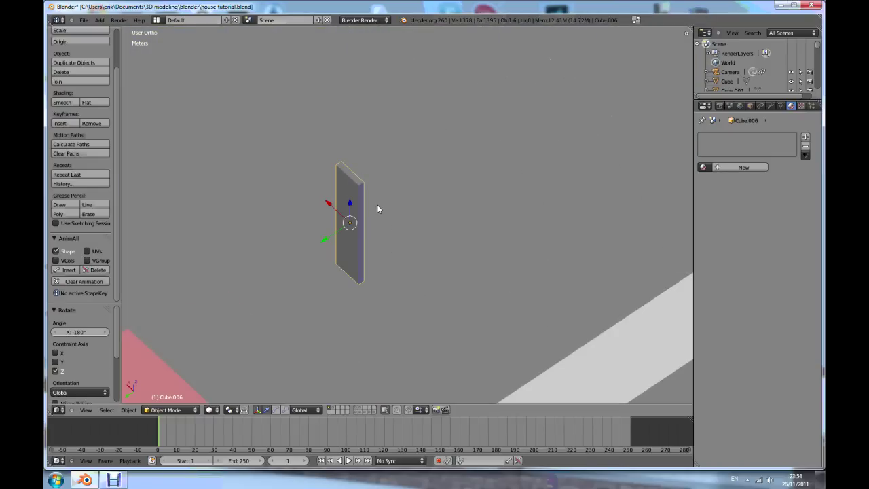
# - Move the duplicated handle plate about 11.6 cm along negative Y so it sits against the door's inner face
pyautogui.moveTo(365, 249); pyautogui.dragTo(278, 252, button='middle')
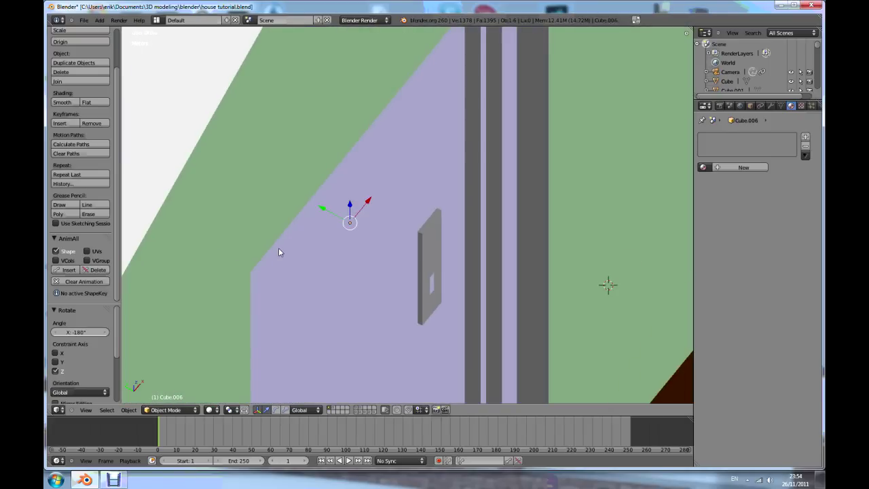
pyautogui.press('KP_7')
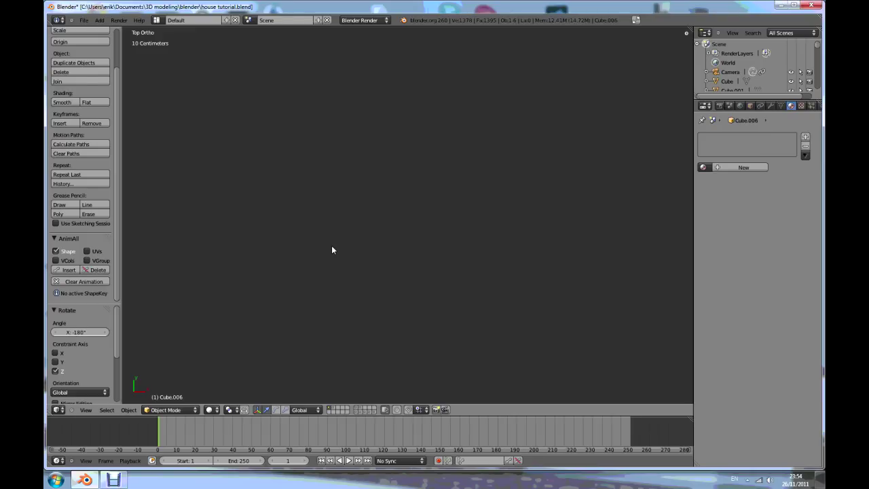
pyautogui.scroll(-5, 332, 250)
pyautogui.press('z')
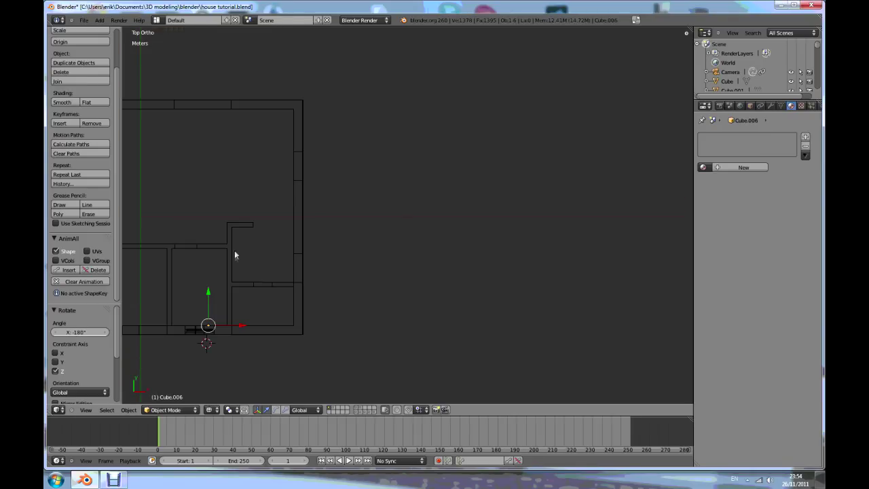
pyautogui.scroll(10, 180, 328)
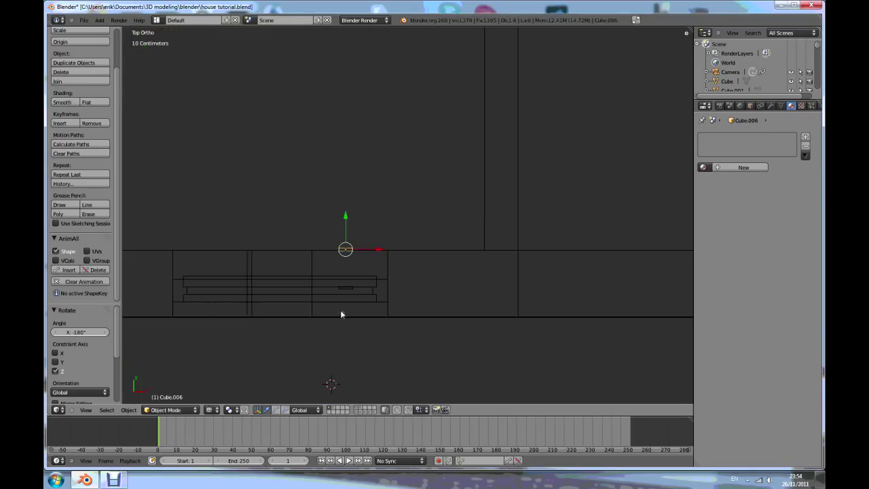
pyautogui.scroll(3, 358, 250)
pyautogui.moveTo(346, 114); pyautogui.dragTo(350, 203)
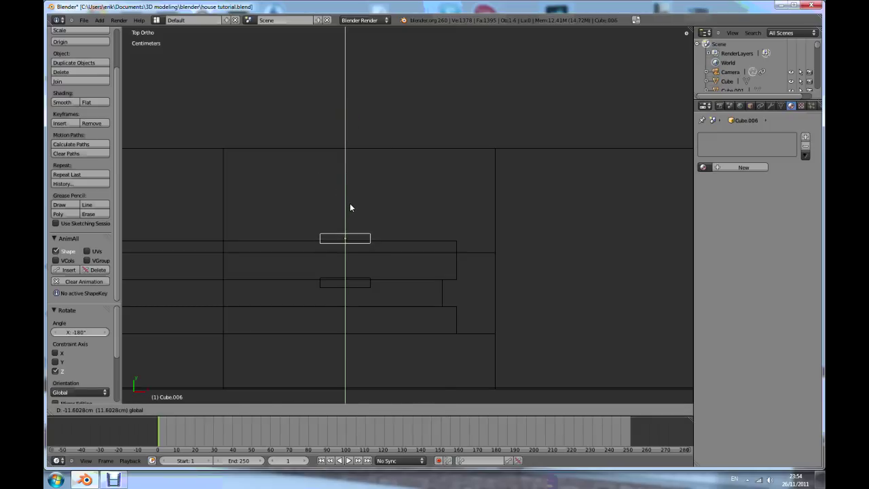
pyautogui.moveTo(318, 306); pyautogui.dragTo(329, 256, button='middle')
pyautogui.press('z')
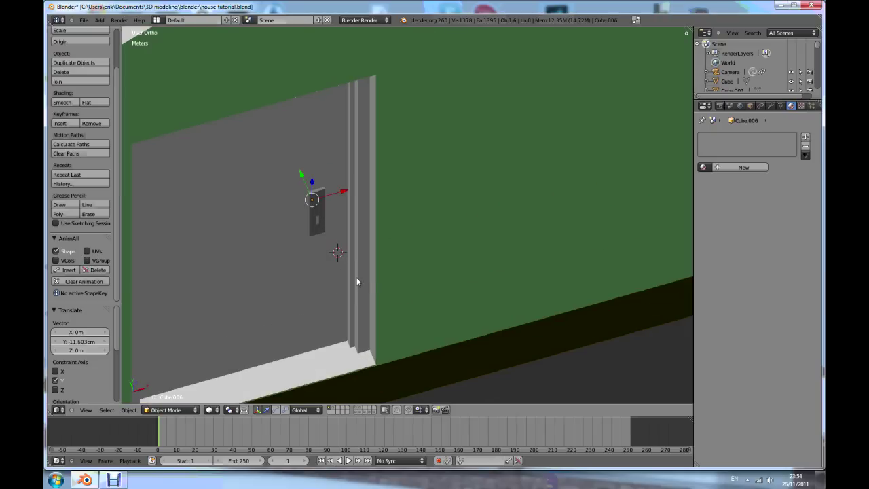
pyautogui.scroll(-3, 351, 281)
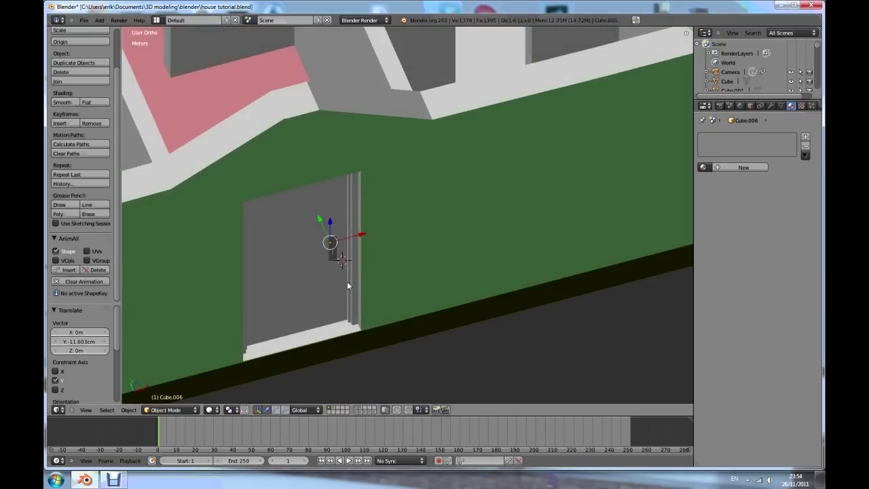
# - Add a cube at the front door and scale it uniformly down to a small block narrower than the handle plate
pyautogui.hotkey('shift', 'a')
pyautogui.click(372, 291)
pyautogui.moveTo(373, 291); pyautogui.dragTo(440, 348, button='middle')
pyautogui.scroll(-2, 436, 343)
pyautogui.scroll(-4, 436, 343)
pyautogui.scroll(4, 440, 349)
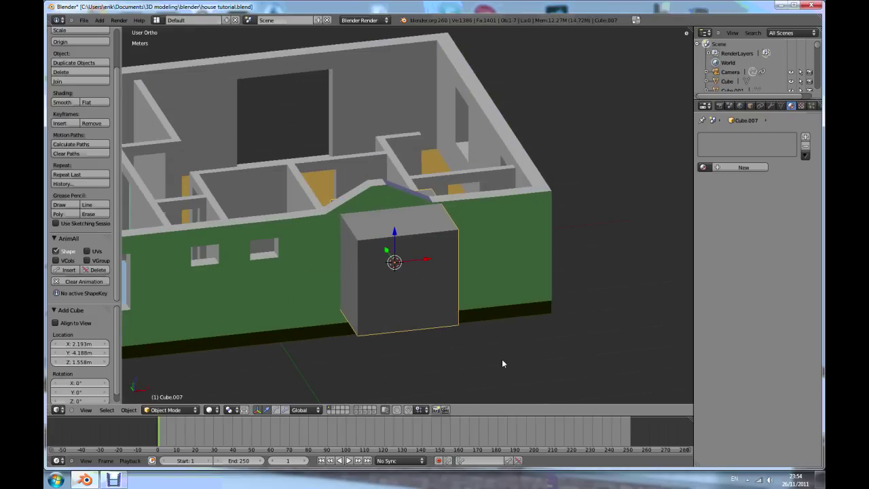
pyautogui.press('s')
pyautogui.click(396, 275)
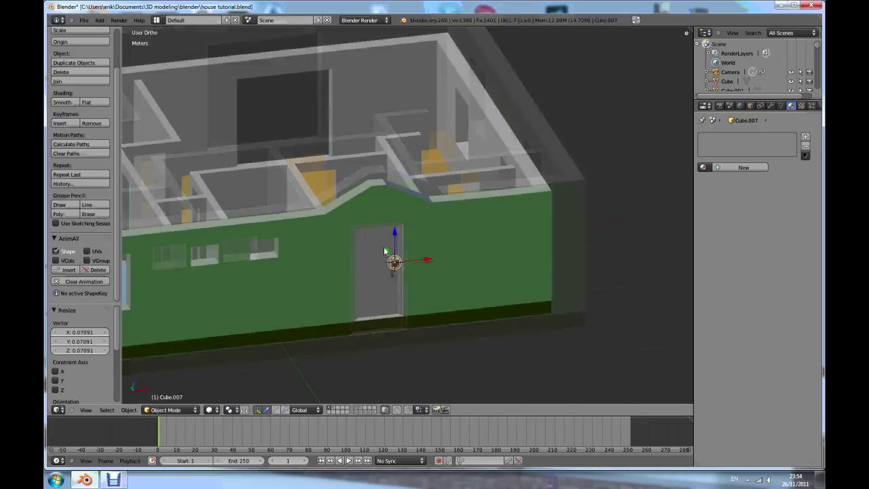
pyautogui.scroll(8, 407, 276)
pyautogui.press('s')
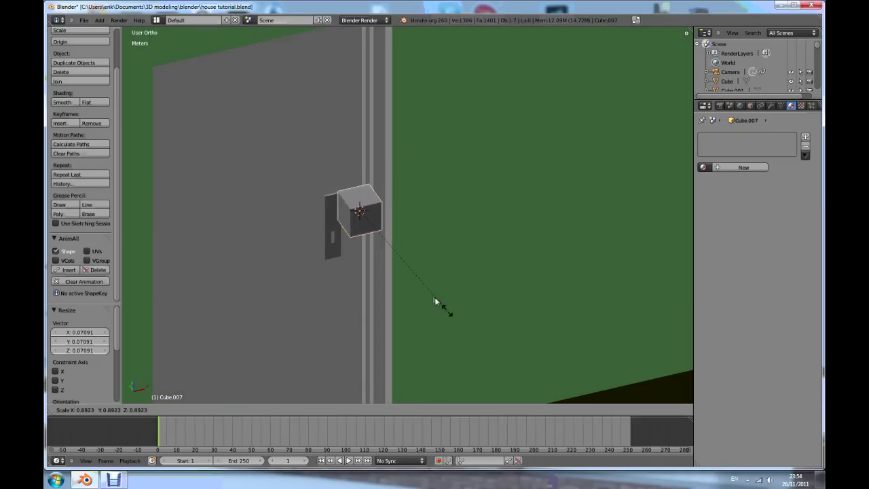
pyautogui.click(360, 214)
# - Move the small cube along Y, X and Z onto the upper part of the outer handle plate, above the keyhole
pyautogui.moveTo(358, 185); pyautogui.dragTo(309, 188)
pyautogui.moveTo(352, 238); pyautogui.dragTo(340, 243, button='middle')
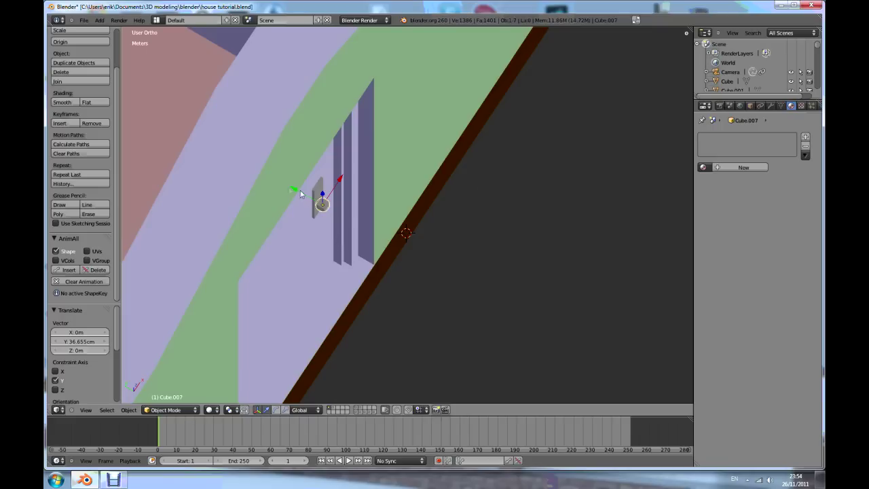
pyautogui.moveTo(288, 190); pyautogui.dragTo(278, 186)
pyautogui.moveTo(327, 174); pyautogui.dragTo(338, 164)
pyautogui.moveTo(360, 268)
pyautogui.mouseDown(button='middle')
pyautogui.moveTo(254, 183)
pyautogui.moveTo(363, 242)
pyautogui.moveTo(317, 155)
pyautogui.mouseUp(button='middle')
pyautogui.moveTo(320, 156); pyautogui.dragTo(320, 197)
pyautogui.moveTo(320, 196); pyautogui.dragTo(327, 245, button='middle')
pyautogui.moveTo(313, 151); pyautogui.dragTo(314, 139)
pyautogui.moveTo(411, 256); pyautogui.dragTo(417, 276, button='middle')
# - Scale the cube down a little more and fine-tune its position on the handle plate
pyautogui.press('s')
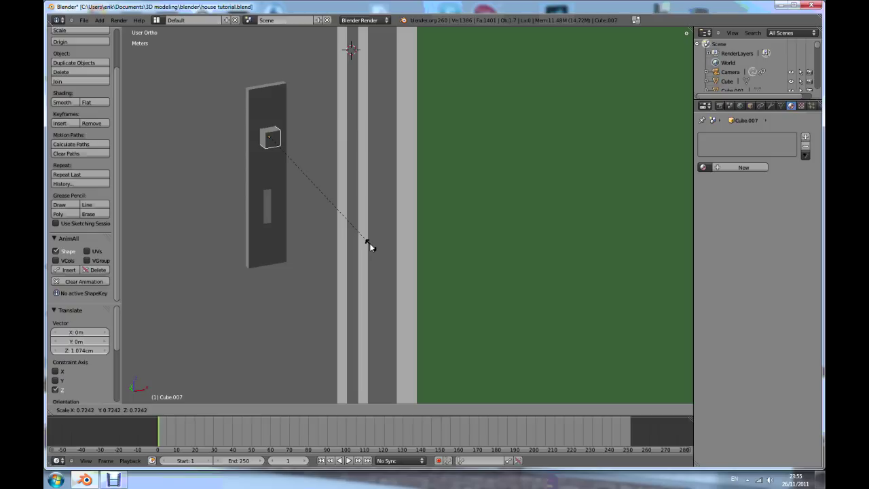
pyautogui.click(354, 230)
pyautogui.moveTo(355, 231); pyautogui.dragTo(272, 112, button='middle')
pyautogui.moveTo(270, 108); pyautogui.dragTo(270, 108)
pyautogui.moveTo(279, 136)
pyautogui.mouseDown(button='middle')
pyautogui.moveTo(272, 139)
pyautogui.moveTo(288, 150)
pyautogui.mouseUp(button='middle')
# - In Edit Mode, move the cube's outer face about 3.64 cm outward along Y and extrude it another 2.2 cm
pyautogui.press('Tab')
pyautogui.scroll(2, 288, 150)
pyautogui.moveTo(287, 149); pyautogui.dragTo(320, 169)
pyautogui.scroll(-3, 305, 168)
pyautogui.press('e')
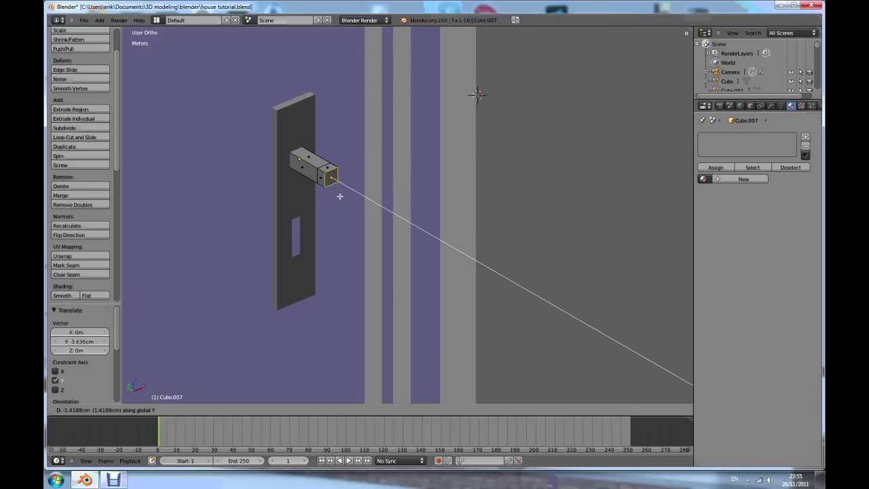
pyautogui.click(325, 189)
# - Extrude the side face of the stem's end section about 15.4 cm along negative X to form the grip
pyautogui.rightClick(324, 185)
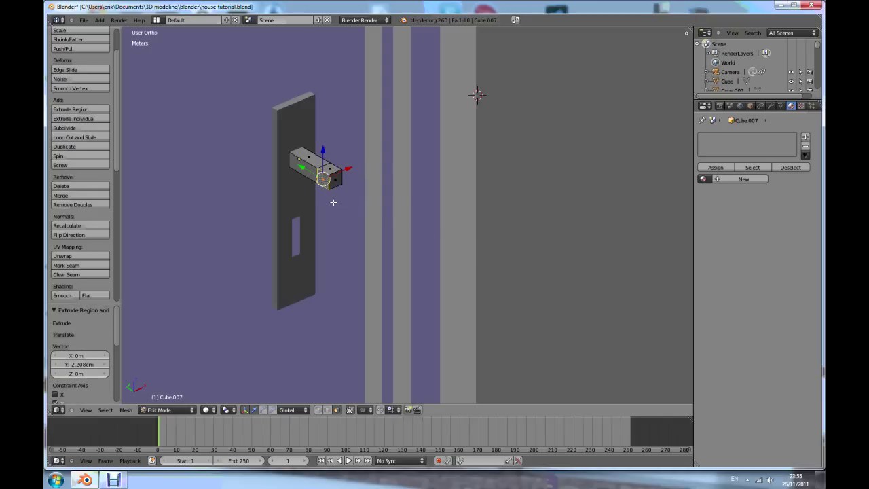
pyautogui.press('e')
pyautogui.press('x')
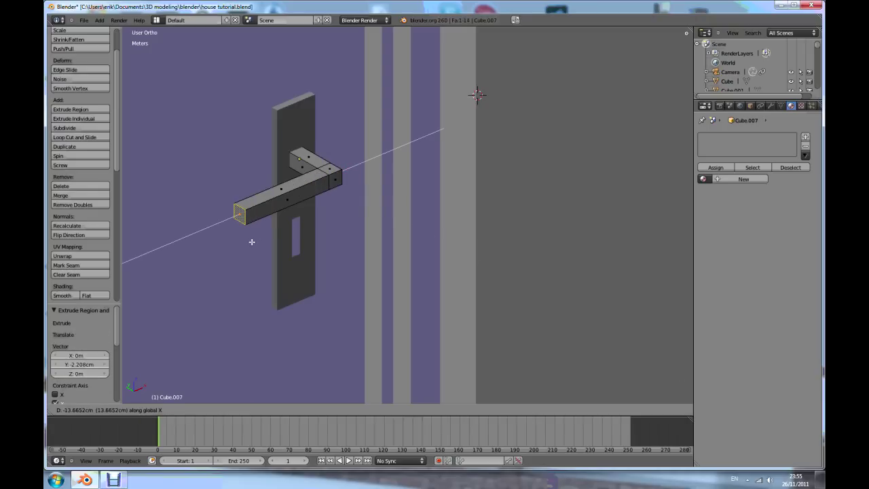
pyautogui.click(244, 245)
pyautogui.moveTo(243, 245); pyautogui.dragTo(264, 239, button='middle')
# - Taper the grip by scaling its end face to about 0.586 along Z, and return to Object Mode
pyautogui.press('s')
pyautogui.press('z')
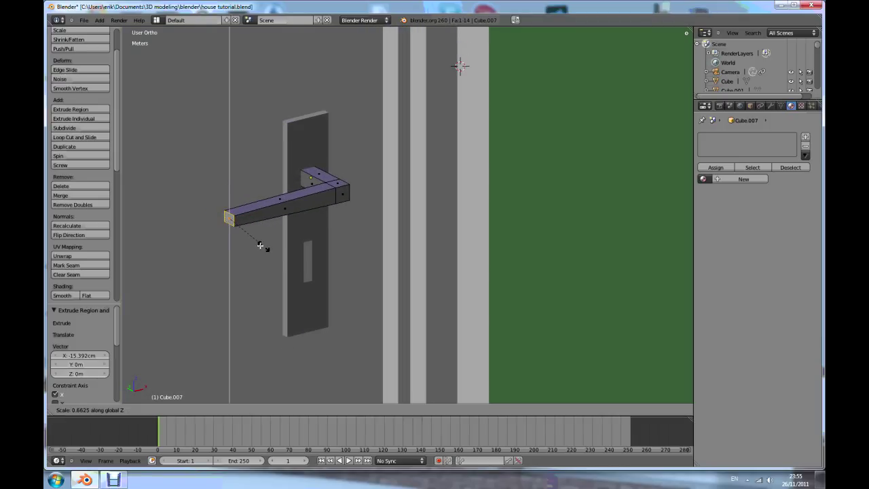
pyautogui.click(258, 244)
pyautogui.moveTo(361, 225); pyautogui.dragTo(351, 249, button='middle')
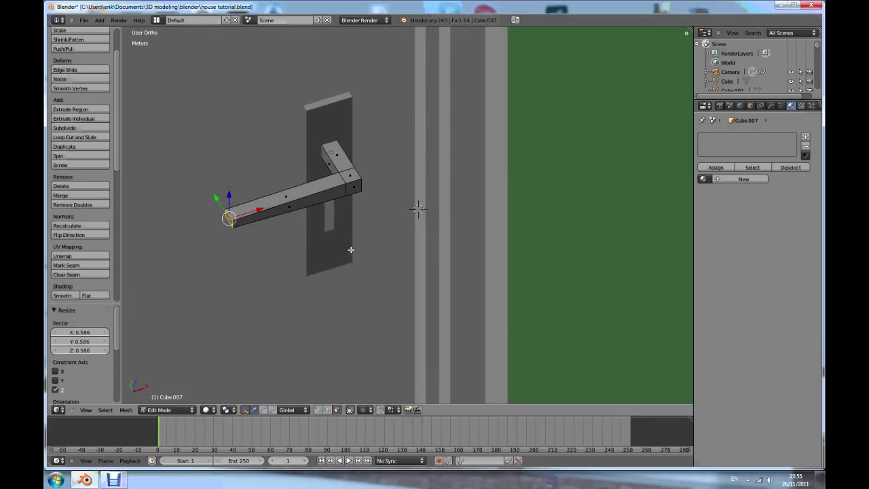
pyautogui.press('Tab')
# - Add a Subdivision Surface modifier to the handle with View subdivisions 2 and Render subdivisions 3
pyautogui.press('KP_1')
pyautogui.moveTo(338, 195)
pyautogui.mouseDown(button='middle')
pyautogui.moveTo(337, 167)
pyautogui.moveTo(343, 189)
pyautogui.mouseUp(button='middle')
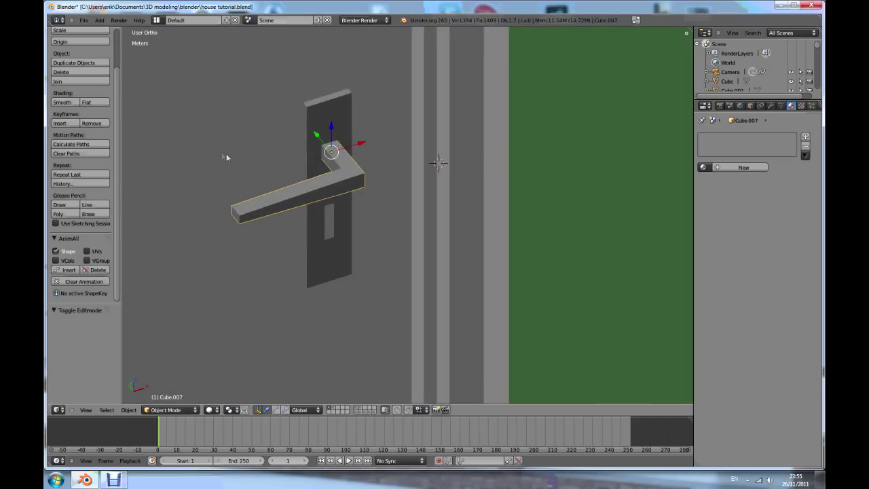
pyautogui.scroll(2, 179, 157)
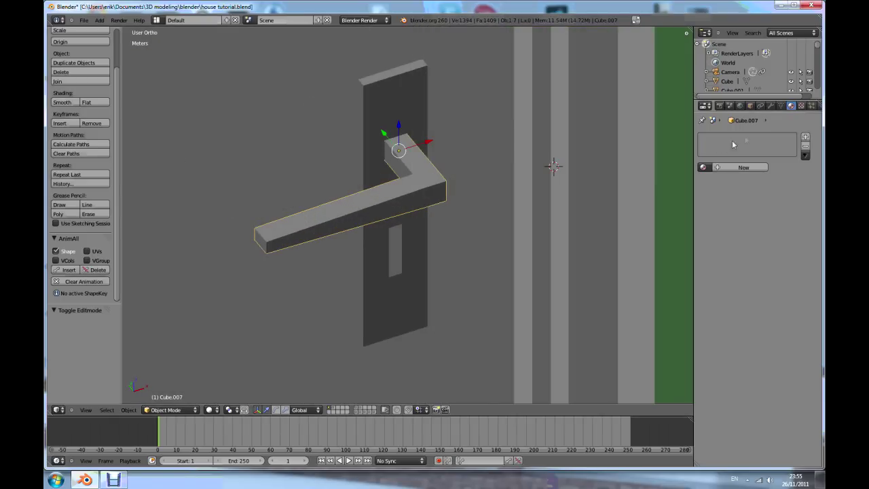
pyautogui.moveTo(403, 190); pyautogui.dragTo(412, 256, button='middle')
pyautogui.press('KP_Decimal')
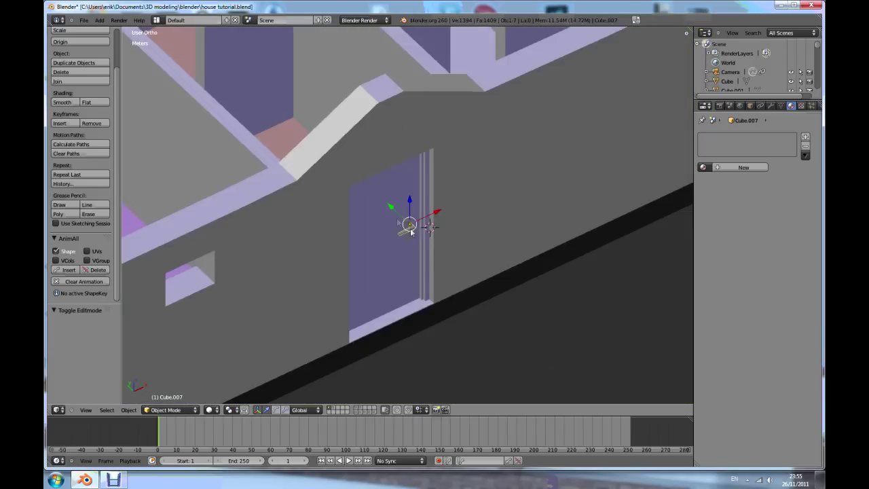
pyautogui.press('KP_Decimal')
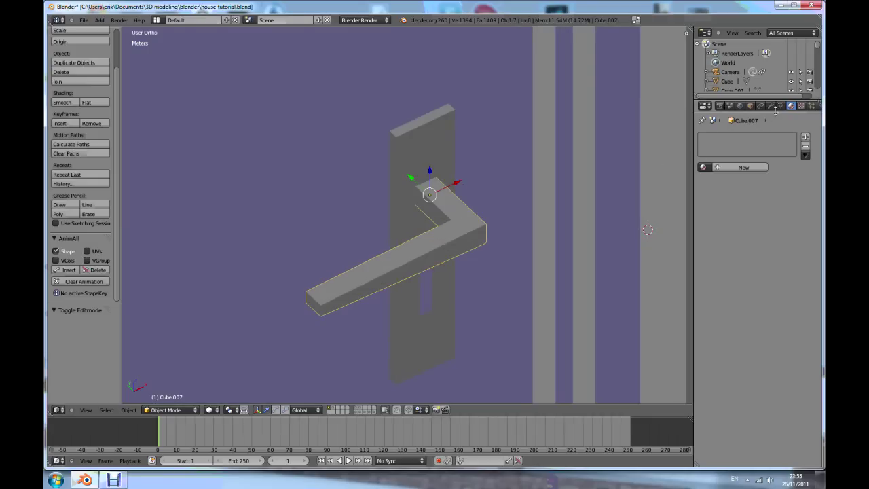
pyautogui.click(772, 107)
pyautogui.click(806, 149)
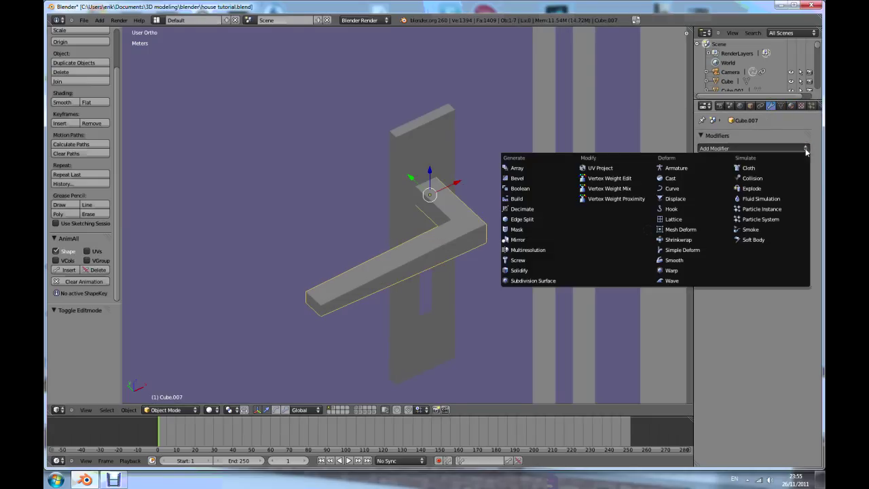
pyautogui.click(546, 280)
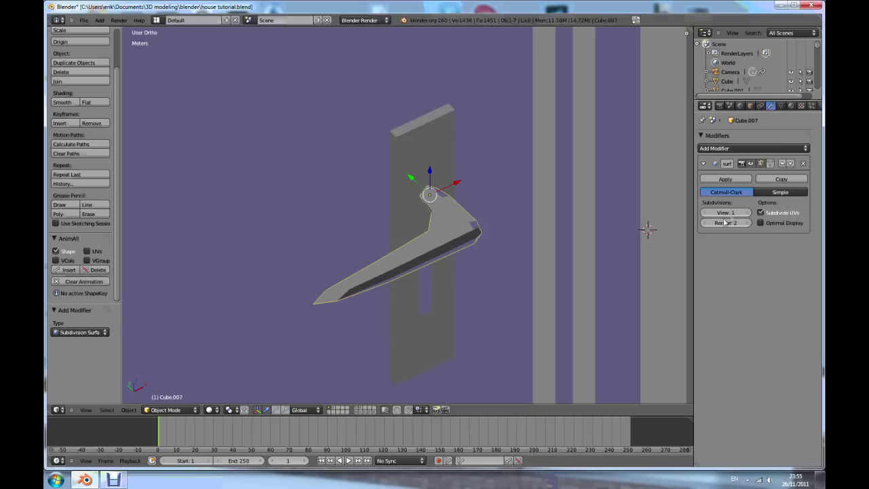
pyautogui.click(748, 211)
pyautogui.click(747, 223)
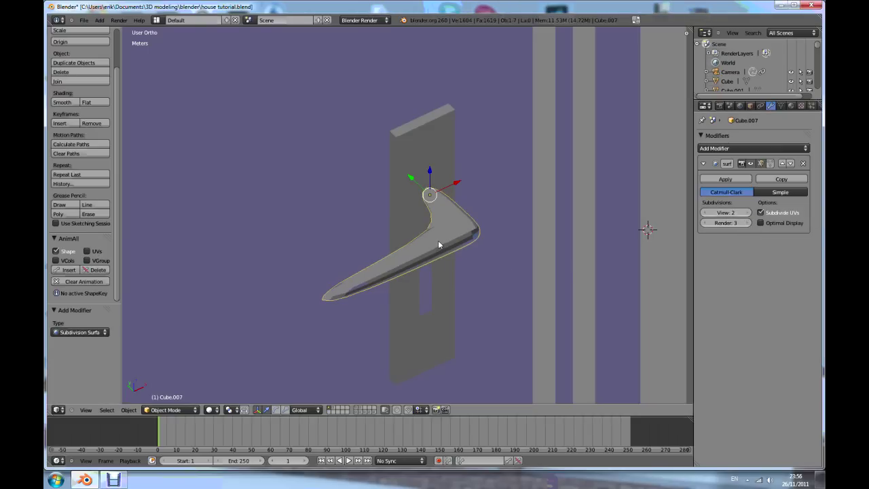
# - Enter Edit Mode on the handle and isolate it in local view
pyautogui.press('Tab')
pyautogui.scroll(1, 444, 221)
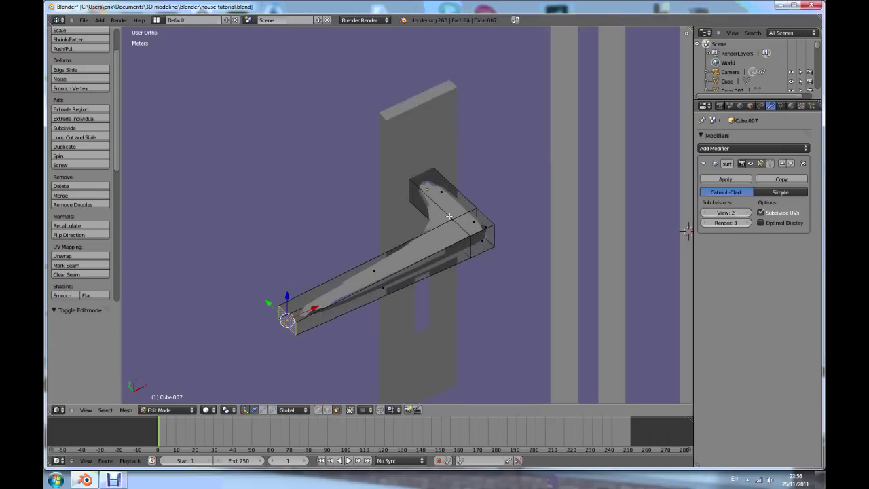
pyautogui.press('KP_Divide')
pyautogui.moveTo(475, 149); pyautogui.dragTo(428, 243, button='middle')
pyautogui.scroll(1, 502, 170)
pyautogui.moveTo(496, 169); pyautogui.dragTo(497, 196, button='middle')
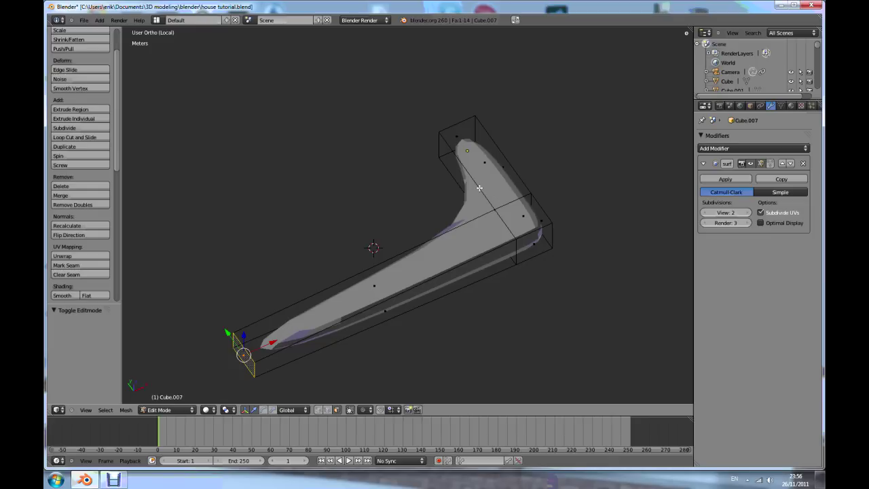
# - Add two loop cuts across the handle's short stem and spread them apart by scaling about 2.47 along Y
pyautogui.hotkey('ctrl', 'r')
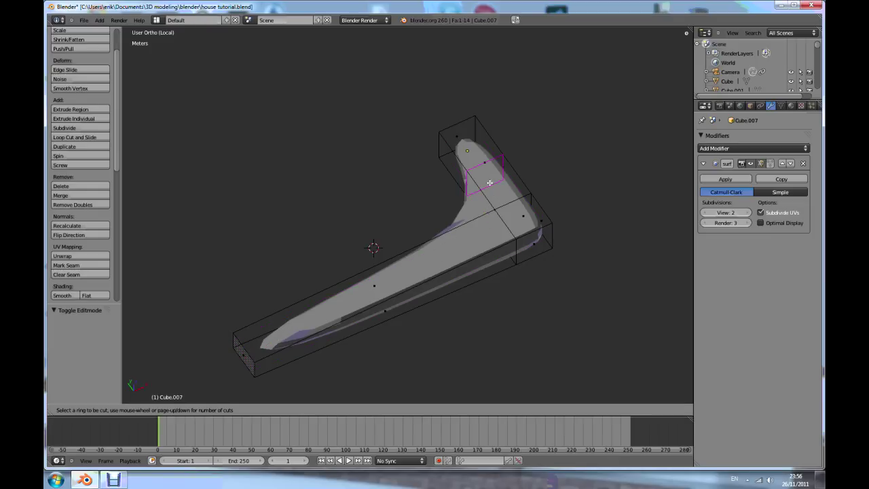
pyautogui.click(492, 182)
pyautogui.moveTo(485, 203); pyautogui.dragTo(493, 198, button='middle')
pyautogui.press('s')
pyautogui.press('y')
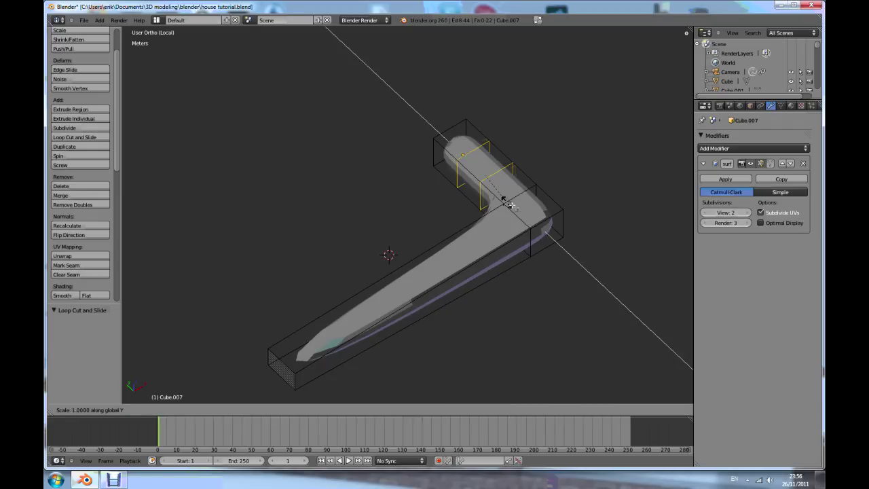
pyautogui.click(540, 230)
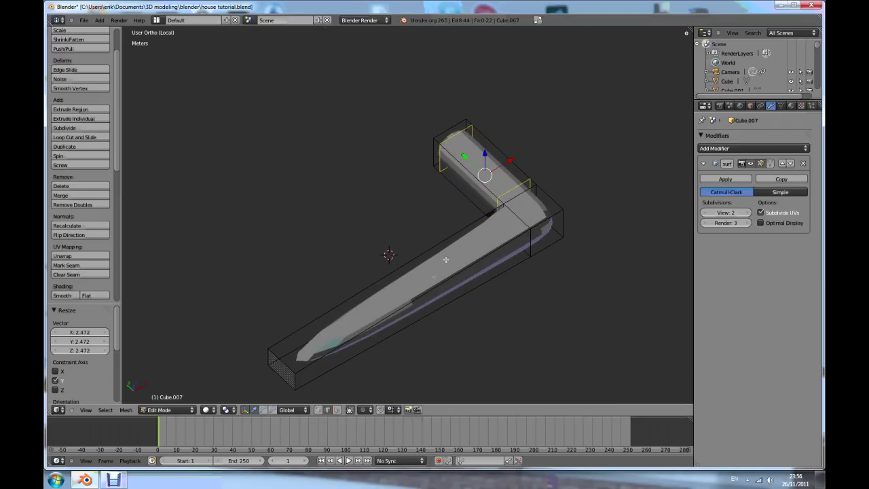
# - Add two loop cuts across the long grip and spread them toward its ends by scaling about 2.66 along X
pyautogui.hotkey('ctrl', 'r')
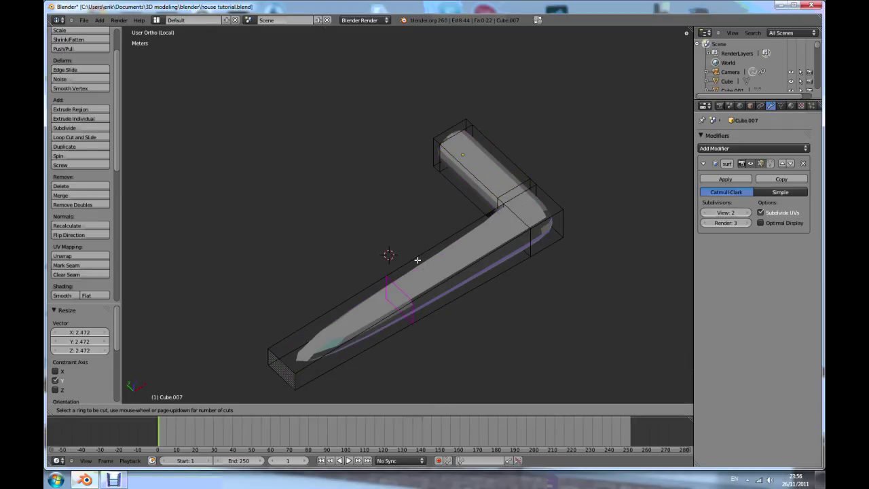
pyautogui.click(442, 281)
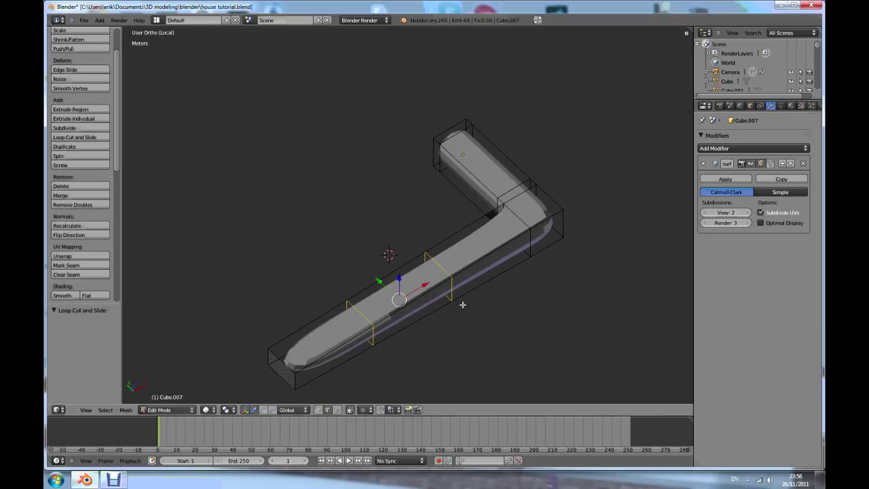
pyautogui.press('s')
pyautogui.press('x')
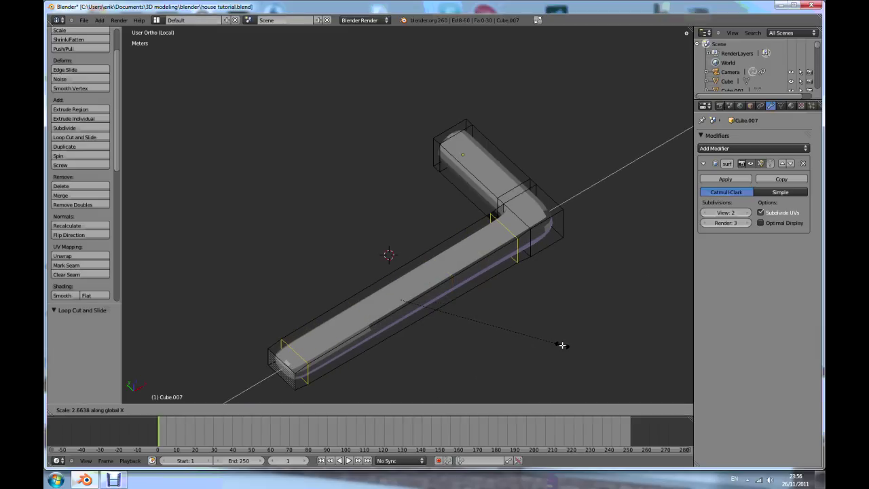
pyautogui.click(559, 345)
# - Return to Object Mode and apply smooth shading to the handle
pyautogui.moveTo(509, 291); pyautogui.dragTo(471, 269, button='middle')
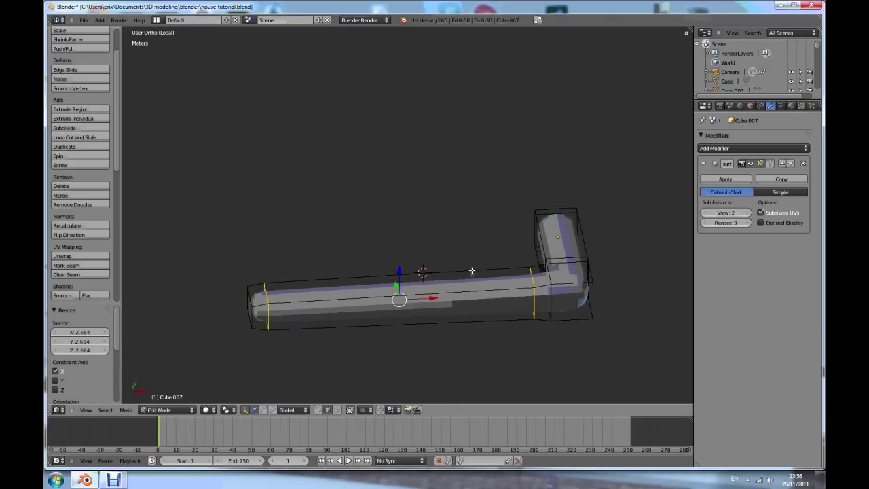
pyautogui.press('Tab')
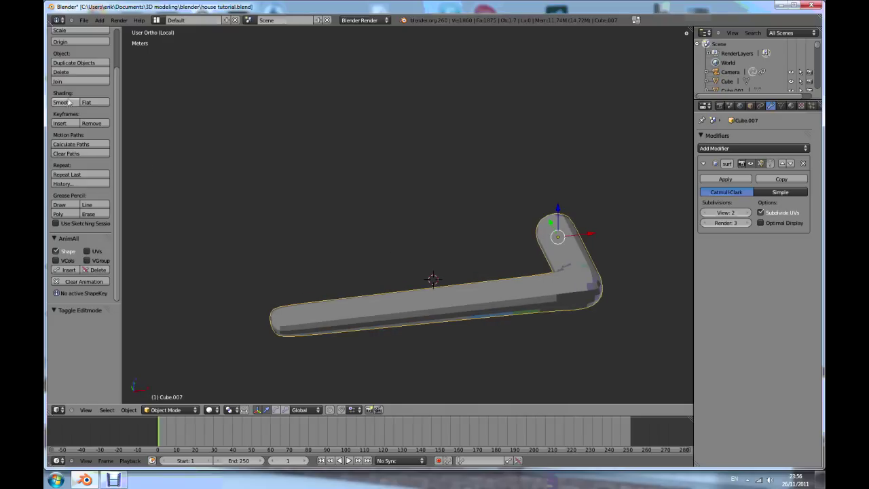
pyautogui.click(63, 101)
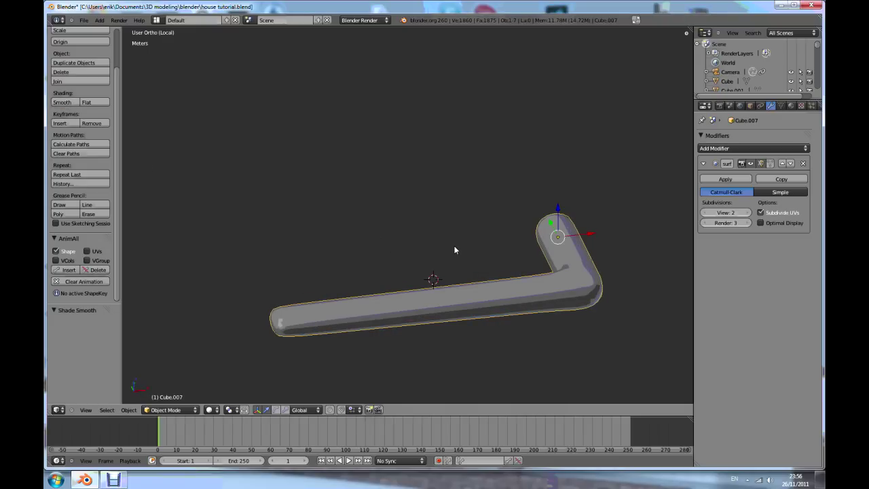
# - Leave local view and move the handle about -1.37 mm along Y relative to the keyhole plate
pyautogui.press('KP_Divide')
pyautogui.press('KP_6')
pyautogui.moveTo(455, 285); pyautogui.dragTo(479, 301, button='middle')
pyautogui.press('KP_1')
pyautogui.click(407, 195)
pyautogui.press('g')
pyautogui.press('y')
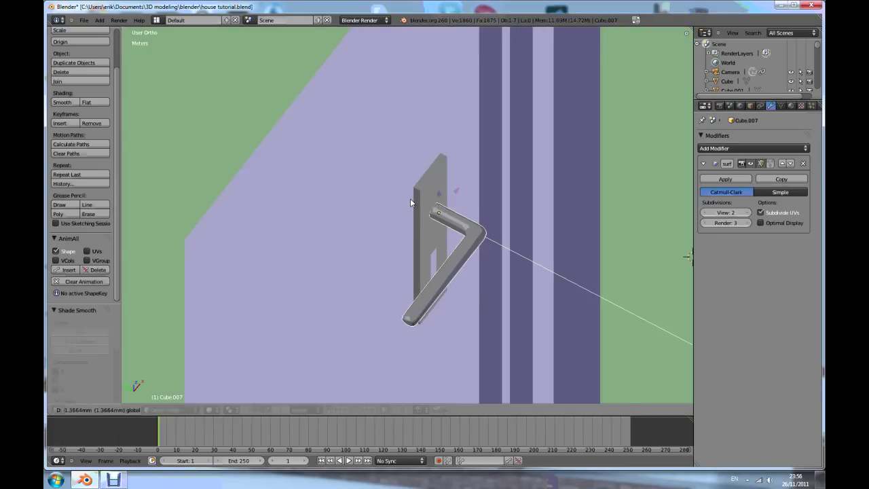
pyautogui.click(410, 198)
# - In the top wireframe view, duplicate the handle and move the copy about 16.87 cm along Y
pyautogui.press('KP_7')
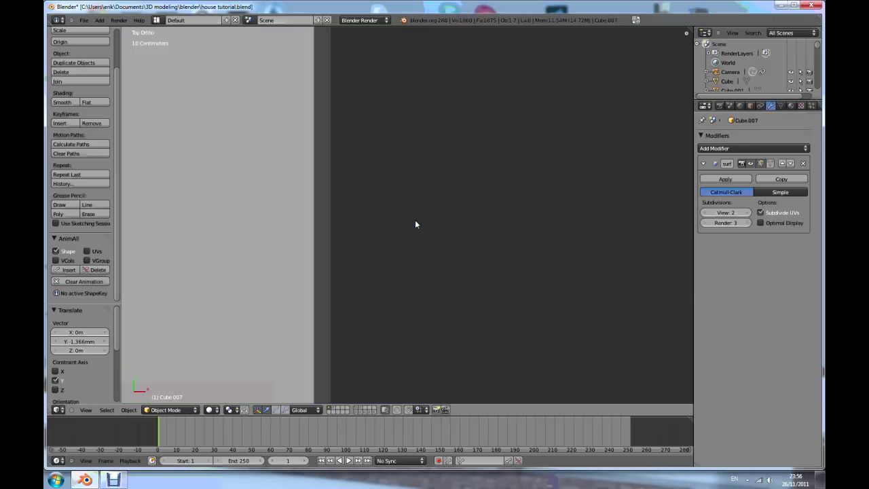
pyautogui.press('z')
pyautogui.scroll(-8, 405, 204)
pyautogui.scroll(12, 171, 353)
pyautogui.scroll(2, 438, 315)
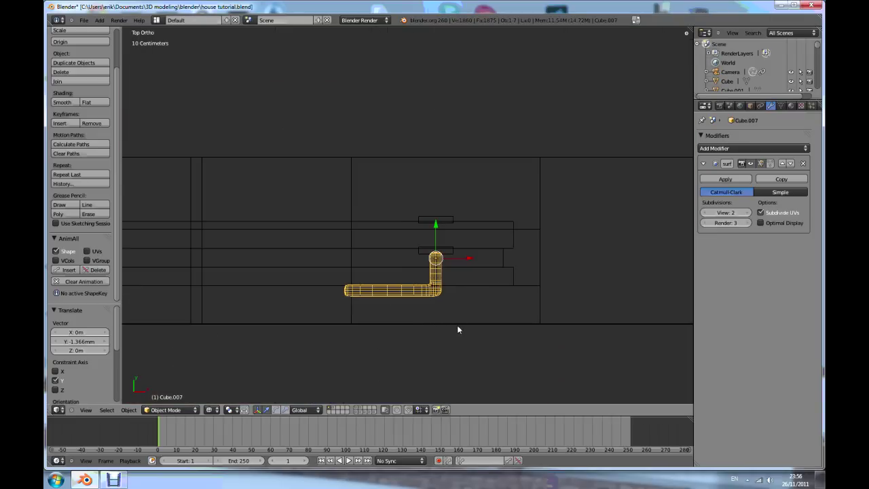
pyautogui.hotkey('shift', 'd')
pyautogui.press('y')
pyautogui.click(452, 237)
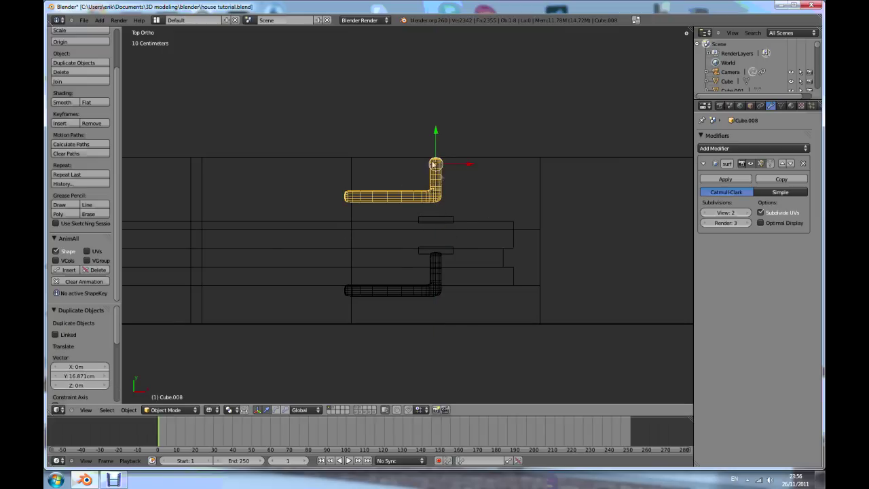
# - Flip the duplicated handle by scaling it by -1 along Y
pyautogui.scroll(1, 409, 132)
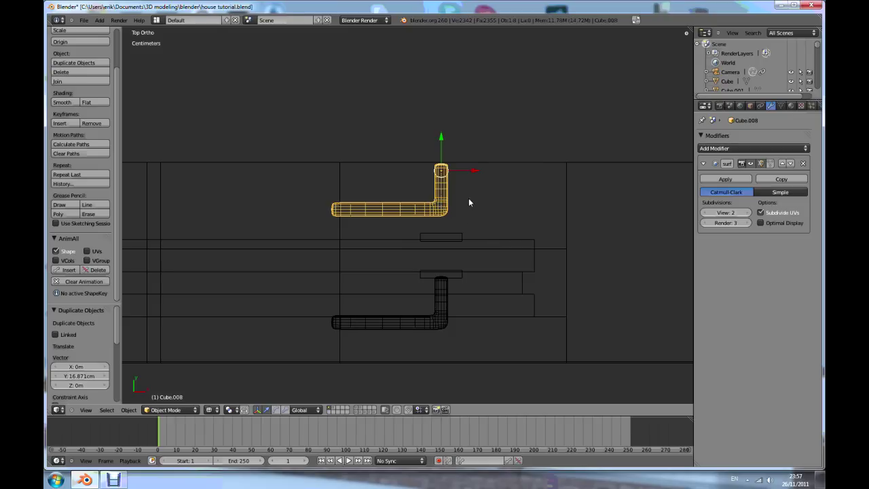
pyautogui.press('s')
pyautogui.press('y')
pyautogui.press('0')
pyautogui.press('BackSpace')
pyautogui.write('-1')
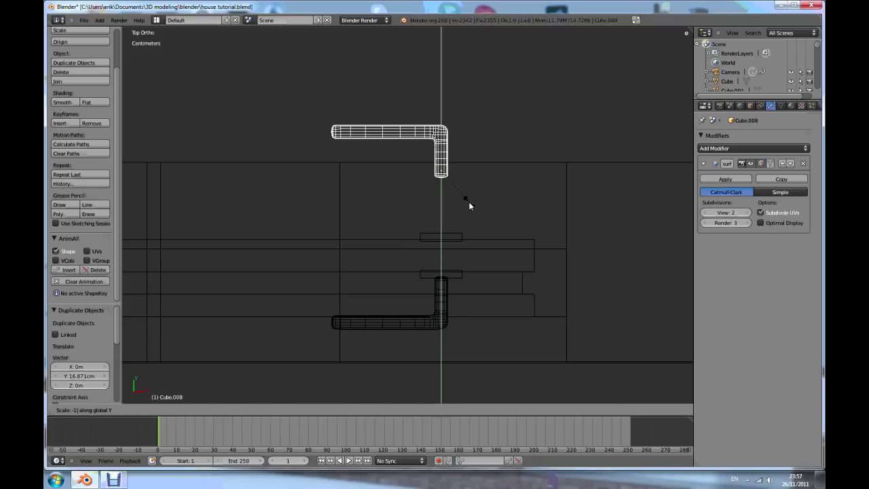
pyautogui.press('Return')
# - Move the flipped handle about -8.35 cm along Y up to the opposite keyhole plate, and return to solid shading
pyautogui.press('g')
pyautogui.press('y')
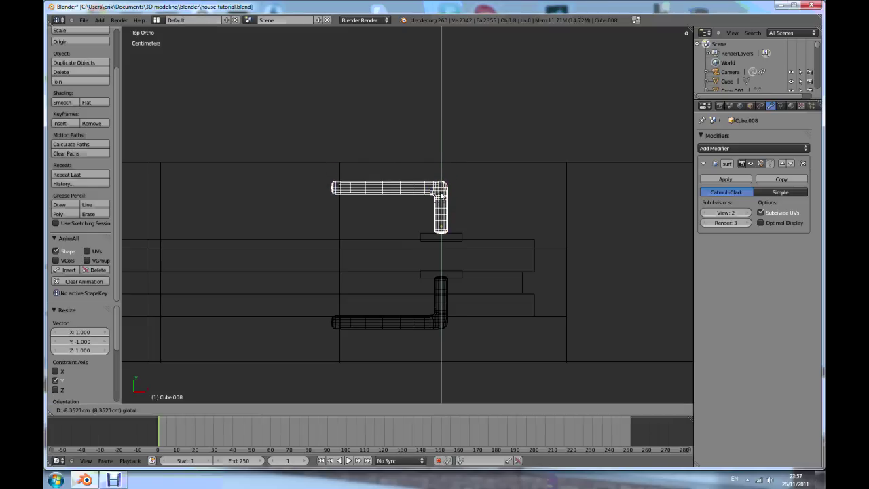
pyautogui.click(441, 195)
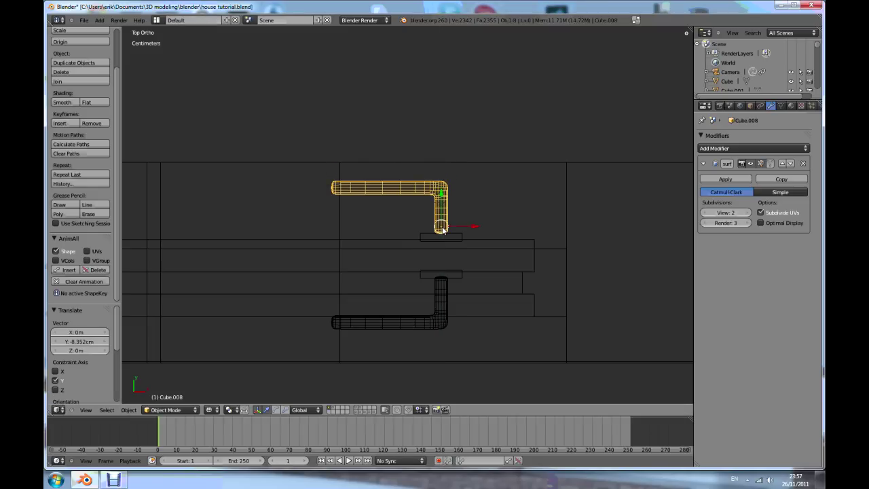
pyautogui.press('z')
# - Try rotating the door about the global Z axis to swing it open
pyautogui.moveTo(441, 310)
pyautogui.mouseDown(button='middle')
pyautogui.moveTo(442, 242)
pyautogui.moveTo(463, 234)
pyautogui.moveTo(467, 255)
pyautogui.moveTo(440, 193)
pyautogui.mouseUp(button='middle')
pyautogui.rightClick(438, 197)
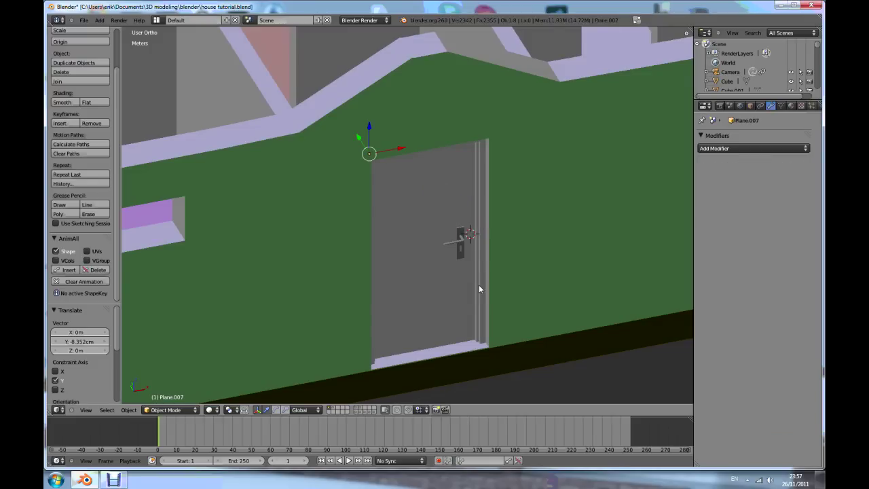
pyautogui.moveTo(478, 288); pyautogui.dragTo(456, 303, button='middle')
pyautogui.press('r')
pyautogui.press('z')
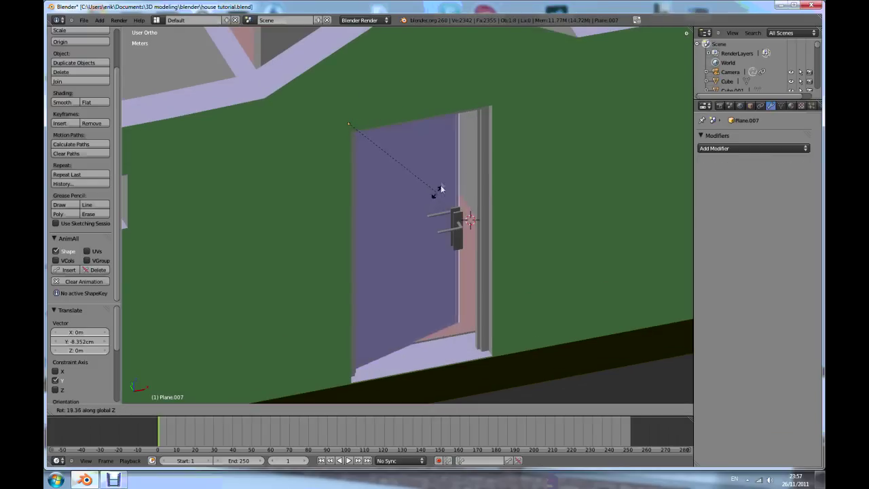
pyautogui.press('Escape')
# - Join the keyhole plates on both faces of the door into one object, and clear the selection
pyautogui.scroll(5, 475, 236)
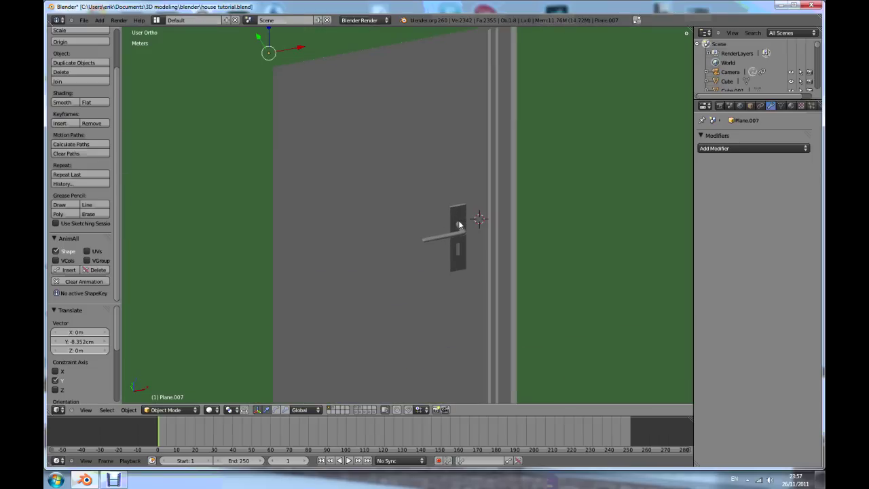
pyautogui.scroll(2, 465, 236)
pyautogui.scroll(-6, 463, 232)
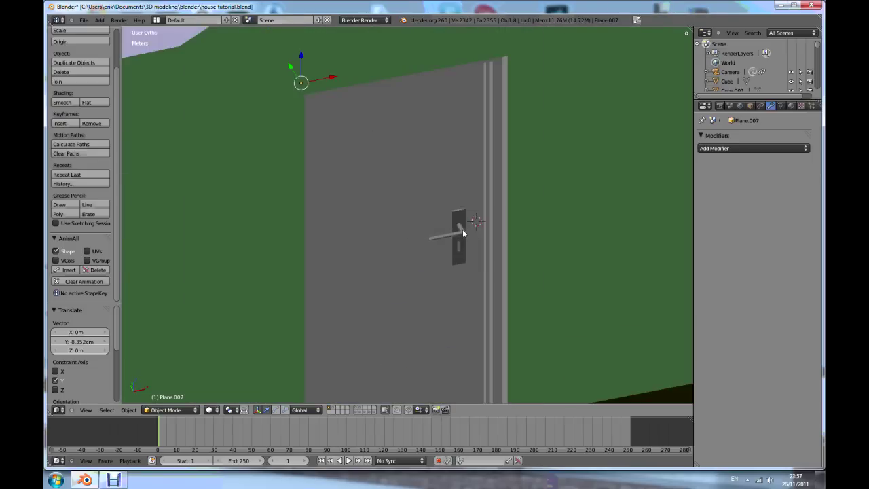
pyautogui.scroll(2, 460, 237)
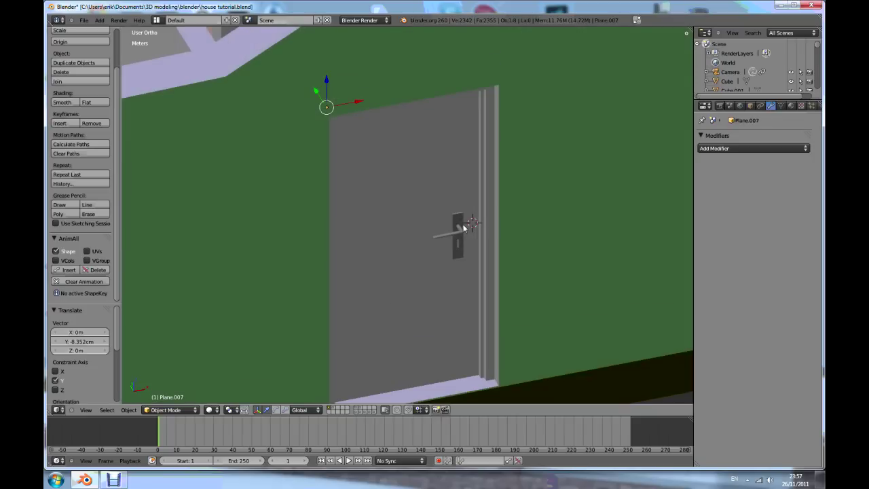
pyautogui.moveTo(372, 203); pyautogui.dragTo(399, 212, button='middle')
pyautogui.scroll(2, 451, 201)
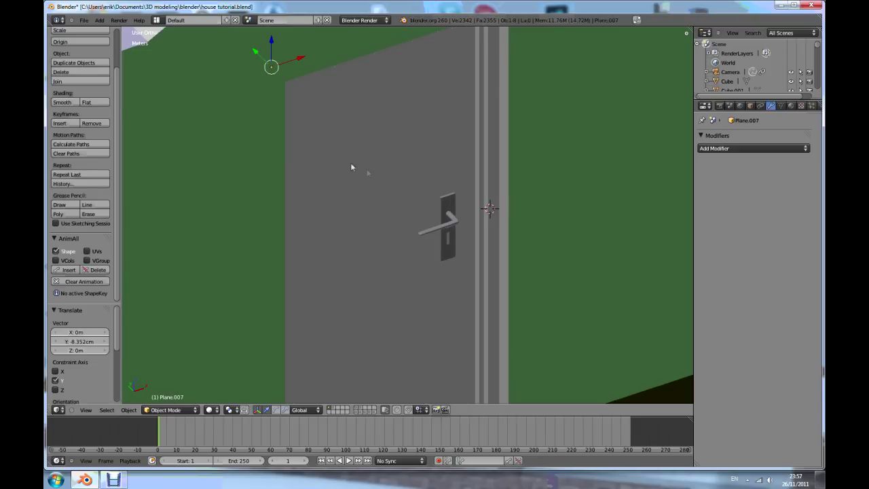
pyautogui.rightClick(446, 202)
pyautogui.moveTo(423, 201); pyautogui.dragTo(498, 212, button='middle')
pyautogui.hotkey('shift', 'd')
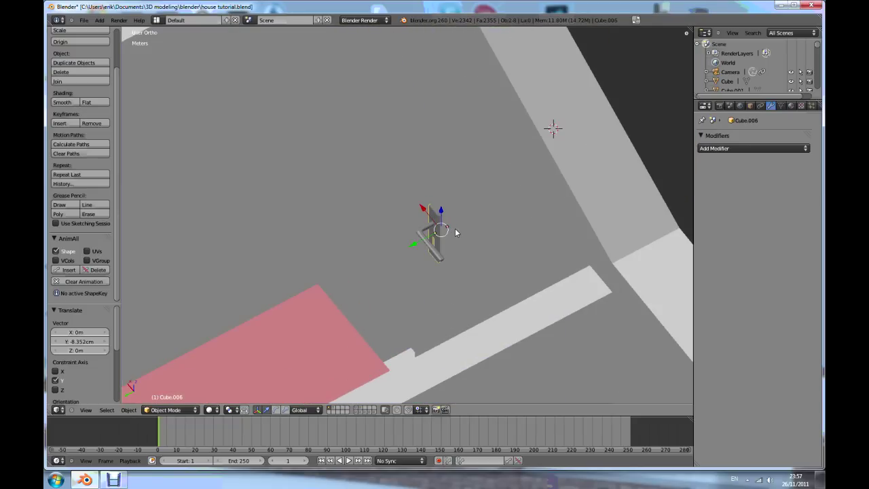
pyautogui.hotkey('ctrl', 'j')
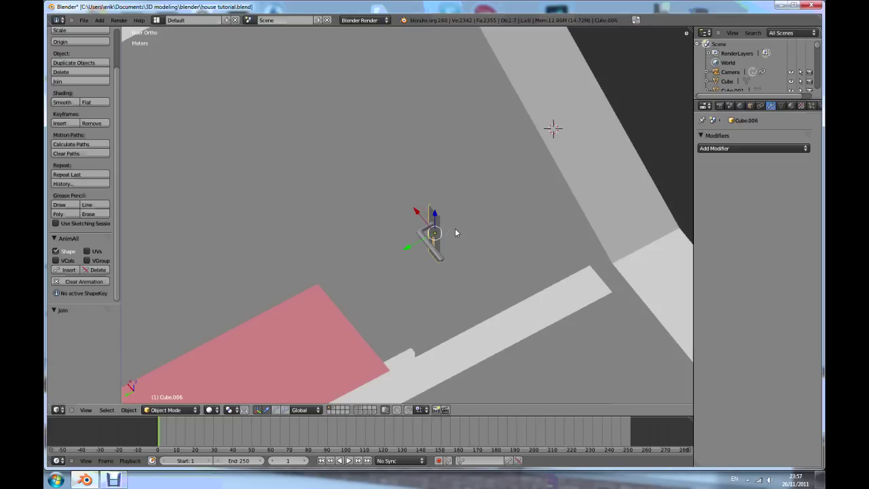
pyautogui.press('a')
# - Join the two lever handles on both sides of the door into one object, and clear the selection
pyautogui.moveTo(455, 232)
pyautogui.mouseDown(button='middle')
pyautogui.moveTo(411, 235)
pyautogui.moveTo(455, 232)
pyautogui.mouseUp(button='middle')
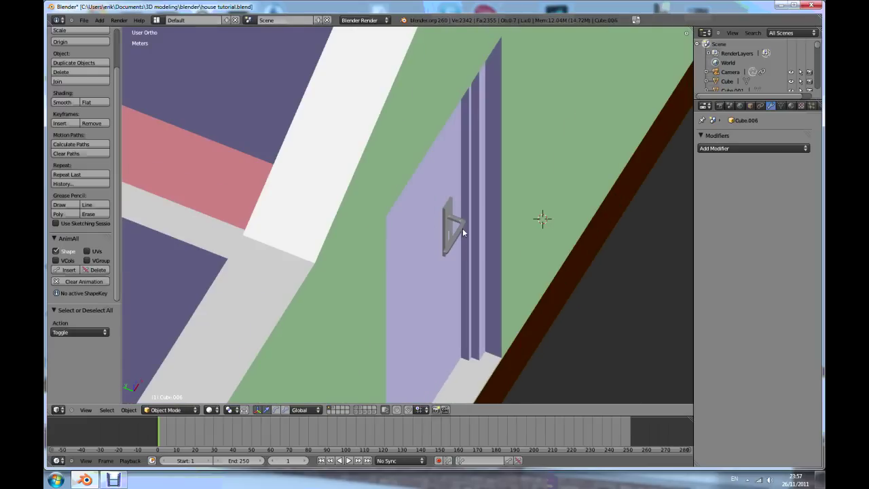
pyautogui.rightClick(462, 228)
pyautogui.press('KP_Decimal')
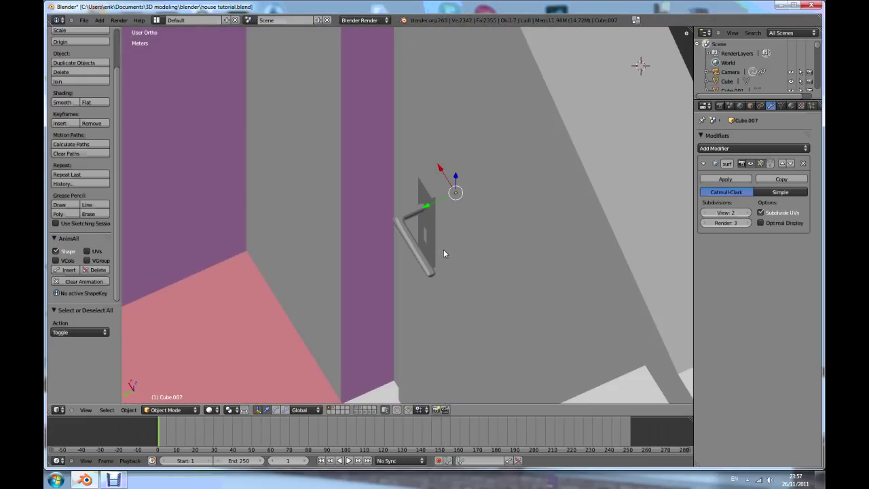
pyautogui.rightClick(428, 248)
pyautogui.keyDown('shift'); pyautogui.rightClick(435, 250); pyautogui.keyUp('shift')
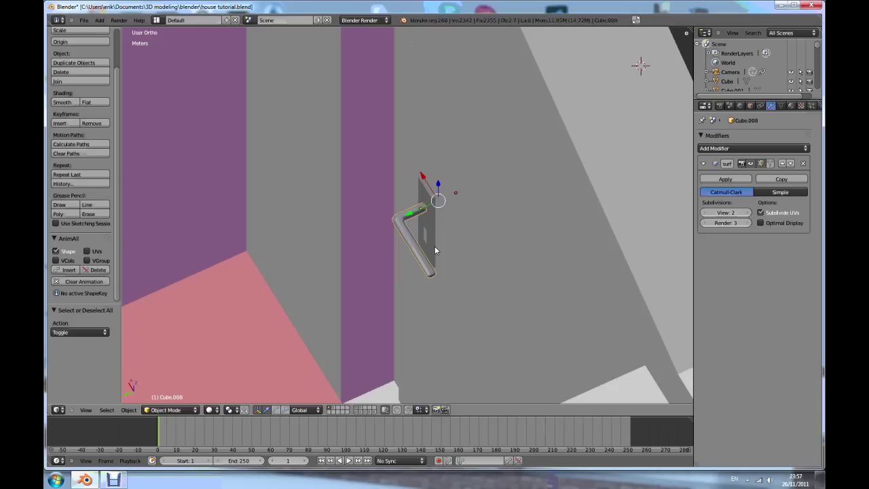
pyautogui.hotkey('ctrl', 'j')
pyautogui.press('a')
# - Parent the joined handles and the joined keyhole plates to the door with the Object parent type
pyautogui.scroll(-4, 449, 245)
pyautogui.moveTo(449, 245); pyautogui.dragTo(411, 248, button='middle')
pyautogui.scroll(2, 448, 207)
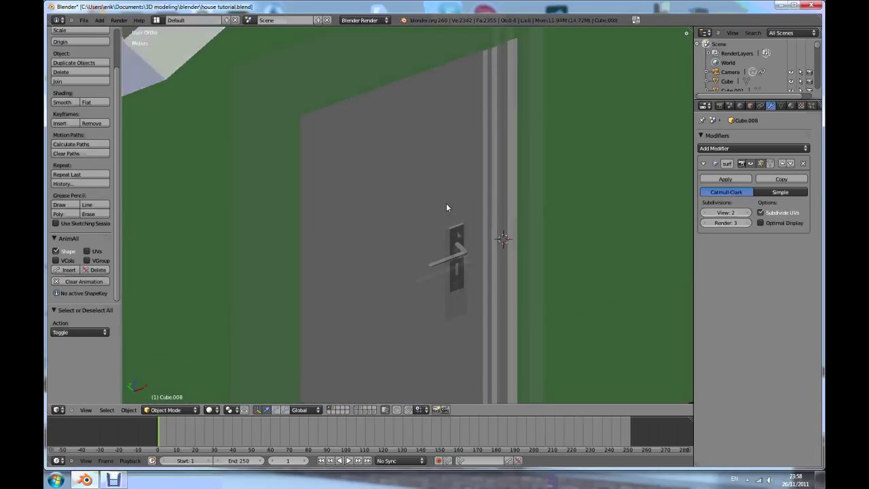
pyautogui.scroll(3, 466, 266)
pyautogui.scroll(2, 465, 266)
pyautogui.rightClick(465, 266)
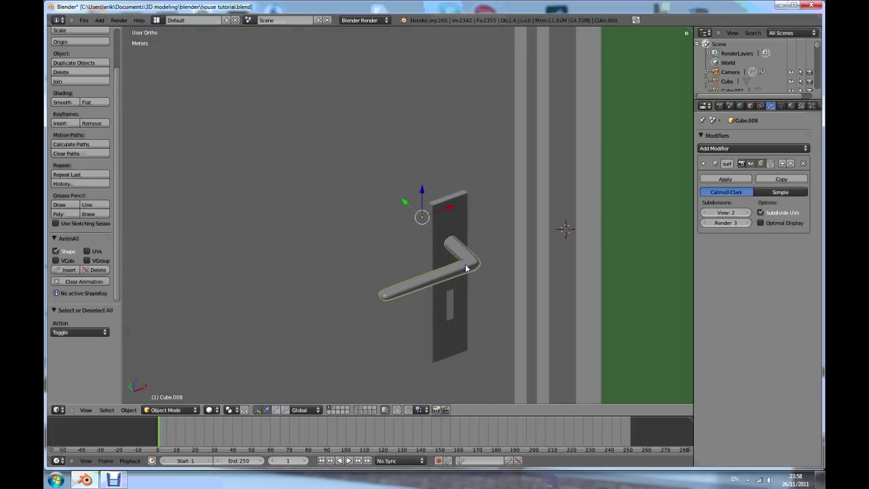
pyautogui.rightClick(447, 223)
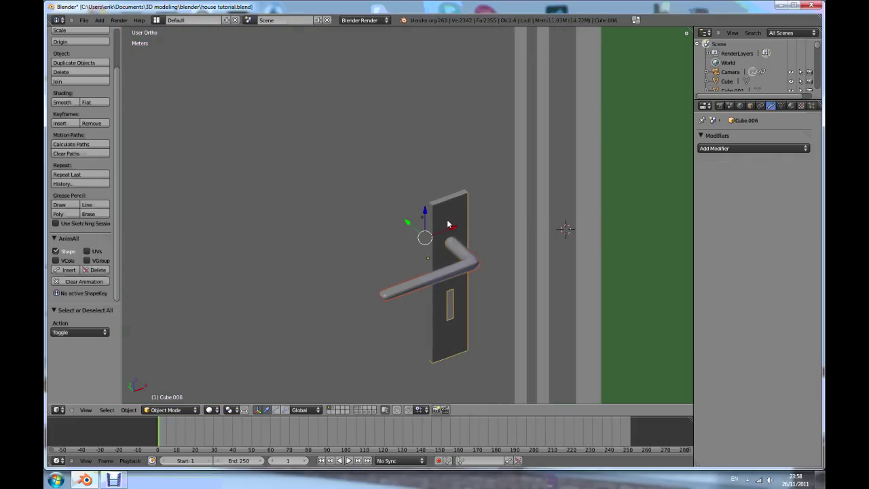
pyautogui.scroll(-4, 447, 224)
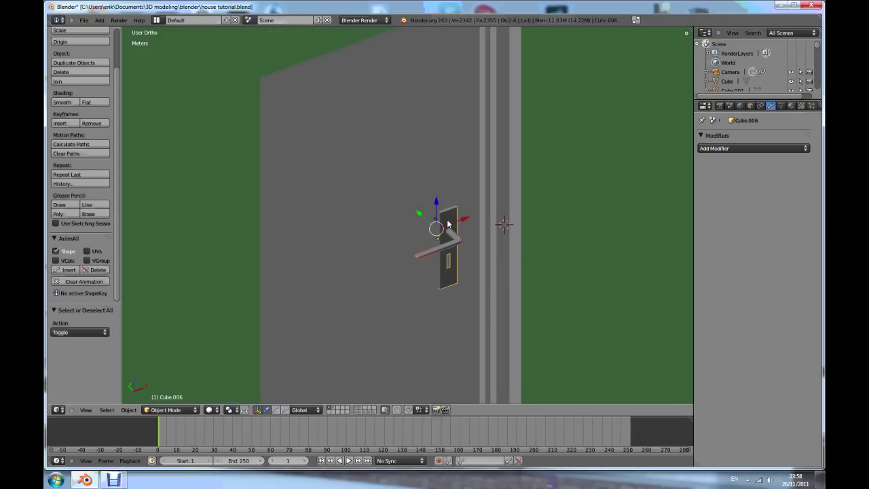
pyautogui.scroll(2, 447, 224)
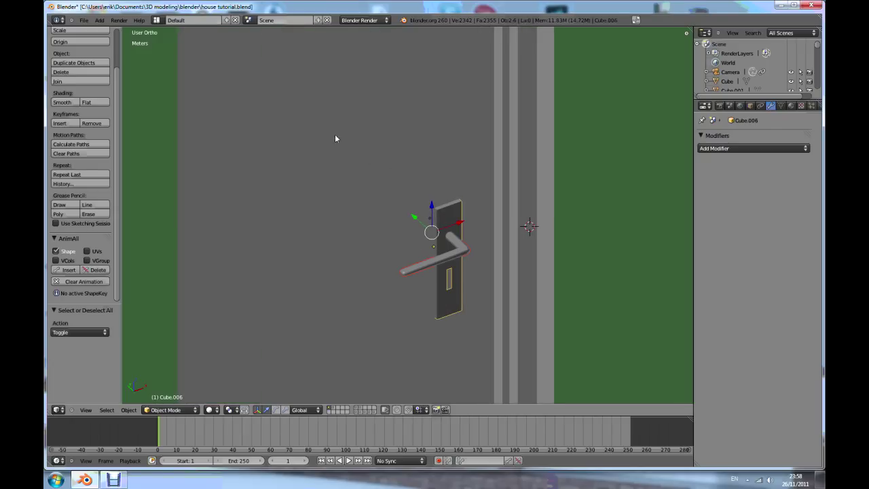
pyautogui.rightClick(319, 167)
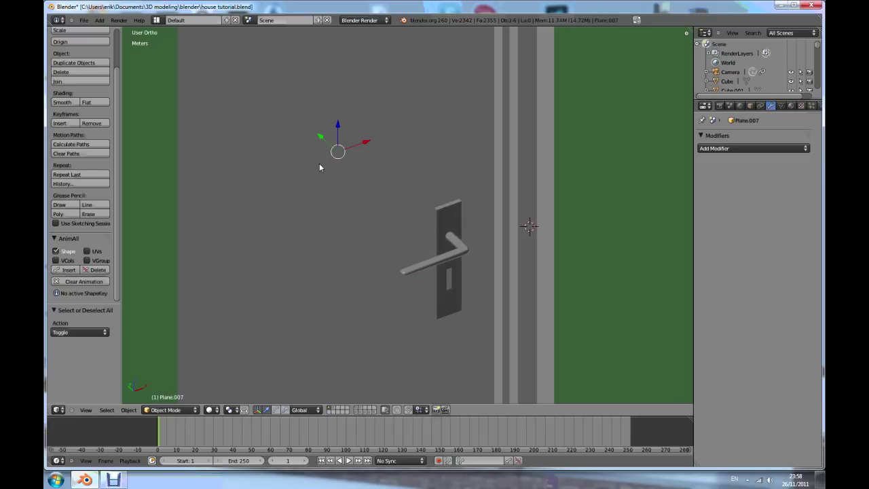
pyautogui.hotkey('ctrl', 'p')
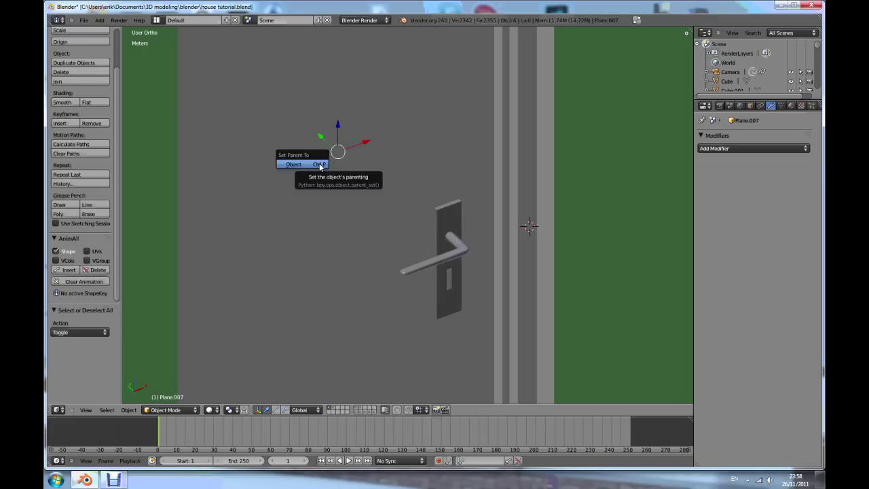
pyautogui.click(320, 165)
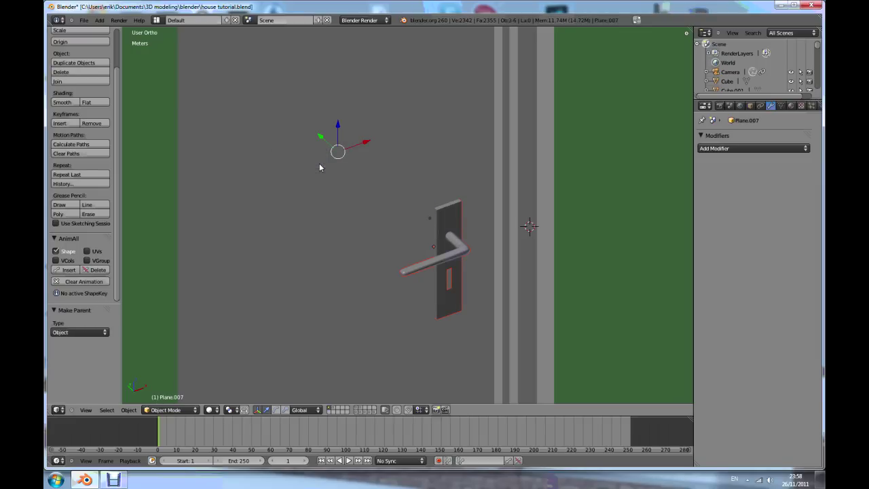
pyautogui.moveTo(459, 255); pyautogui.dragTo(461, 248, button='middle')
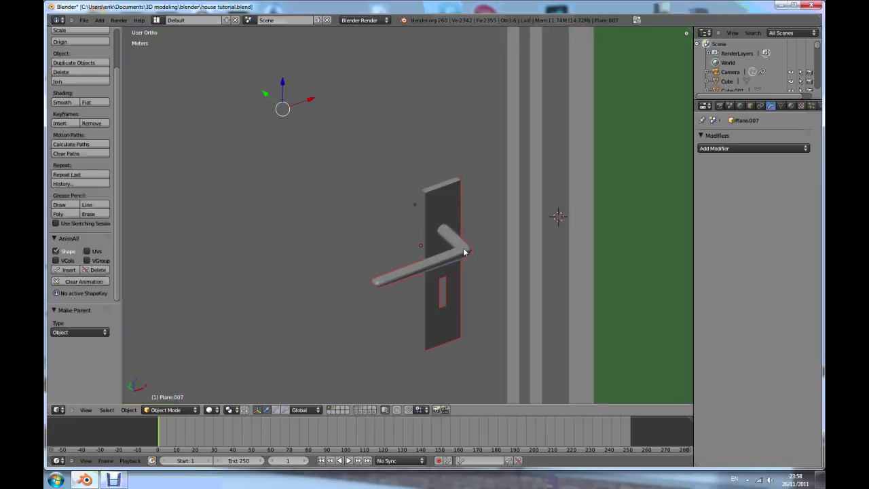
# - Examine the handle plates and handles on both sides of the door, in solid and wireframe display
pyautogui.scroll(3, 451, 237)
pyautogui.rightClick(452, 237)
pyautogui.rightClick(437, 208)
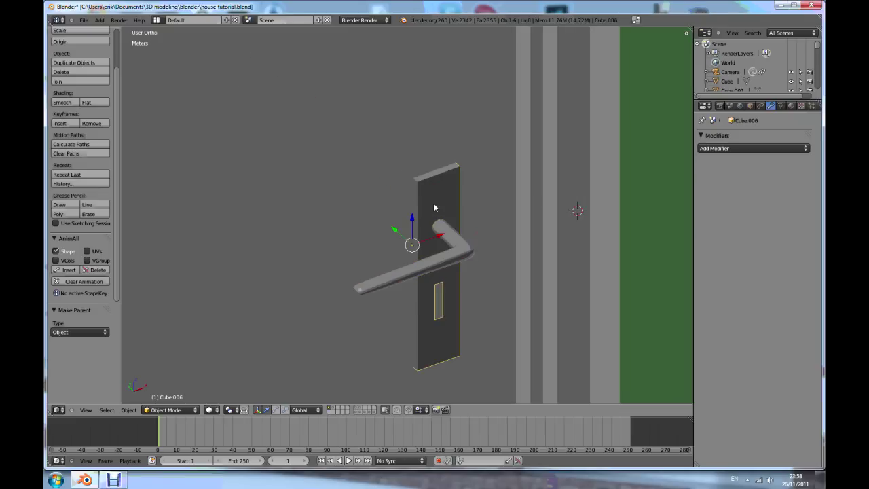
pyautogui.scroll(-7, 407, 211)
pyautogui.scroll(1, 407, 207)
pyautogui.press('z')
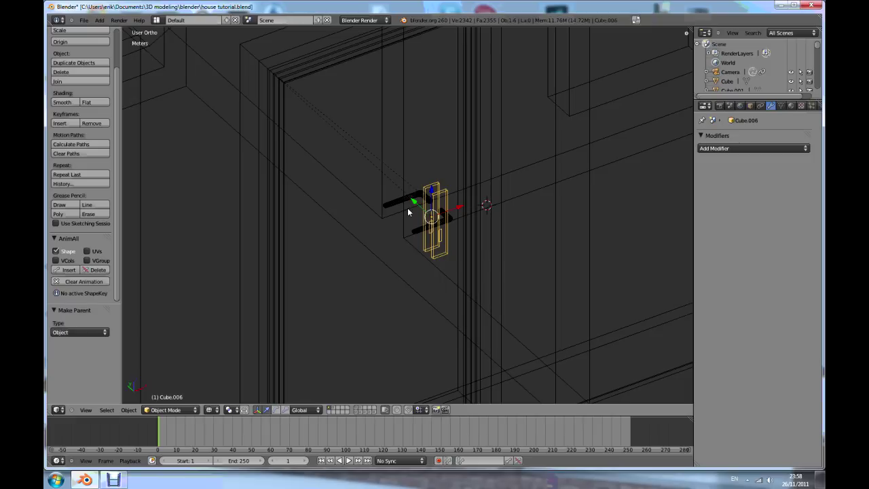
pyautogui.moveTo(416, 226); pyautogui.dragTo(411, 233, button='middle')
pyautogui.press('z')
# - Try rotating the door leaf about the global Z axis to check that the plates and handles swing with it
pyautogui.rightClick(365, 172)
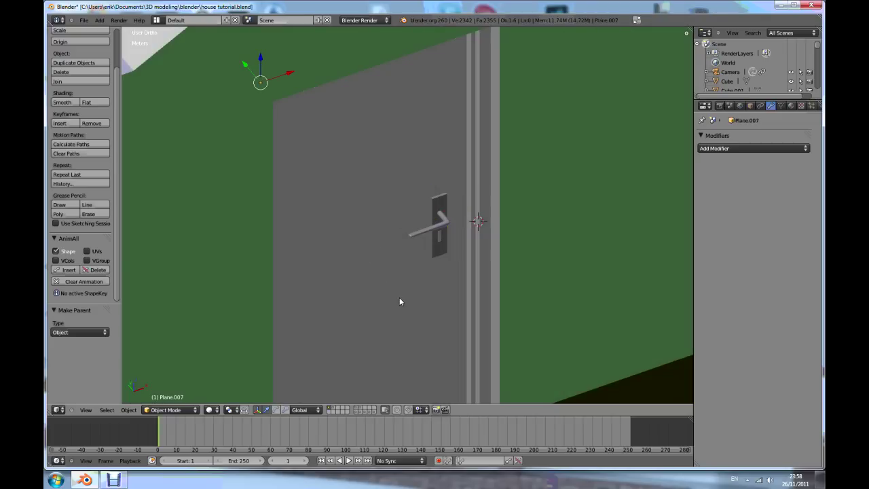
pyautogui.press('r')
pyautogui.press('z')
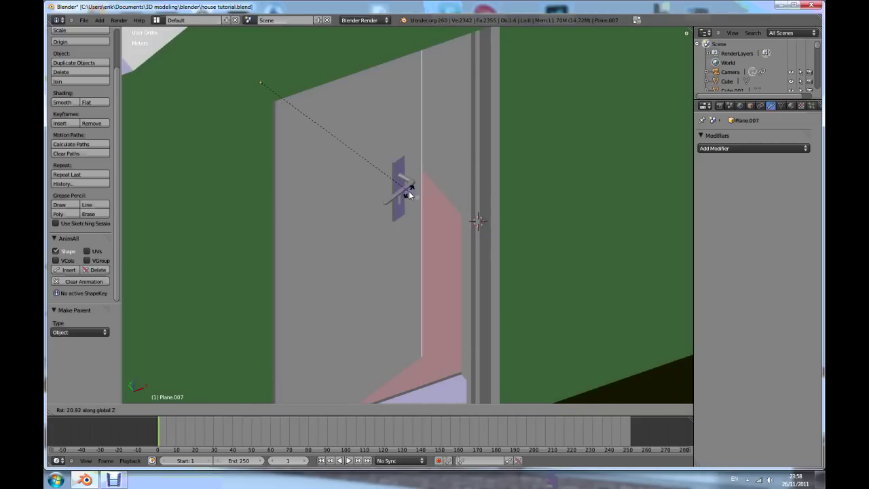
pyautogui.rightClick(407, 193)
# - Try rotating the door handle about the global Y axis to check how it turns
pyautogui.scroll(-3, 357, 242)
pyautogui.moveTo(390, 287); pyautogui.dragTo(349, 271, button='middle')
pyautogui.scroll(3, 407, 306)
pyautogui.rightClick(401, 246)
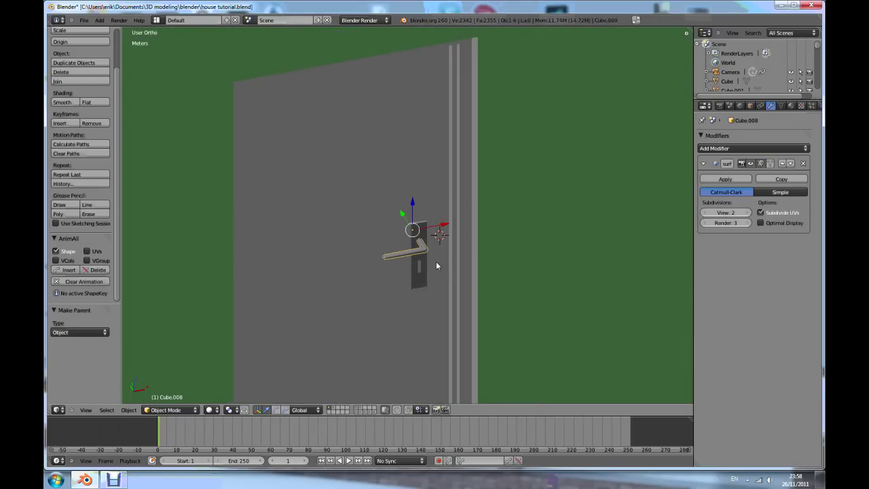
pyautogui.press('r')
pyautogui.press('y')
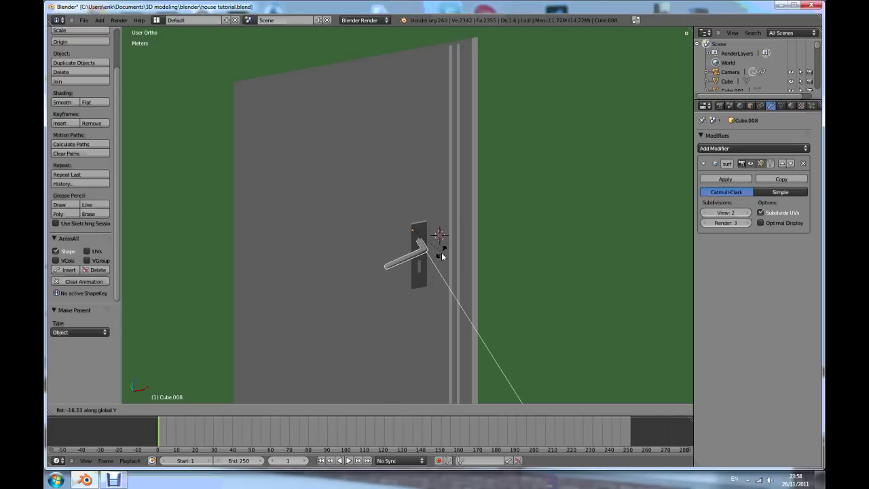
pyautogui.click(445, 253)
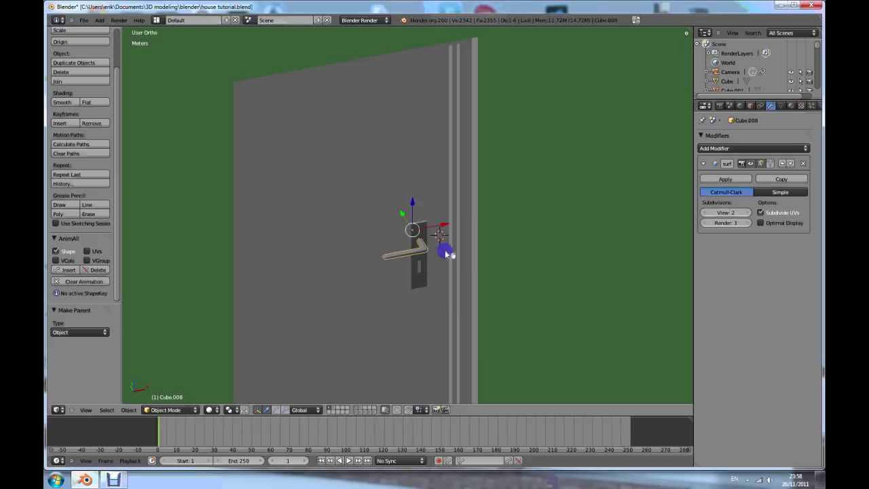
# - Examine the front door and its handle from the outer side of the house
pyautogui.scroll(-3, 425, 253)
pyautogui.moveTo(425, 253)
pyautogui.mouseDown(button='middle')
pyautogui.moveTo(399, 274)
pyautogui.moveTo(399, 264)
pyautogui.moveTo(403, 280)
pyautogui.moveTo(412, 259)
pyautogui.mouseUp(button='middle')
pyautogui.scroll(3, 403, 284)
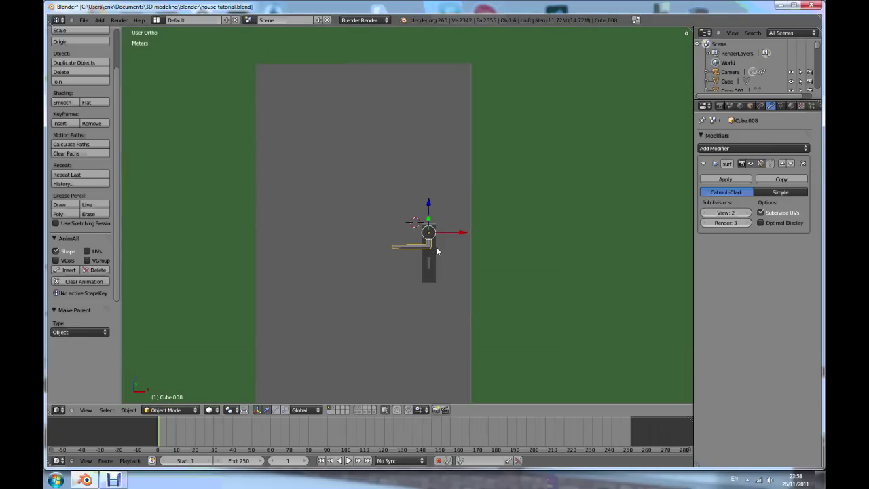
pyautogui.scroll(-3, 436, 248)
pyautogui.moveTo(402, 300); pyautogui.dragTo(386, 287, button='middle')
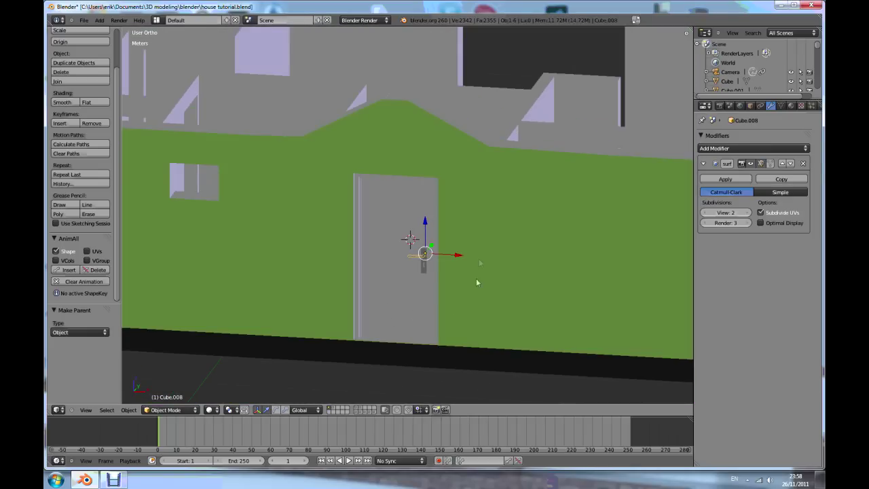
pyautogui.moveTo(476, 277); pyautogui.dragTo(430, 210, button='middle')
pyautogui.scroll(-5, 399, 252)
pyautogui.moveTo(400, 252); pyautogui.dragTo(394, 246, button='middle')
pyautogui.scroll(4, 394, 245)
pyautogui.scroll(2, 444, 275)
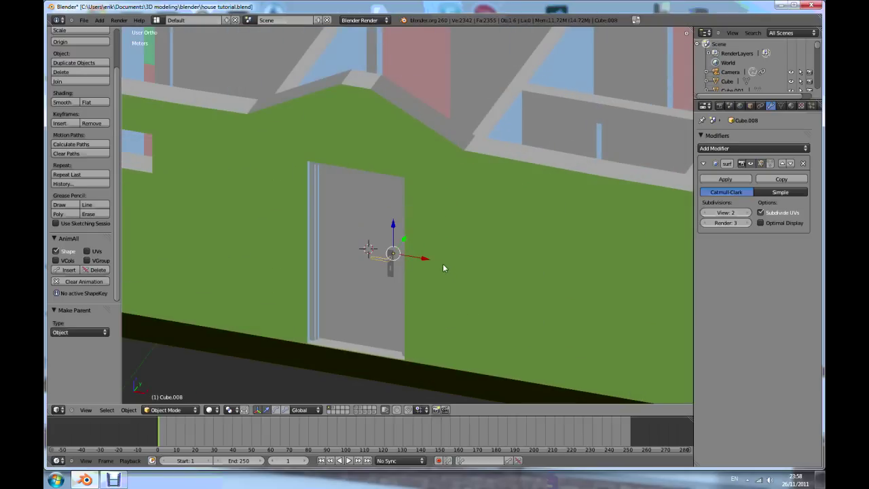
# - Select the front door leaf and isolate it in local view
pyautogui.rightClick(347, 202)
pyautogui.hotkey('alt', 'z')
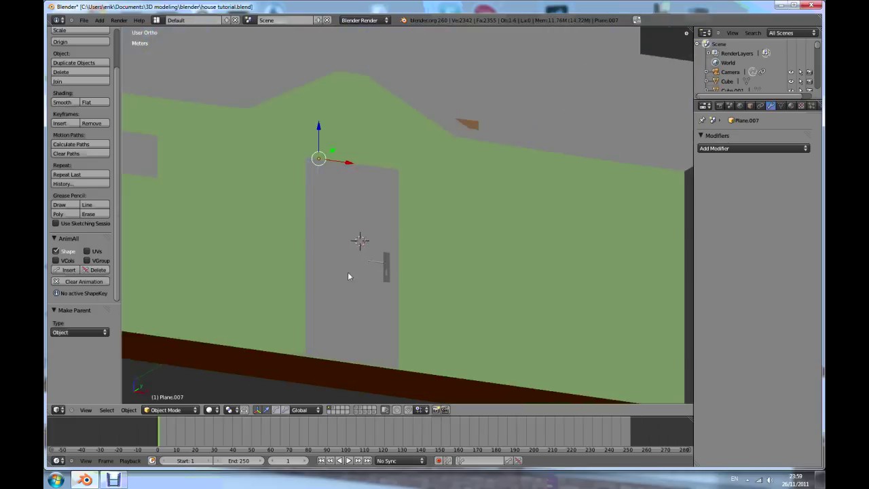
pyautogui.hotkey('alt', 'z')
pyautogui.moveTo(347, 273)
pyautogui.mouseDown(button='middle')
pyautogui.moveTo(349, 291)
pyautogui.moveTo(229, 308)
pyautogui.moveTo(346, 297)
pyautogui.mouseUp(button='middle')
pyautogui.hotkey('alt', 'z')
pyautogui.rightClick(341, 294)
pyautogui.rightClick(349, 292)
pyautogui.hotkey('alt', 'z')
pyautogui.moveTo(347, 273); pyautogui.dragTo(346, 275, button='middle')
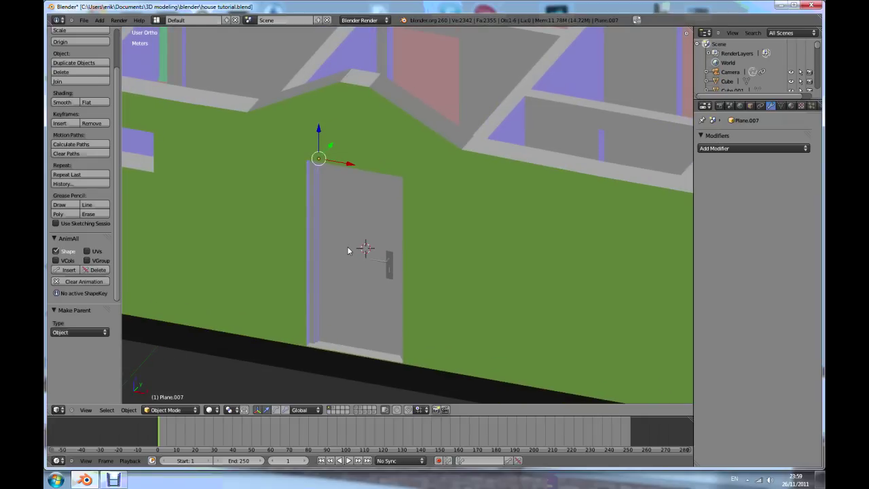
pyautogui.press('KP_Divide')
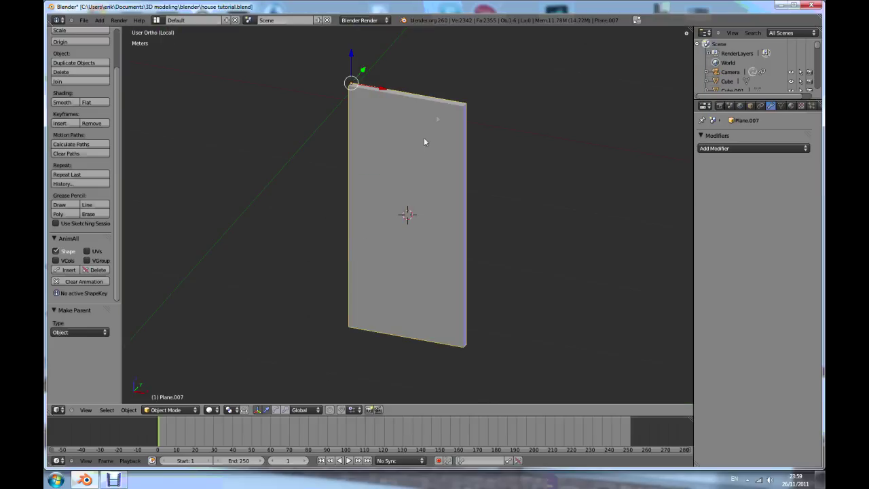
pyautogui.scroll(1, 418, 121)
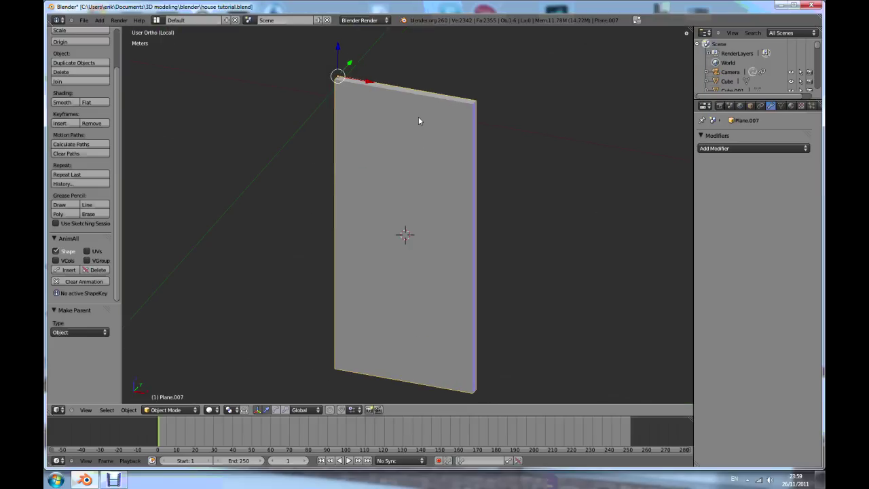
# - In Edit Mode, add two evenly spaced vertical loop cuts across the door leaf
pyautogui.press('Tab')
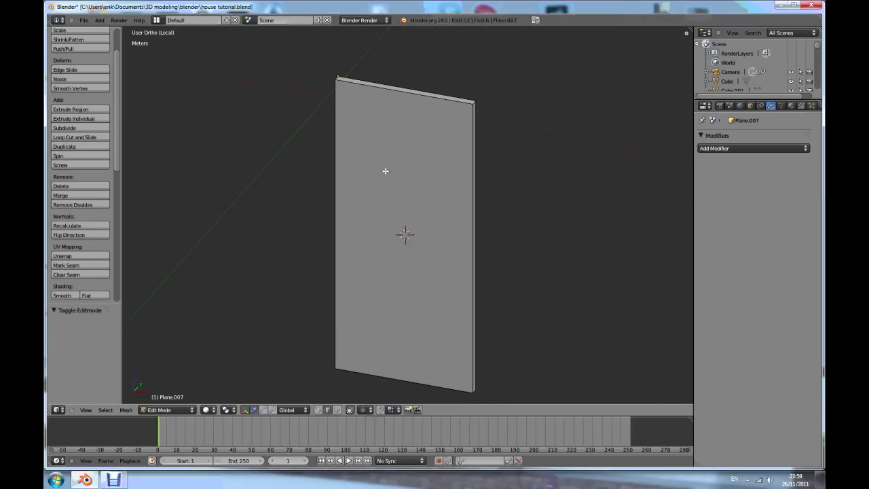
pyautogui.hotkey('ctrl', 'r')
pyautogui.scroll(1, 405, 94)
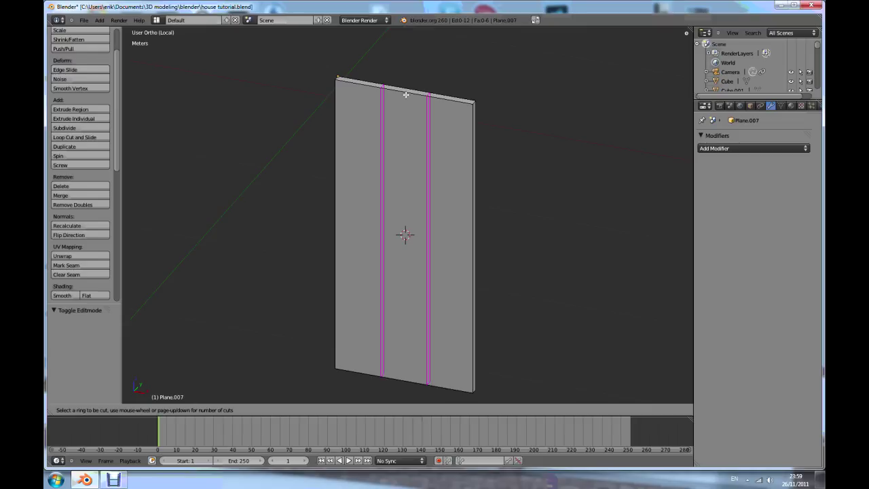
pyautogui.click(405, 94)
pyautogui.rightClick(405, 94)
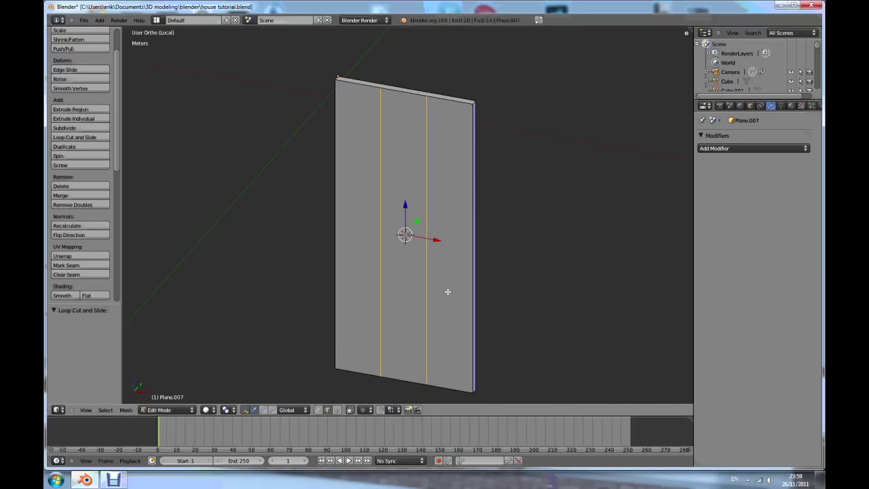
# - Add two horizontal loop cuts to the door and scale them together along Z to 0.331
pyautogui.hotkey('ctrl', 'r')
pyautogui.scroll(1, 469, 254)
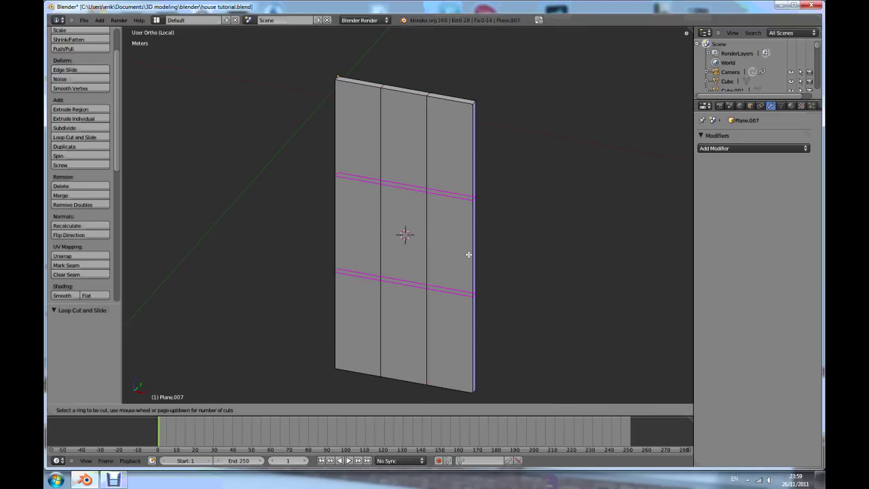
pyautogui.click(469, 253)
pyautogui.rightClick(468, 253)
pyautogui.press('s')
pyautogui.press('z')
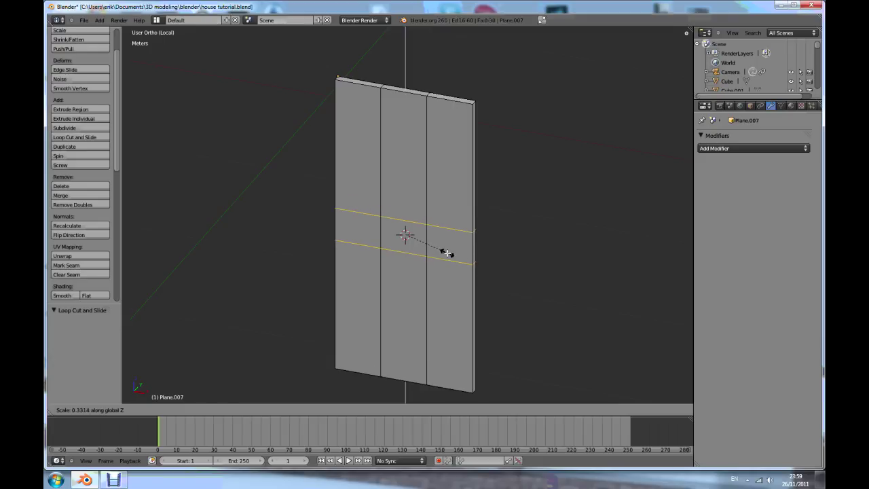
pyautogui.click(444, 253)
# - Set the pivot point to Individual Origins and select the three upper and three lower front faces in face select mode
pyautogui.click(337, 410)
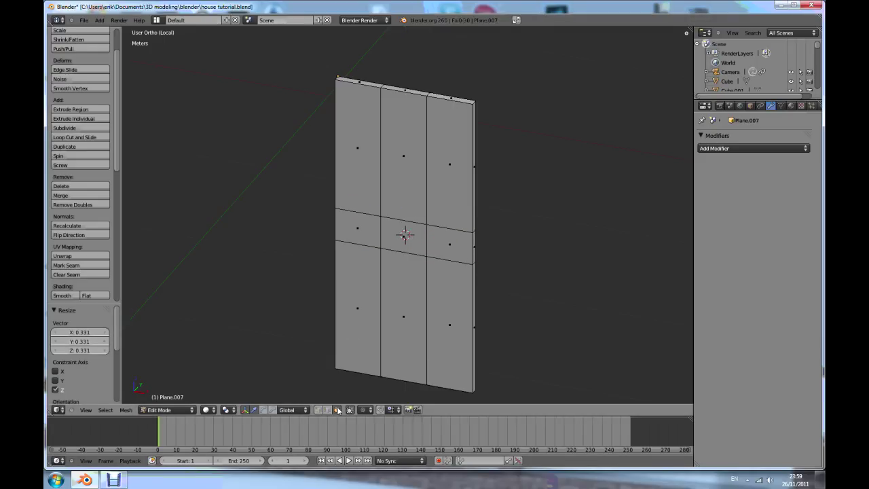
pyautogui.click(235, 411)
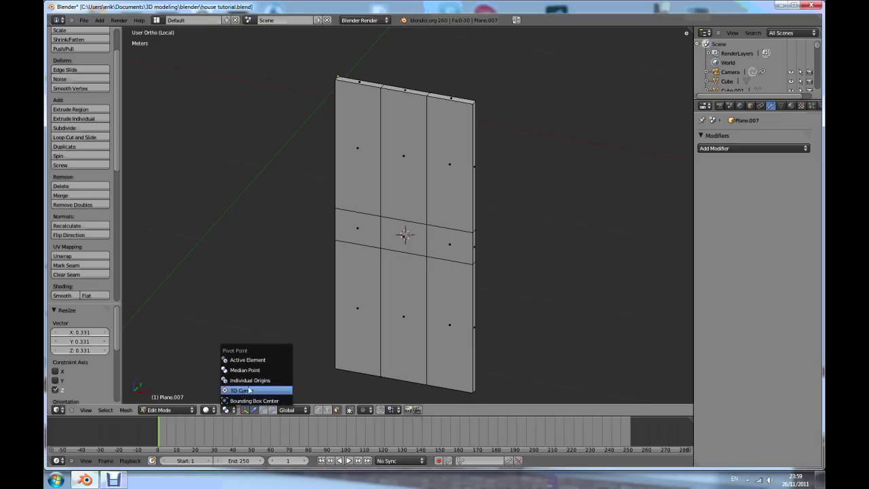
pyautogui.click(240, 382)
pyautogui.rightClick(447, 172)
pyautogui.keyDown('shift'); pyautogui.rightClick(411, 167); pyautogui.keyUp('shift')
pyautogui.keyDown('shift'); pyautogui.rightClick(363, 158); pyautogui.keyUp('shift')
pyautogui.keyDown('shift'); pyautogui.rightClick(364, 297); pyautogui.keyUp('shift')
pyautogui.keyDown('shift'); pyautogui.rightClick(402, 307); pyautogui.keyUp('shift')
pyautogui.keyDown('shift'); pyautogui.rightClick(445, 309); pyautogui.keyUp('shift')
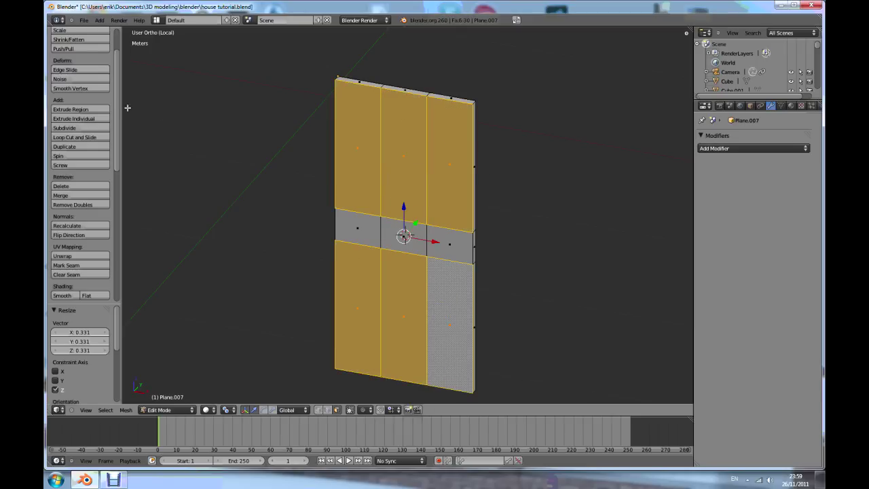
# - Extrude the six faces individually in place, then scale them to 0.888 overall and 0.812 along X
pyautogui.click(77, 120)
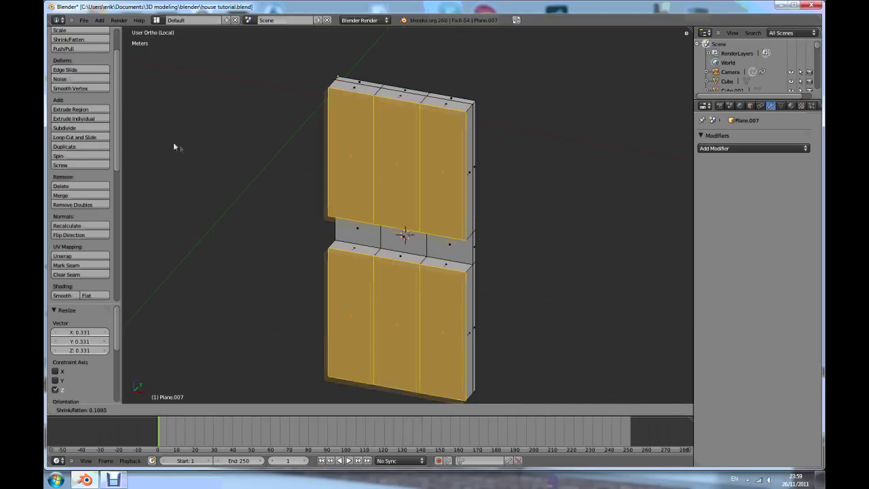
pyautogui.click(202, 166)
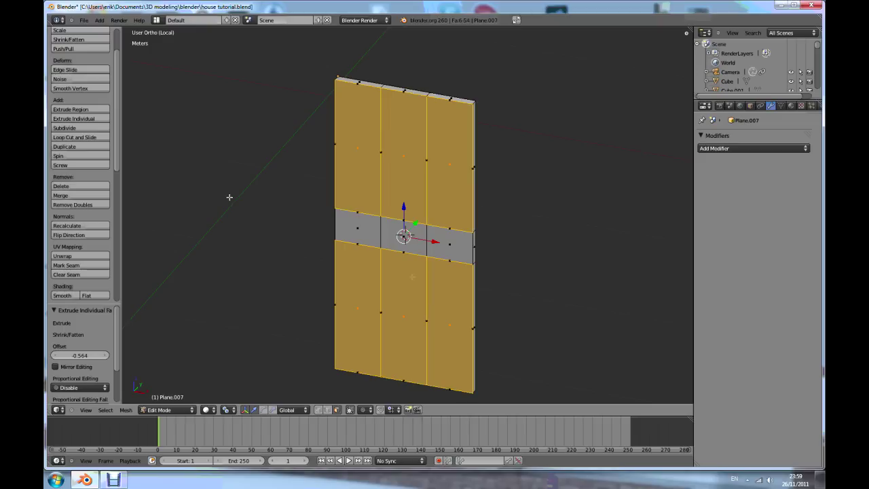
pyautogui.press('s')
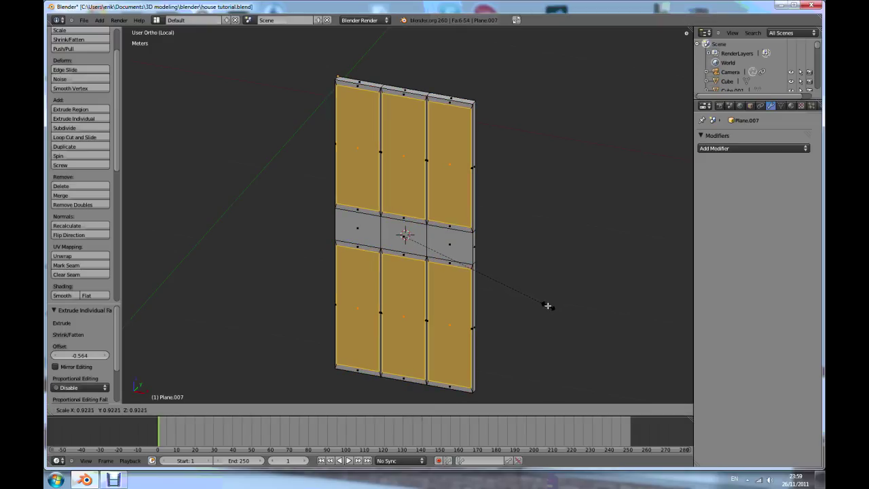
pyautogui.click(544, 303)
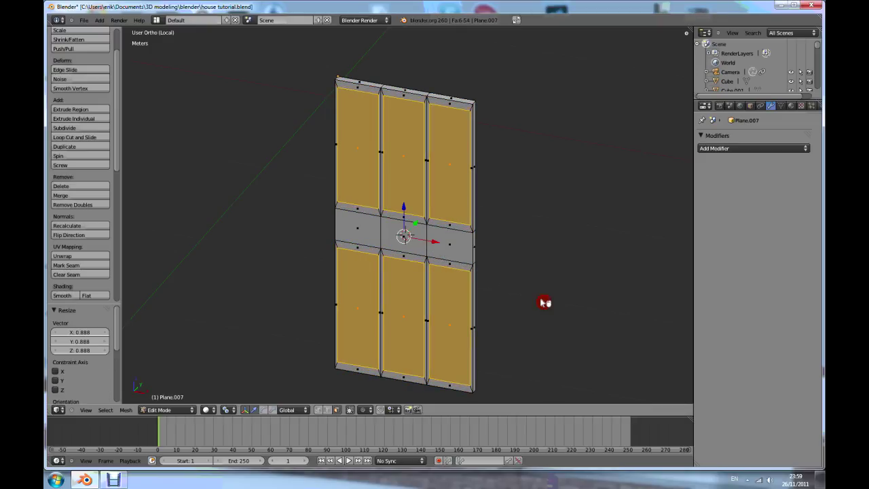
pyautogui.press('s')
pyautogui.press('x')
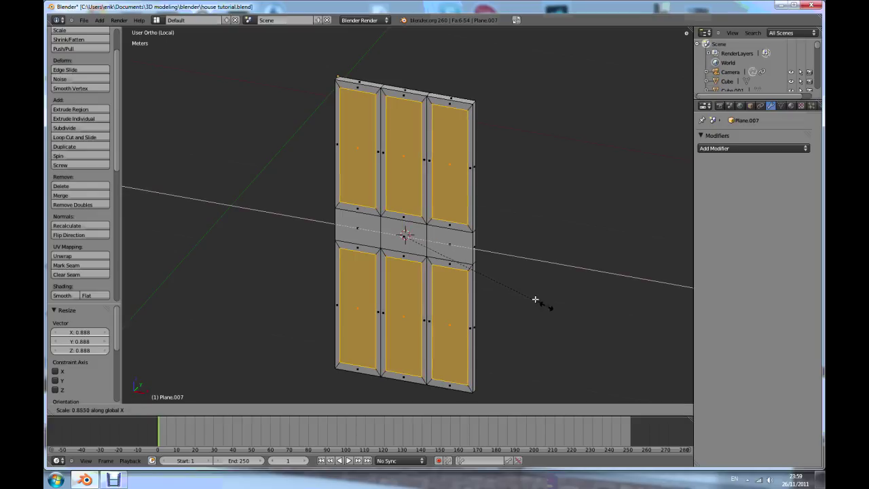
pyautogui.click(535, 300)
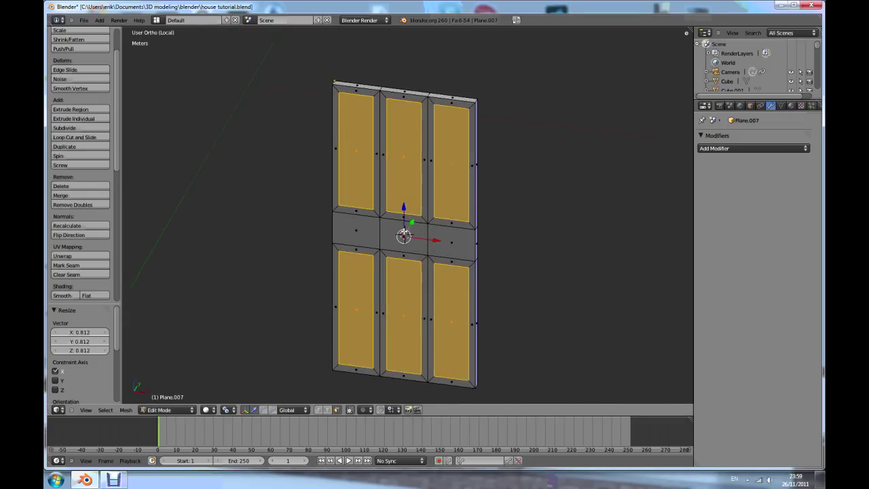
# - Extrude the six inset faces individually again and push them 1.11 cm along Y into the door
pyautogui.click(73, 118)
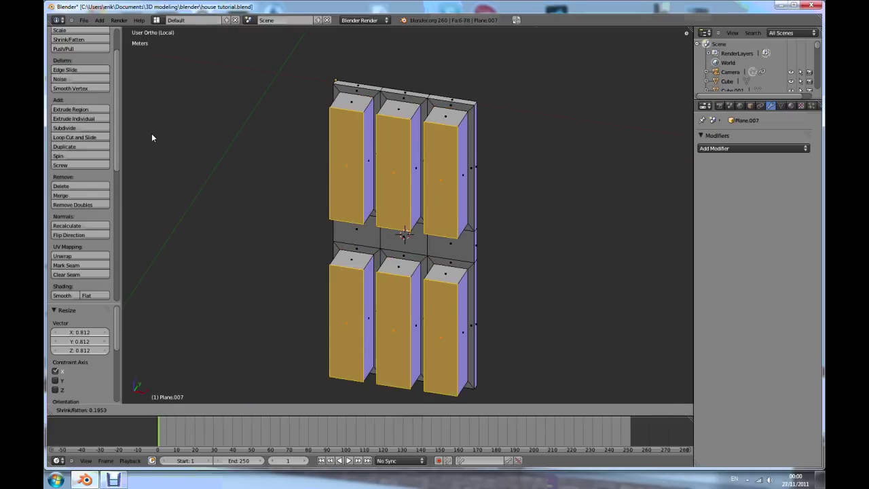
pyautogui.click(409, 235)
pyautogui.moveTo(409, 235); pyautogui.dragTo(403, 235, button='middle')
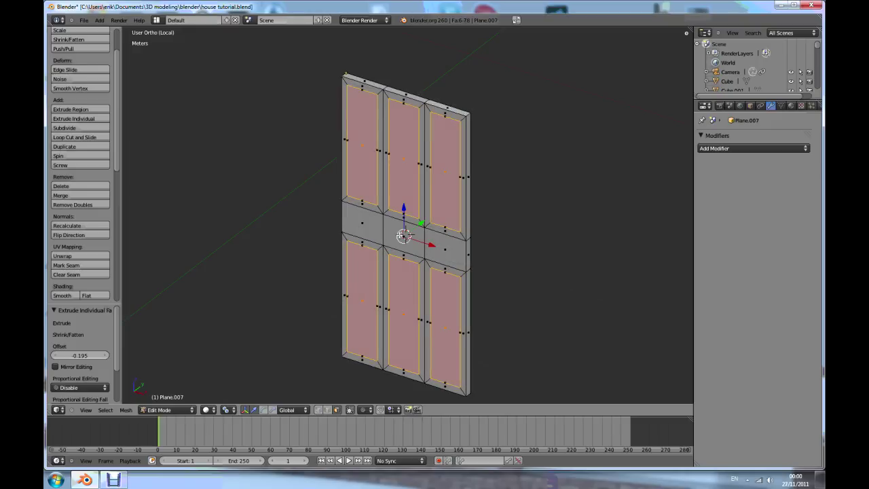
pyautogui.moveTo(420, 223); pyautogui.dragTo(421, 221)
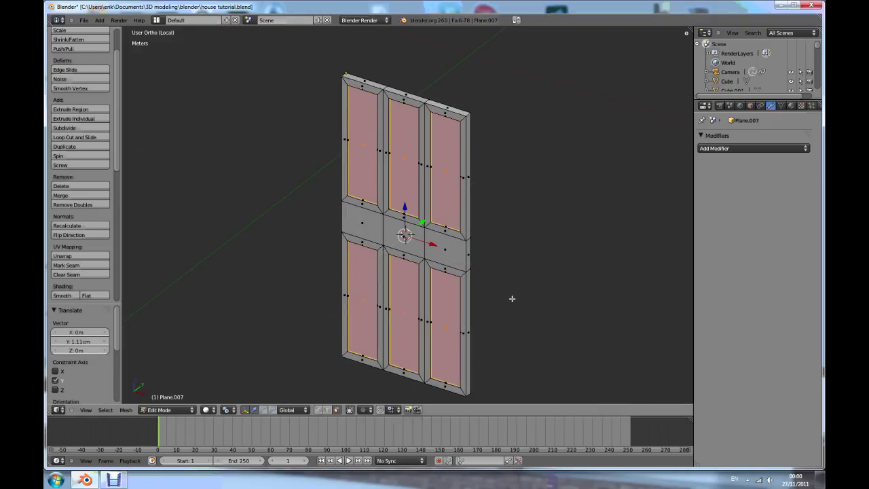
# - Scale the six recessed faces to 0.882 overall and about 0.77 along X, and return to Object Mode
pyautogui.moveTo(513, 298); pyautogui.dragTo(524, 293, button='middle')
pyautogui.press('s')
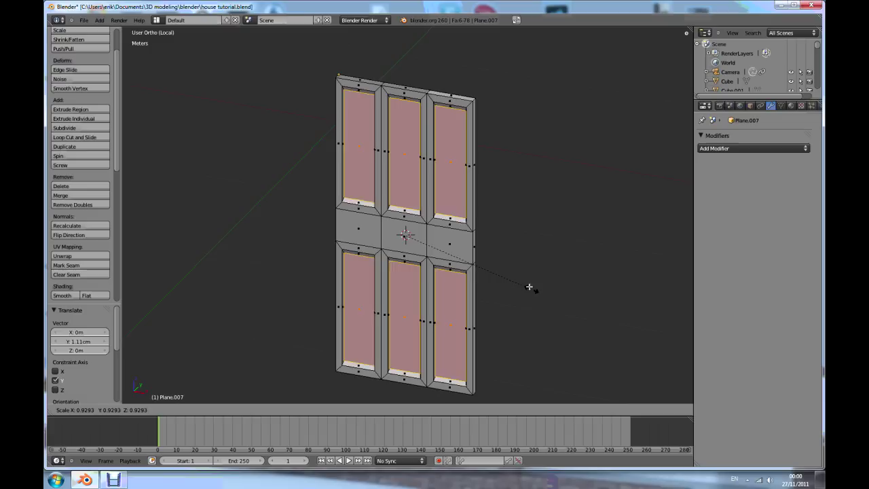
pyautogui.click(526, 284)
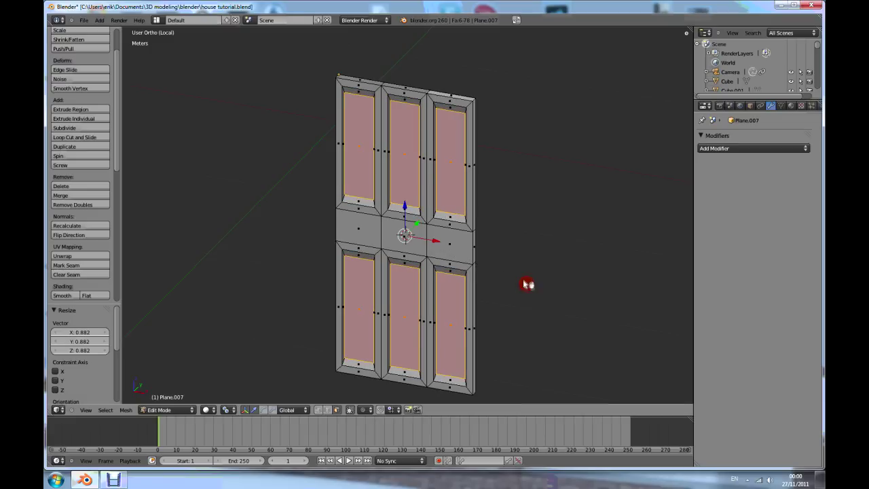
pyautogui.press('s')
pyautogui.press('x')
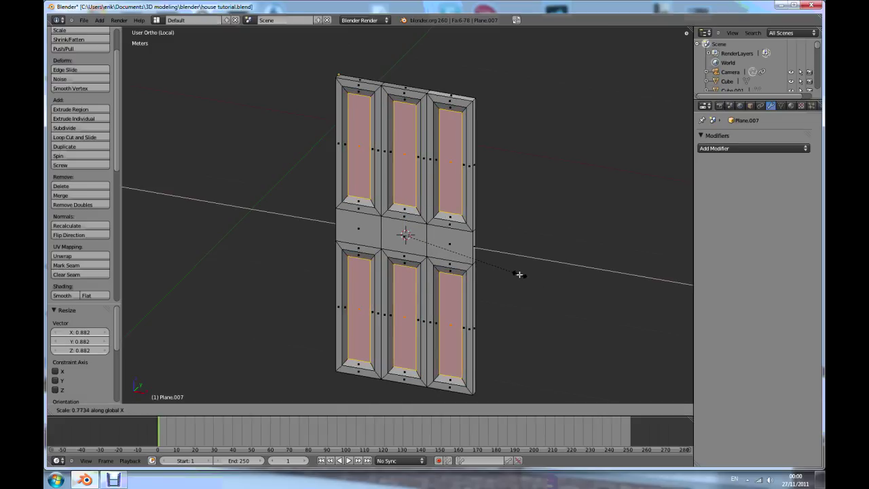
pyautogui.click(521, 272)
pyautogui.moveTo(522, 269)
pyautogui.mouseDown(button='middle')
pyautogui.moveTo(459, 259)
pyautogui.moveTo(500, 258)
pyautogui.moveTo(430, 240)
pyautogui.moveTo(454, 220)
pyautogui.moveTo(359, 240)
pyautogui.moveTo(390, 243)
pyautogui.moveTo(381, 243)
pyautogui.moveTo(300, 206)
pyautogui.mouseUp(button='middle')
pyautogui.press('Tab')
pyautogui.scroll(-3, 300, 183)
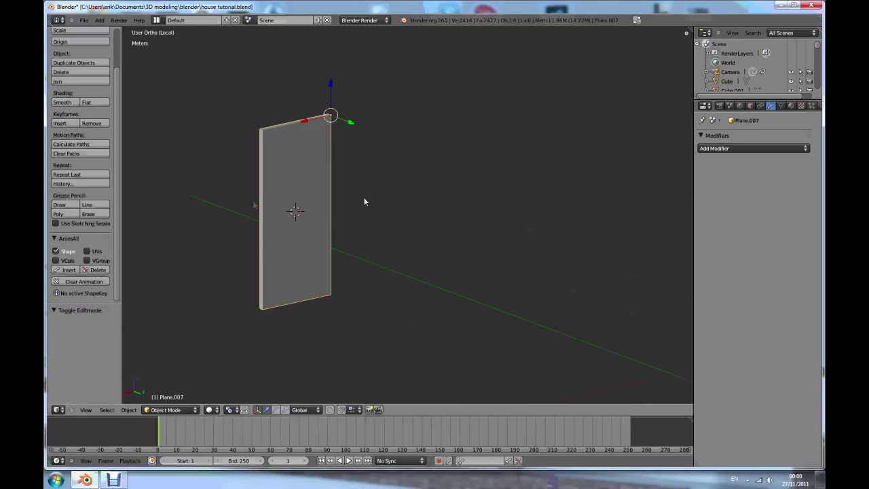
# - Inspect the door leaf's recessed panels and its back side from several angles in wireframe, with nothing selected in Edit Mode
pyautogui.moveTo(287, 265); pyautogui.dragTo(270, 176, button='middle')
pyautogui.scroll(3, 269, 153)
pyautogui.moveTo(406, 200); pyautogui.dragTo(415, 276, button='middle')
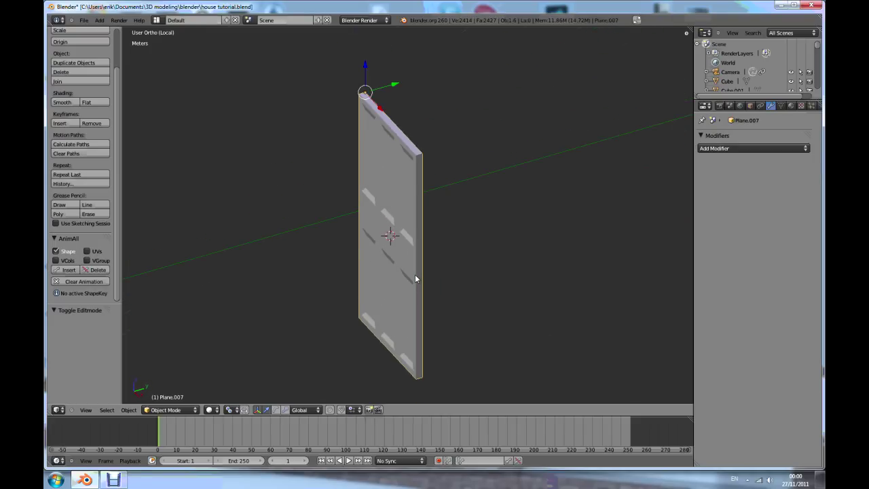
pyautogui.press('Tab')
pyautogui.click(317, 410)
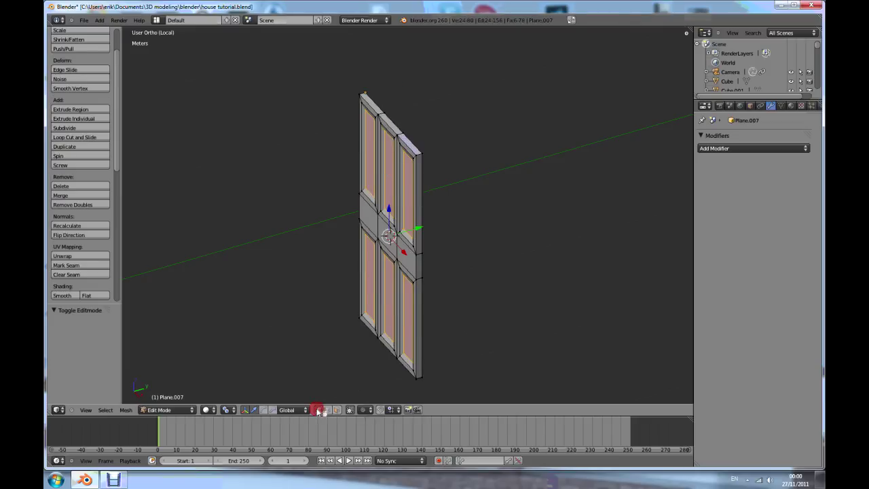
pyautogui.press('a')
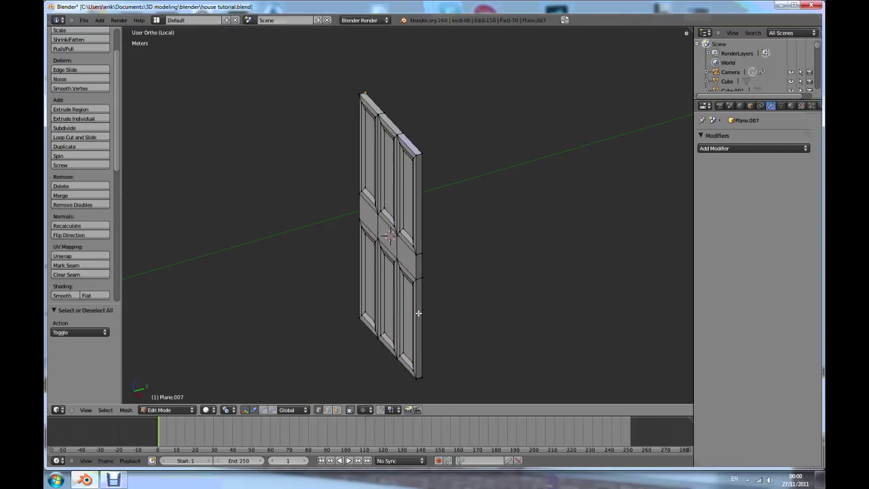
pyautogui.press('z')
pyautogui.moveTo(442, 289); pyautogui.dragTo(444, 290, button='middle')
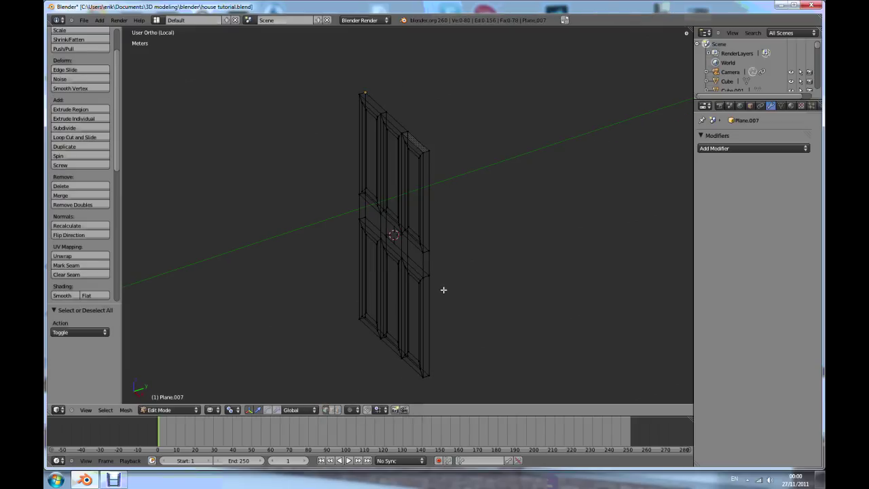
pyautogui.press('KP_3')
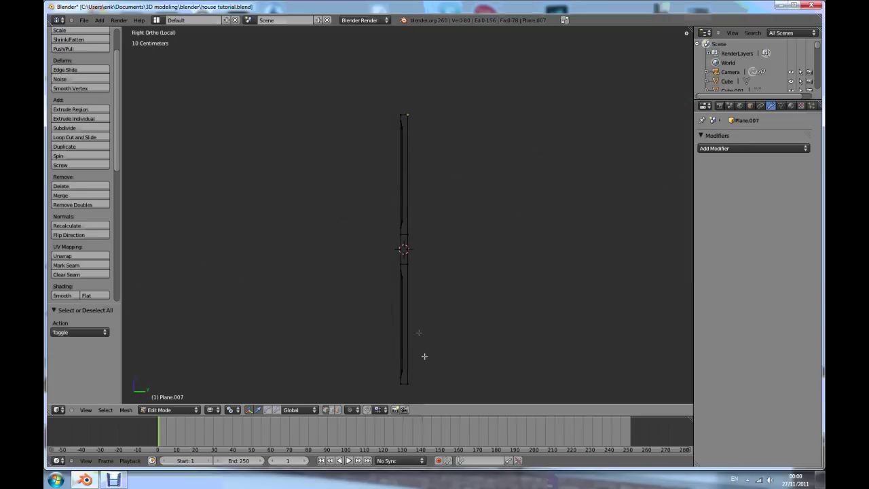
pyautogui.moveTo(388, 197); pyautogui.dragTo(414, 219, button='middle')
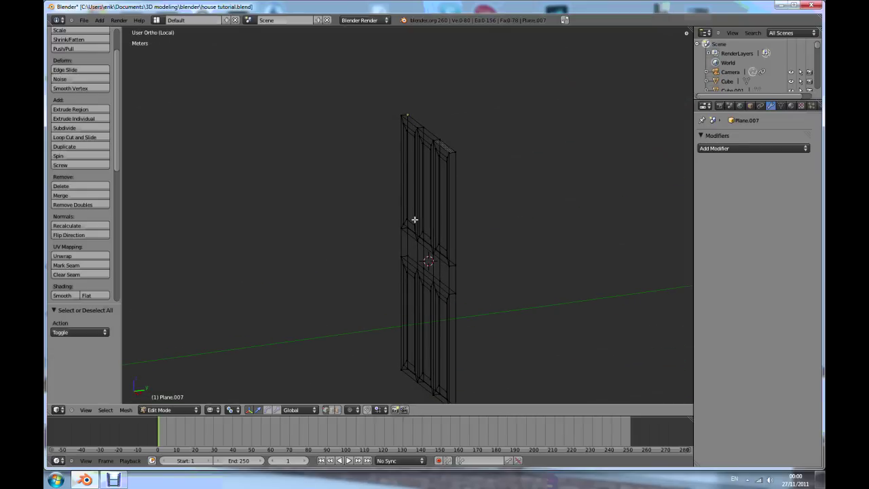
pyautogui.scroll(-2, 414, 217)
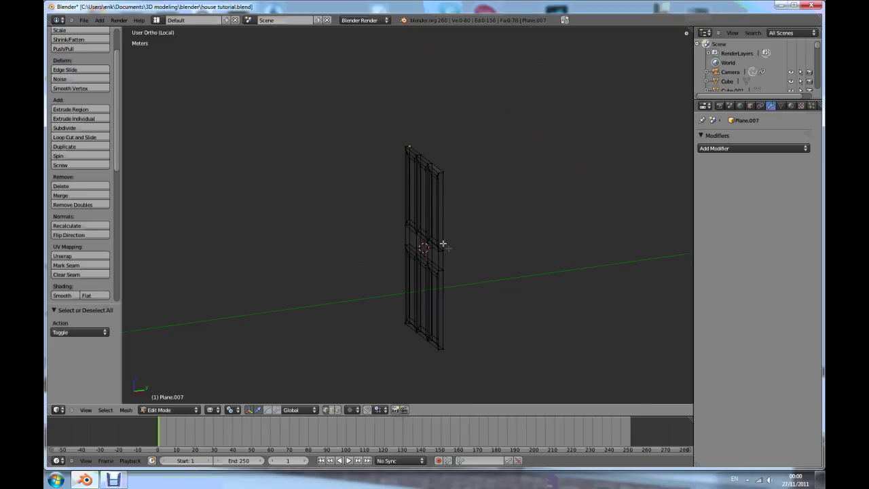
pyautogui.moveTo(449, 248); pyautogui.dragTo(387, 253, button='middle')
pyautogui.press('Tab')
pyautogui.scroll(3, 388, 292)
pyautogui.scroll(-3, 388, 288)
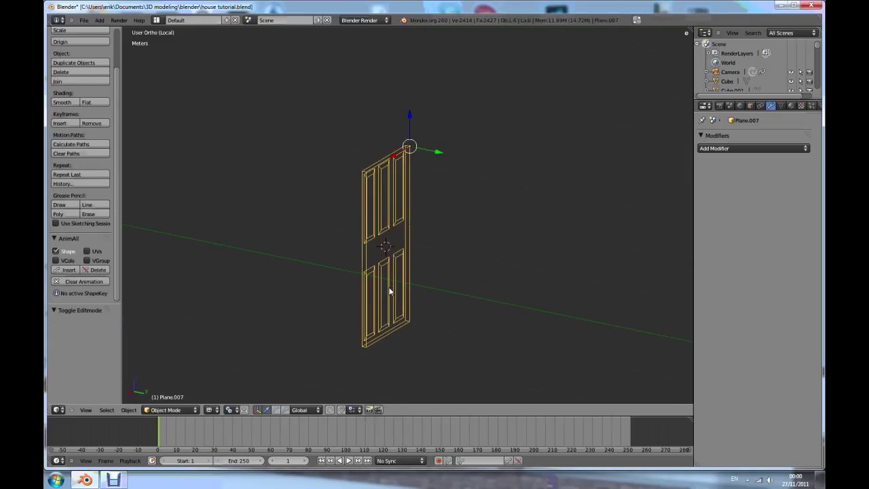
# - Select the nine flat faces on the back of the door leaf in solid shading, delete them, and return to Object Mode
pyautogui.press('Tab')
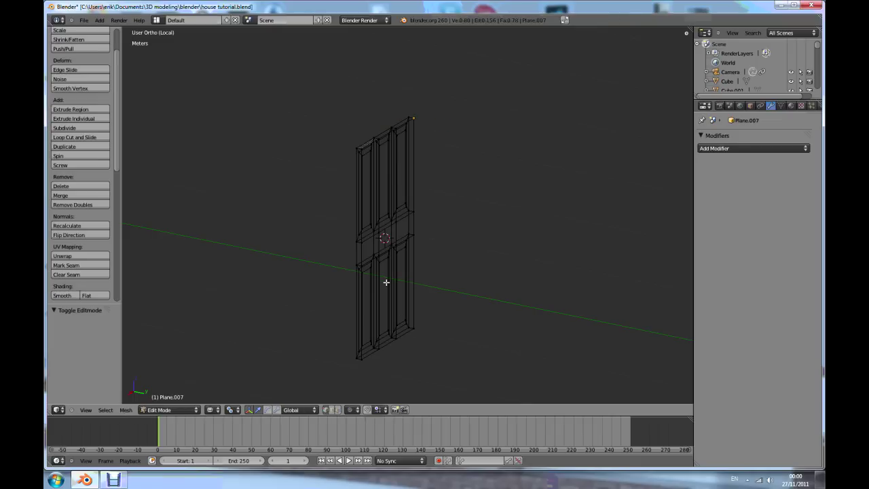
pyautogui.press('z')
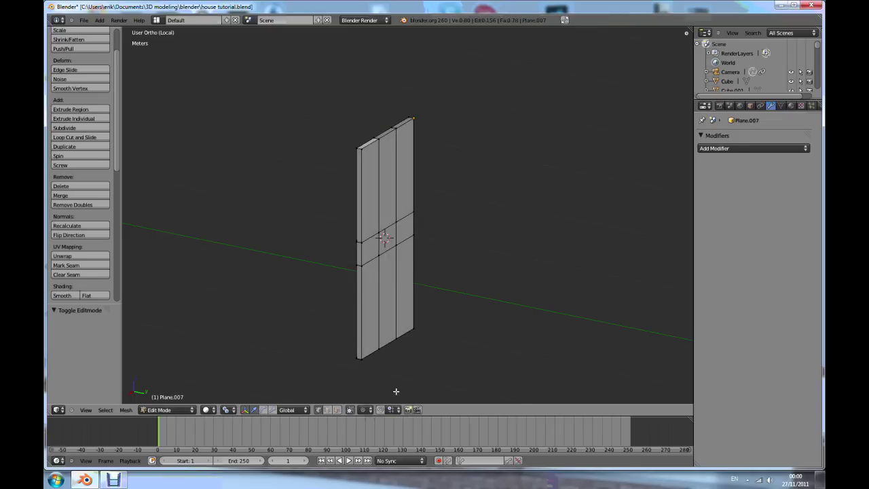
pyautogui.click(336, 409)
pyautogui.rightClick(371, 299)
pyautogui.keyDown('shift'); pyautogui.rightClick(370, 249); pyautogui.keyUp('shift')
pyautogui.keyDown('shift'); pyautogui.rightClick(370, 194); pyautogui.keyUp('shift')
pyautogui.keyDown('shift'); pyautogui.rightClick(388, 182); pyautogui.keyUp('shift')
pyautogui.keyDown('shift'); pyautogui.rightClick(402, 178); pyautogui.keyUp('shift')
pyautogui.keyDown('shift'); pyautogui.rightClick(405, 228); pyautogui.keyUp('shift')
pyautogui.keyDown('shift'); pyautogui.rightClick(388, 242); pyautogui.keyUp('shift')
pyautogui.keyDown('shift'); pyautogui.rightClick(390, 282); pyautogui.keyUp('shift')
pyautogui.keyDown('shift'); pyautogui.rightClick(403, 279); pyautogui.keyUp('shift')
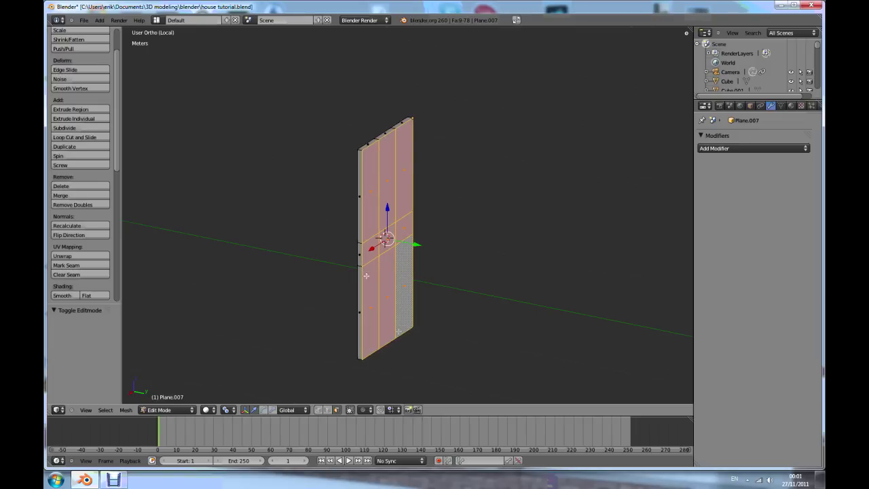
pyautogui.scroll(2, 404, 334)
pyautogui.press('x')
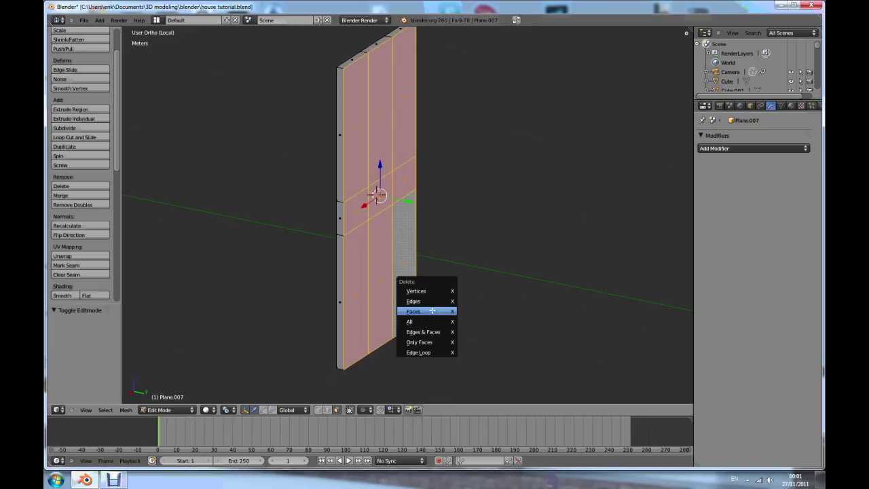
pyautogui.click(431, 310)
pyautogui.scroll(-2, 360, 248)
pyautogui.moveTo(360, 248); pyautogui.dragTo(382, 160, button='middle')
pyautogui.press('Tab')
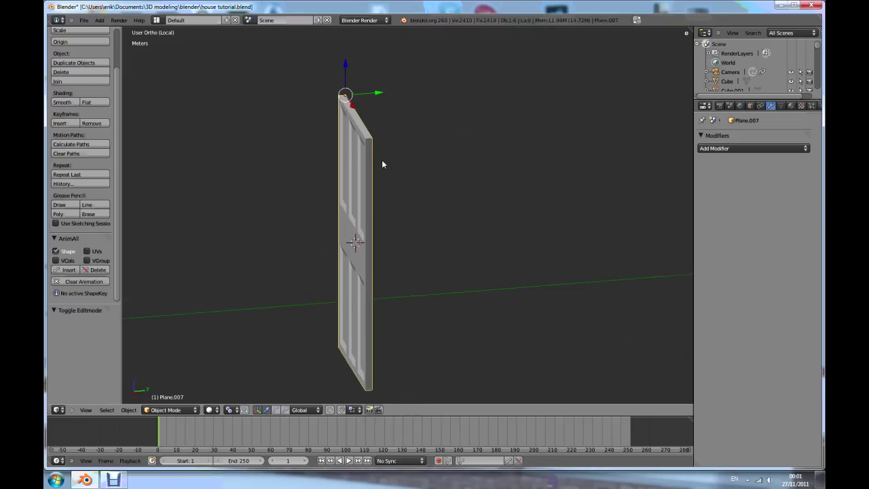
# - Add a Mirror modifier to the door leaf, mirror it along Y instead of X, and apply it
pyautogui.click(806, 149)
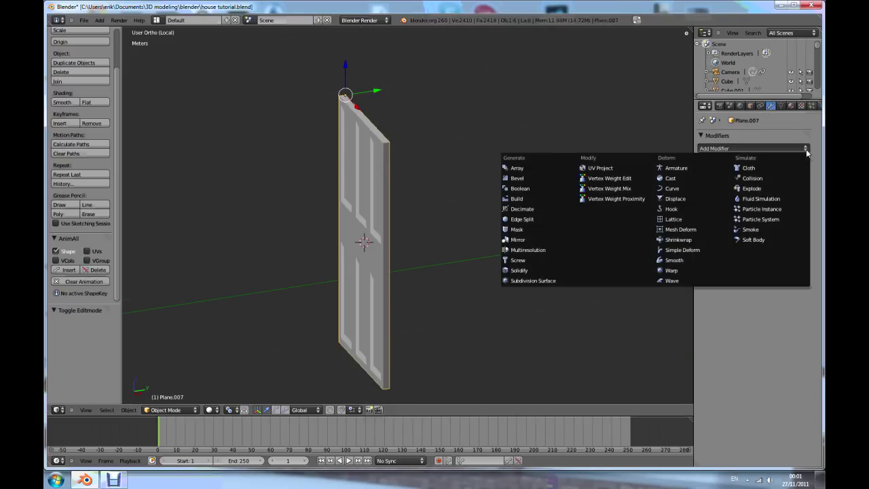
pyautogui.click(532, 240)
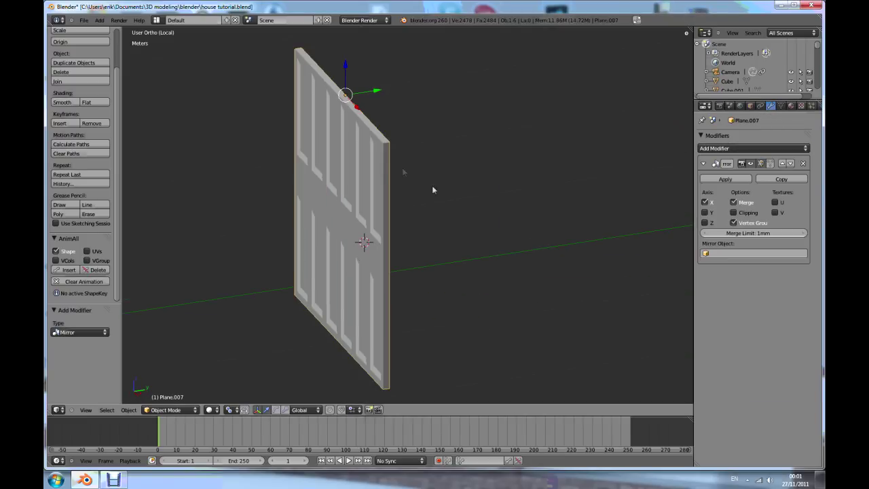
pyautogui.click(704, 202)
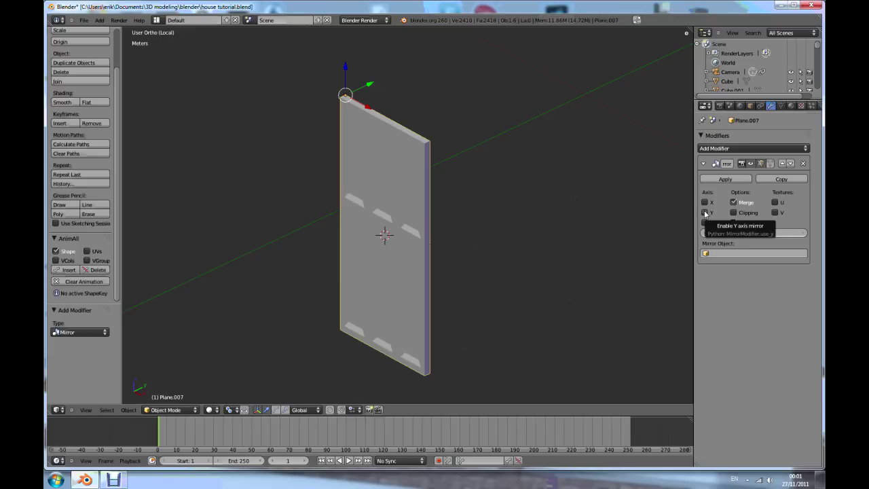
pyautogui.click(704, 212)
pyautogui.moveTo(521, 200); pyautogui.dragTo(504, 207, button='middle')
pyautogui.scroll(4, 433, 135)
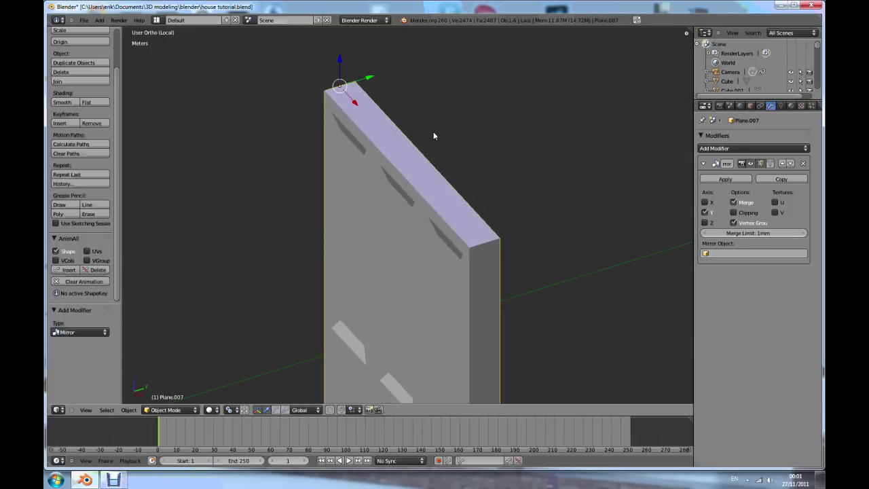
pyautogui.scroll(-1, 442, 160)
pyautogui.click(712, 178)
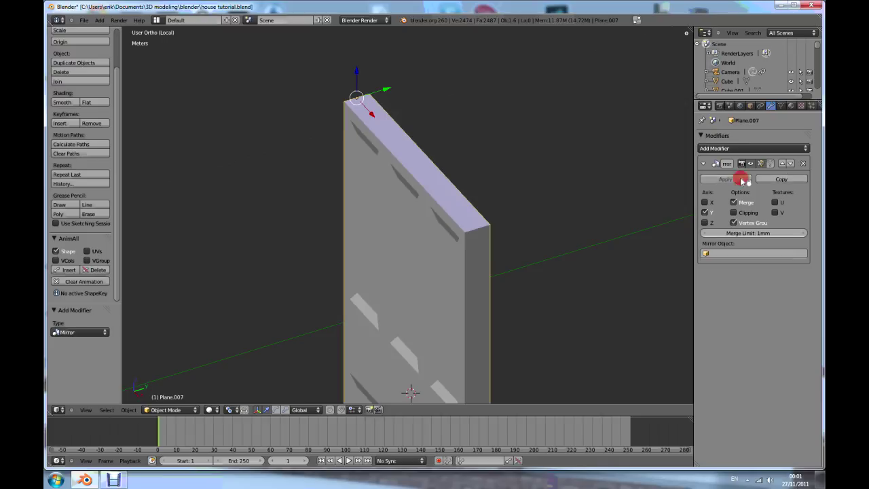
# - Select the door leaf's entire mesh in Edit Mode, remove its doubles, and return to Object Mode
pyautogui.scroll(-3, 413, 211)
pyautogui.press('Tab')
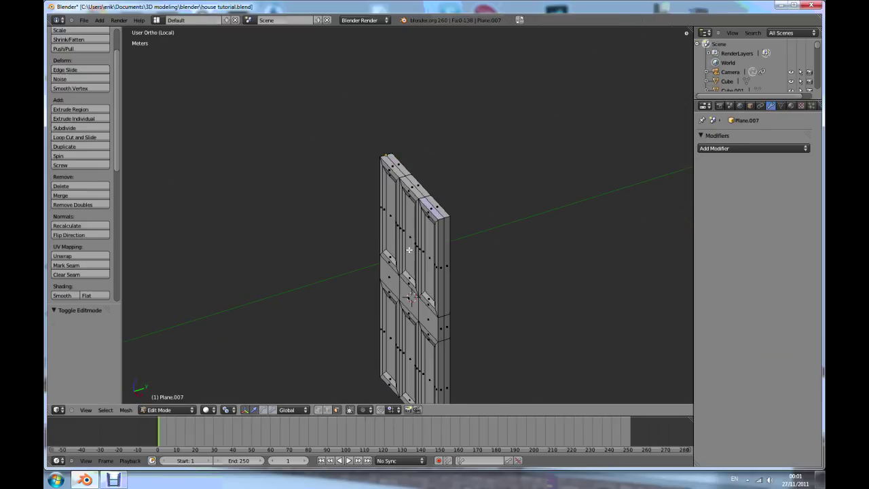
pyautogui.press('a')
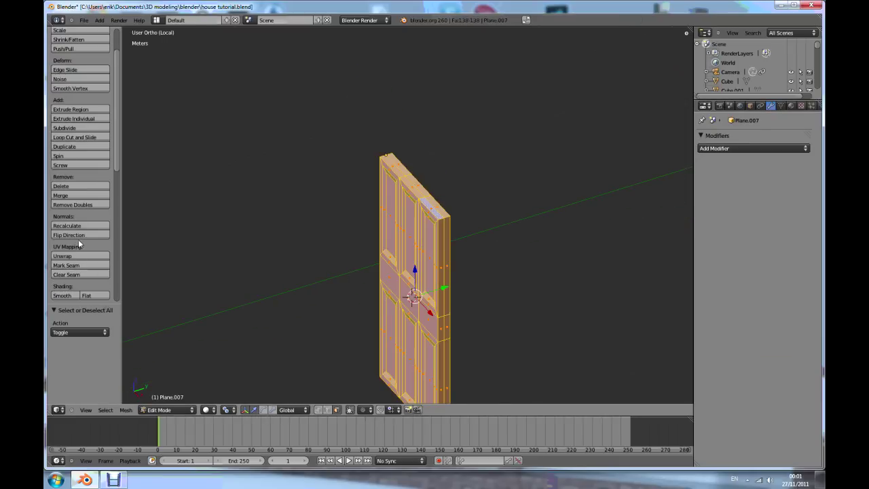
pyautogui.click(89, 205)
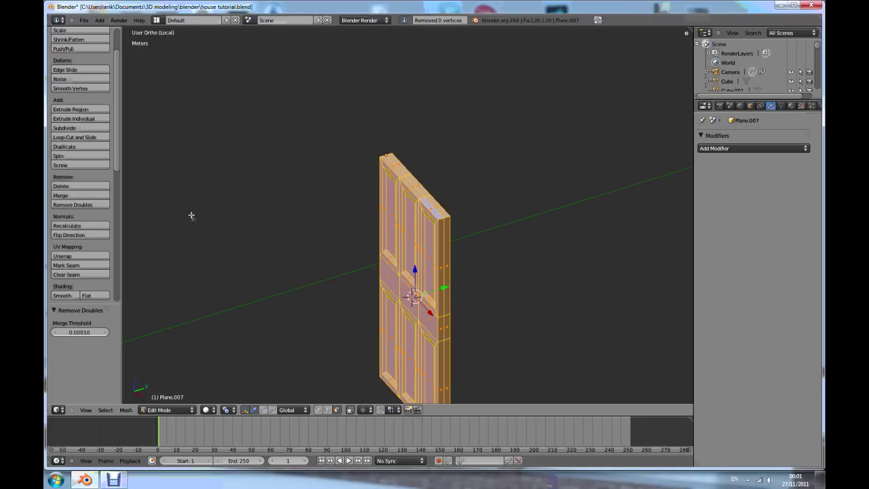
pyautogui.press('Tab')
pyautogui.scroll(-3, 450, 329)
pyautogui.scroll(5, 450, 335)
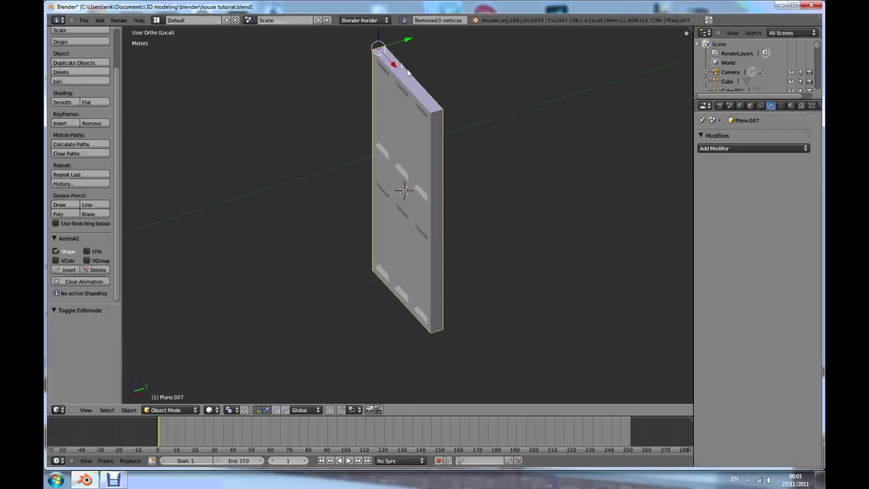
# - Thin the door leaf by scaling it to 0.547 along the Y axis
pyautogui.scroll(2, 406, 70)
pyautogui.press('s')
pyautogui.press('y')
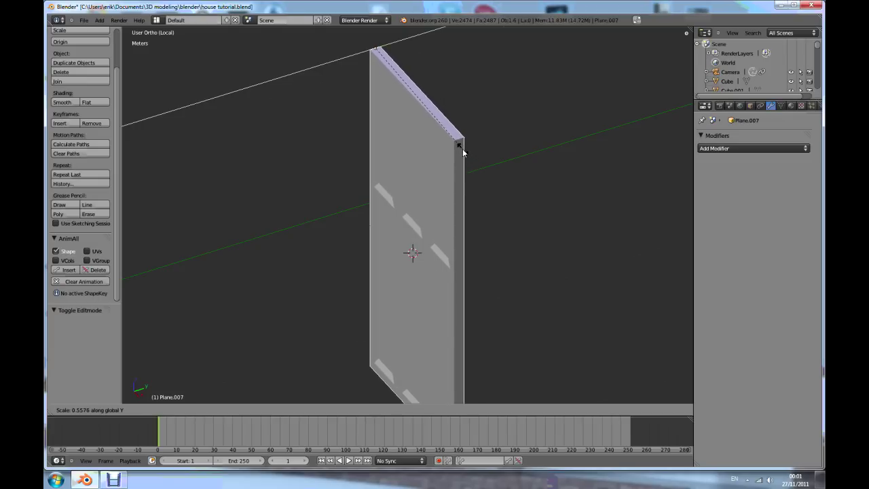
pyautogui.click(461, 147)
pyautogui.scroll(-1, 408, 162)
pyautogui.scroll(6, 421, 163)
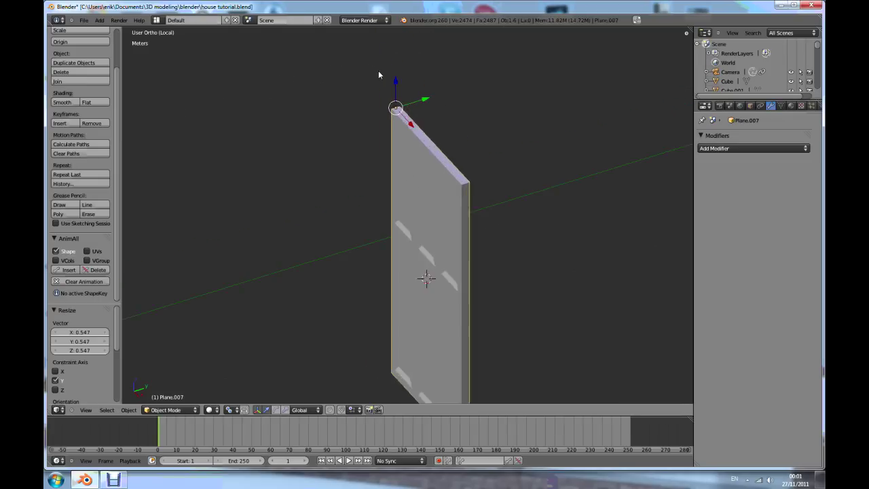
# - Snap the 3D cursor to the door leaf's upper back corner vertex at the hinge side and set the object's origin there
pyautogui.scroll(1, 418, 148)
pyautogui.moveTo(379, 137); pyautogui.dragTo(406, 151, button='middle')
pyautogui.press('Tab')
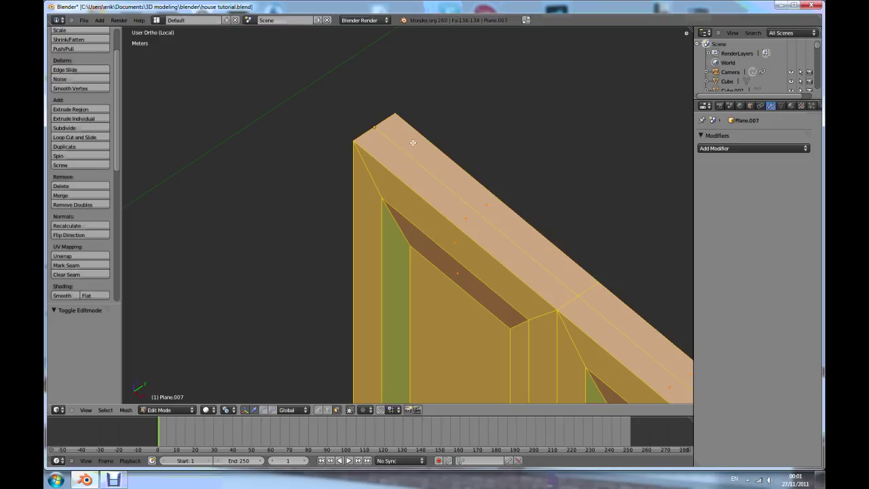
pyautogui.click(318, 410)
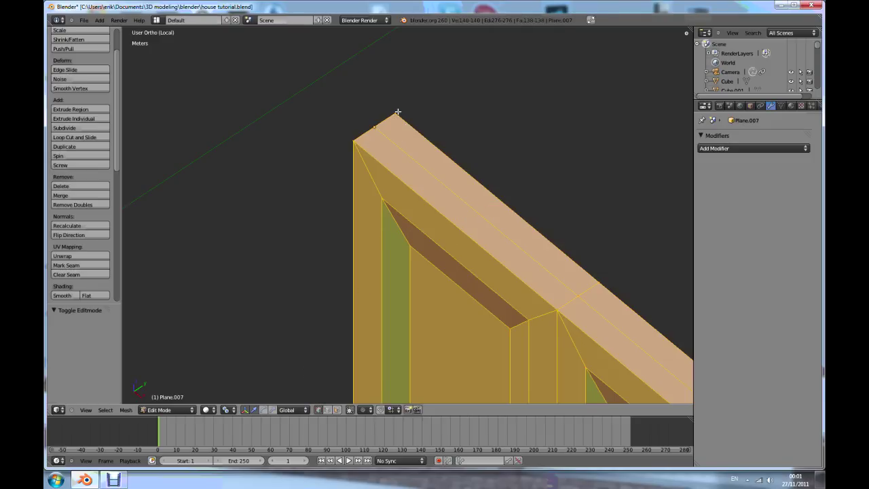
pyautogui.rightClick(397, 111)
pyautogui.hotkey('shift', 's')
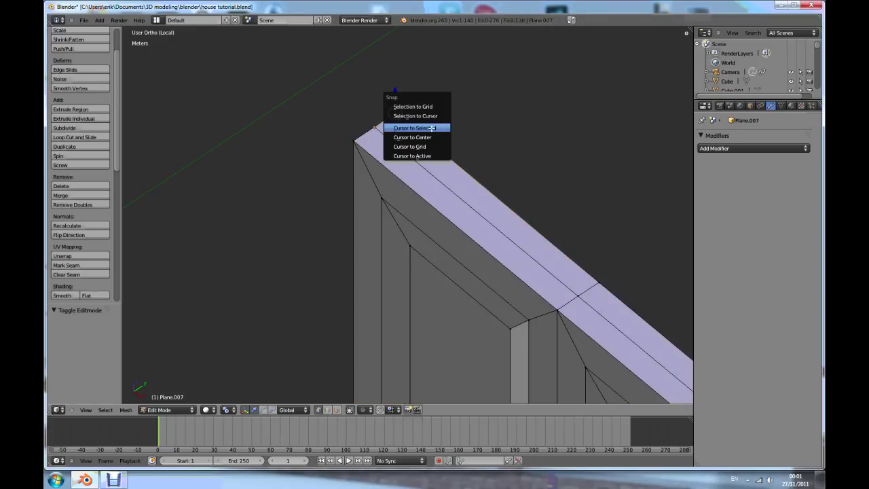
pyautogui.click(421, 128)
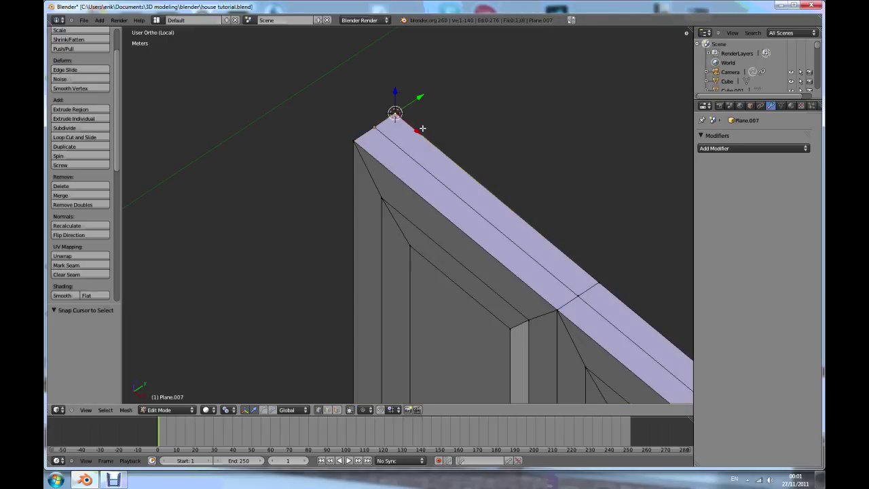
pyautogui.press('Tab')
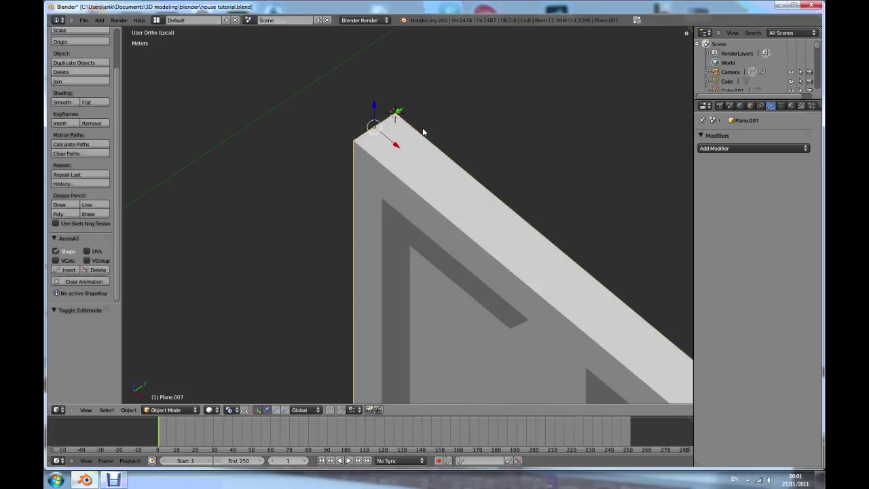
pyautogui.click(76, 43)
pyautogui.click(78, 60)
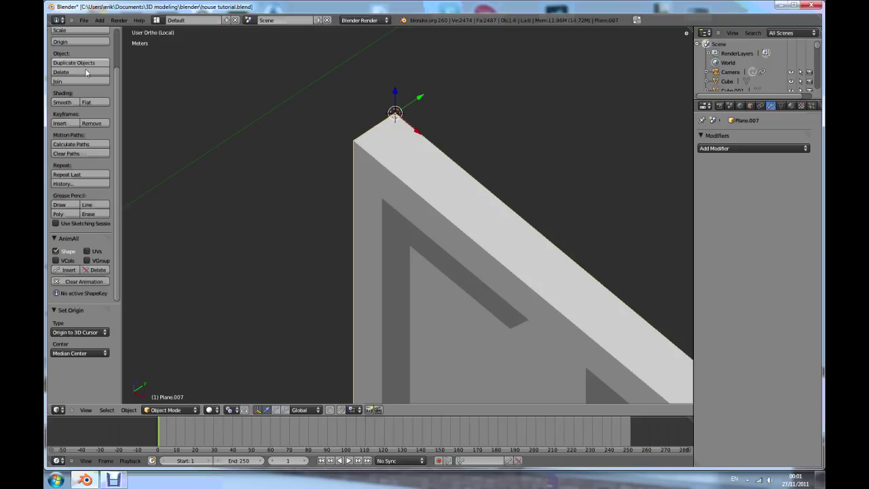
# - Set the pivot point to Median Point and leave local view to show the door within the house
pyautogui.click(230, 409)
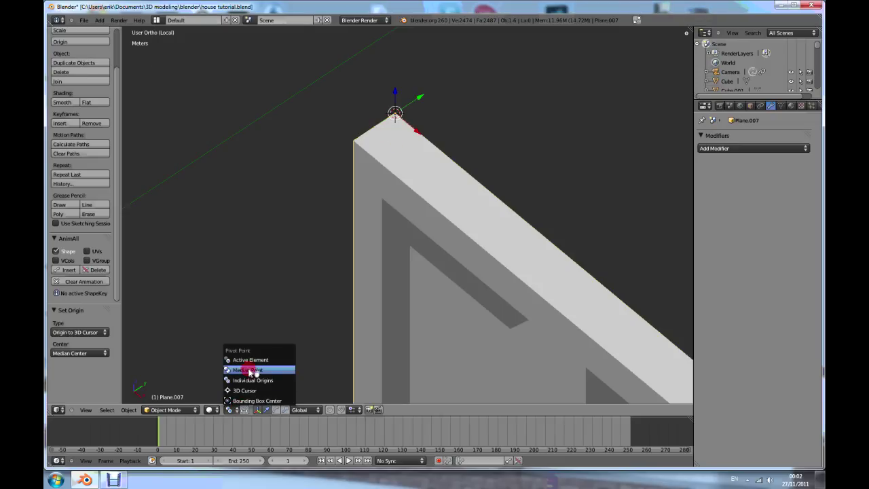
pyautogui.click(250, 371)
pyautogui.scroll(-5, 254, 338)
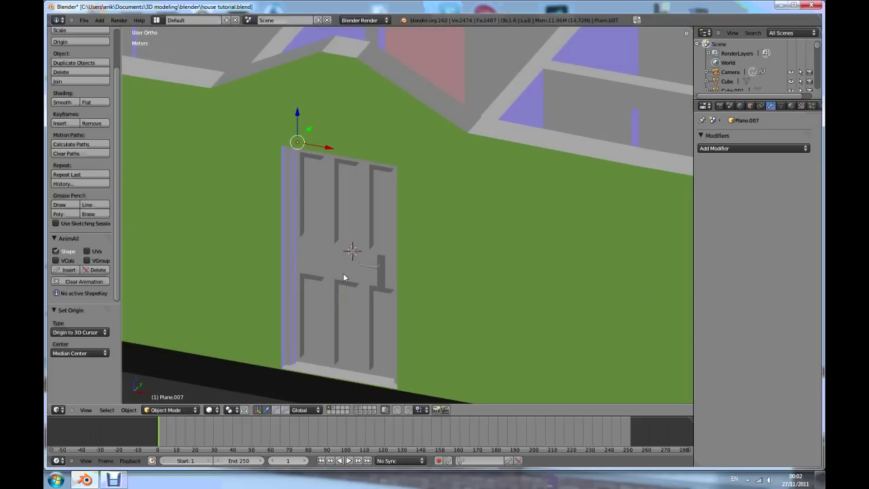
# - Try swinging the door open about the global Z axis around its hinge corner, and view it from the front
pyautogui.press('r')
pyautogui.press('z')
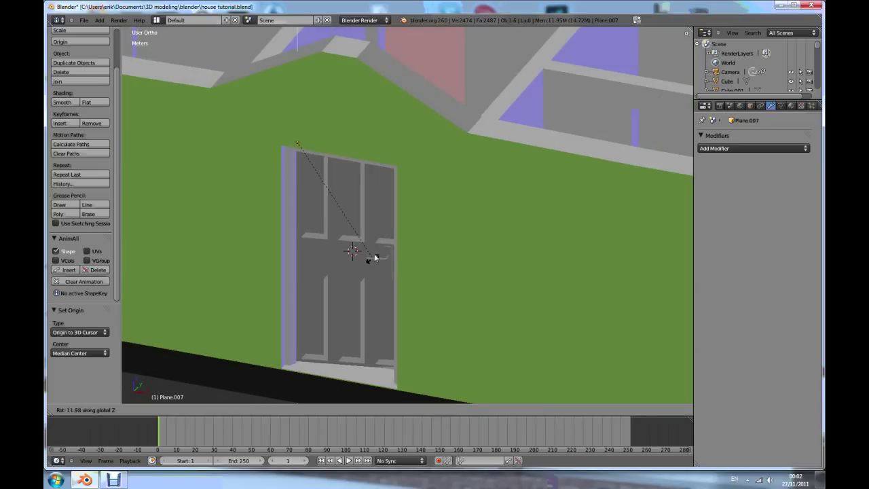
pyautogui.click(374, 251)
pyautogui.scroll(-2, 328, 305)
pyautogui.moveTo(339, 301); pyautogui.dragTo(351, 289, button='middle')
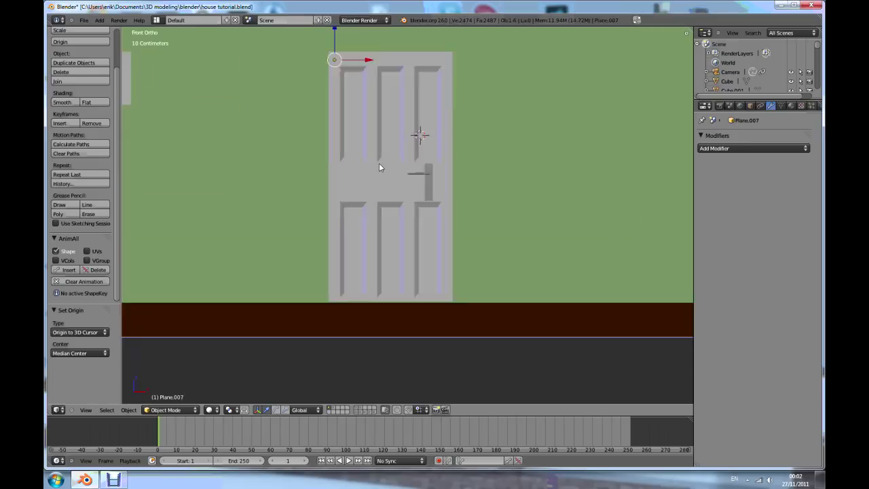
pyautogui.scroll(2, 379, 163)
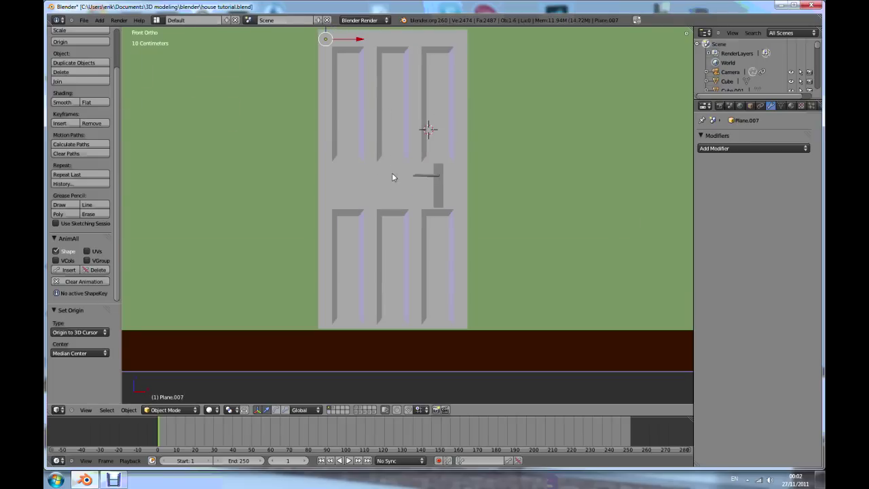
# - Lower the bottom ends of the two hinge-side upper door panels by about 12 cm along the Z axis
pyautogui.press('Tab')
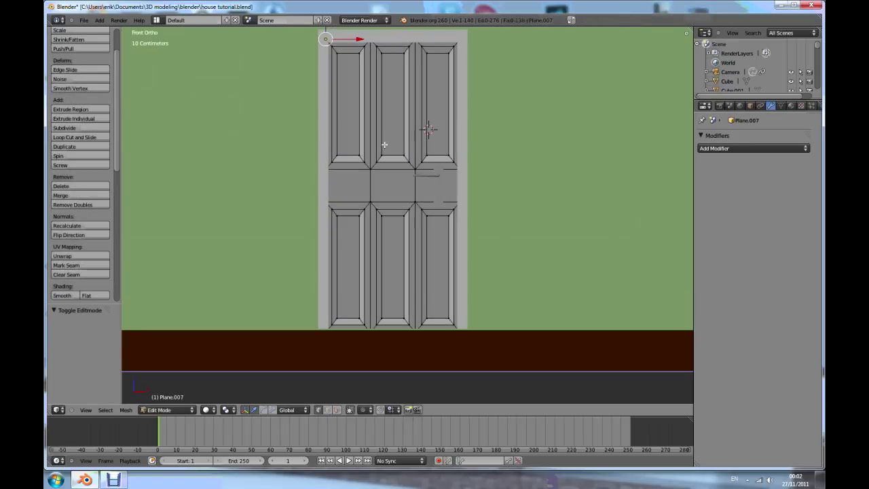
pyautogui.press('z')
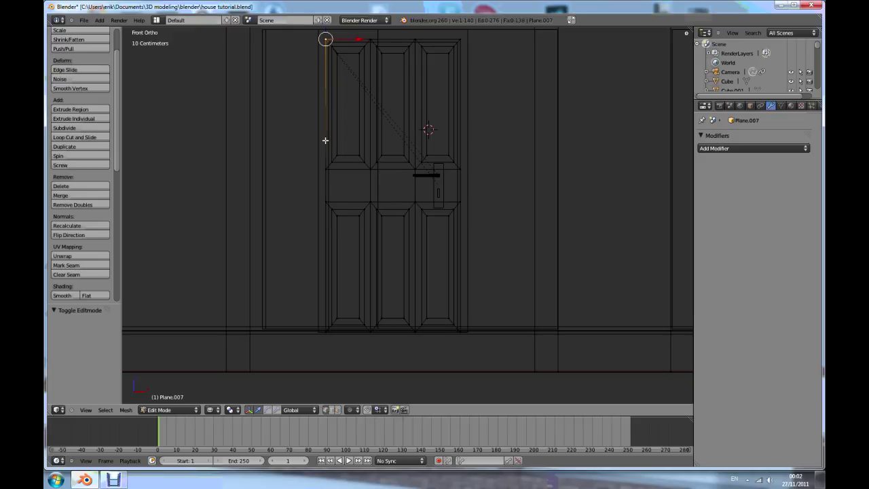
pyautogui.press('a')
pyautogui.press('b')
pyautogui.moveTo(308, 132); pyautogui.dragTo(415, 189)
pyautogui.press('g')
pyautogui.press('z')
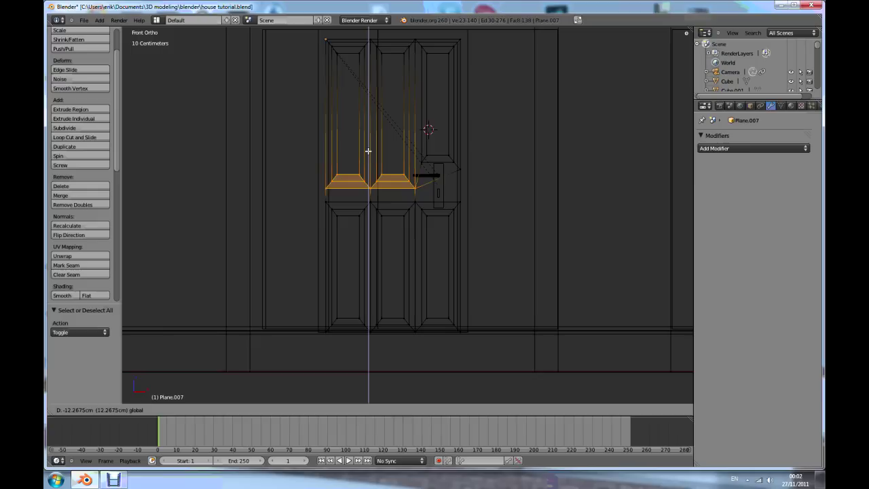
pyautogui.click(368, 152)
pyautogui.press('a')
pyautogui.press('Tab')
pyautogui.press('z')
# - Select the house walls object in place of the door leaf and open its mesh for editing around the front door
pyautogui.moveTo(426, 160); pyautogui.dragTo(379, 275, button='middle')
pyautogui.scroll(3, 379, 277)
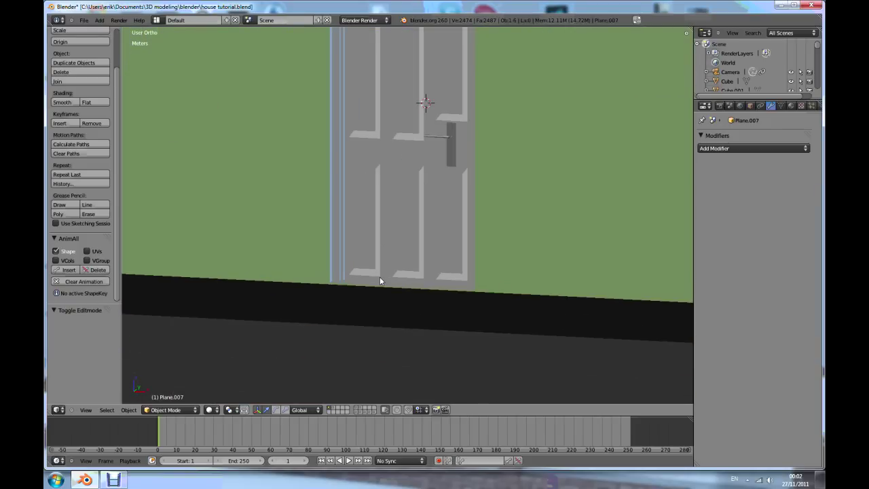
pyautogui.rightClick(379, 276)
pyautogui.scroll(5, 379, 276)
pyautogui.scroll(-5, 388, 260)
pyautogui.moveTo(391, 219); pyautogui.dragTo(375, 239, button='middle')
pyautogui.scroll(-3, 376, 239)
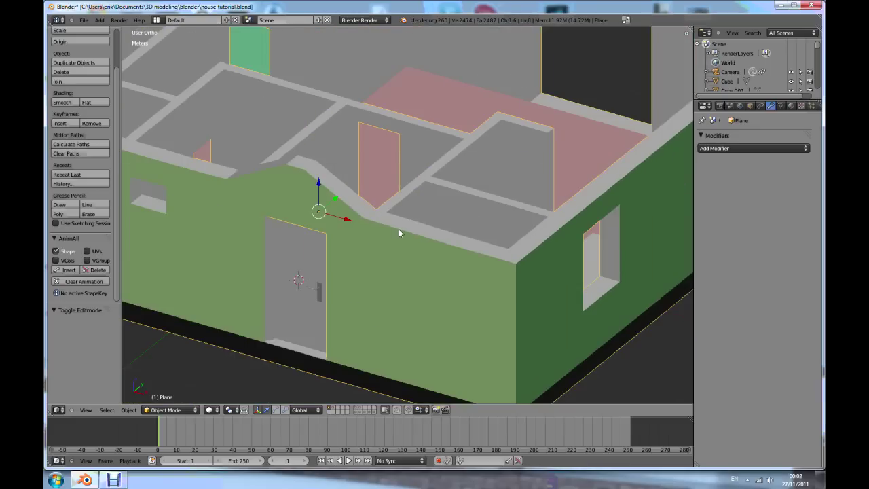
pyautogui.scroll(1, 324, 283)
pyautogui.press('Tab')
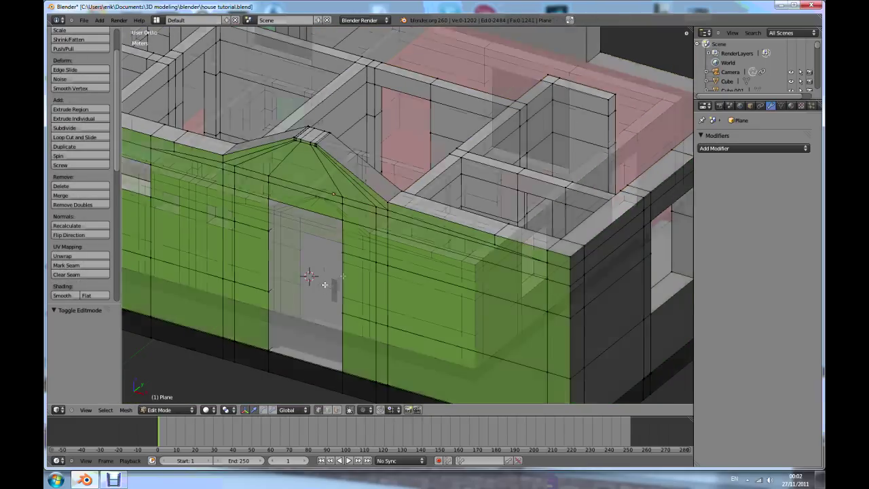
# - Duplicate the four outer corner vertices of the front door opening in place and separate the copy into its own object
pyautogui.scroll(-3, 324, 284)
pyautogui.scroll(4, 288, 305)
pyautogui.rightClick(404, 359)
pyautogui.keyDown('shift'); pyautogui.rightClick(406, 178); pyautogui.keyUp('shift')
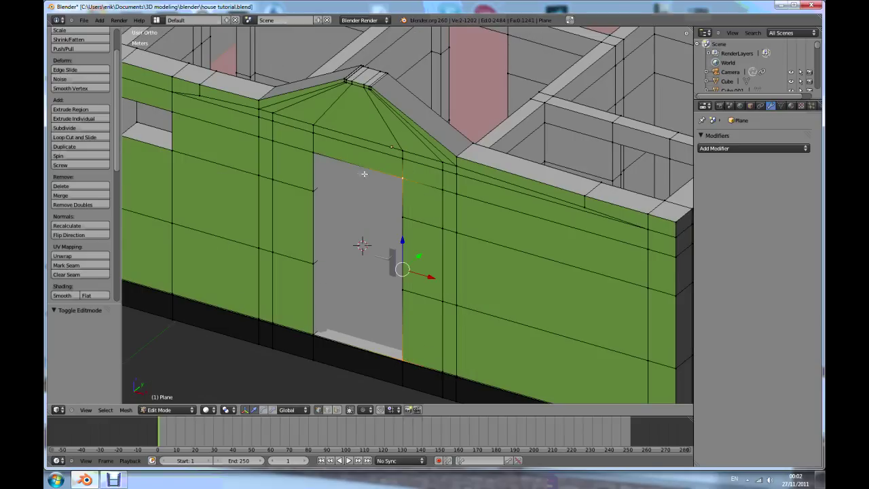
pyautogui.keyDown('shift'); pyautogui.rightClick(312, 156); pyautogui.keyUp('shift')
pyautogui.keyDown('shift'); pyautogui.rightClick(311, 325); pyautogui.keyUp('shift')
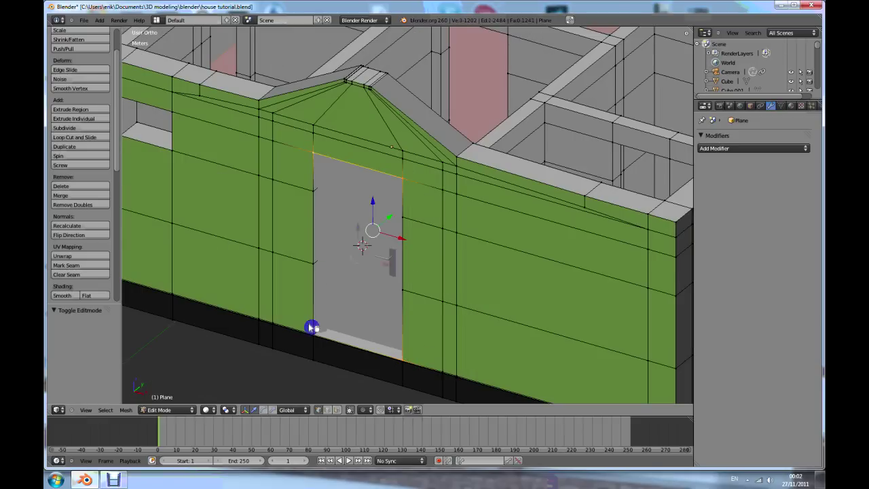
pyautogui.scroll(4, 312, 356)
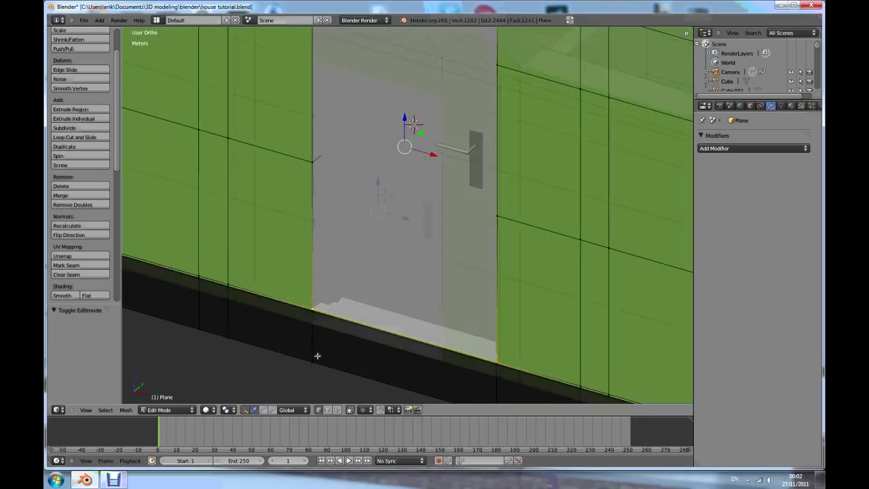
pyautogui.scroll(-4, 316, 354)
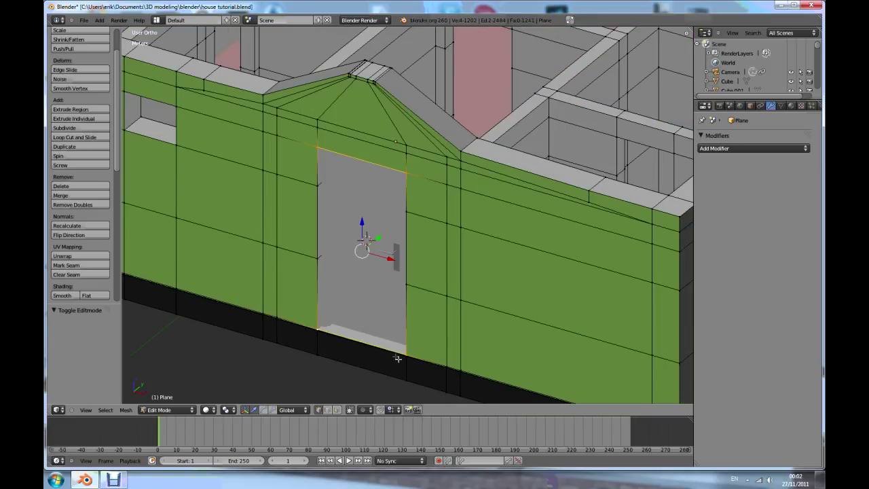
pyautogui.scroll(1, 377, 338)
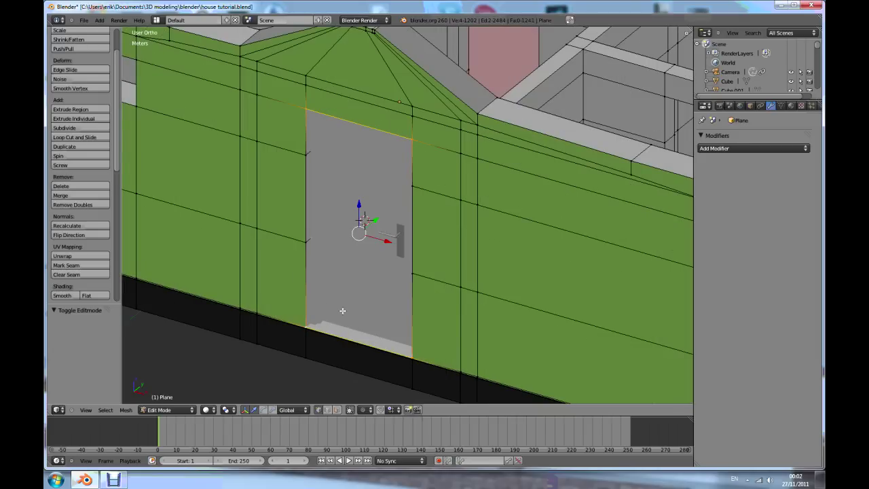
pyautogui.hotkey('shift', 'd')
pyautogui.click(300, 340)
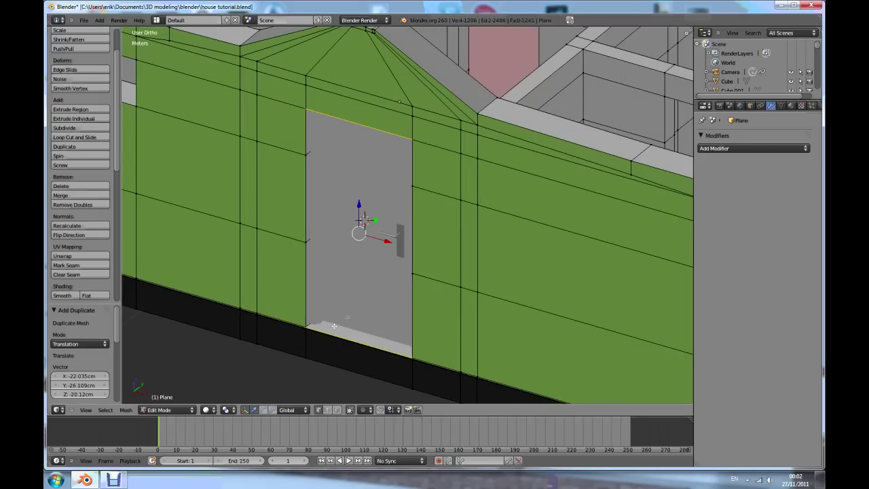
pyautogui.press('Tab')
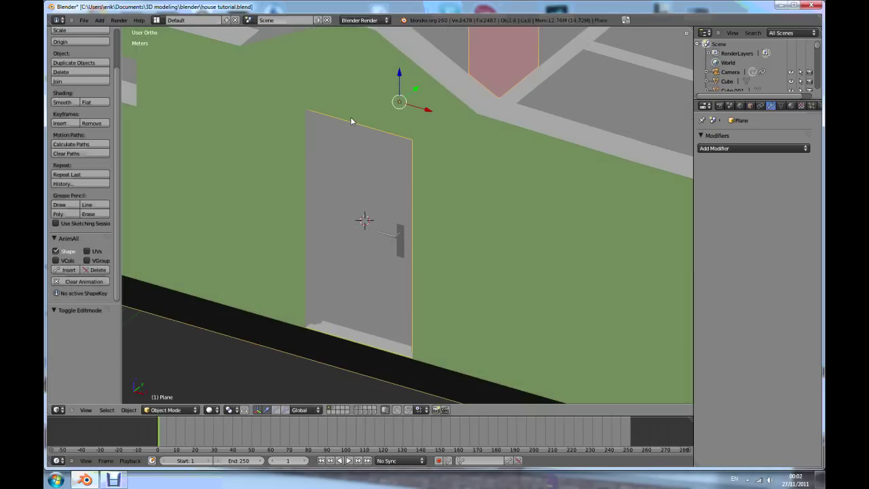
pyautogui.press('Tab')
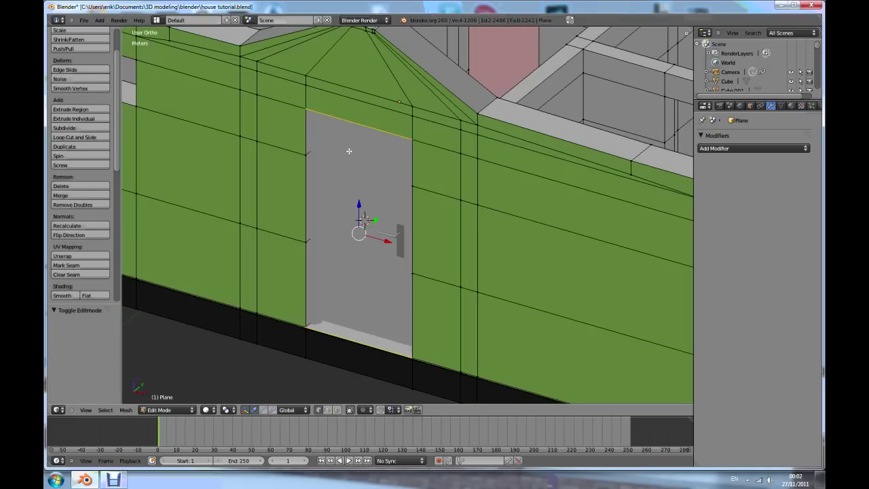
pyautogui.press('p')
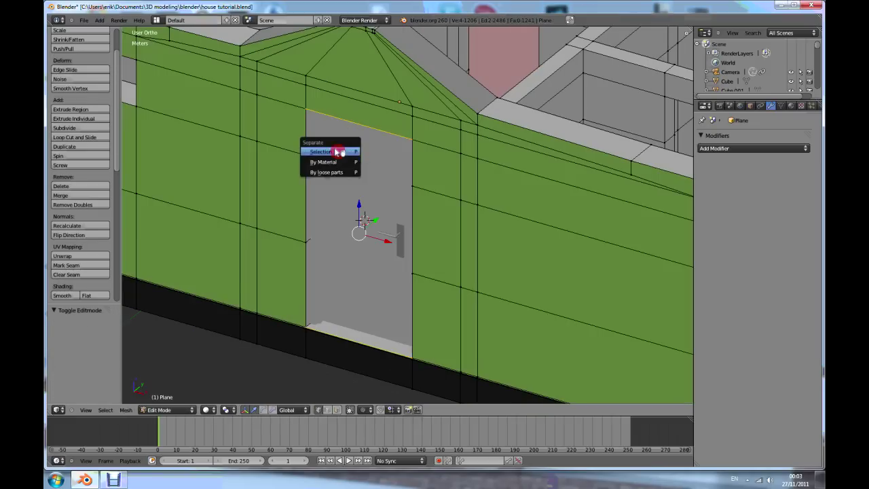
pyautogui.click(337, 152)
# - In the separated outline object, connect the upper and lower corner vertices with an edge along each side of the door opening
pyautogui.press('Tab')
pyautogui.rightClick(347, 122)
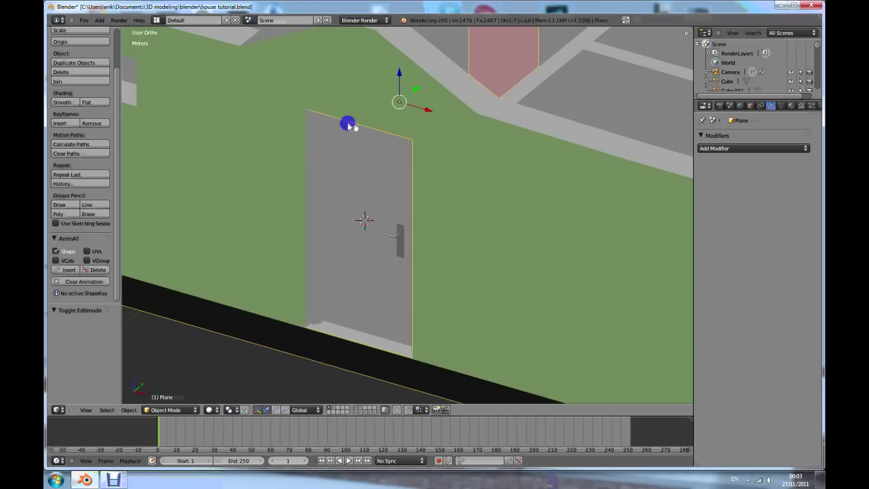
pyautogui.press('Tab')
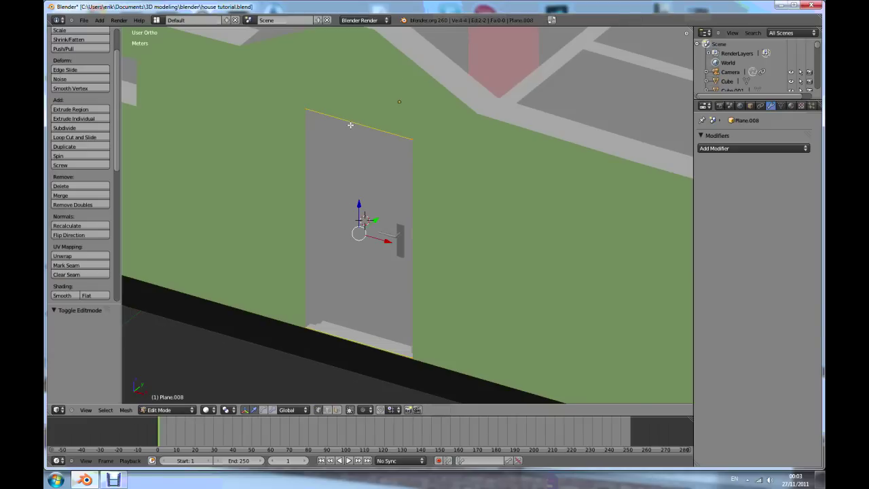
pyautogui.rightClick(413, 354)
pyautogui.keyDown('shift'); pyautogui.rightClick(414, 139); pyautogui.keyUp('shift')
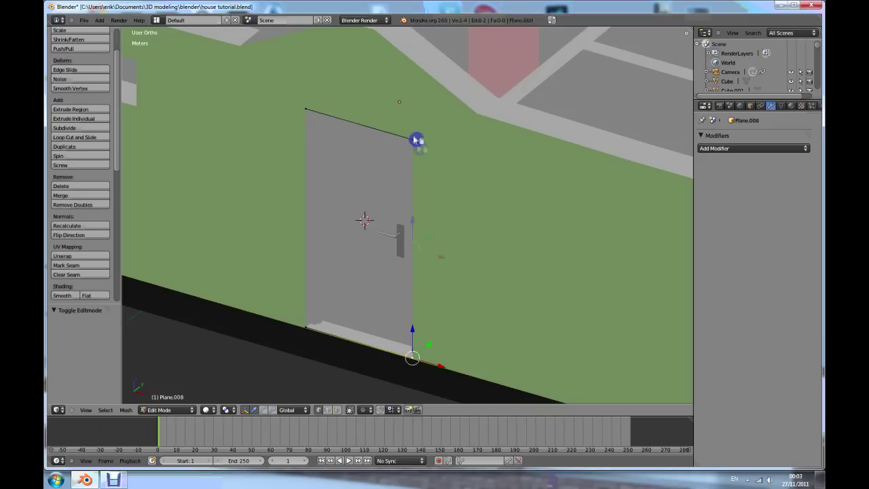
pyautogui.press('a')
pyautogui.rightClick(305, 108)
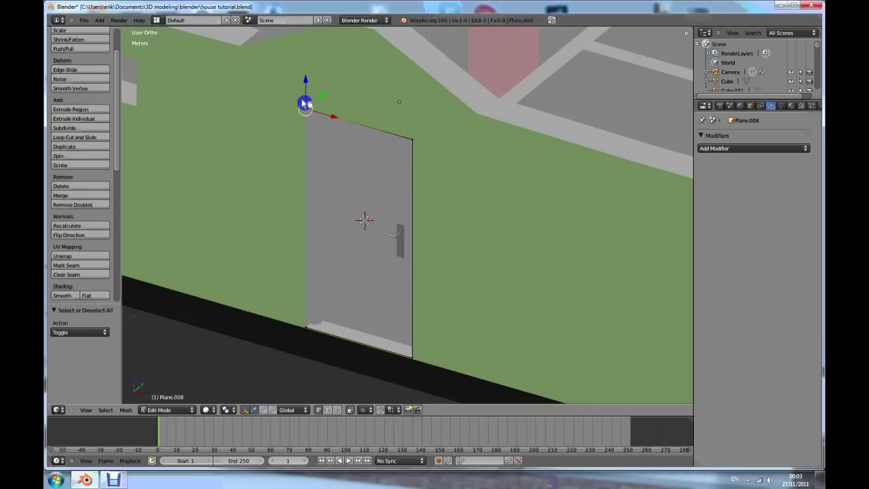
pyautogui.keyDown('shift'); pyautogui.rightClick(306, 323); pyautogui.keyUp('shift')
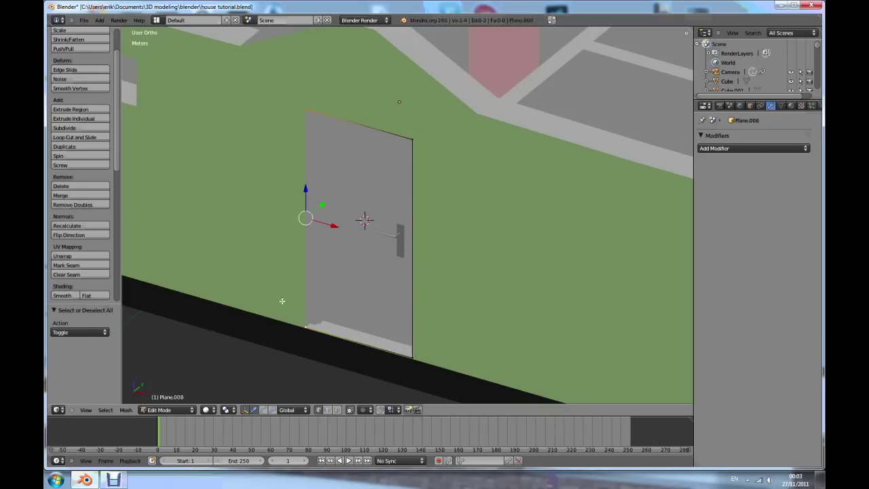
pyautogui.press('a')
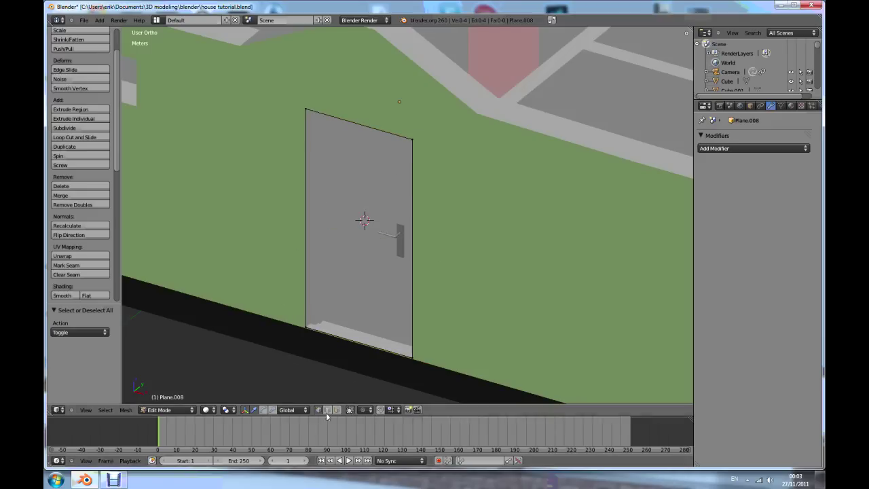
# - Delete the threshold edge from the door outline and return to vertex selection
pyautogui.rightClick(334, 335)
pyautogui.press('x')
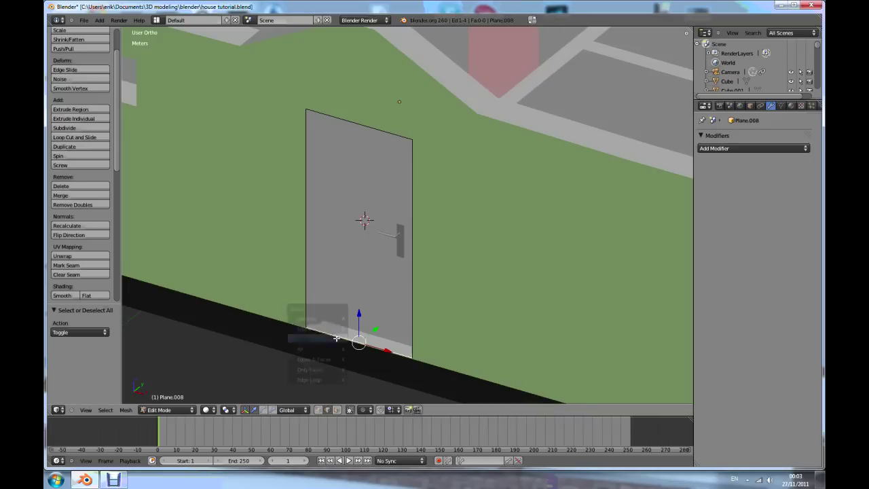
pyautogui.click(311, 327)
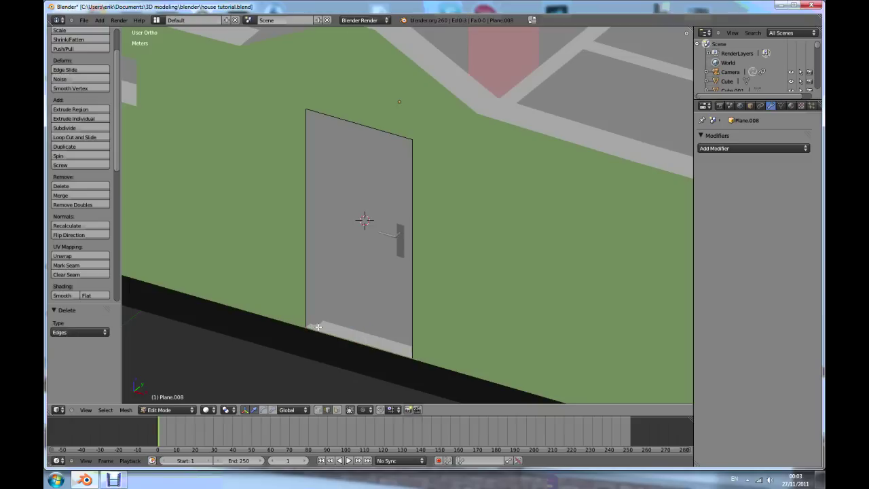
pyautogui.click(318, 409)
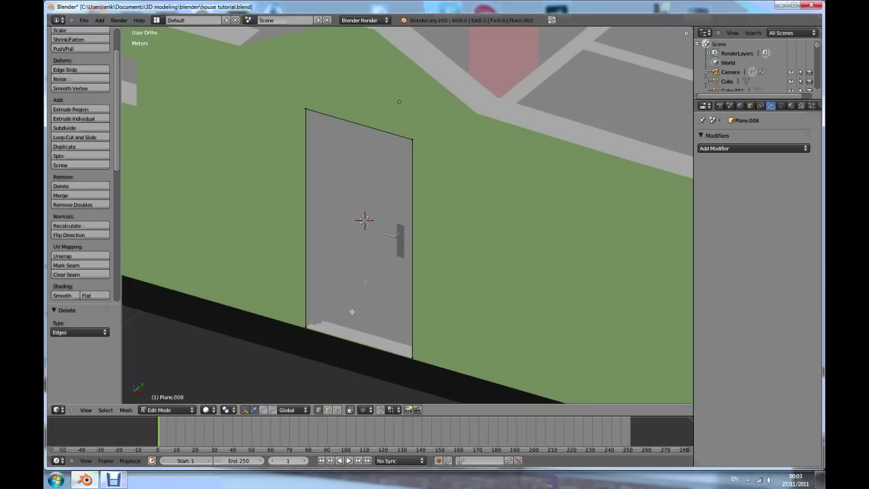
# - Extrude the three outline edges in place and scale the new edges outward by 1.1 to form a flat door frame
pyautogui.press('a')
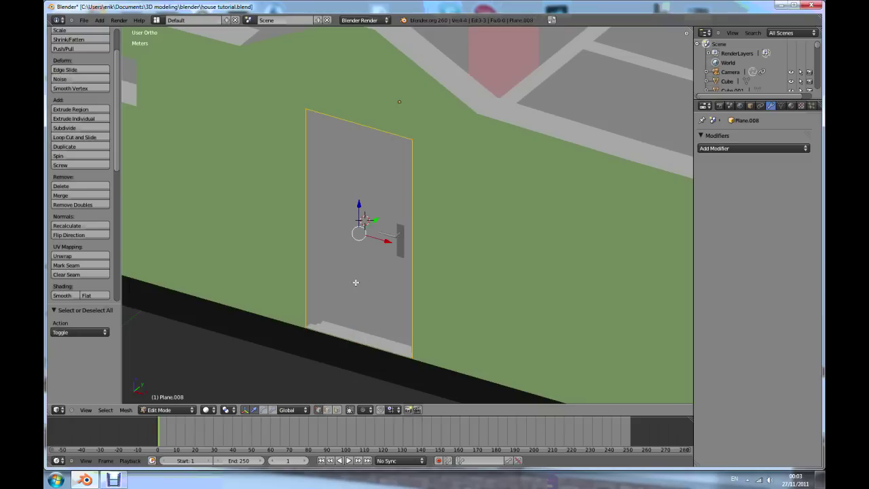
pyautogui.press('e')
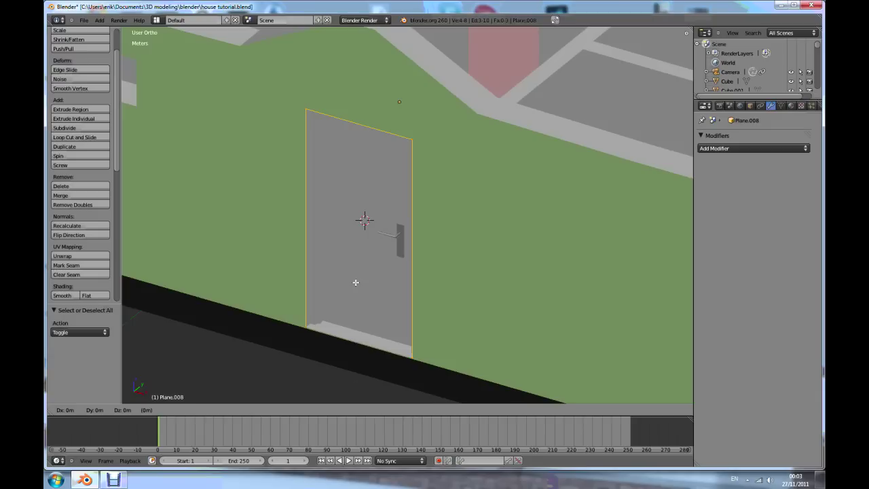
pyautogui.rightClick(355, 282)
pyautogui.press('s')
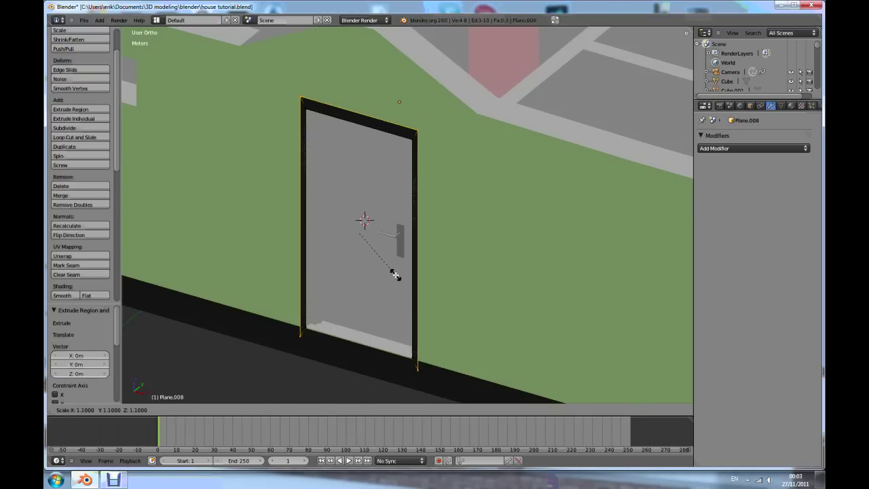
pyautogui.click(394, 275)
# - Widen the outer edge of the door frame by scaling it to 1.1 along the X axis
pyautogui.moveTo(425, 302); pyautogui.dragTo(449, 279, button='middle')
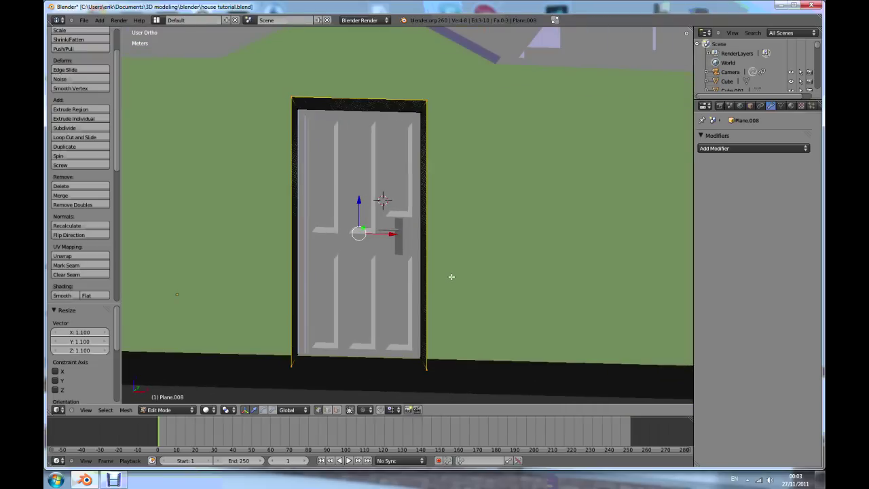
pyautogui.press('s')
pyautogui.press('x')
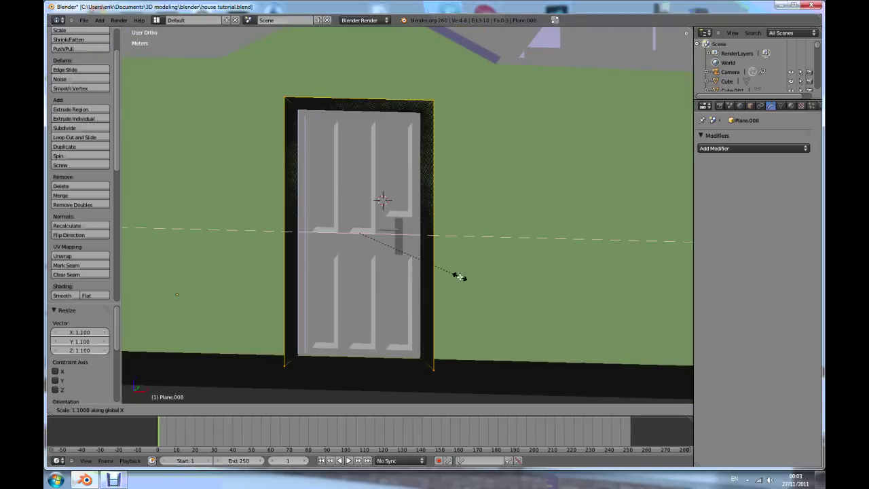
pyautogui.click(434, 277)
# - Extrude the whole door frame by -2.575 cm along the Y axis to give it thickness
pyautogui.moveTo(414, 279); pyautogui.dragTo(380, 296, button='middle')
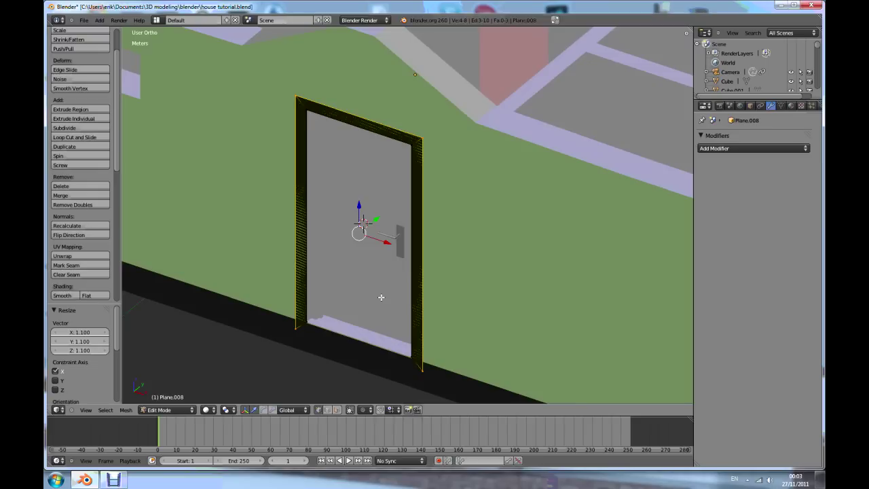
pyautogui.press('a')
pyautogui.press('a')
pyautogui.press('e')
pyautogui.press('y')
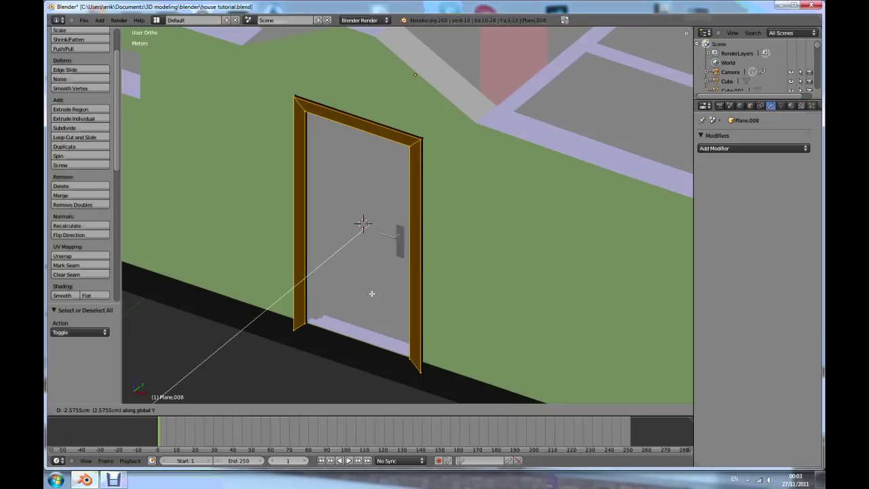
pyautogui.click(372, 293)
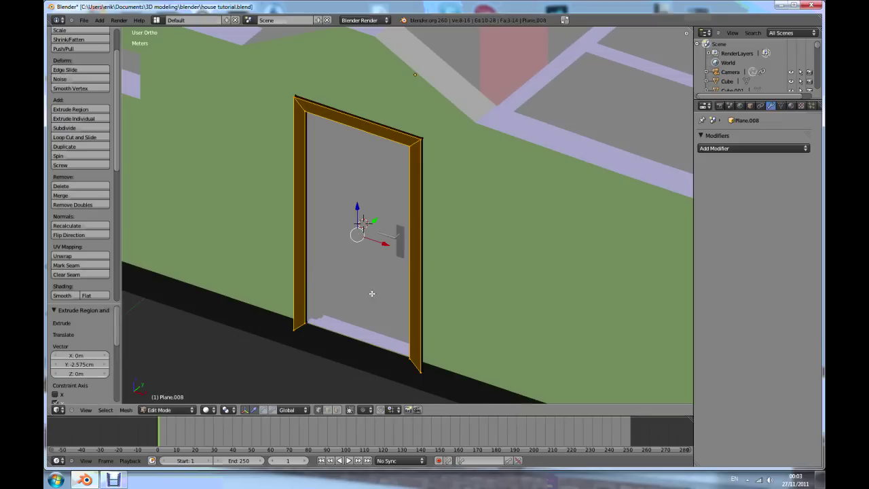
# - Flatten the lower ends of both door frame posts by scaling their bottom vertices to 0 along the Z axis
pyautogui.moveTo(339, 304)
pyautogui.mouseDown(button='middle')
pyautogui.moveTo(371, 294)
pyautogui.moveTo(333, 350)
pyautogui.moveTo(358, 353)
pyautogui.mouseUp(button='middle')
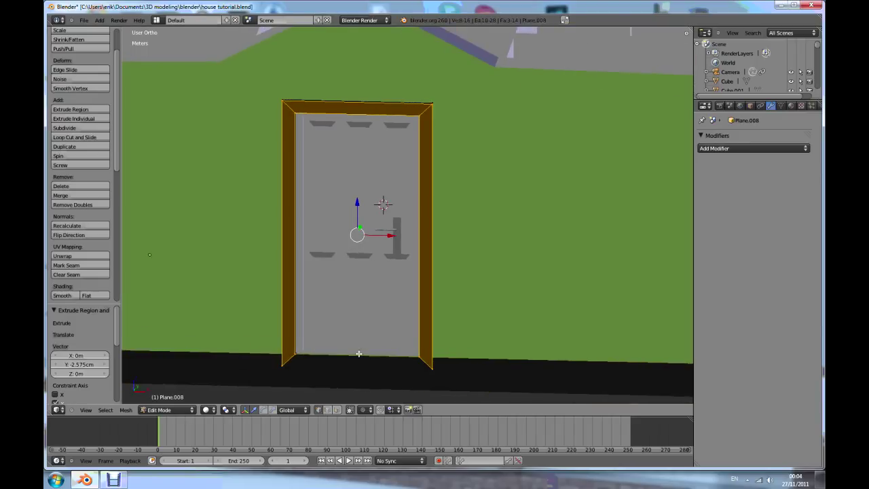
pyautogui.press('z')
pyautogui.press('a')
pyautogui.press('b')
pyautogui.moveTo(259, 342); pyautogui.dragTo(468, 382)
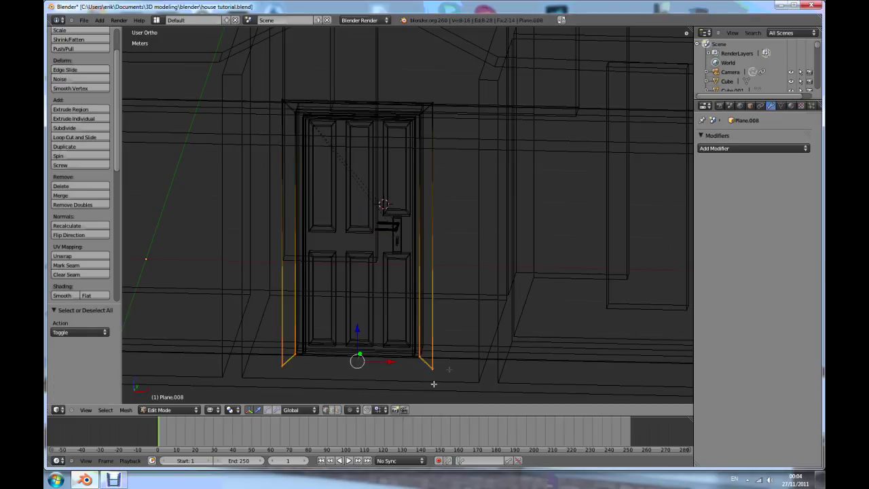
pyautogui.press('s')
pyautogui.press('z')
pyautogui.press('0')
pyautogui.press('Return')
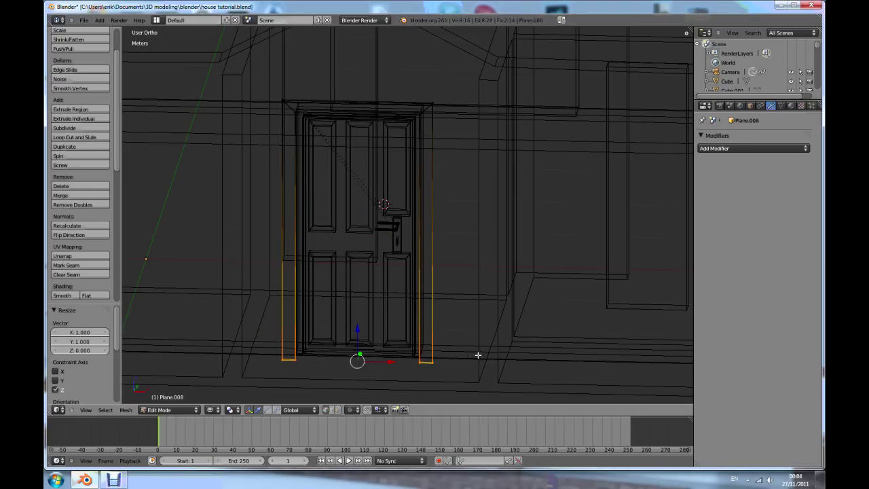
# - Nudge the bottom vertices of the door frame posts slightly upward along the Z axis and return to Object Mode
pyautogui.press('z')
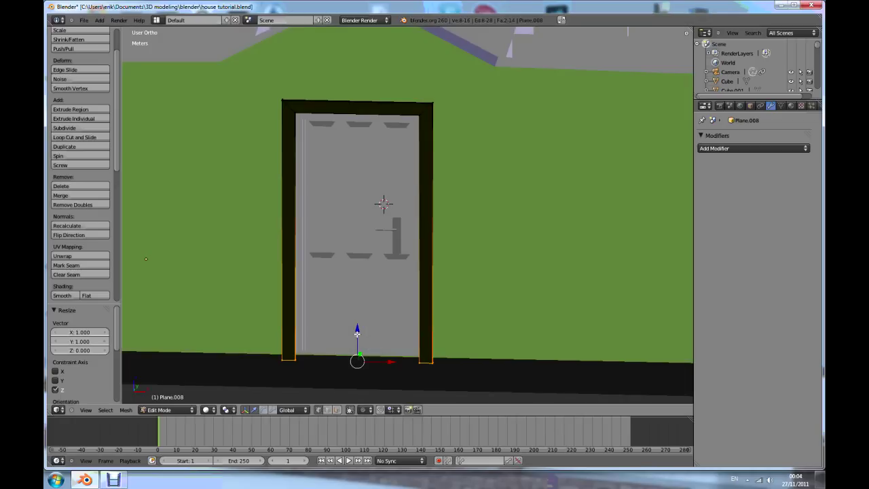
pyautogui.moveTo(357, 329); pyautogui.dragTo(359, 327)
pyautogui.moveTo(400, 337); pyautogui.dragTo(380, 348, button='middle')
pyautogui.press('Tab')
pyautogui.moveTo(380, 294); pyautogui.dragTo(378, 289, button='middle')
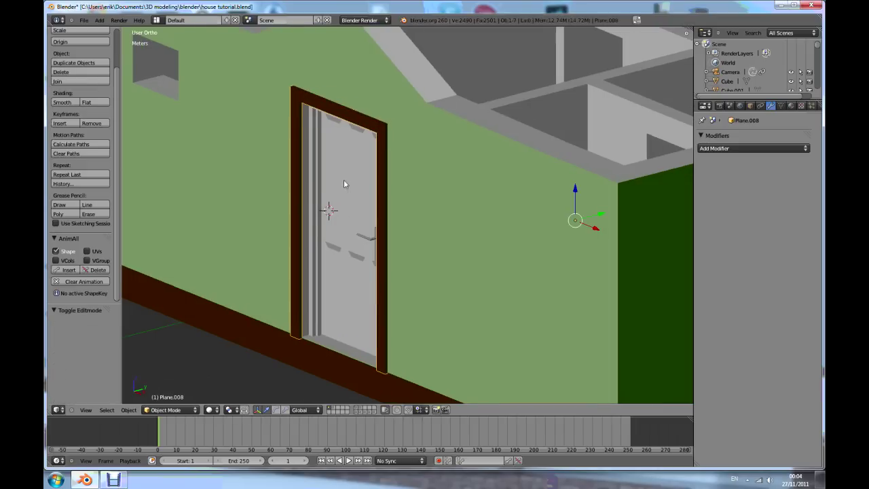
# - Remove Material.005, Material.017 and Material.016 from the door frame, leaving only the empty material slot
pyautogui.scroll(3, 306, 101)
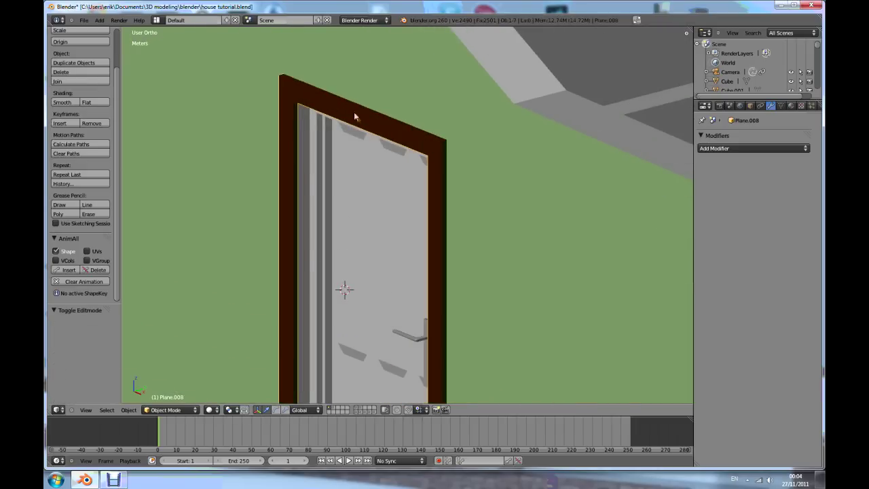
pyautogui.click(790, 105)
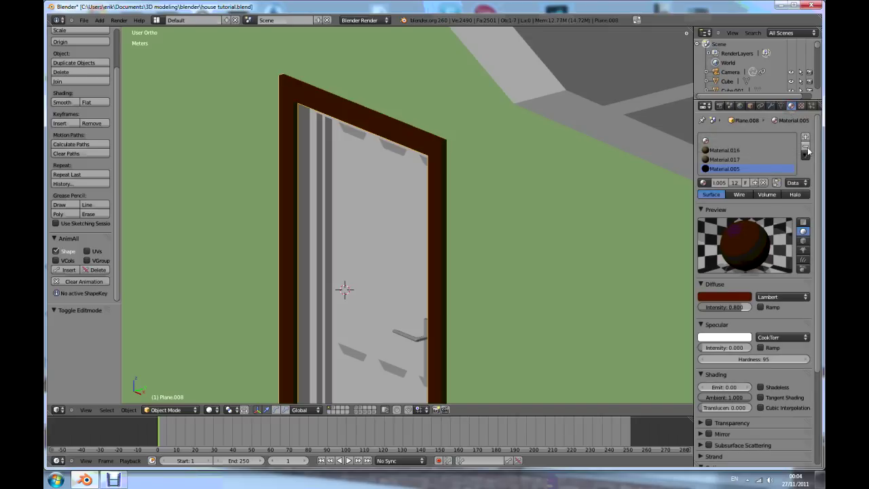
pyautogui.click(805, 146)
pyautogui.click(805, 146)
pyautogui.click(804, 145)
pyautogui.scroll(-6, 303, 258)
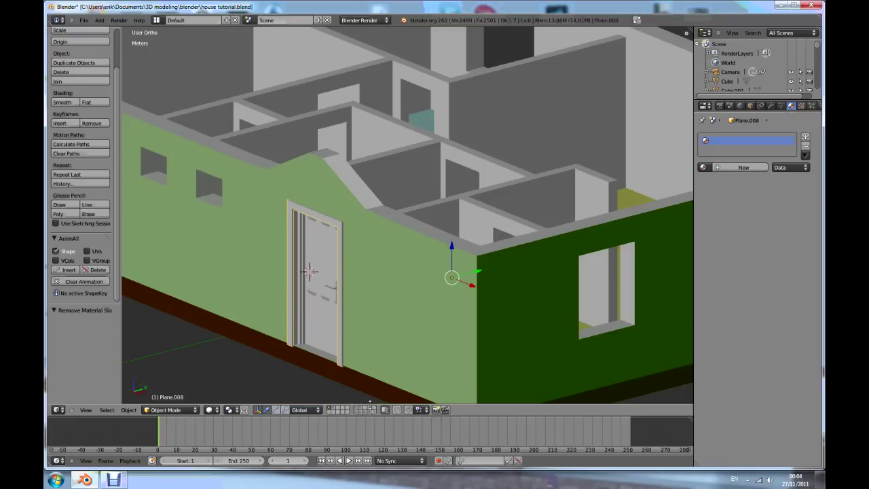
# - Show the layer holding the camera and lamps alongside the house and render the scene
pyautogui.keyDown('shift'); pyautogui.click(373, 411); pyautogui.keyUp('shift')
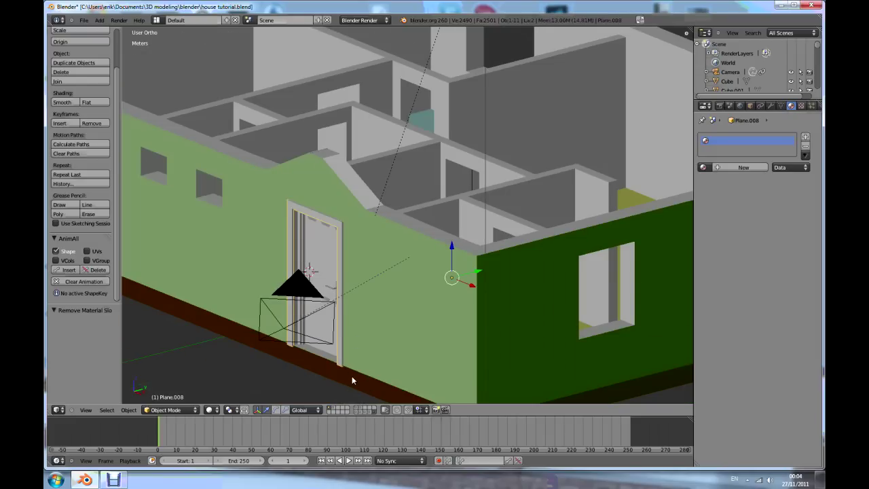
pyautogui.press('F12')
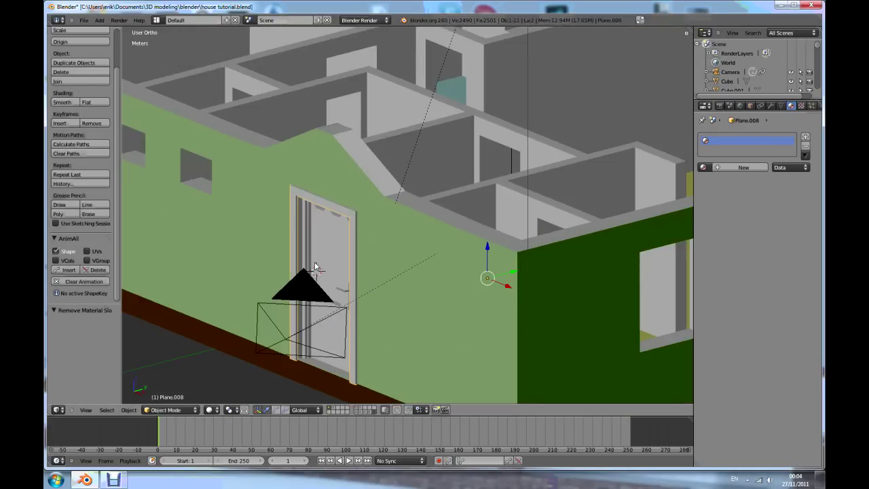
pyautogui.scroll(4, 322, 258)
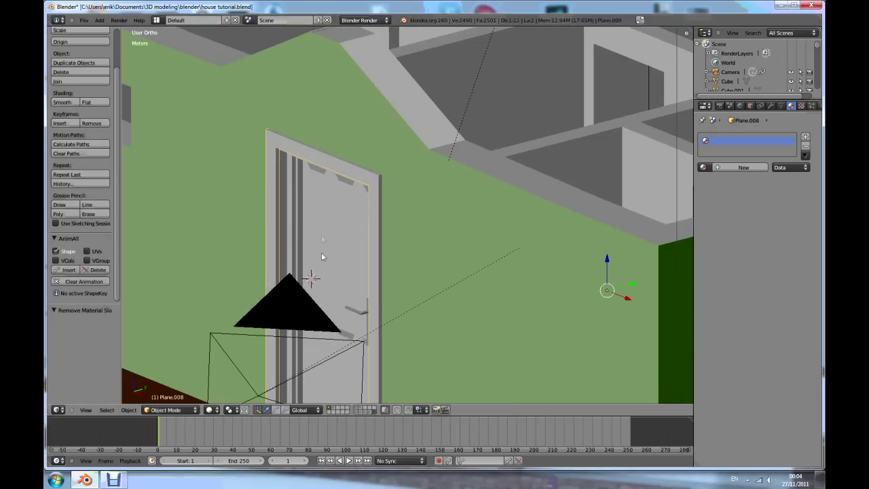
pyautogui.scroll(-4, 324, 224)
# - Duplicate the four outer corner vertices of the small window opening nearest the front door, offset 11.991 cm along the Y axis
pyautogui.rightClick(335, 224)
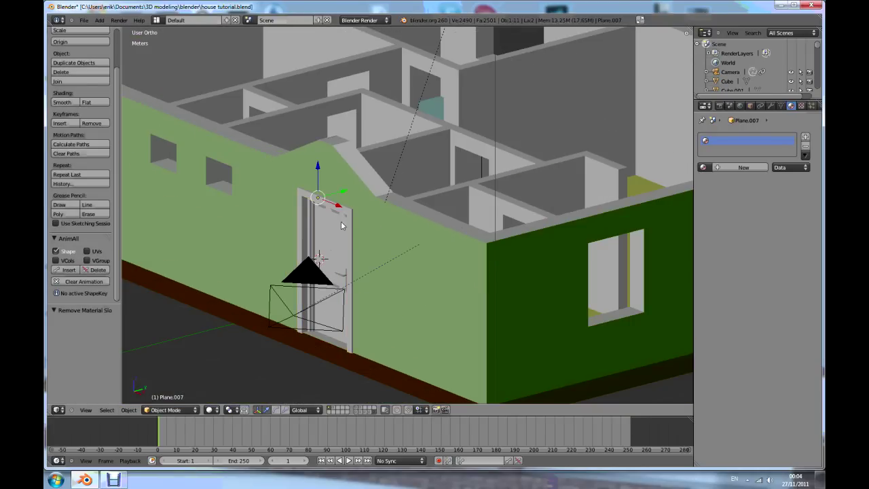
pyautogui.moveTo(333, 196); pyautogui.dragTo(265, 146, button='middle')
pyautogui.scroll(3, 340, 211)
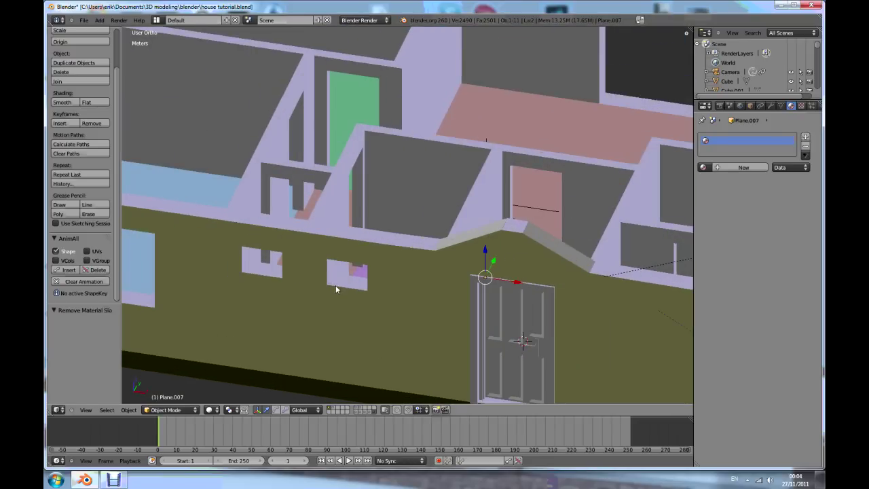
pyautogui.rightClick(340, 291)
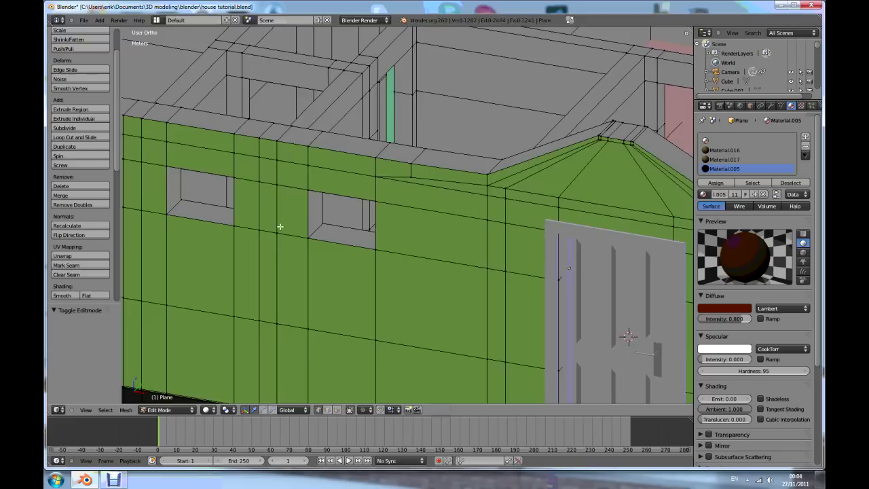
pyautogui.scroll(4, 279, 226)
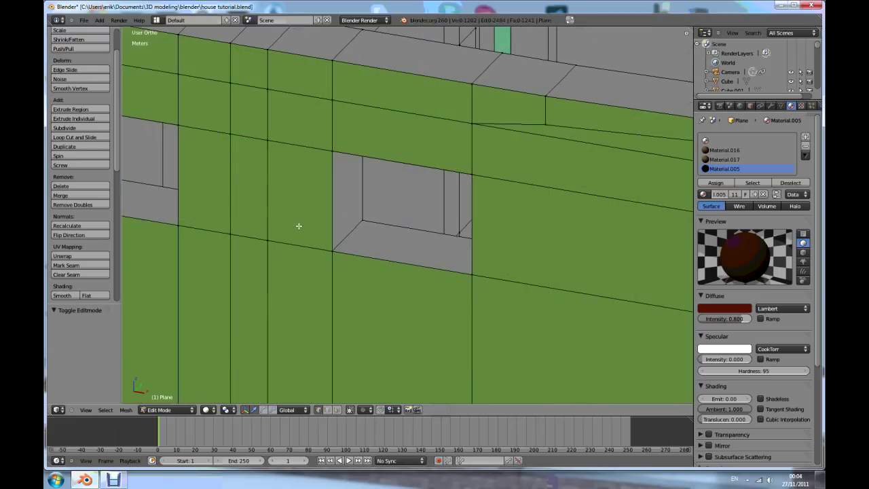
pyautogui.scroll(2, 340, 251)
pyautogui.rightClick(324, 251)
pyautogui.keyDown('shift'); pyautogui.rightClick(525, 285); pyautogui.keyUp('shift')
pyautogui.keyDown('shift'); pyautogui.rightClick(525, 141); pyautogui.keyUp('shift')
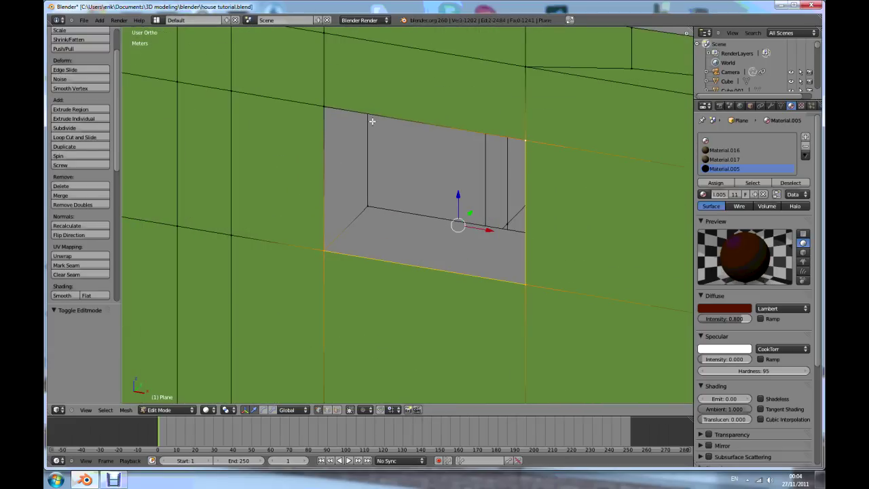
pyautogui.keyDown('shift'); pyautogui.rightClick(324, 104); pyautogui.keyUp('shift')
pyautogui.moveTo(314, 257); pyautogui.dragTo(348, 285, button='middle')
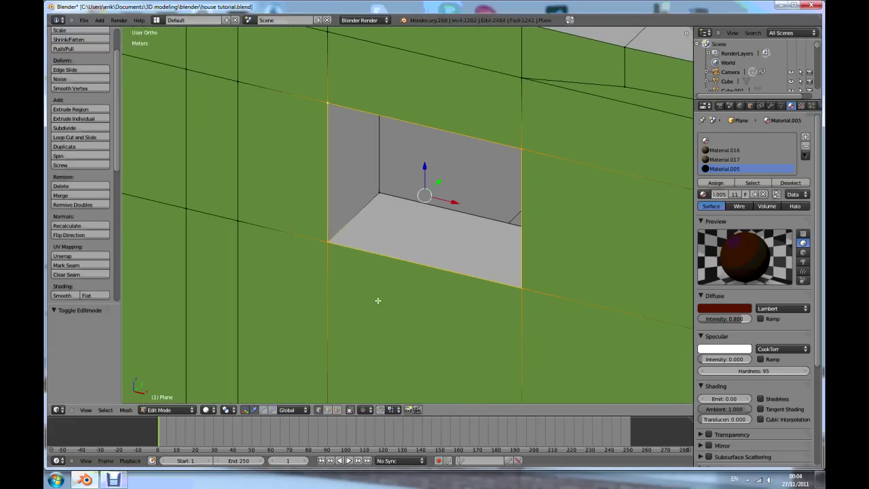
pyautogui.hotkey('shift', 'd')
pyautogui.press('y')
pyautogui.click(398, 281)
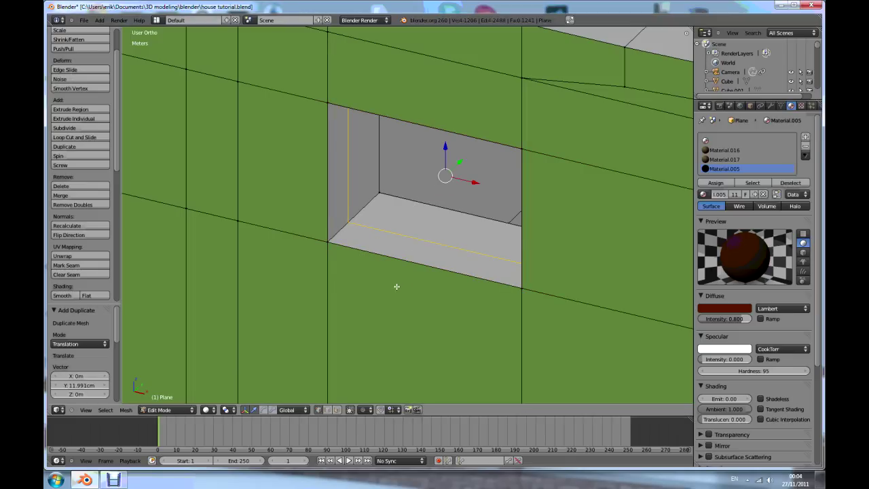
# - Separate the duplicated window outline from the house walls into its own object and select it
pyautogui.press('p')
pyautogui.click(393, 289)
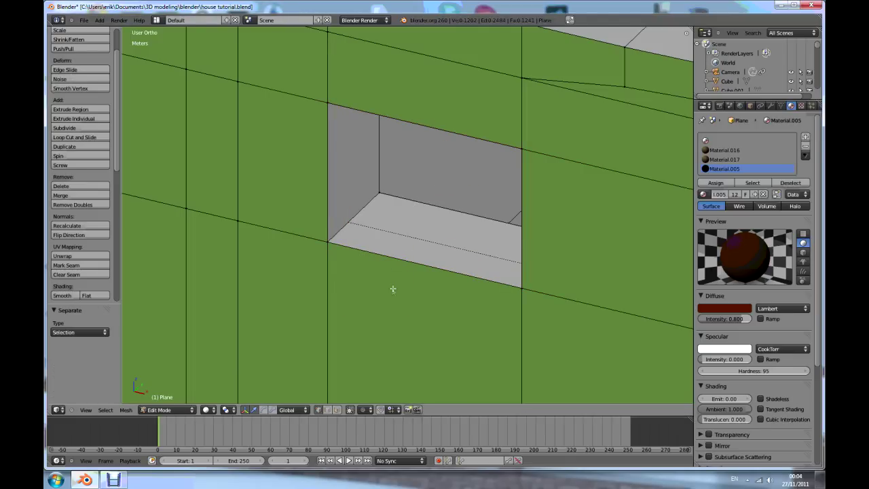
pyautogui.press('Tab')
pyautogui.rightClick(392, 234)
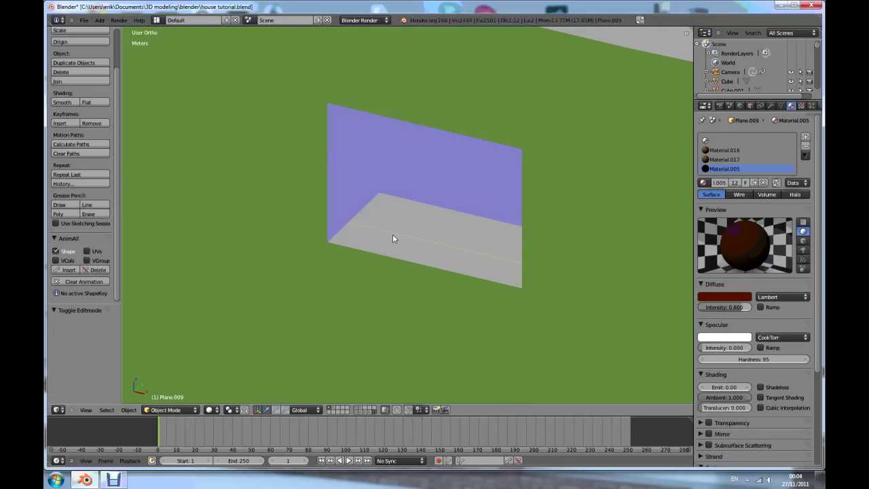
# - Extrude the window outline's edges in place and scale the new edges inward to 0.9 to form a flat frame
pyautogui.press('Tab')
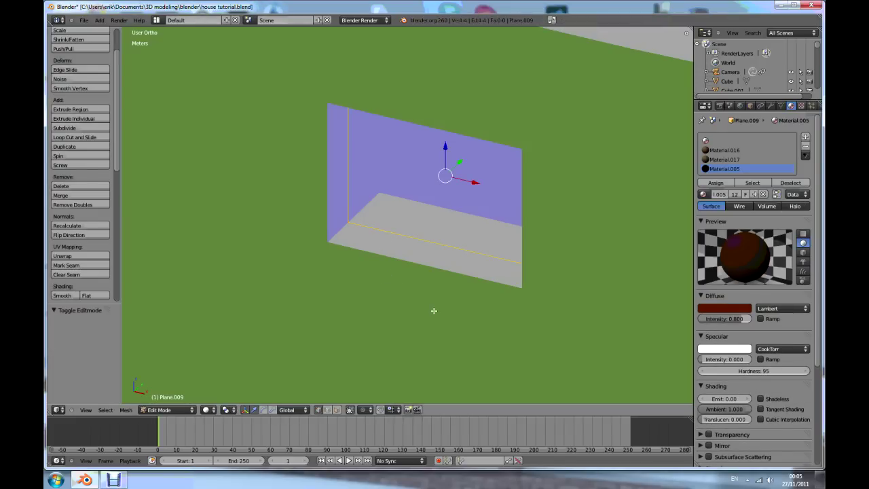
pyautogui.press('g')
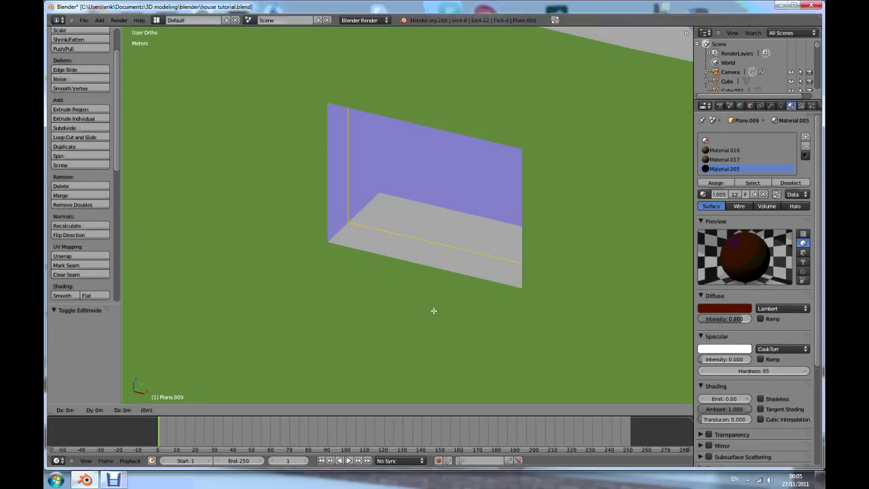
pyautogui.click(433, 310)
pyautogui.press('e')
pyautogui.press('s')
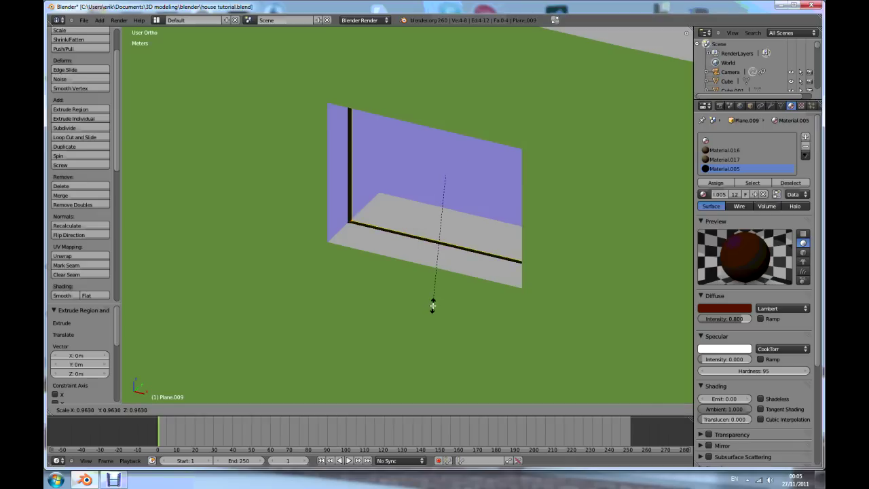
pyautogui.click(406, 272)
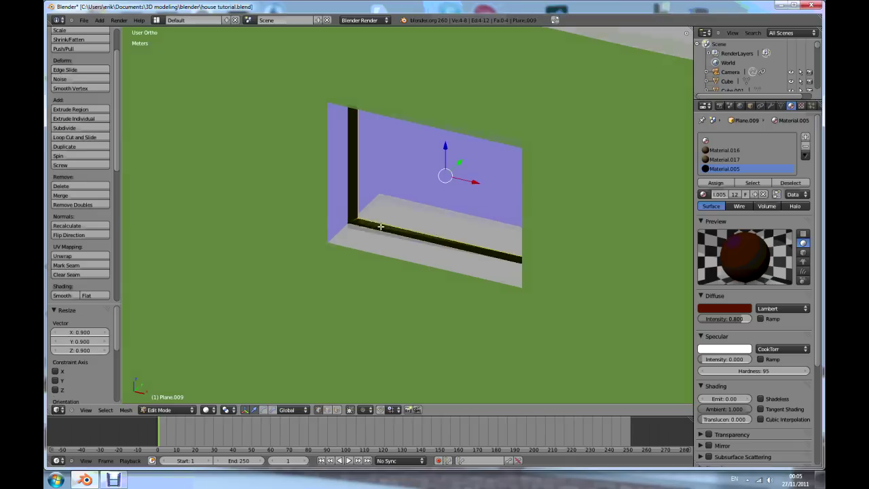
# - Extrude the whole flat window frame about 3.92 cm along the Y axis to give it thickness
pyautogui.moveTo(381, 224); pyautogui.dragTo(373, 241, button='middle')
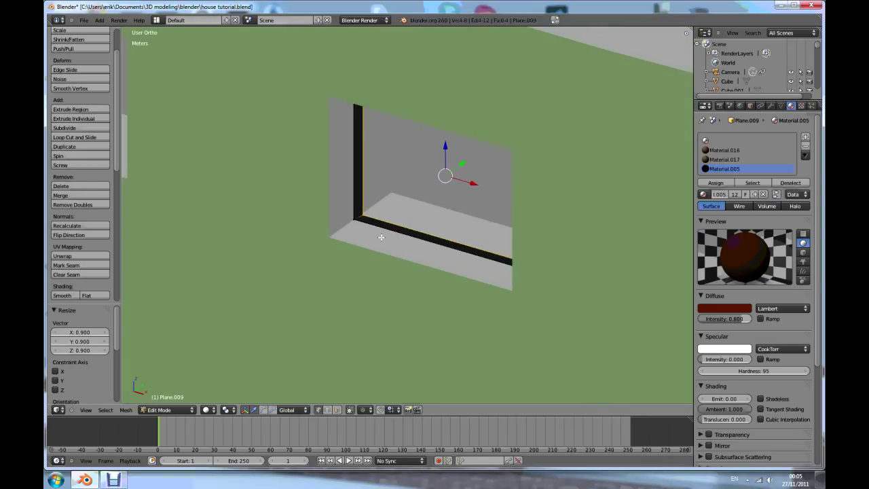
pyautogui.press('a')
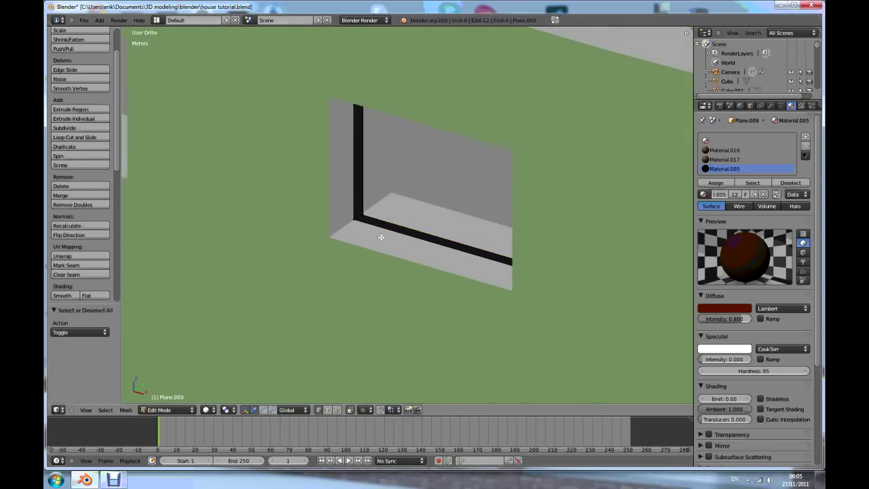
pyautogui.press('a')
pyautogui.press('z')
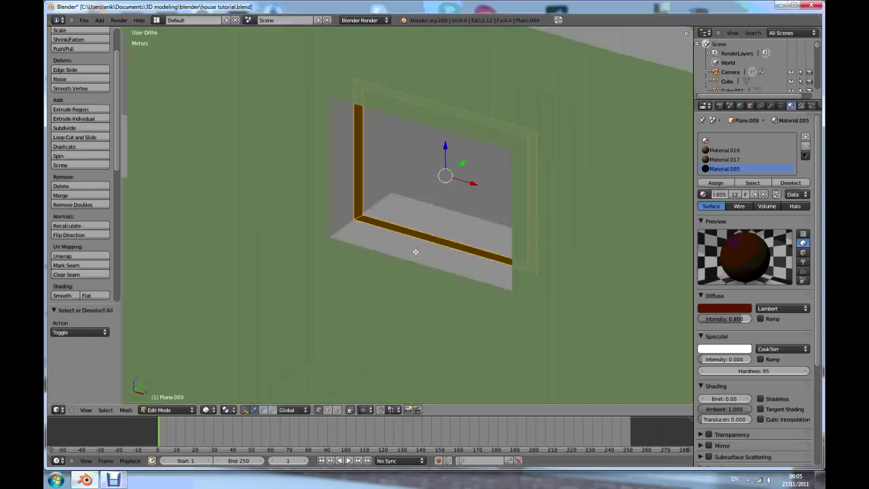
pyautogui.press('KP_Decimal')
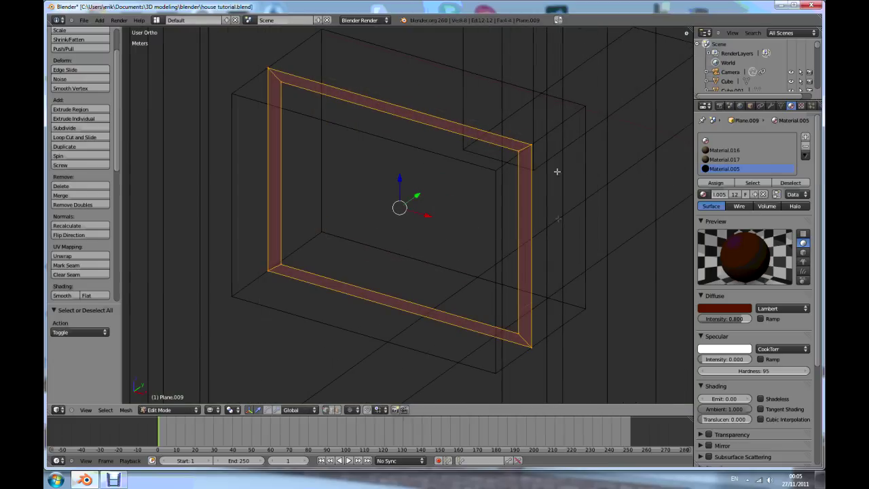
pyautogui.press('g')
pyautogui.press('y')
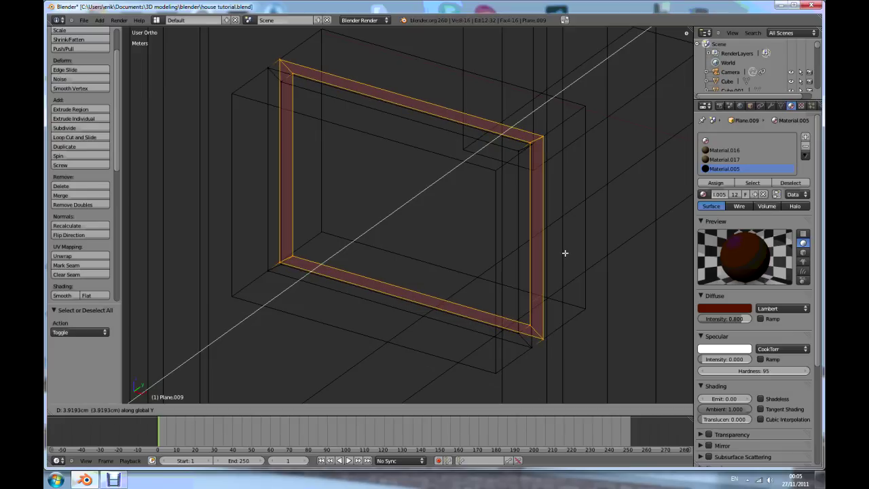
pyautogui.click(564, 252)
pyautogui.press('a')
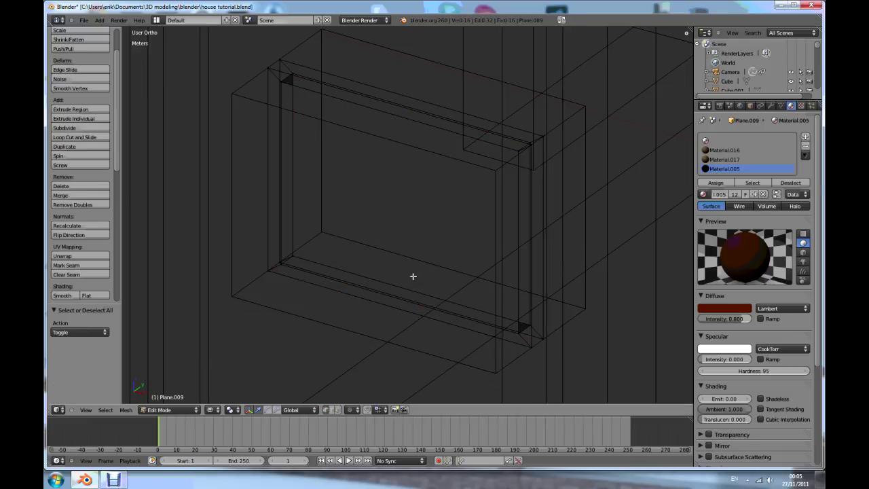
pyautogui.press('z')
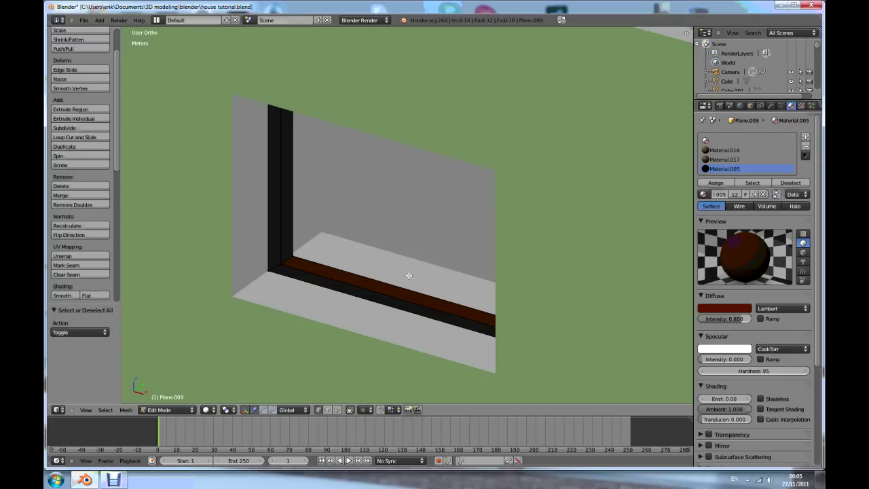
# - Remove Material.005, Material.017 and Material.016 from the window frame, leaving only the empty material slot
pyautogui.press('Tab')
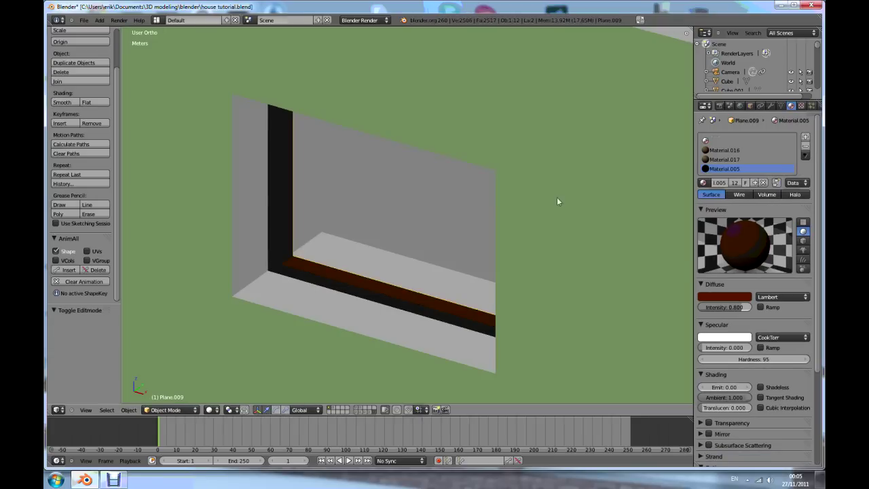
pyautogui.click(806, 147)
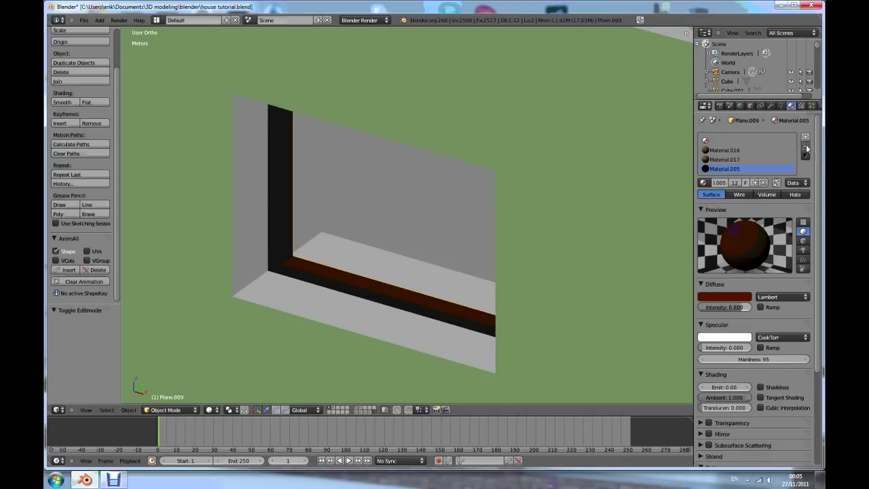
pyautogui.click(805, 147)
pyautogui.click(806, 147)
pyautogui.click(806, 147)
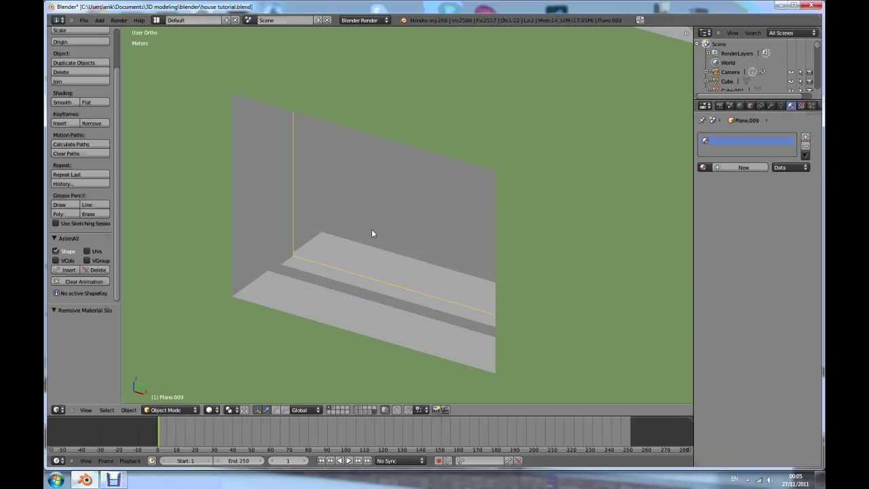
# - Isolate the window frame in local view and set its origin to its geometry
pyautogui.press('KP_Divide')
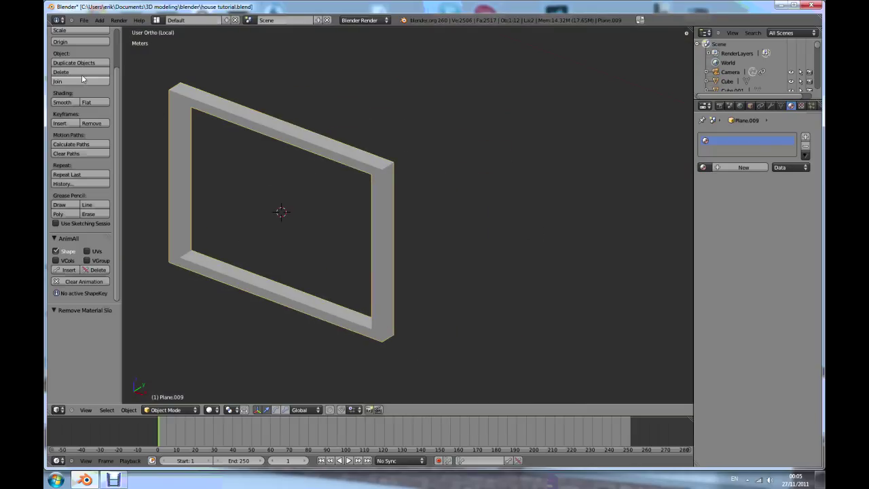
pyautogui.click(80, 42)
pyautogui.click(85, 52)
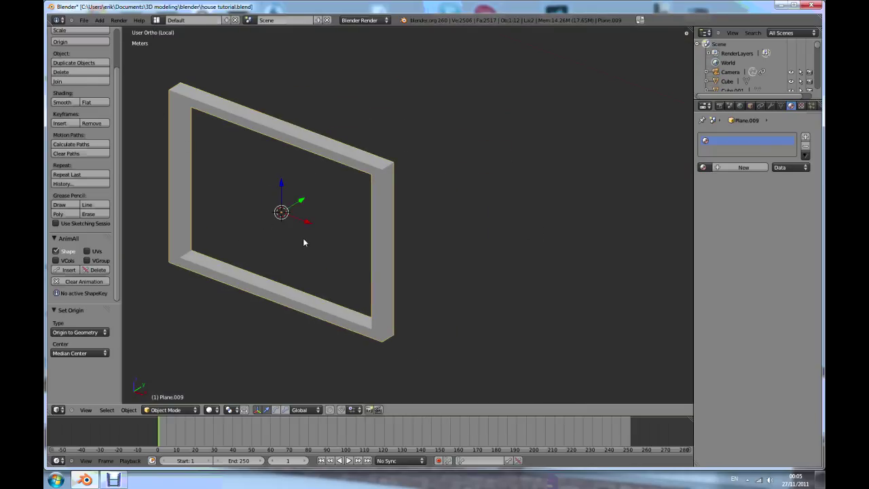
# - Add a centred loop cut with zero edge slide around the inner faces of the window frame
pyautogui.scroll(-2, 303, 242)
pyautogui.scroll(3, 196, 228)
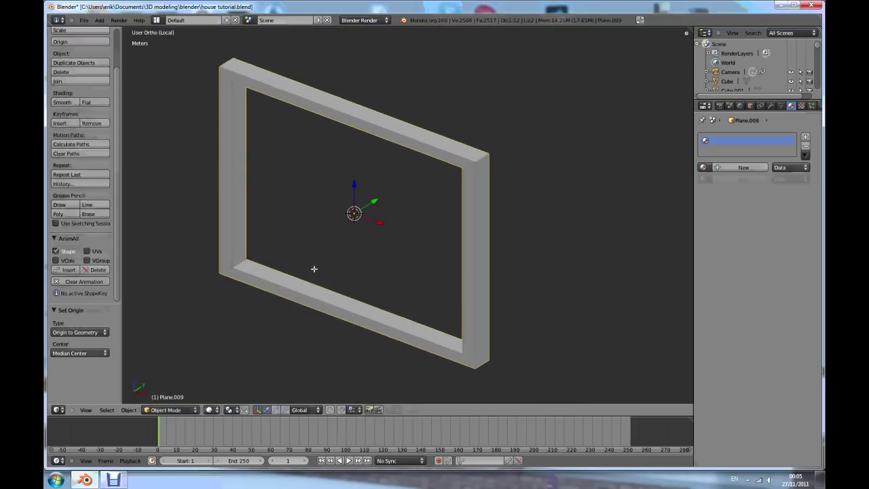
pyautogui.press('Tab')
pyautogui.moveTo(247, 269); pyautogui.dragTo(243, 270, button='middle')
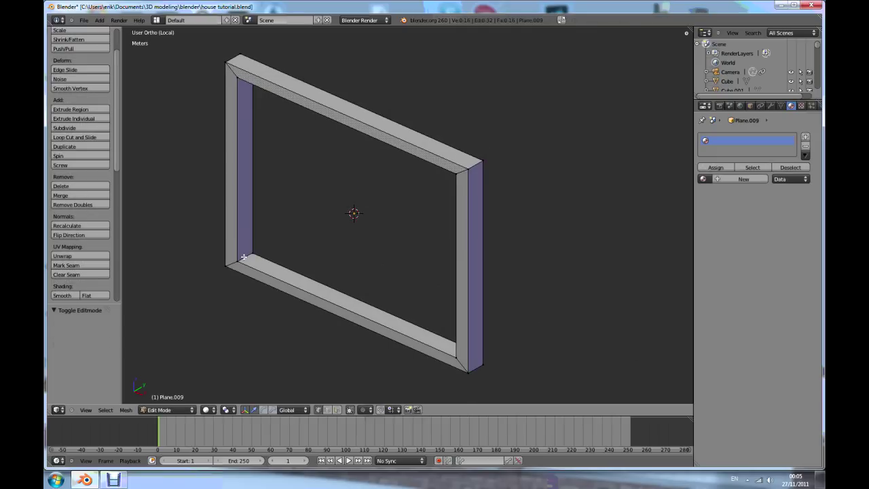
pyautogui.hotkey('ctrl', 'r')
pyautogui.click(248, 257)
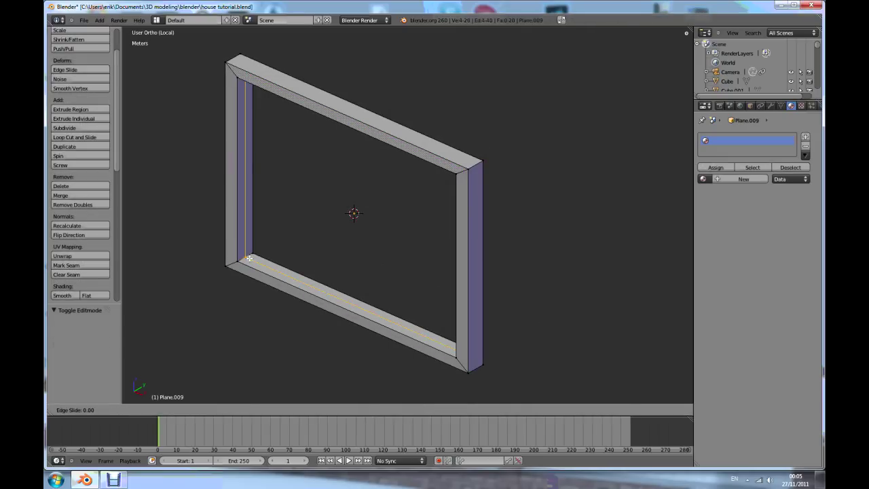
pyautogui.click(248, 257)
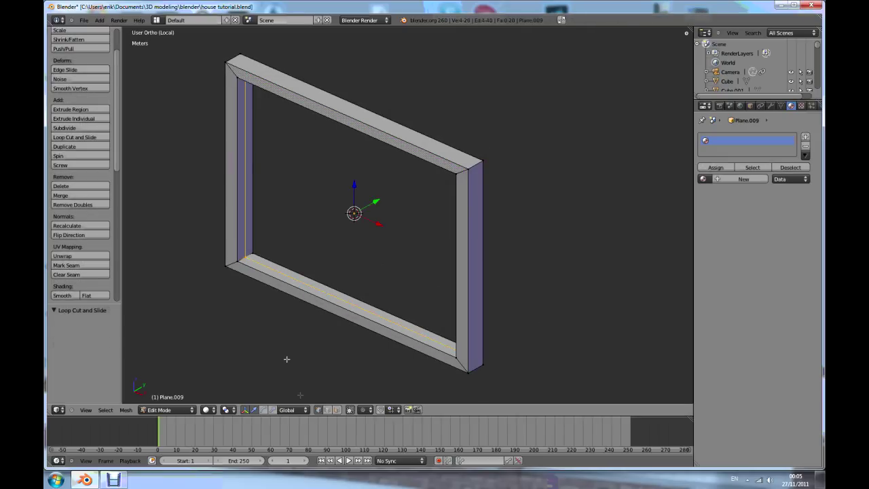
# - Extrude one of the two inner face rings in place and scale it inward to about 0.93, excluding the Y axis
pyautogui.click(337, 410)
pyautogui.scroll(1, 252, 257)
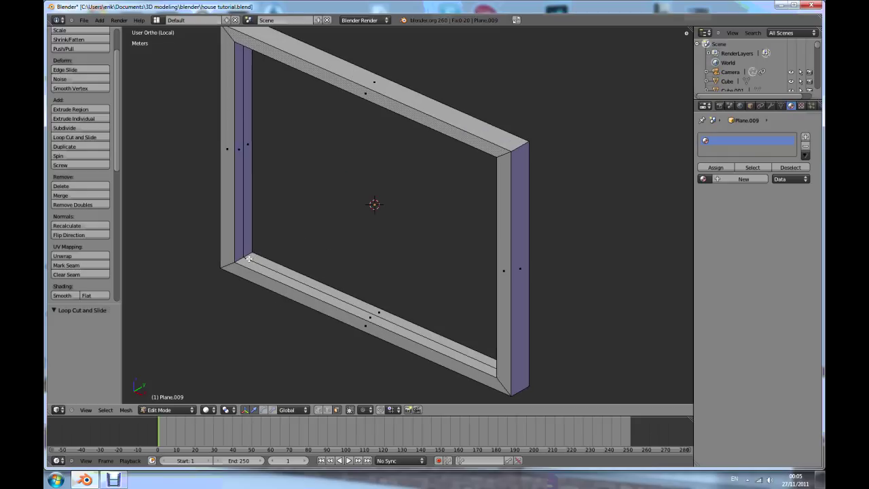
pyautogui.keyDown('alt'); pyautogui.rightClick(239, 259); pyautogui.keyUp('alt')
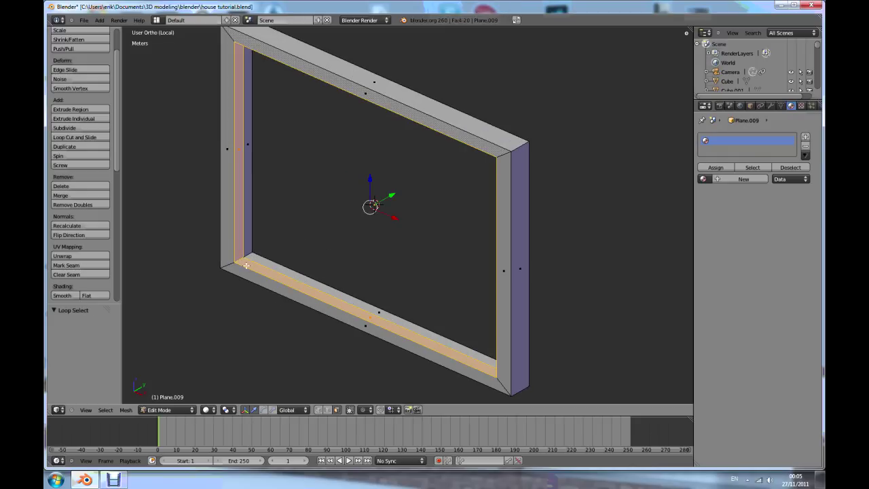
pyautogui.scroll(-2, 299, 306)
pyautogui.moveTo(325, 328); pyautogui.dragTo(340, 331, button='middle')
pyautogui.press('e')
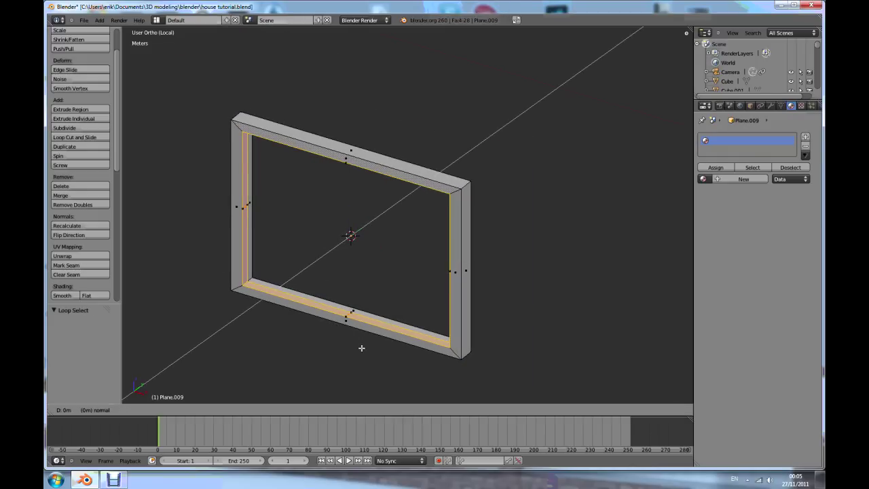
pyautogui.rightClick(361, 347)
pyautogui.press('s')
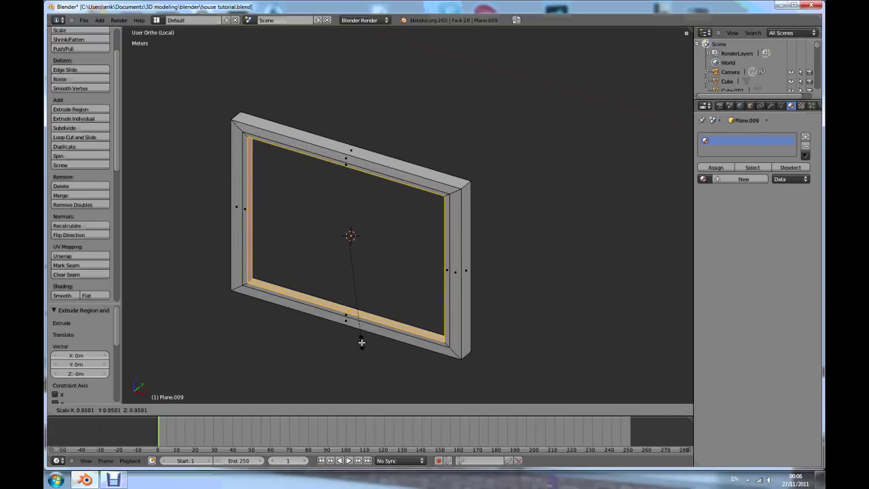
pyautogui.hotkey('shift', 'y')
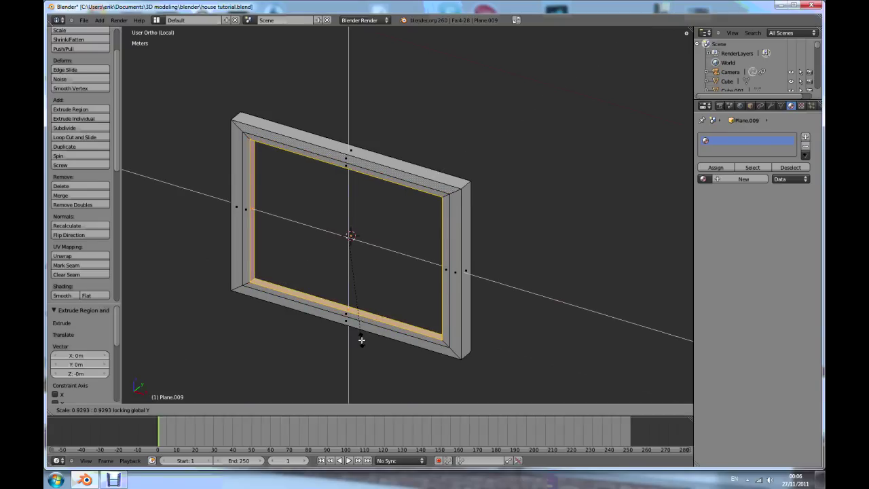
pyautogui.click(362, 339)
pyautogui.moveTo(364, 291); pyautogui.dragTo(246, 288, button='middle')
pyautogui.press('a')
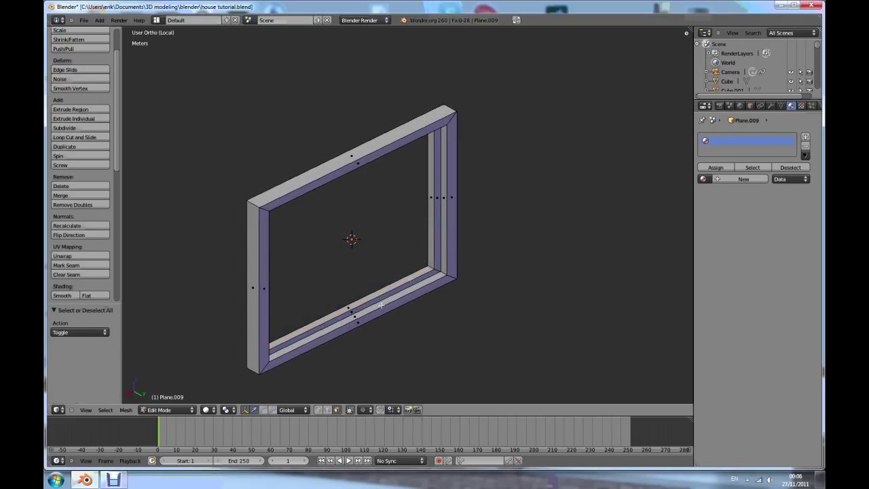
# - Duplicate the frame's recessed inner face ring and separate the copy into its own object
pyautogui.scroll(3, 442, 275)
pyautogui.scroll(-5, 439, 268)
pyautogui.moveTo(316, 306)
pyautogui.mouseDown(button='middle')
pyautogui.moveTo(413, 298)
pyautogui.moveTo(315, 299)
pyautogui.mouseUp(button='middle')
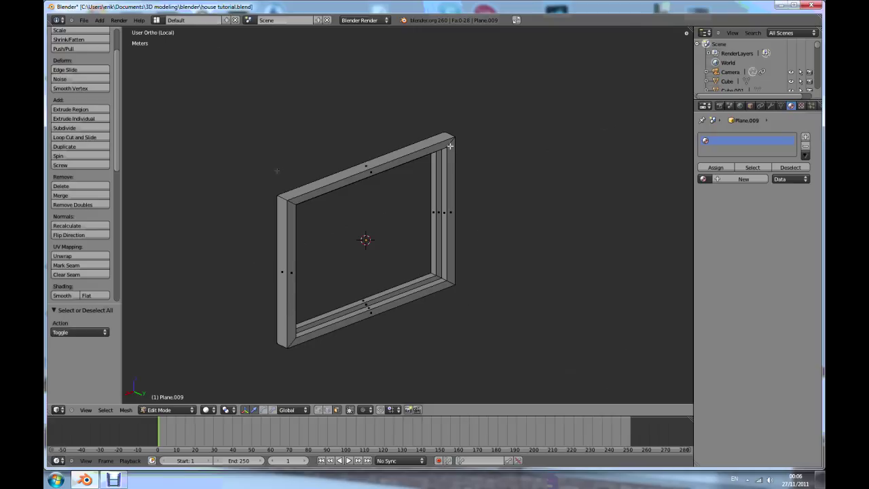
pyautogui.scroll(3, 415, 285)
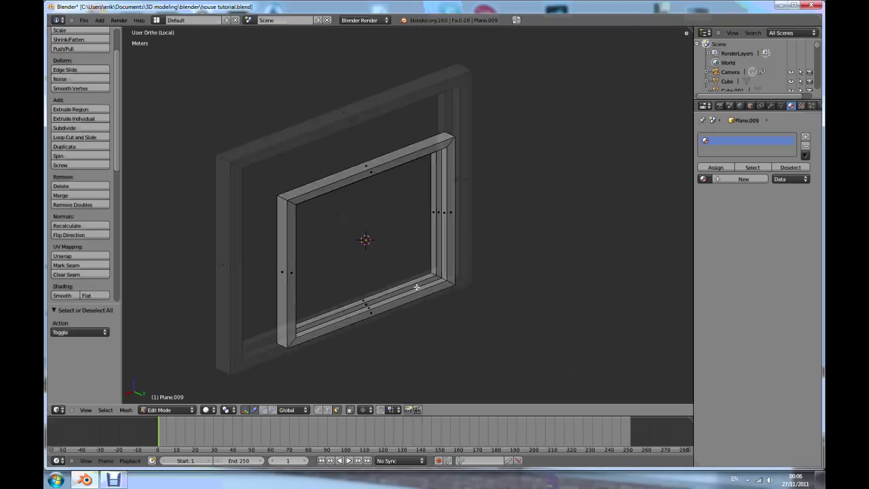
pyautogui.scroll(1, 464, 280)
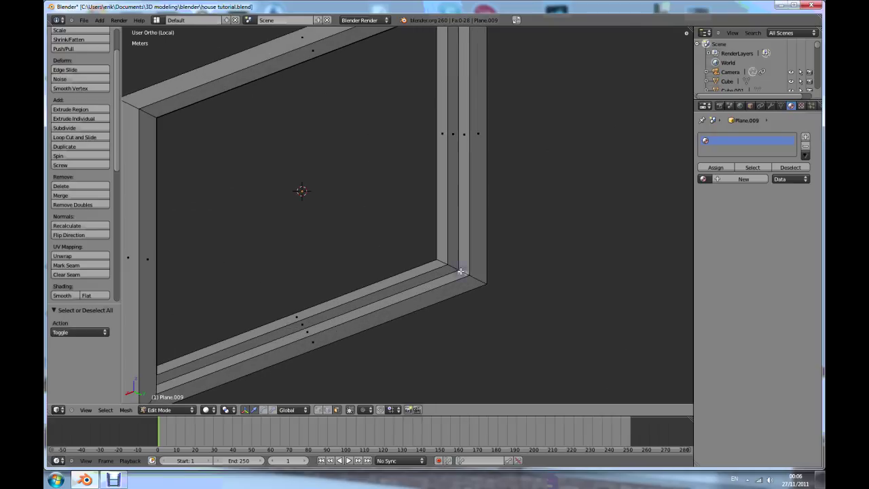
pyautogui.keyDown('alt'); pyautogui.rightClick(463, 271); pyautogui.keyUp('alt')
pyautogui.scroll(-3, 343, 283)
pyautogui.moveTo(342, 283); pyautogui.dragTo(352, 294, button='middle')
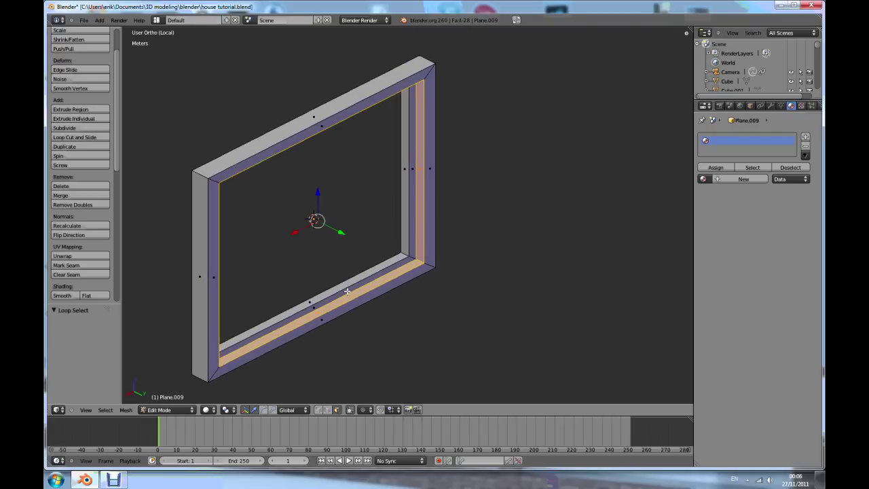
pyautogui.hotkey('shift', 'd')
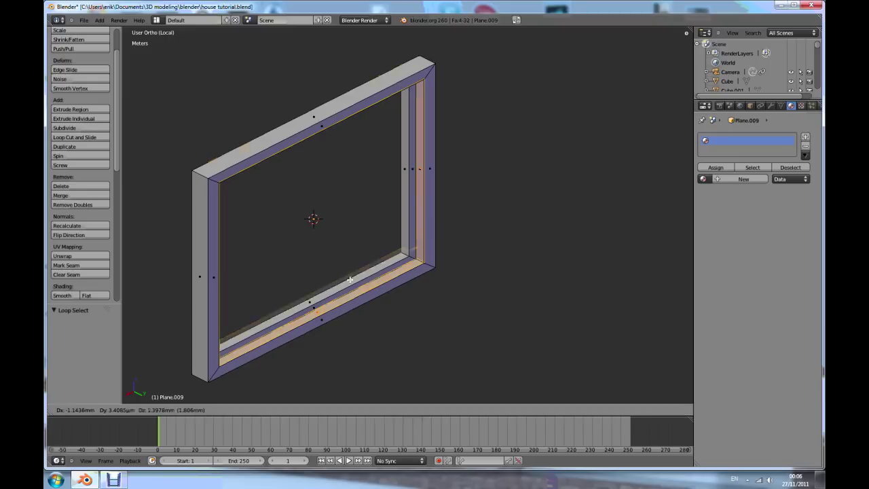
pyautogui.click(380, 297)
pyautogui.press('p')
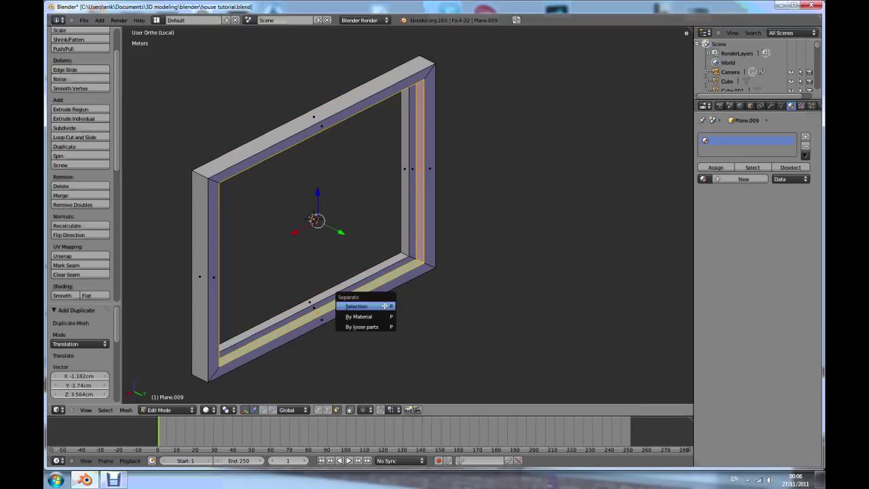
pyautogui.click(377, 306)
pyautogui.press('Tab')
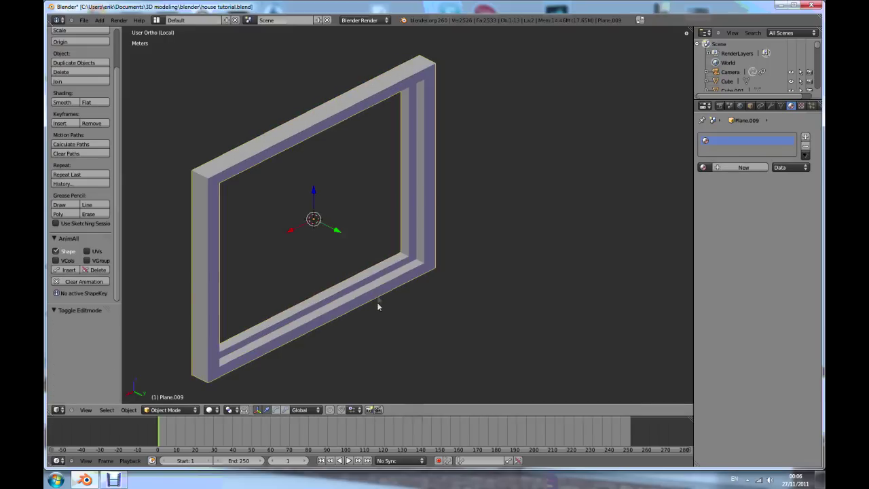
# - Extrude the separated ring's faces in place and scale them inward, excluding the Y axis, to form the inner window frame
pyautogui.rightClick(381, 282)
pyautogui.press('Tab')
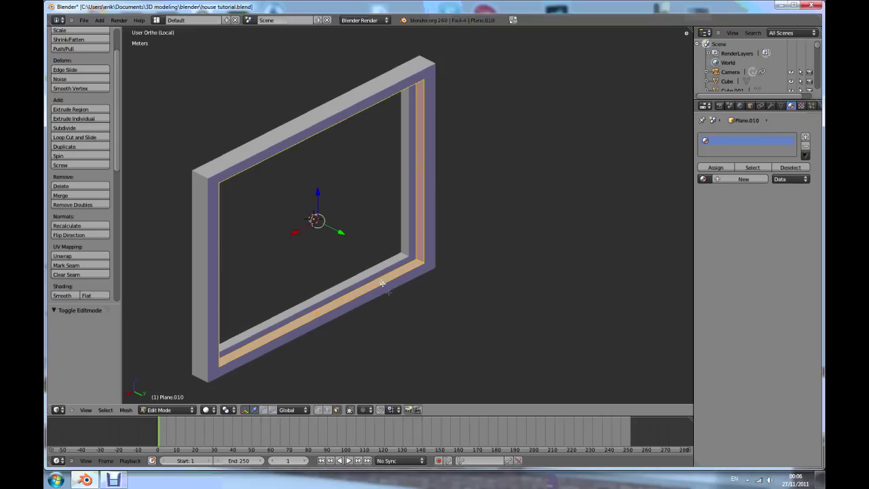
pyautogui.press('e')
pyautogui.rightClick(416, 329)
pyautogui.press('s')
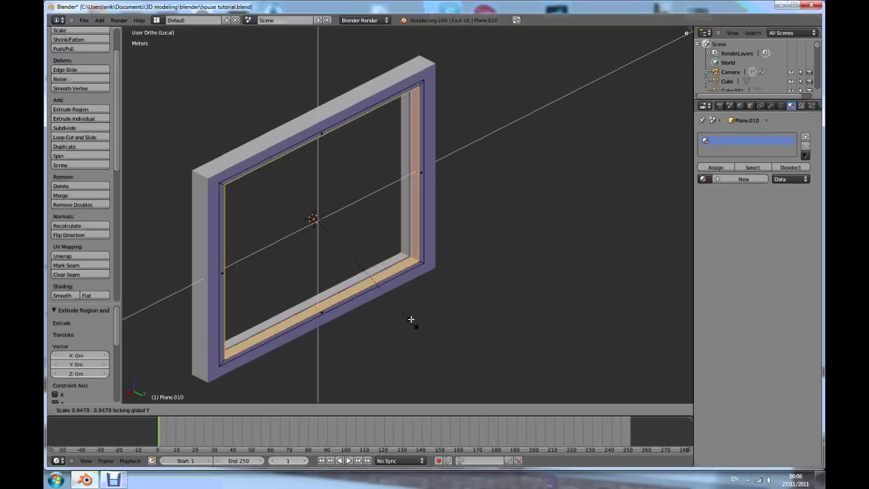
pyautogui.click(408, 311)
pyautogui.moveTo(264, 283)
pyautogui.mouseDown(button='middle')
pyautogui.moveTo(362, 293)
pyautogui.moveTo(381, 270)
pyautogui.moveTo(255, 278)
pyautogui.mouseUp(button='middle')
pyautogui.press('a')
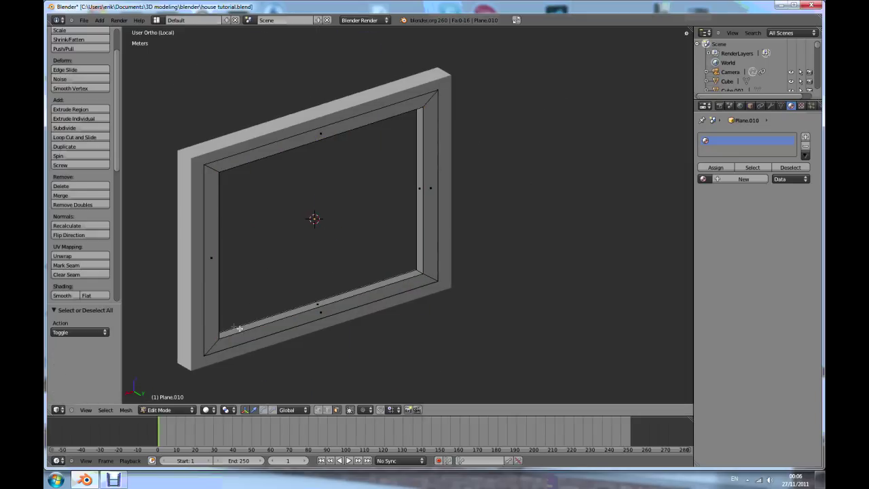
# - Select the inner frame's outward-facing face ring and move it about 9.56 mm along the Y axis
pyautogui.scroll(1, 242, 331)
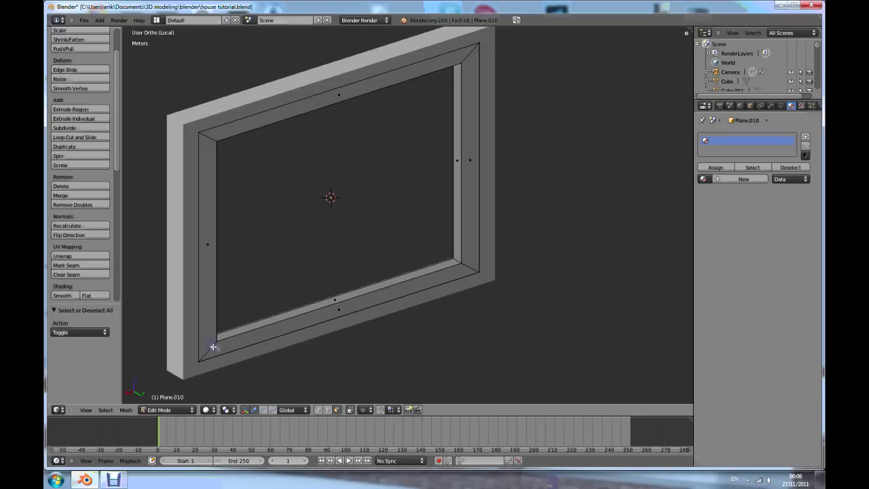
pyautogui.keyDown('alt'); pyautogui.rightClick(213, 346); pyautogui.keyUp('alt')
pyautogui.moveTo(281, 299); pyautogui.dragTo(303, 312, button='middle')
pyautogui.moveTo(366, 215); pyautogui.dragTo(374, 350)
pyautogui.moveTo(374, 351); pyautogui.dragTo(227, 343, button='middle')
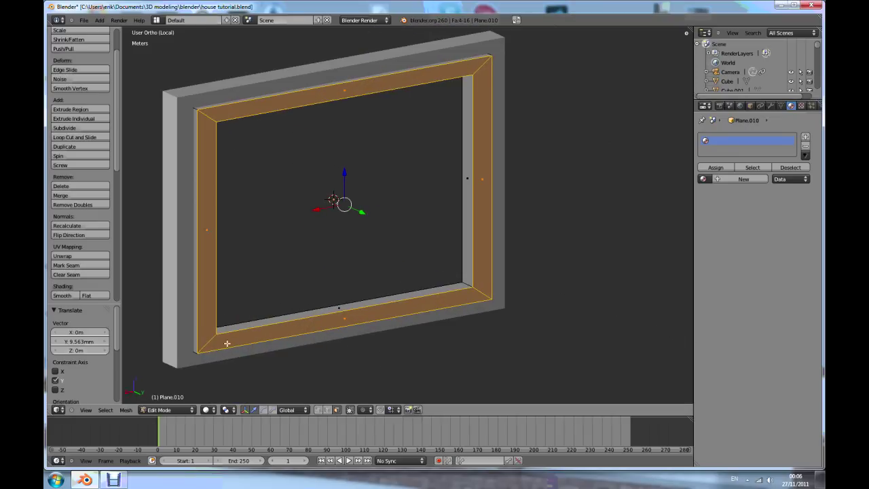
# - Add a loop cut around the inner frame's outward-facing face ring, slid partway towards its outer edge
pyautogui.hotkey('ctrl', 'r')
pyautogui.click(208, 343)
pyautogui.rightClick(211, 341)
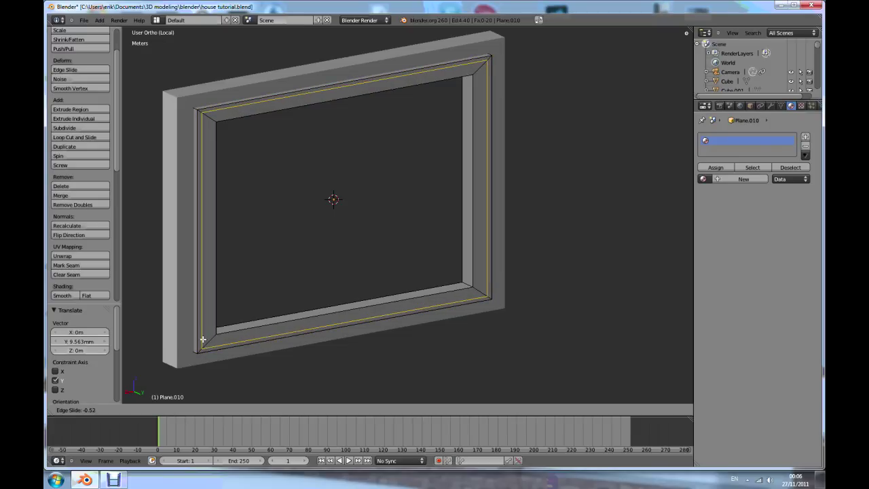
pyautogui.click(208, 335)
pyautogui.moveTo(248, 343); pyautogui.dragTo(304, 424, button='middle')
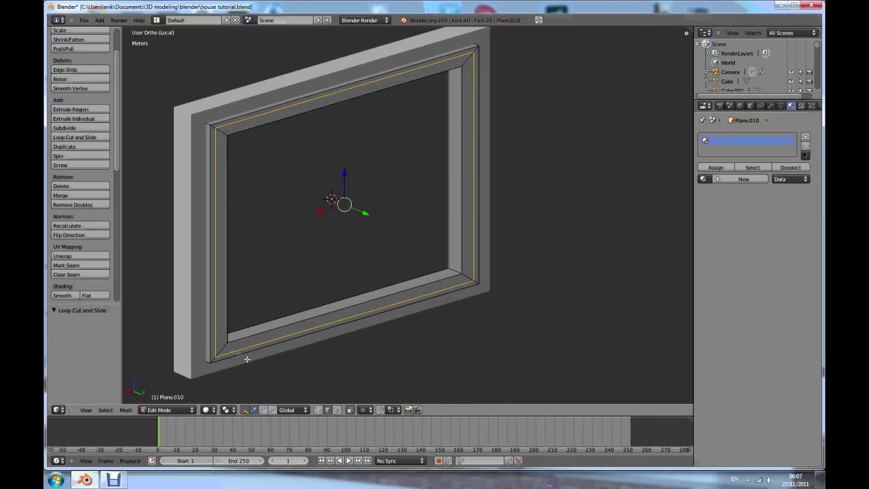
# - Select the inner strip of the divided face ring and move it slightly along the Y axis to shape a sloped profile
pyautogui.click(337, 409)
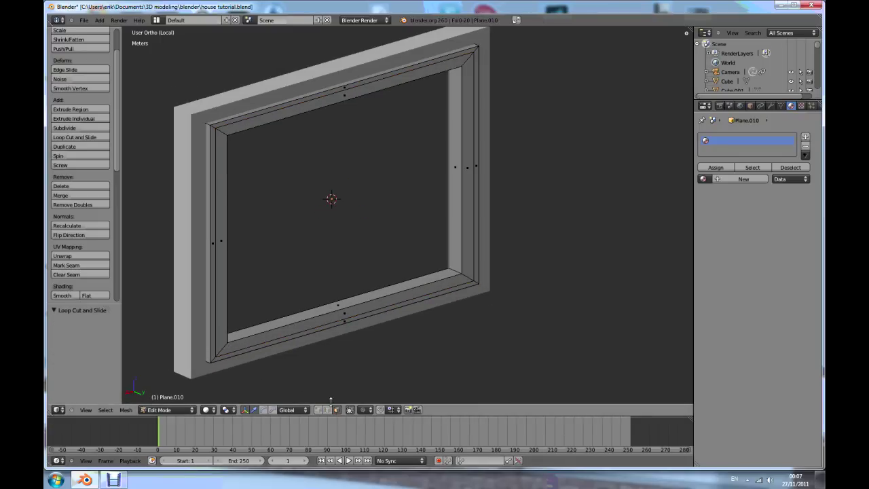
pyautogui.keyDown('alt'); pyautogui.rightClick(221, 347); pyautogui.keyUp('alt')
pyautogui.moveTo(260, 323); pyautogui.dragTo(363, 229, button='middle')
pyautogui.moveTo(372, 215); pyautogui.dragTo(377, 216)
pyautogui.moveTo(380, 330)
pyautogui.mouseDown(button='middle')
pyautogui.moveTo(410, 308)
pyautogui.moveTo(346, 327)
pyautogui.moveTo(300, 314)
pyautogui.moveTo(321, 318)
pyautogui.moveTo(320, 330)
pyautogui.moveTo(304, 314)
pyautogui.moveTo(326, 333)
pyautogui.moveTo(305, 338)
pyautogui.moveTo(324, 310)
pyautogui.mouseUp(button='middle')
pyautogui.press('Tab')
pyautogui.scroll(-4, 325, 310)
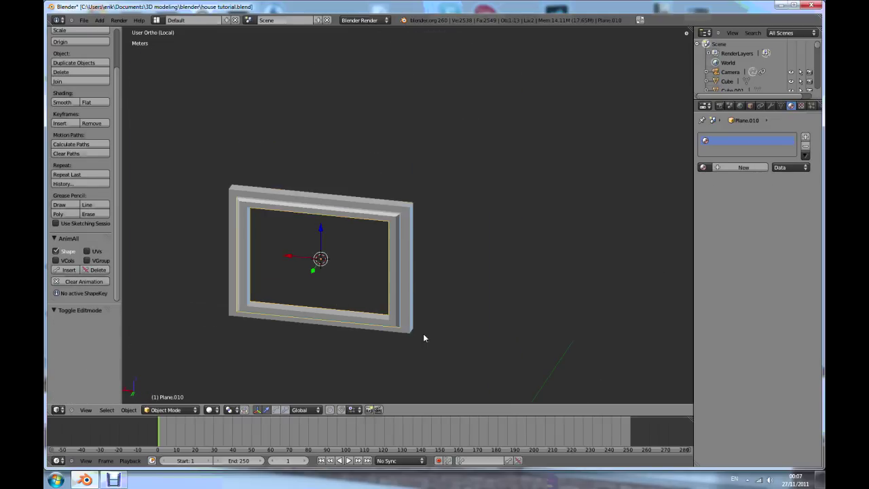
pyautogui.scroll(3, 403, 320)
pyautogui.scroll(-3, 402, 271)
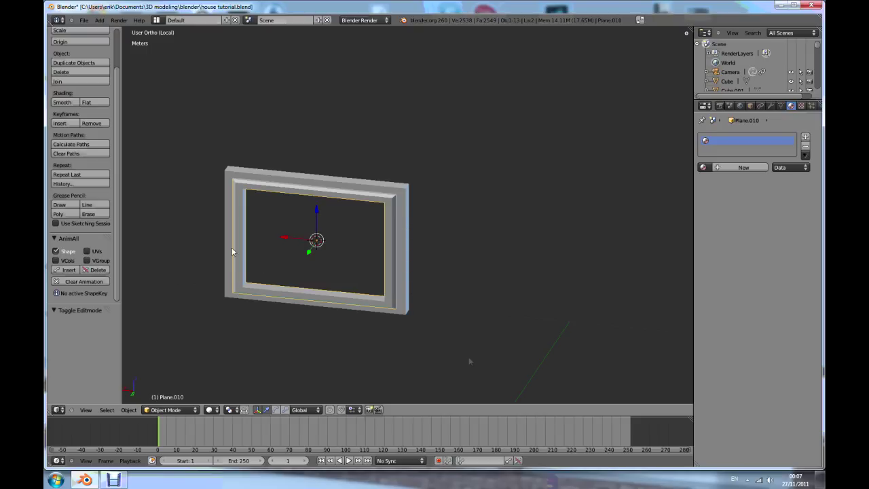
# - Select the upper corner vertex on the inner frame's outer edge and snap the 3D cursor to it
pyautogui.moveTo(292, 285); pyautogui.dragTo(245, 285, button='middle')
pyautogui.scroll(2, 407, 183)
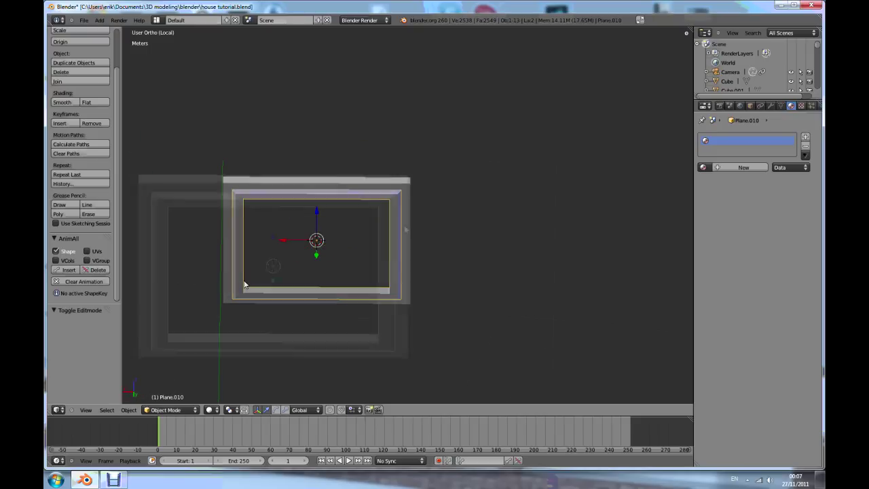
pyautogui.scroll(-3, 405, 222)
pyautogui.scroll(4, 398, 212)
pyautogui.scroll(1, 401, 215)
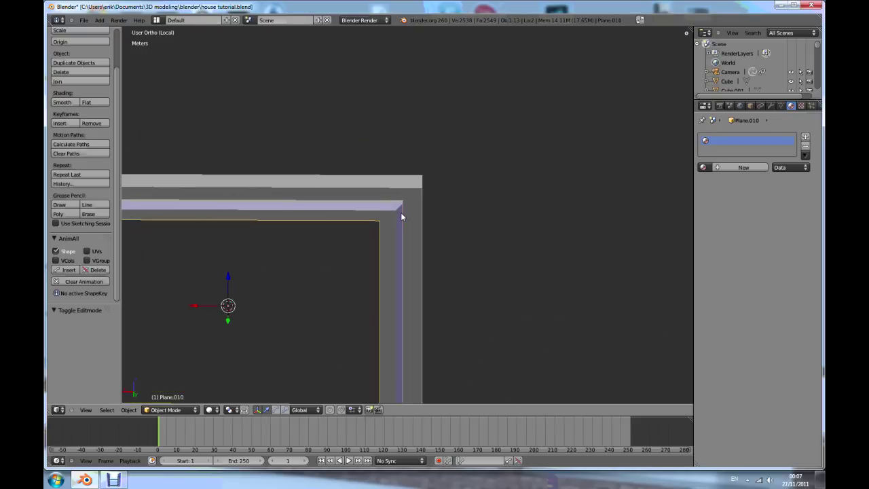
pyautogui.press('Tab')
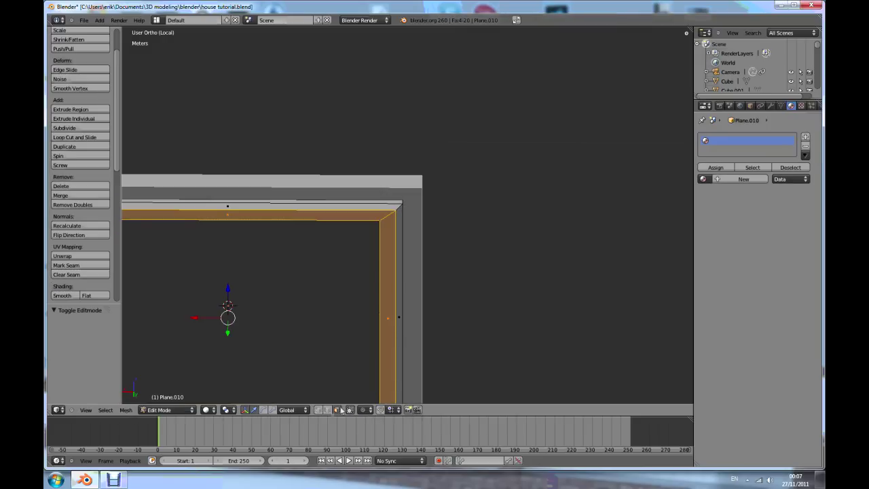
pyautogui.click(320, 409)
pyautogui.moveTo(408, 214)
pyautogui.mouseDown(button='middle')
pyautogui.moveTo(405, 205)
pyautogui.moveTo(405, 228)
pyautogui.moveTo(390, 251)
pyautogui.mouseUp(button='middle')
pyautogui.press('z')
pyautogui.rightClick(401, 223)
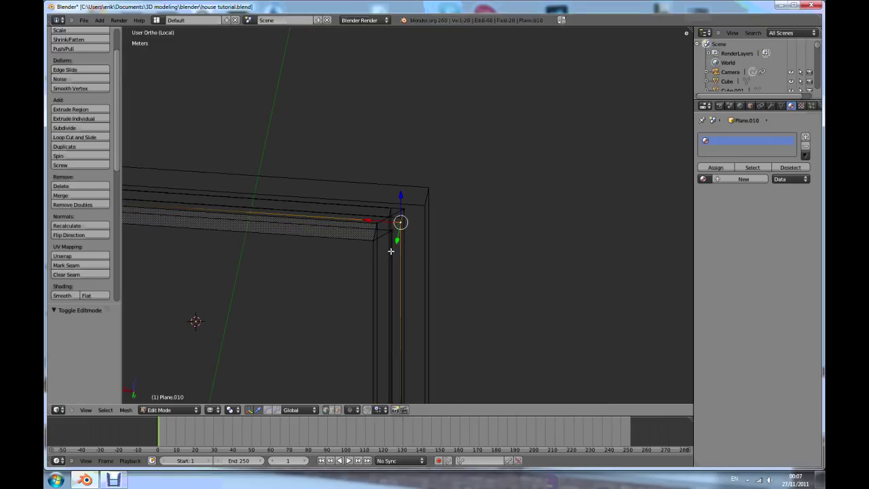
pyautogui.hotkey('shift', 's')
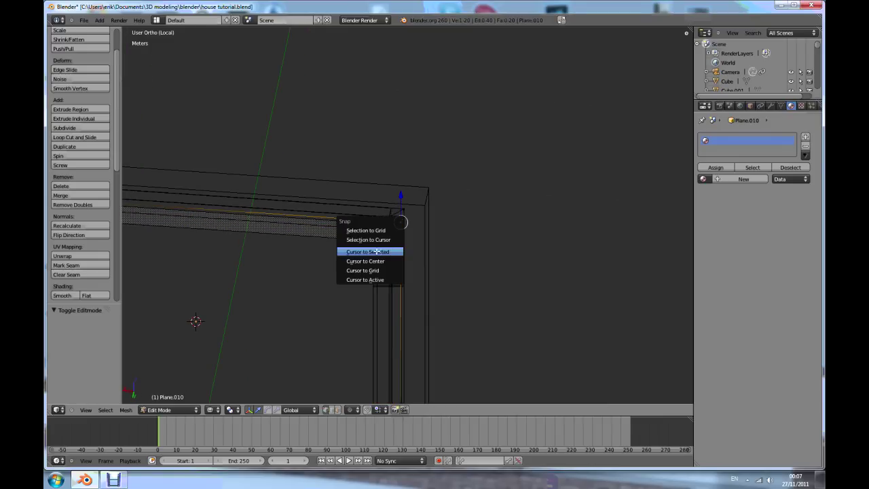
pyautogui.click(377, 251)
# - Set the inner frame's origin to the 3D cursor and return to solid shading
pyautogui.press('Tab')
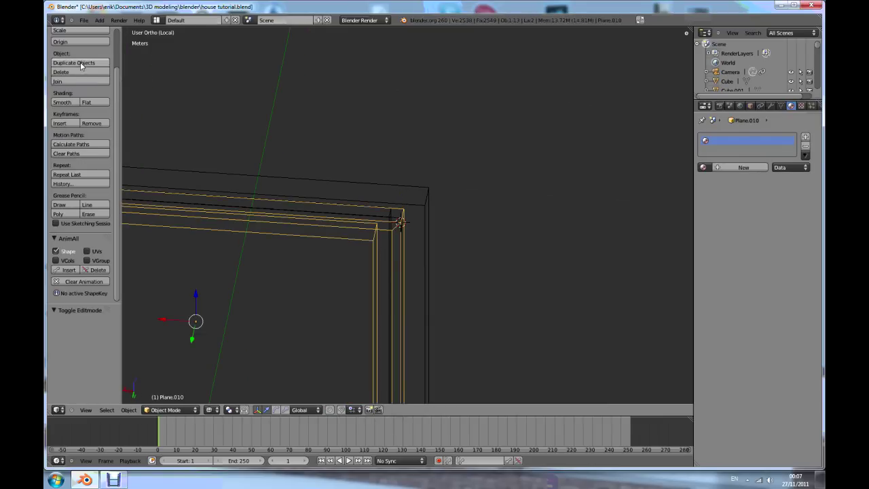
pyautogui.click(79, 42)
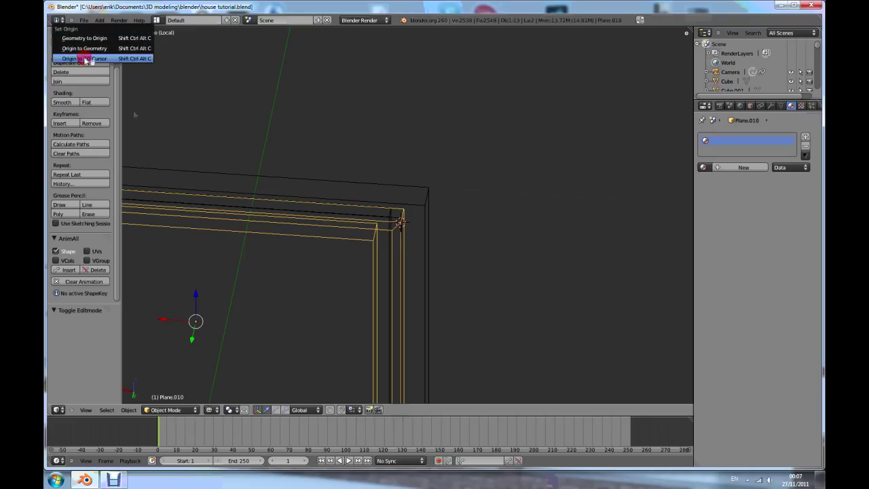
pyautogui.click(85, 59)
pyautogui.press('z')
pyautogui.scroll(-5, 373, 282)
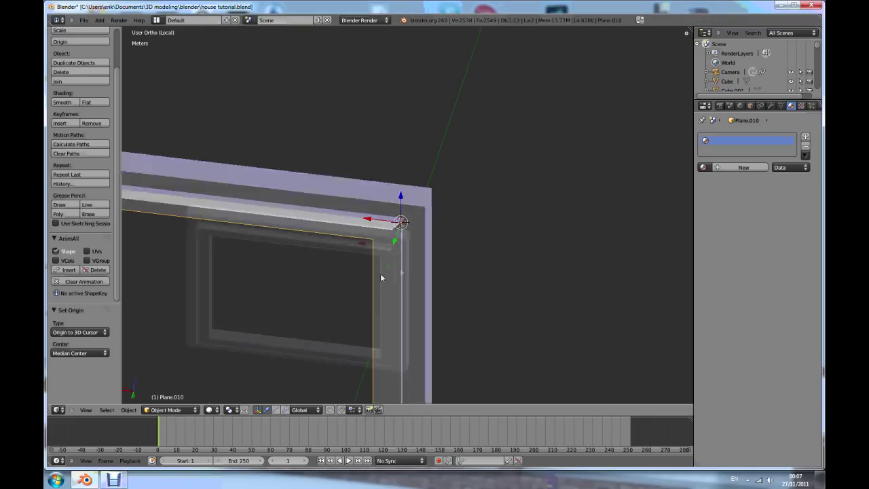
# - Try rotating the inner frame about its corner origin around the Z axis and the X axis
pyautogui.press('r')
pyautogui.press('z')
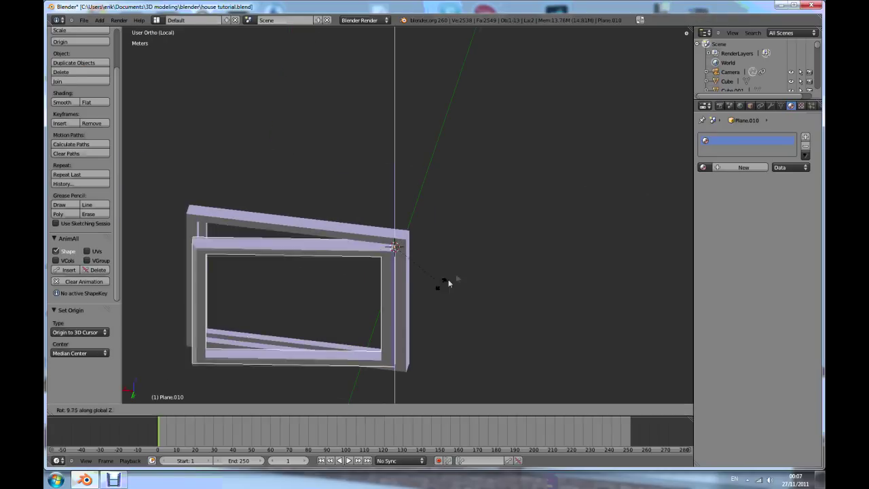
pyautogui.press('Escape')
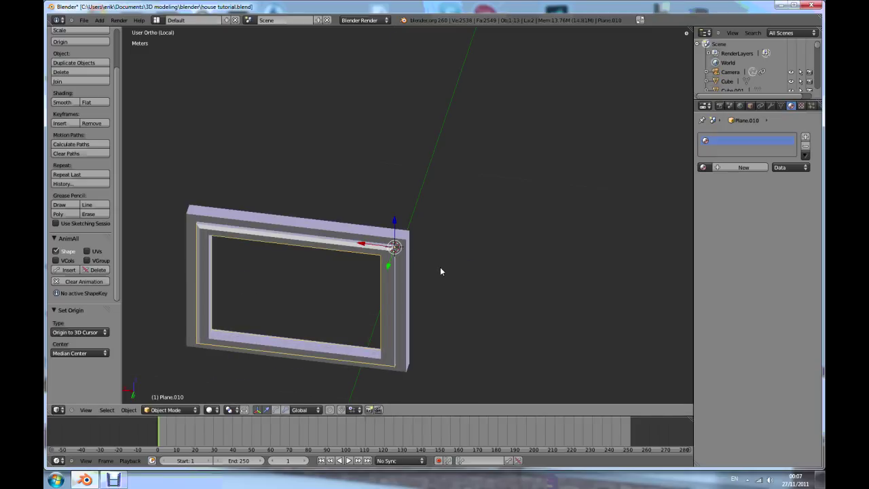
pyautogui.press('r')
pyautogui.press('x')
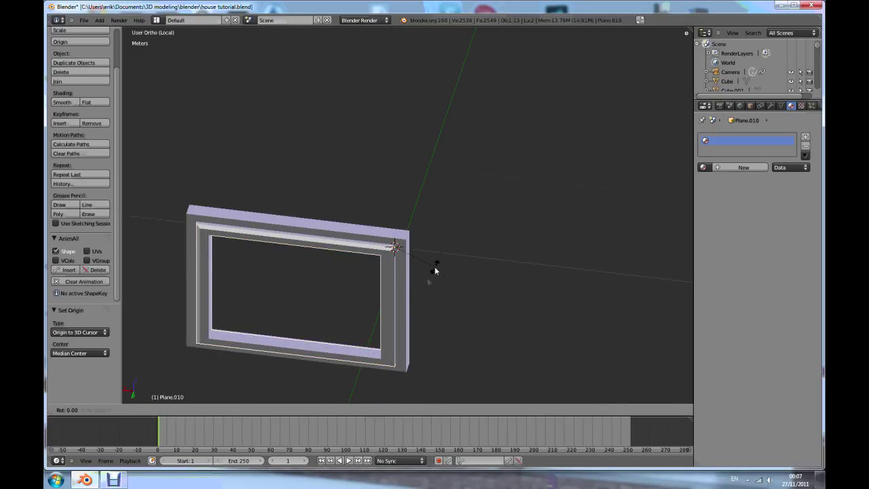
pyautogui.press('Escape')
# - Examine the window frames from the opposite side, then leave local view and inspect them within the house's wall opening
pyautogui.scroll(-3, 431, 275)
pyautogui.scroll(3, 305, 290)
pyautogui.scroll(2, 370, 341)
pyautogui.scroll(-2, 369, 341)
pyautogui.moveTo(315, 338); pyautogui.dragTo(489, 339, button='middle')
pyautogui.scroll(3, 465, 314)
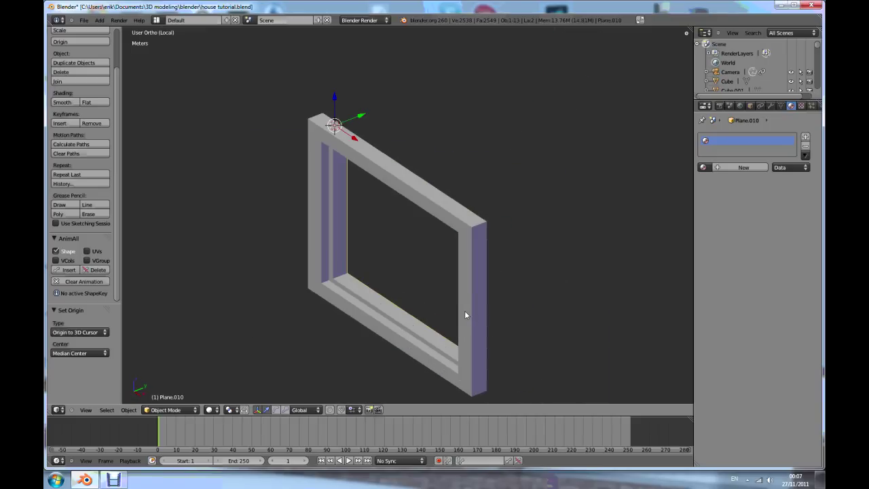
pyautogui.press('KP_Divide')
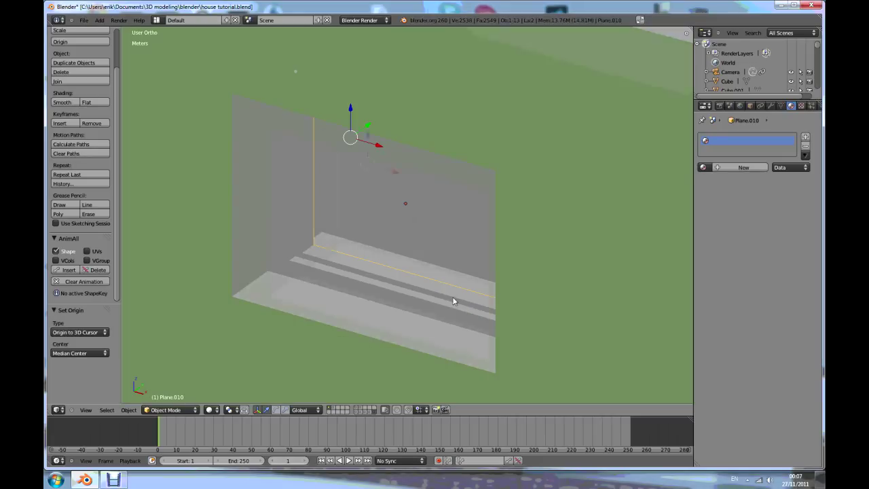
pyautogui.scroll(-3, 469, 287)
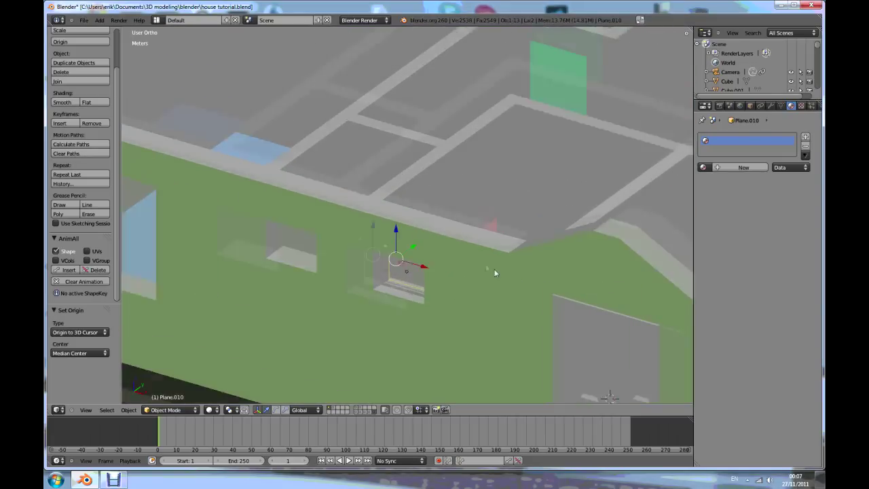
pyautogui.scroll(5, 442, 256)
pyautogui.scroll(-4, 370, 295)
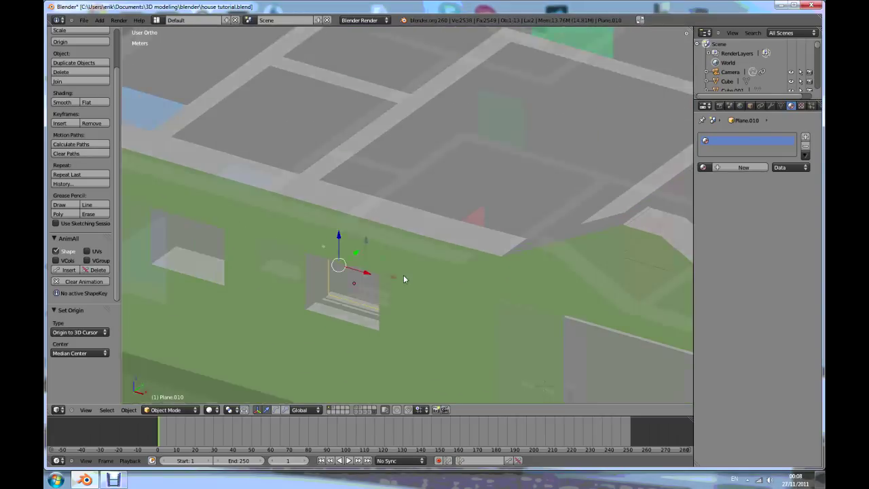
pyautogui.scroll(4, 401, 322)
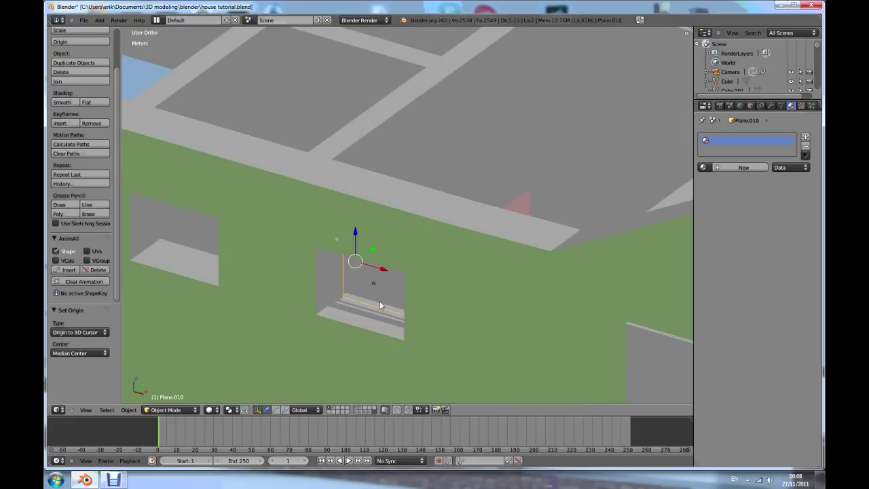
pyautogui.scroll(-4, 391, 309)
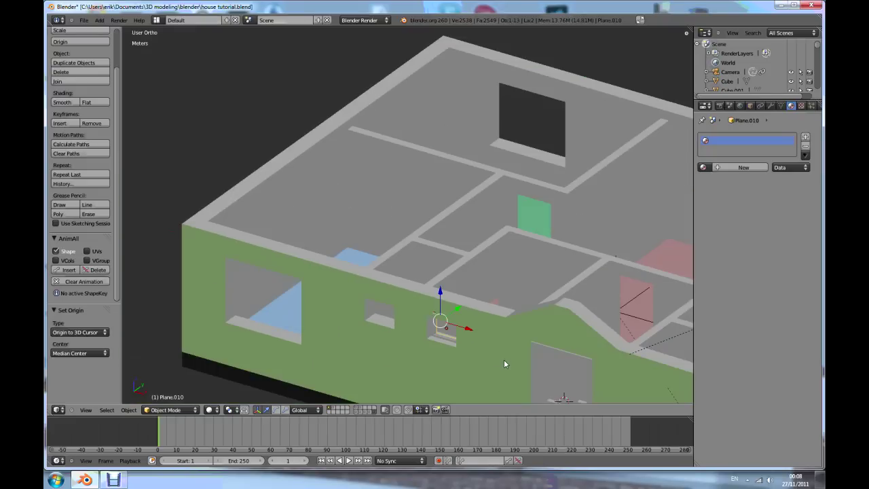
pyautogui.scroll(1, 556, 389)
pyautogui.moveTo(556, 385)
pyautogui.mouseDown(button='middle')
pyautogui.moveTo(530, 332)
pyautogui.moveTo(547, 375)
pyautogui.mouseUp(button='middle')
pyautogui.scroll(6, 423, 304)
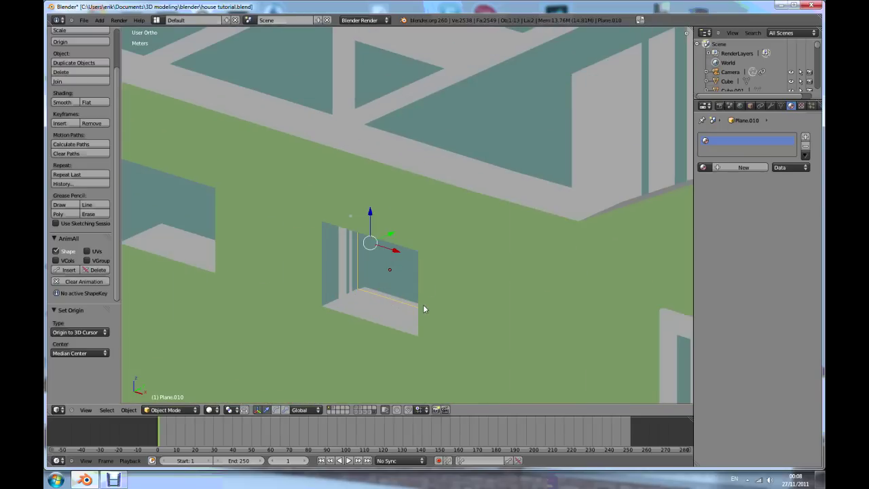
pyautogui.scroll(3, 402, 276)
pyautogui.moveTo(365, 328)
pyautogui.mouseDown(button='middle')
pyautogui.moveTo(346, 324)
pyautogui.moveTo(329, 338)
pyautogui.moveTo(359, 330)
pyautogui.moveTo(358, 319)
pyautogui.mouseUp(button='middle')
pyautogui.scroll(3, 358, 319)
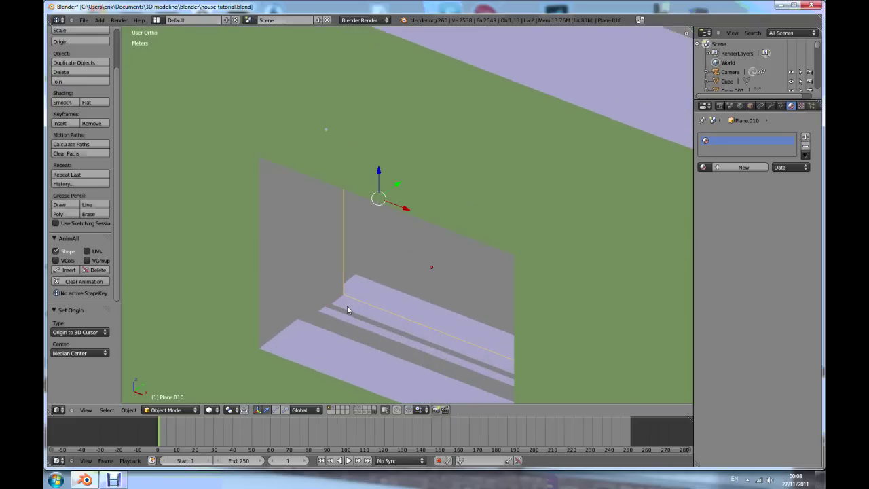
pyautogui.scroll(-2, 347, 304)
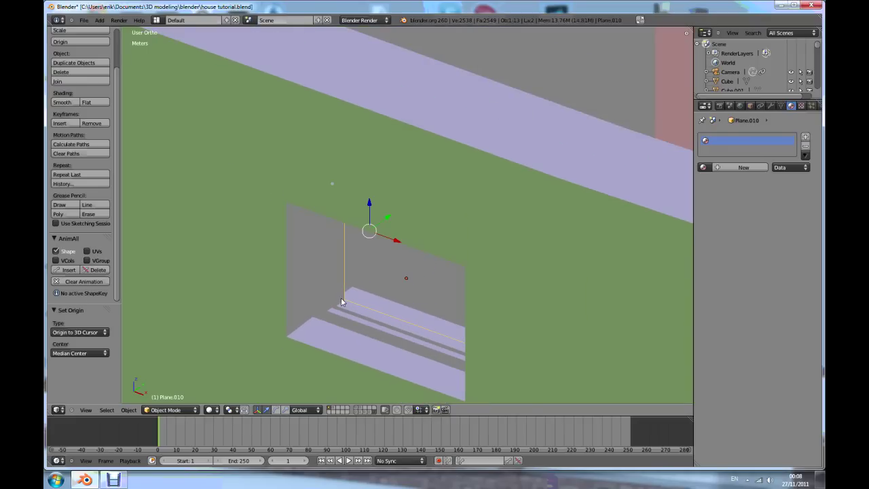
# - Isolate the inner frame in local view and select the face ring lining its opening in face select mode
pyautogui.press('Tab')
pyautogui.scroll(-3, 349, 302)
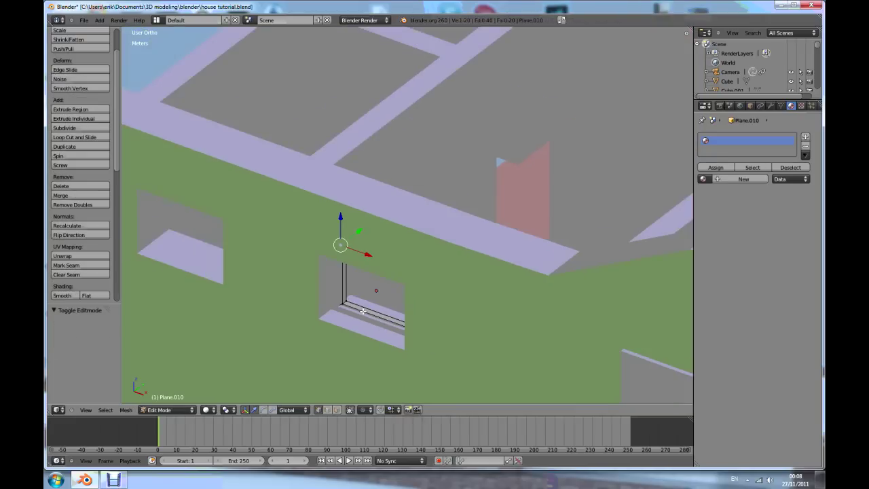
pyautogui.scroll(3, 360, 309)
pyautogui.press('KP_Divide')
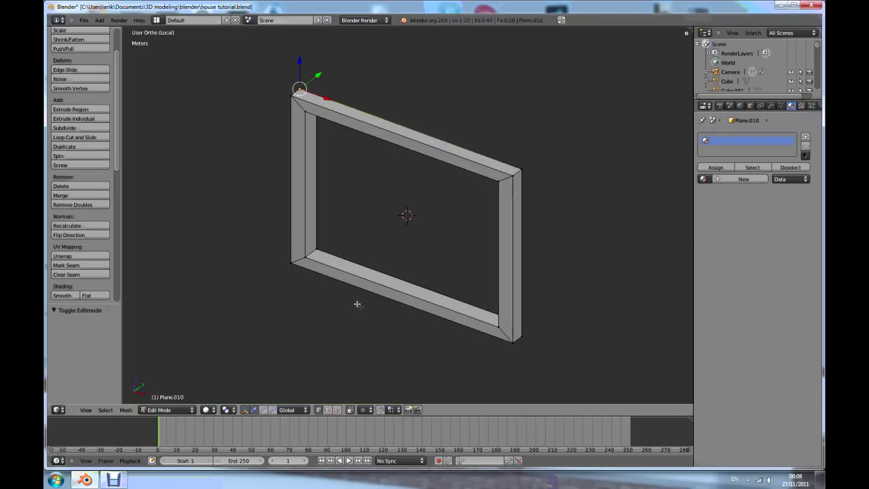
pyautogui.scroll(3, 373, 285)
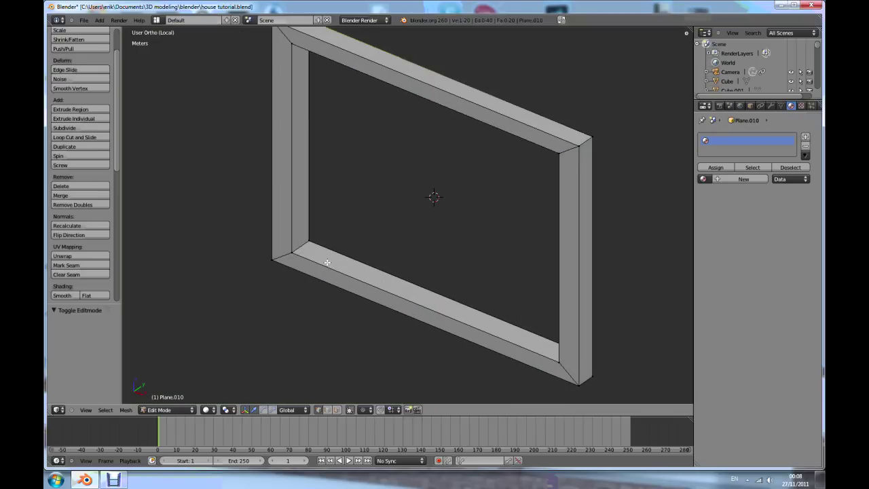
pyautogui.click(336, 410)
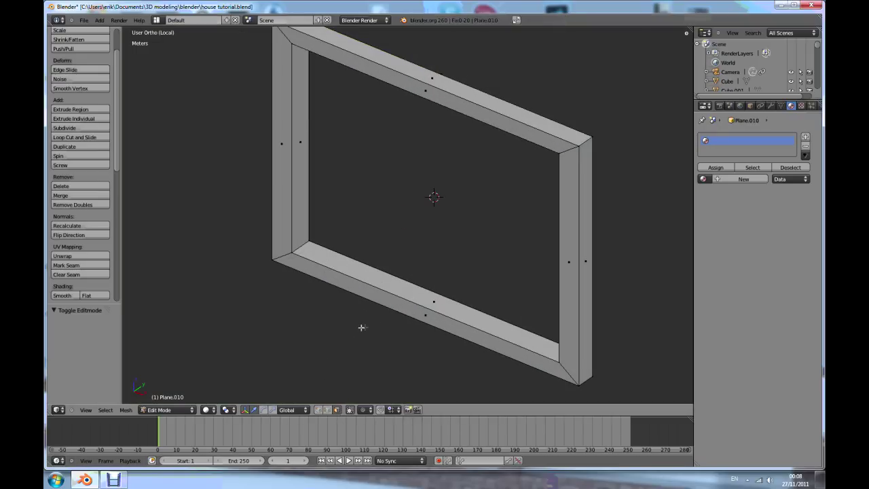
pyautogui.keyDown('alt'); pyautogui.rightClick(302, 246); pyautogui.keyUp('alt')
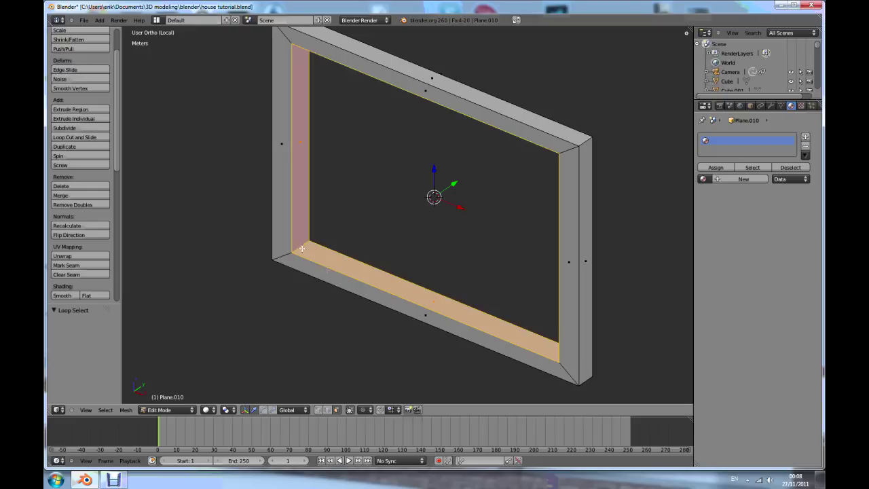
# - Duplicate the selected face ring in place and separate the copy into its own object
pyautogui.hotkey('shift', 'd')
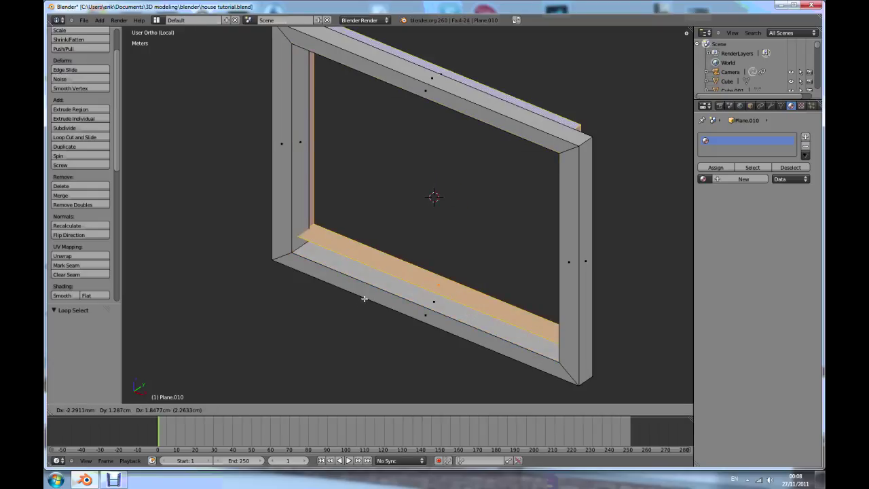
pyautogui.click(361, 303)
pyautogui.press('p')
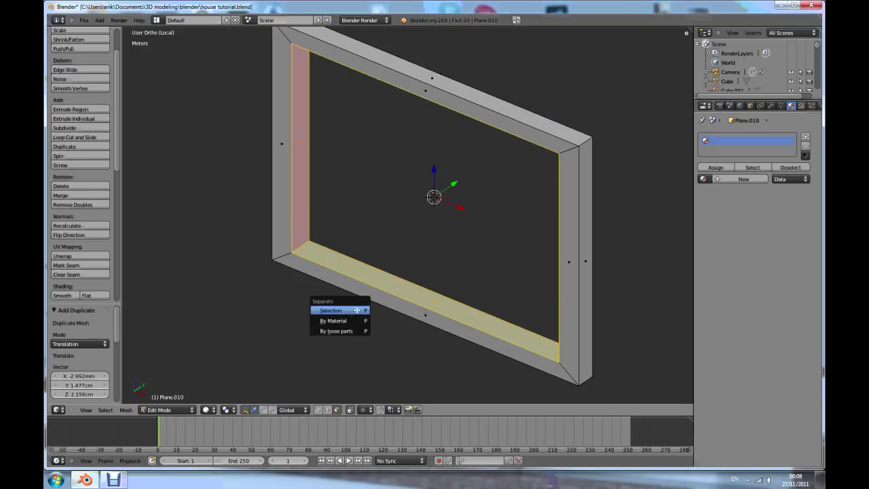
pyautogui.click(351, 311)
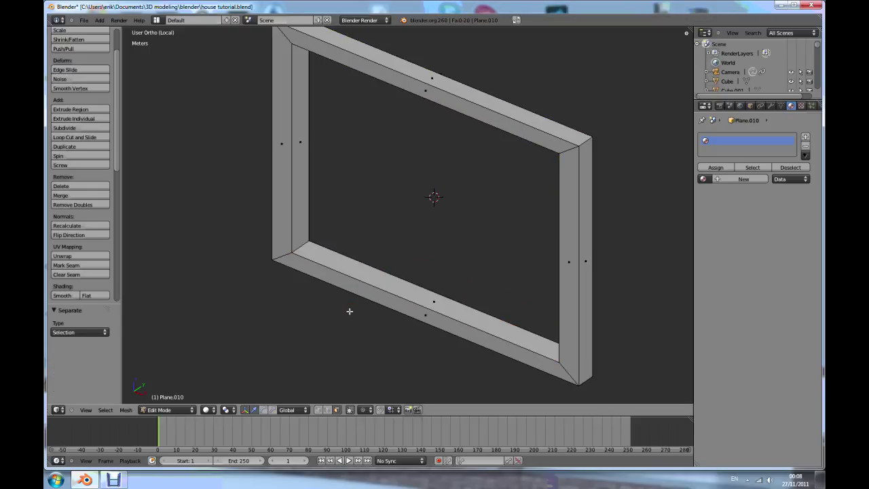
# - Select the separated ring object and scale its faces along the Y axis to about 0.218 to get the glass thickness
pyautogui.press('Tab')
pyautogui.rightClick(352, 280)
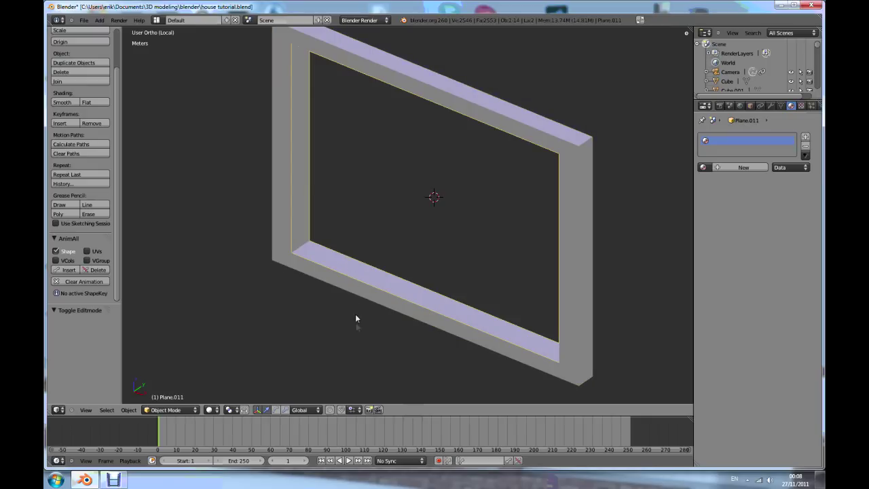
pyautogui.press('Tab')
pyautogui.scroll(-3, 357, 324)
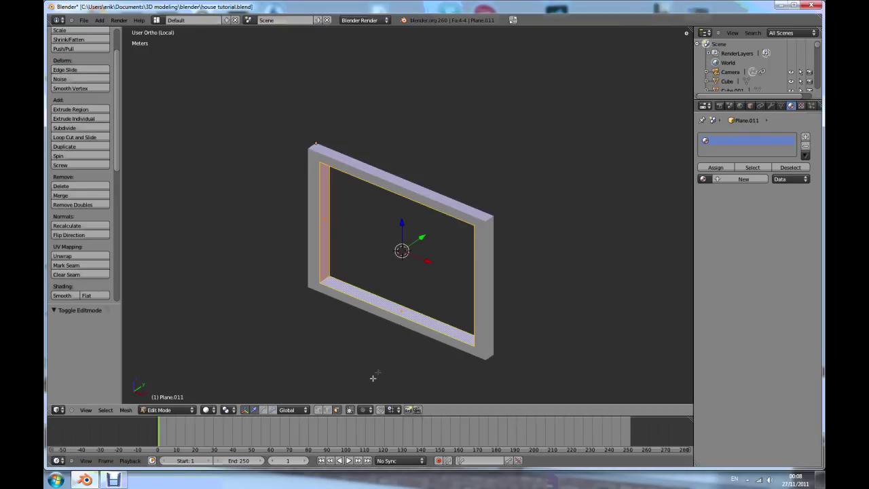
pyautogui.scroll(2, 388, 339)
pyautogui.press('s')
pyautogui.press('y')
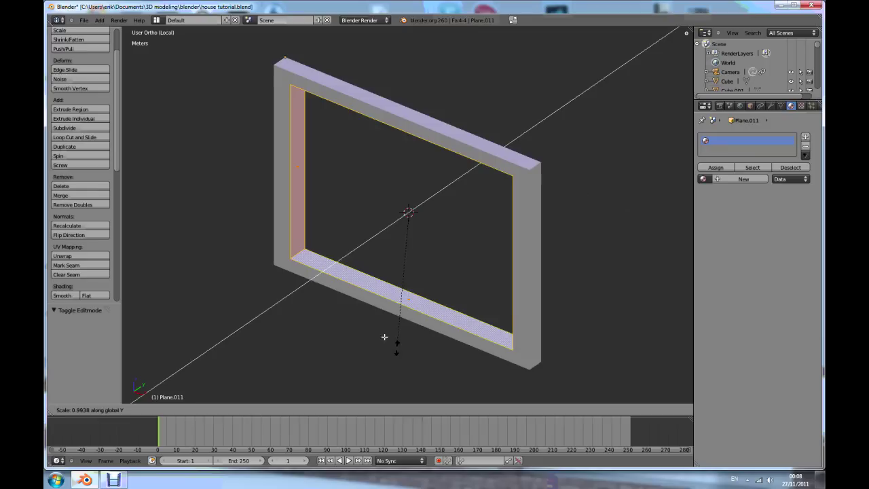
pyautogui.click(397, 241)
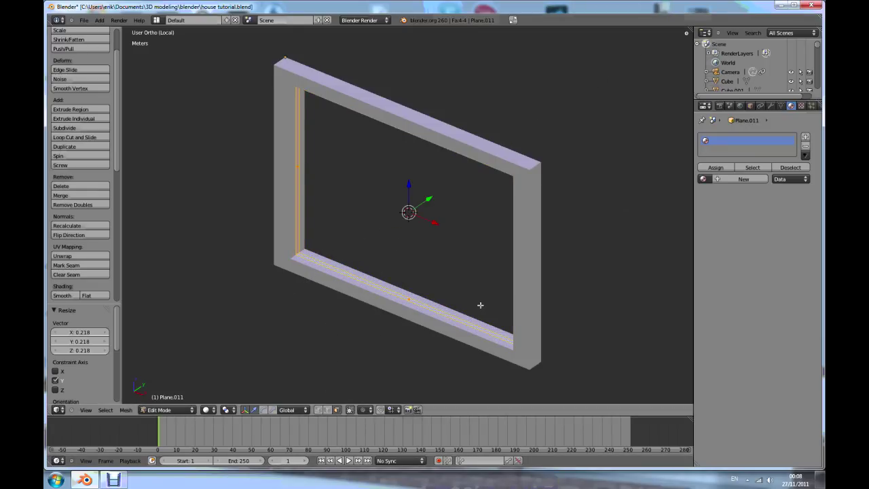
# - In edge select mode, fill one side of the thin ring with a face between its two opposite vertical edges
pyautogui.scroll(1, 481, 305)
pyautogui.click(327, 409)
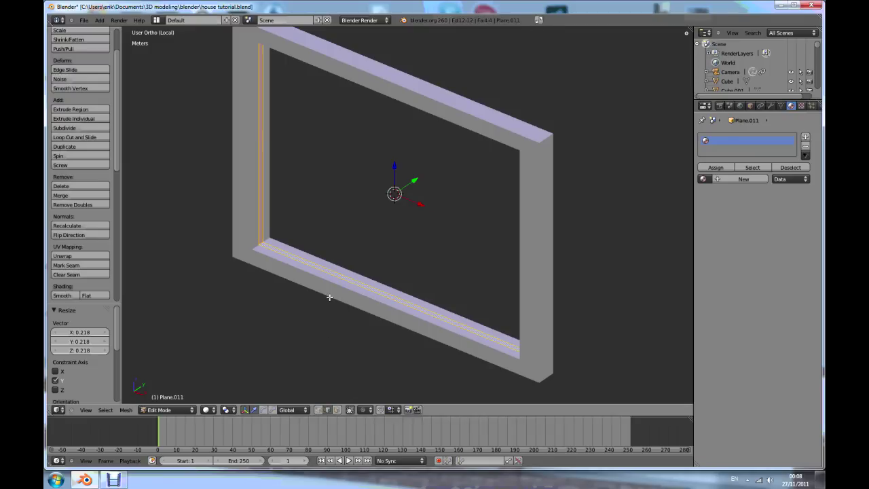
pyautogui.press('a')
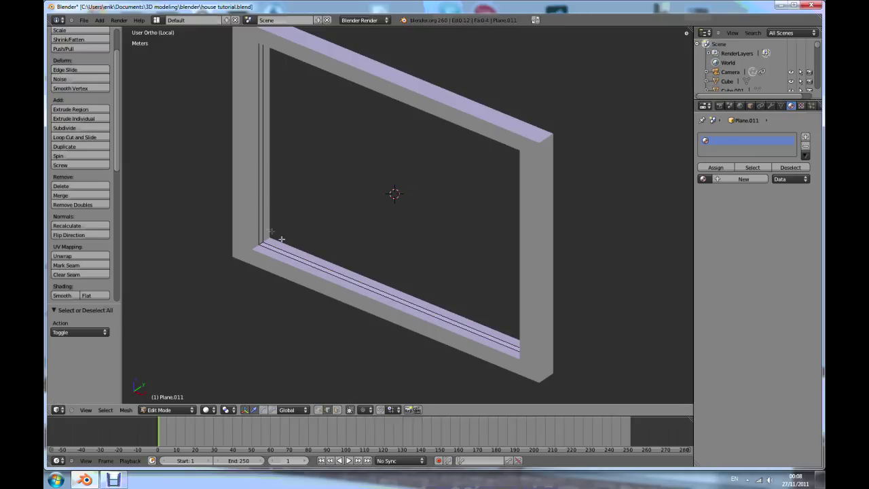
pyautogui.rightClick(260, 216)
pyautogui.moveTo(379, 304); pyautogui.dragTo(469, 253, button='middle')
pyautogui.keyDown('shift'); pyautogui.rightClick(548, 153); pyautogui.keyUp('shift')
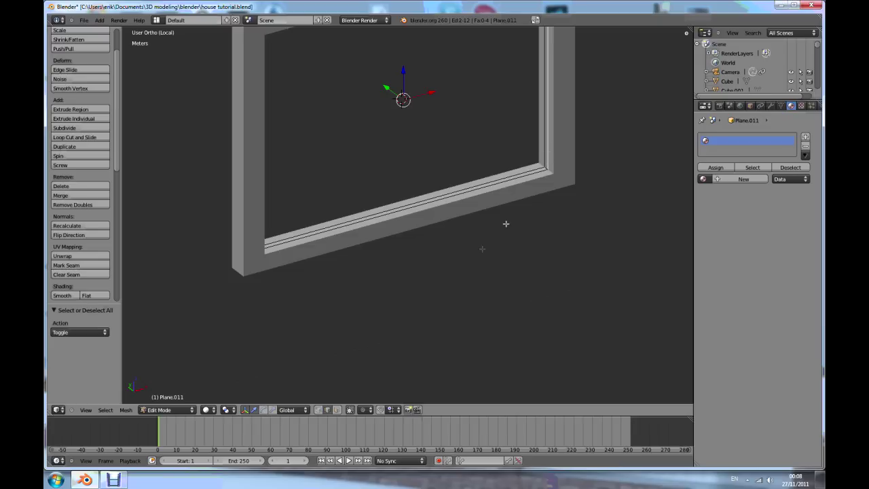
pyautogui.press('f')
# - Fill the ring's other side with a face between its opposite vertical edges and return to Object Mode
pyautogui.press('a')
pyautogui.moveTo(278, 284); pyautogui.dragTo(485, 261, button='middle')
pyautogui.scroll(-3, 400, 303)
pyautogui.scroll(2, 289, 243)
pyautogui.rightClick(288, 243)
pyautogui.scroll(2, 279, 305)
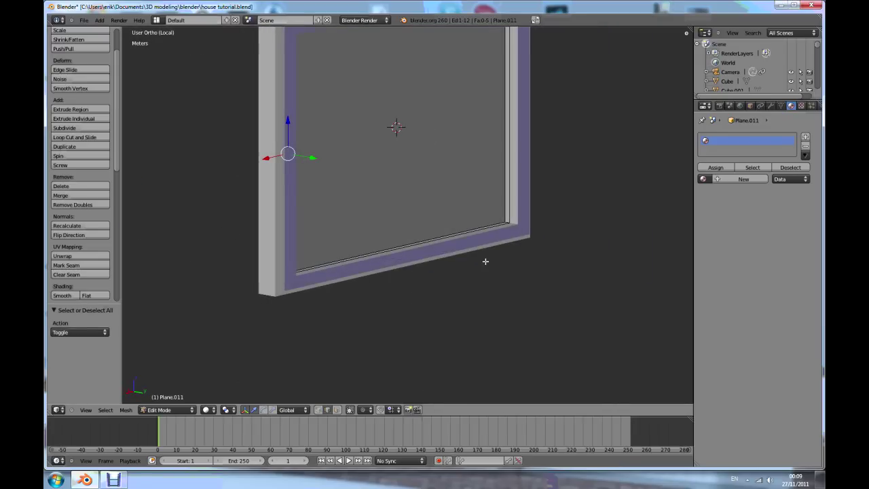
pyautogui.keyDown('shift'); pyautogui.rightClick(510, 196); pyautogui.keyUp('shift')
pyautogui.press('a')
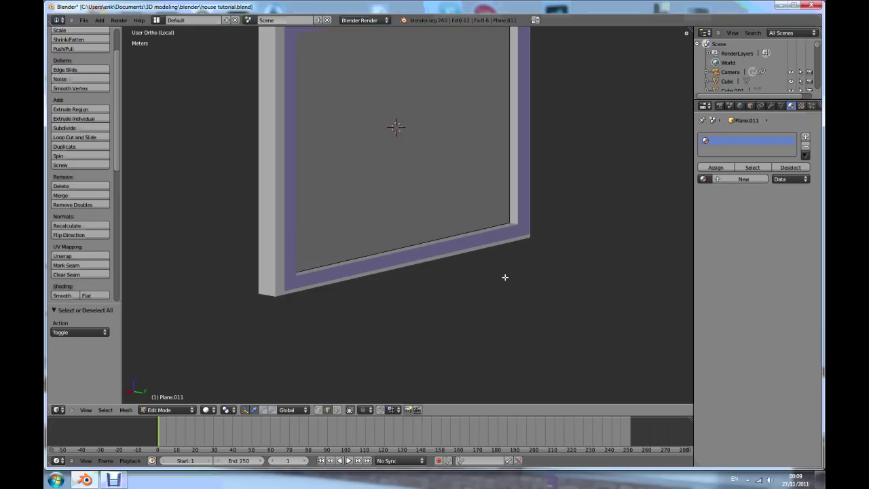
pyautogui.scroll(-2, 506, 276)
pyautogui.moveTo(506, 275); pyautogui.dragTo(377, 296, button='middle')
pyautogui.press('Tab')
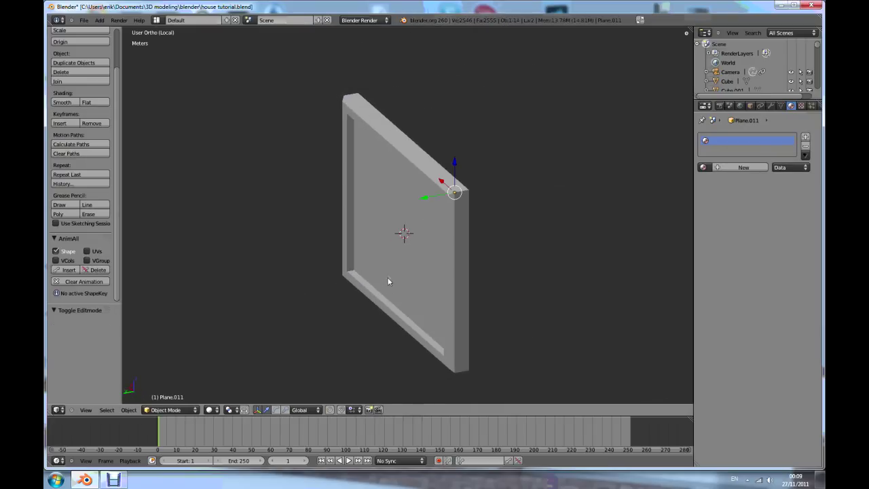
# - Examine the glass pane inside the inner frame from several angles
pyautogui.scroll(-3, 394, 271)
pyautogui.moveTo(420, 272); pyautogui.dragTo(401, 307, button='middle')
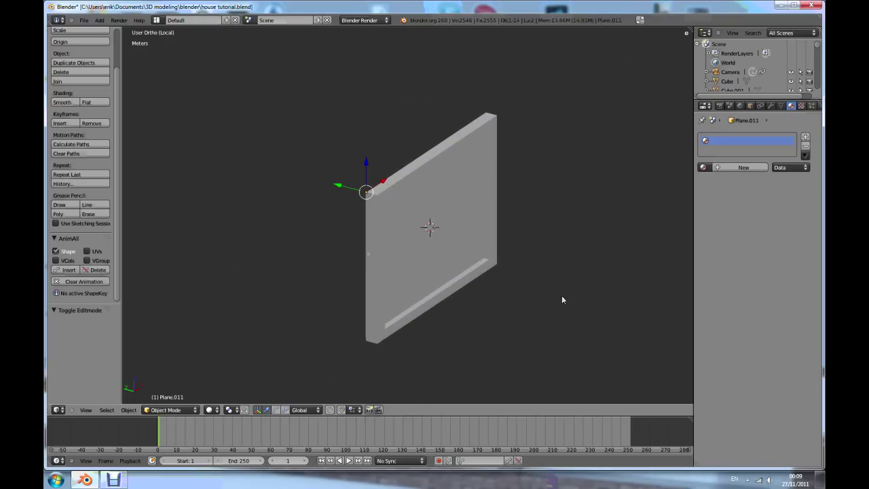
pyautogui.moveTo(388, 265); pyautogui.dragTo(445, 282, button='middle')
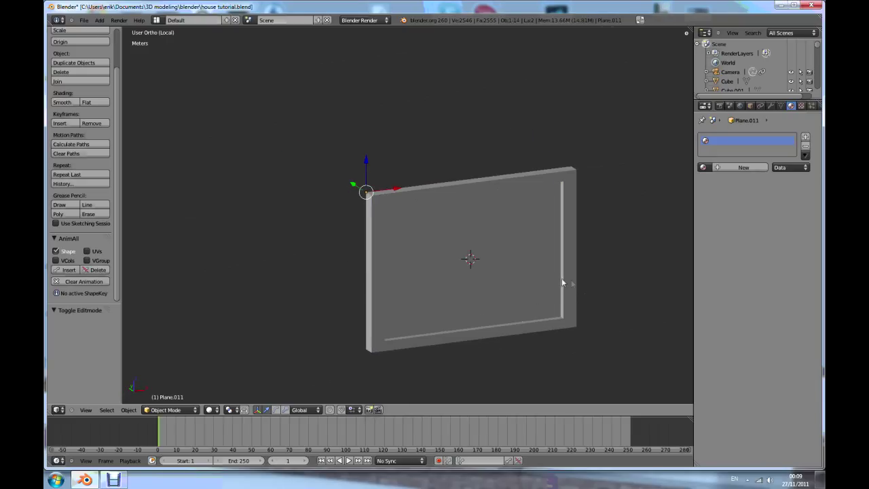
pyautogui.scroll(1, 589, 325)
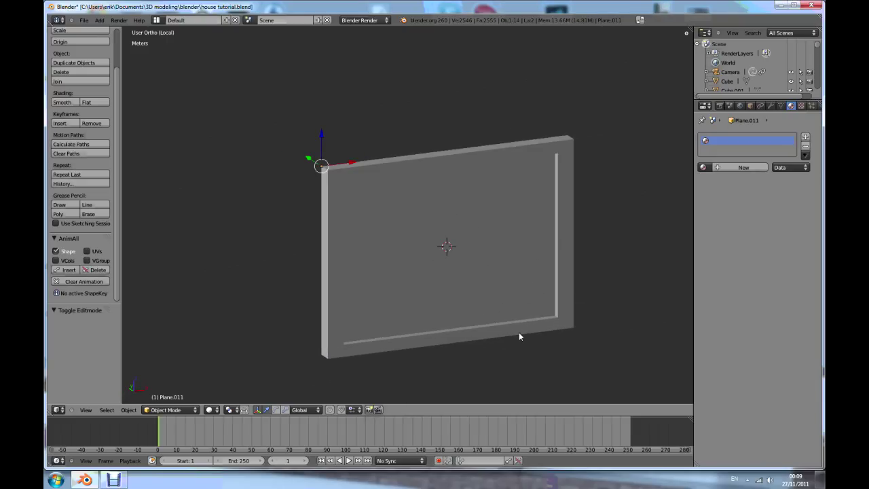
pyautogui.scroll(1, 450, 348)
pyautogui.scroll(-1, 452, 342)
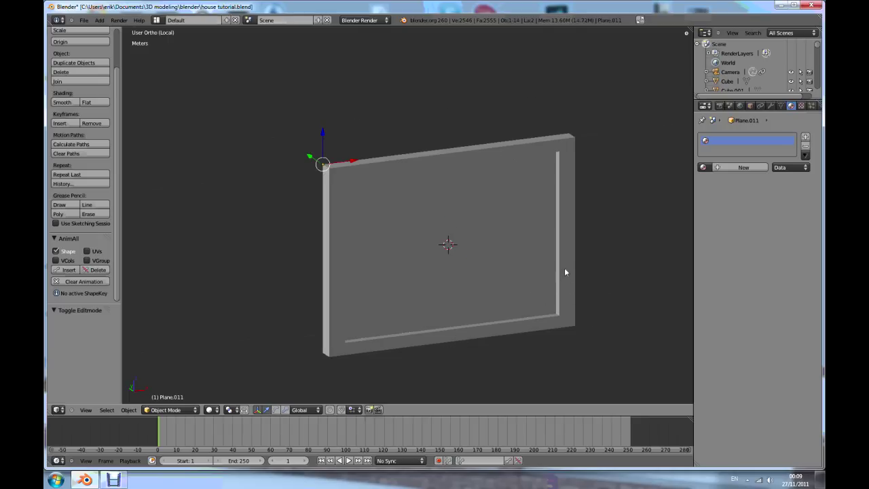
pyautogui.scroll(-1, 435, 307)
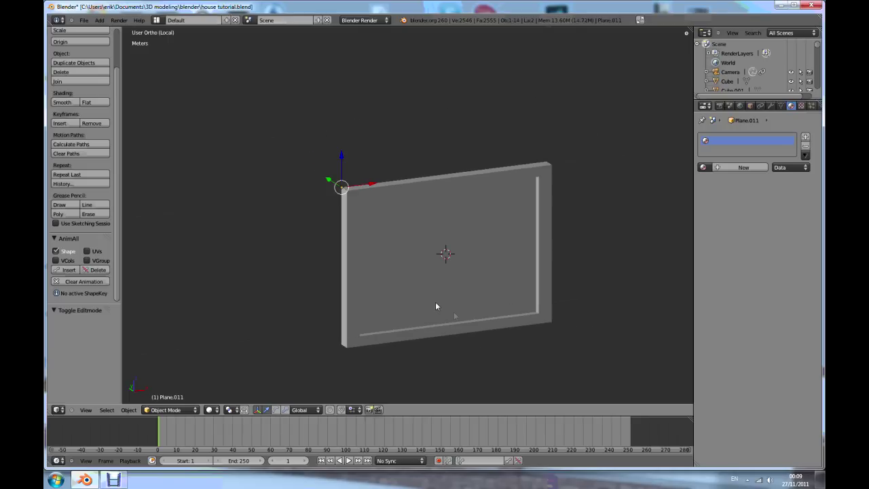
# - Add the inner window frame to the selection and parent the glass pane to it using Object parenting
pyautogui.scroll(2, 478, 340)
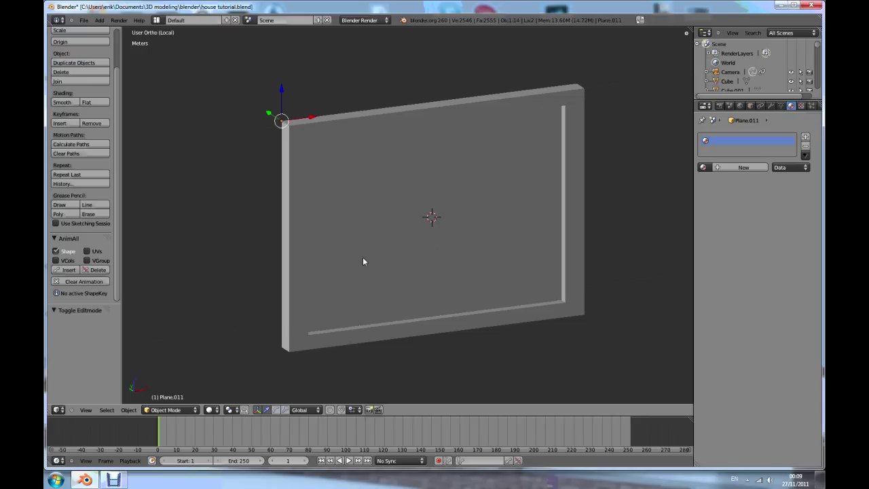
pyautogui.press('z')
pyautogui.press('z')
pyautogui.rightClick(290, 247)
pyautogui.moveTo(301, 252); pyautogui.dragTo(418, 286, button='middle')
pyautogui.hotkey('ctrl', 'p')
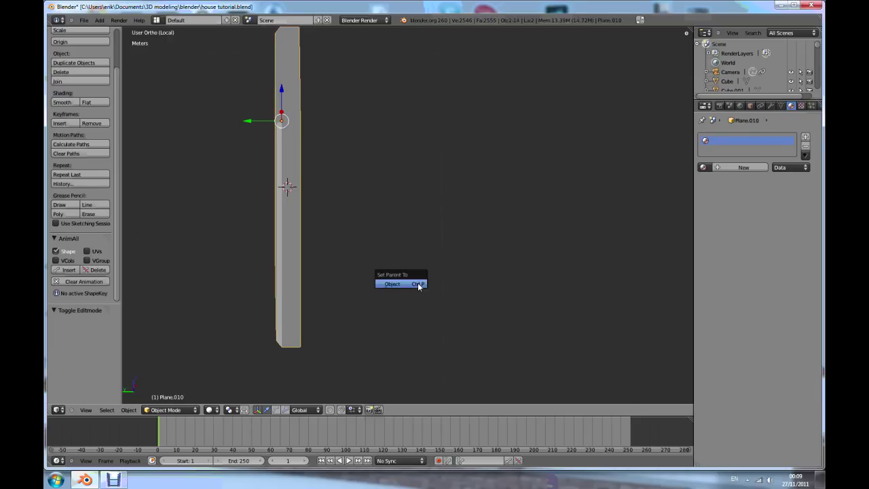
pyautogui.click(418, 286)
# - Try rotating the inner window frame together with its parented glass pane 90° about the X axis
pyautogui.scroll(-3, 417, 287)
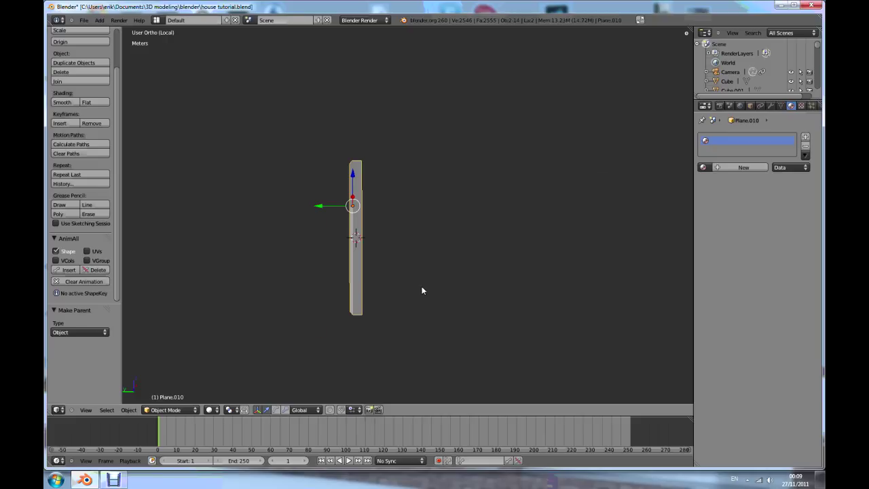
pyautogui.moveTo(318, 271); pyautogui.dragTo(364, 259, button='middle')
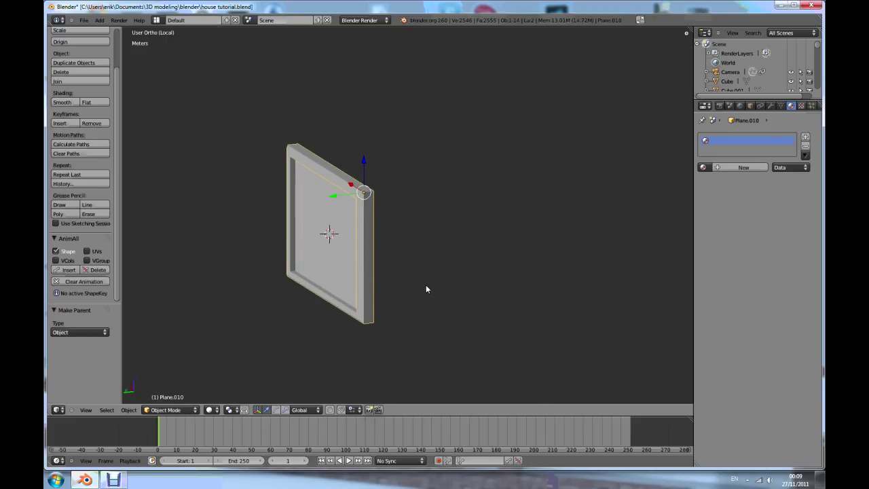
pyautogui.press('r')
pyautogui.write('x90')
pyautogui.press('Return')
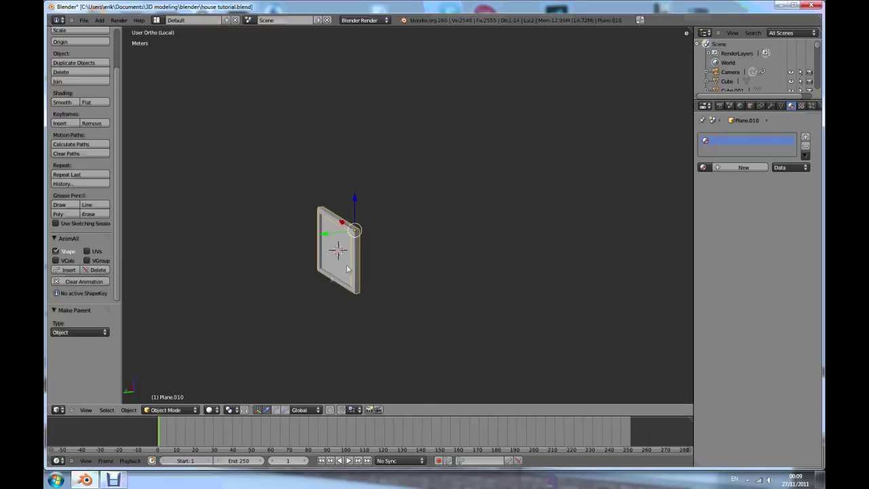
# - Leave local view to bring back the whole house and look at the finished window in its wall opening
pyautogui.scroll(2, 340, 285)
pyautogui.press('KP_Divide')
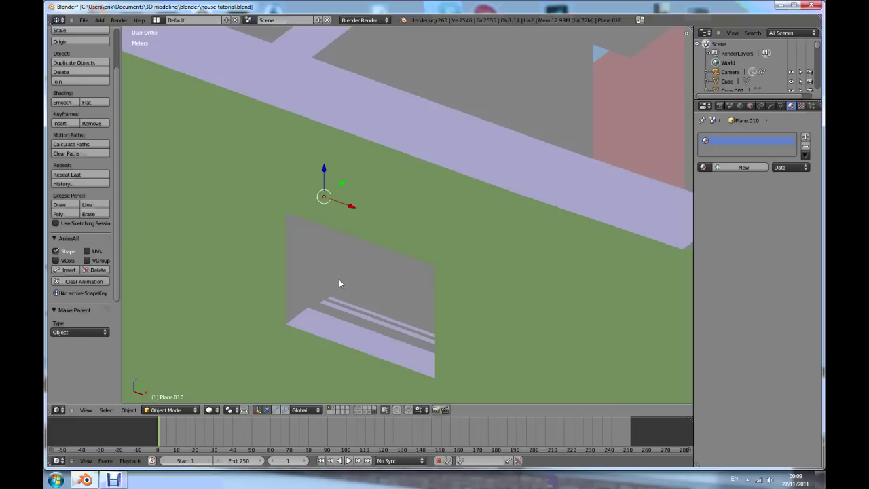
pyautogui.scroll(-4, 387, 283)
pyautogui.moveTo(370, 281)
pyautogui.mouseDown(button='middle')
pyautogui.moveTo(207, 260)
pyautogui.moveTo(370, 283)
pyautogui.mouseUp(button='middle')
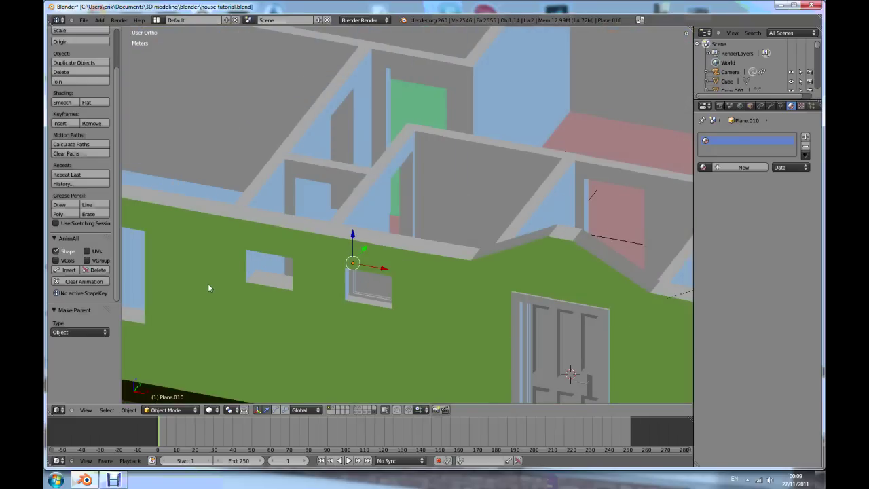
pyautogui.scroll(-1, 383, 307)
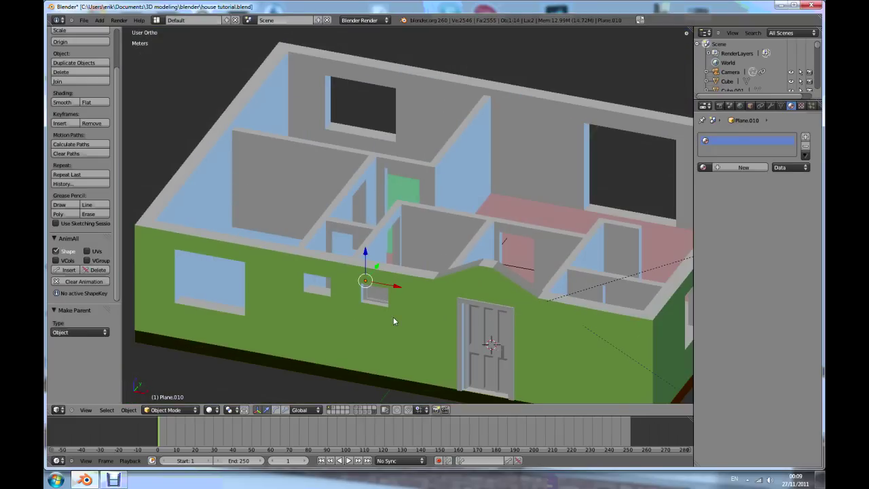
pyautogui.scroll(4, 393, 316)
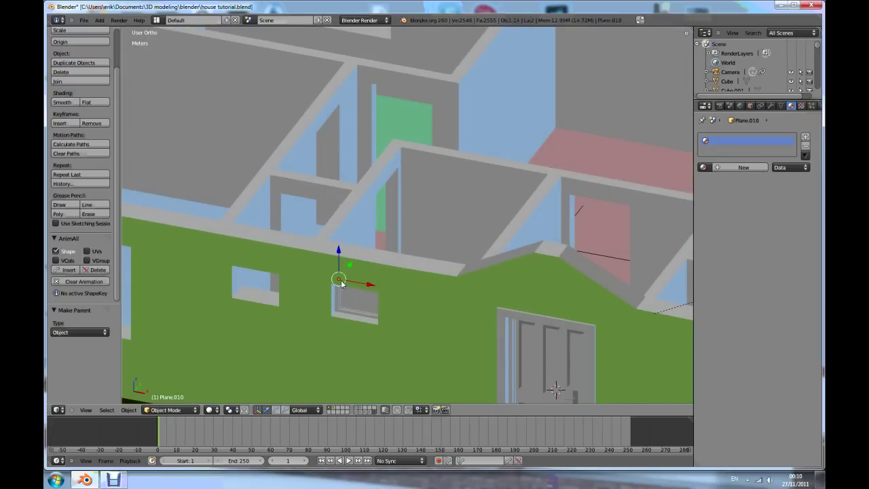
pyautogui.scroll(2, 497, 319)
# - Select the front door's frame and examine the house's front wall with its door and window openings
pyautogui.rightClick(506, 310)
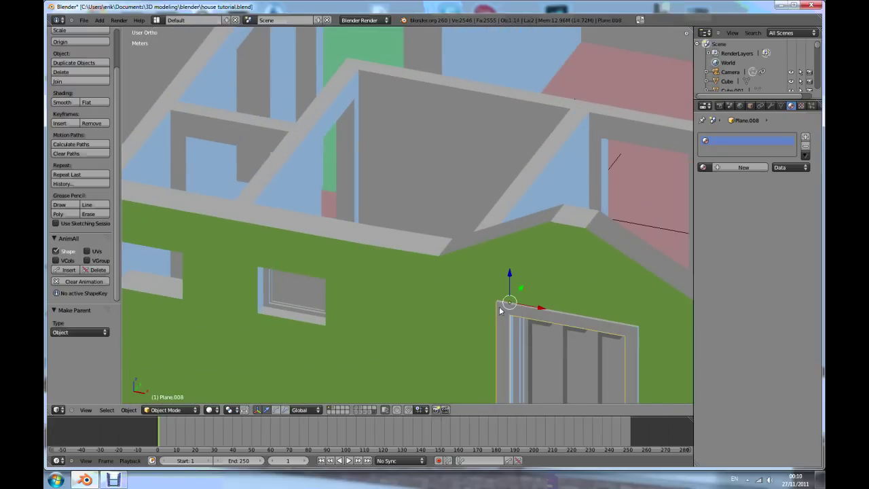
pyautogui.scroll(-7, 500, 310)
pyautogui.scroll(3, 515, 355)
pyautogui.scroll(-1, 538, 351)
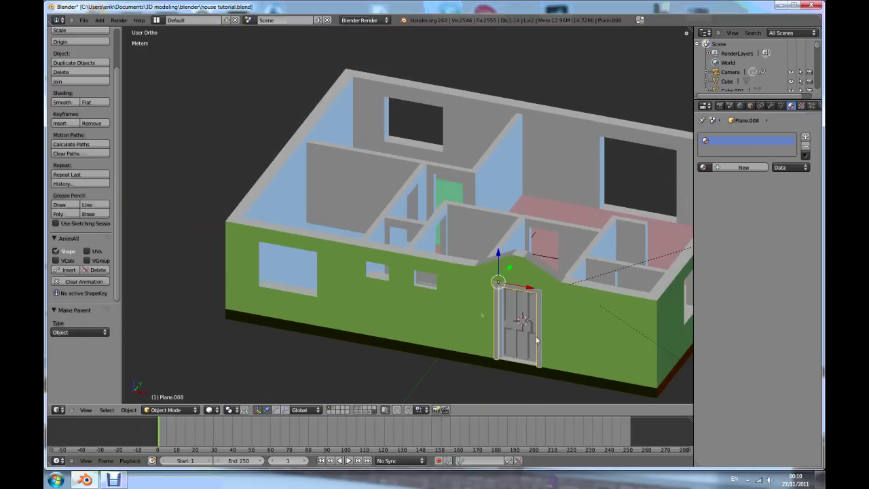
pyautogui.scroll(4, 370, 306)
pyautogui.scroll(-3, 362, 301)
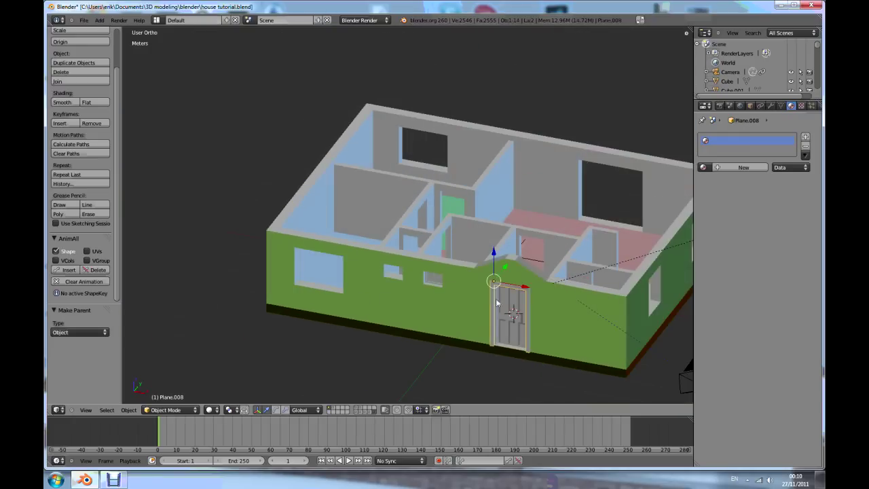
pyautogui.scroll(1, 535, 306)
pyautogui.scroll(1, 537, 304)
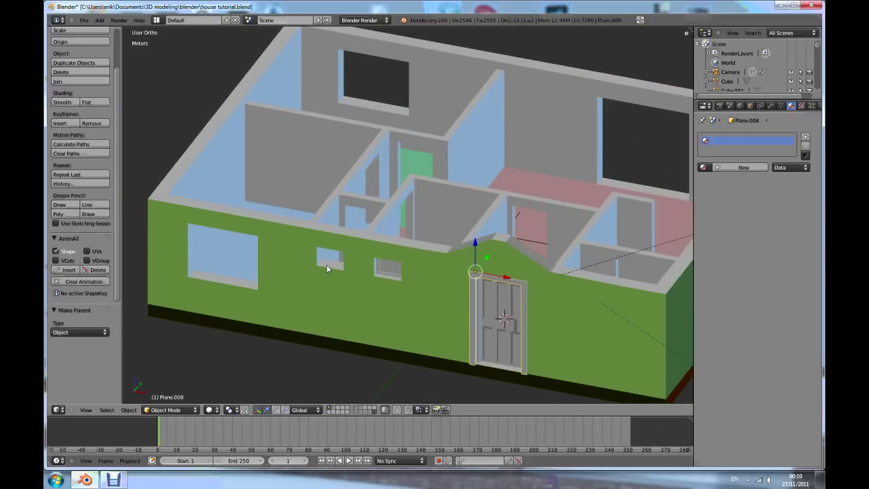
pyautogui.scroll(-3, 327, 265)
pyautogui.scroll(5, 343, 254)
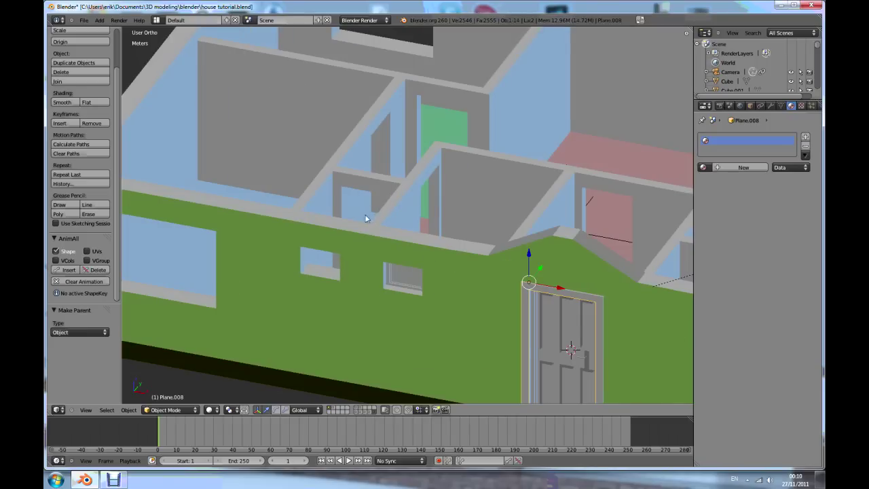
pyautogui.scroll(-5, 402, 311)
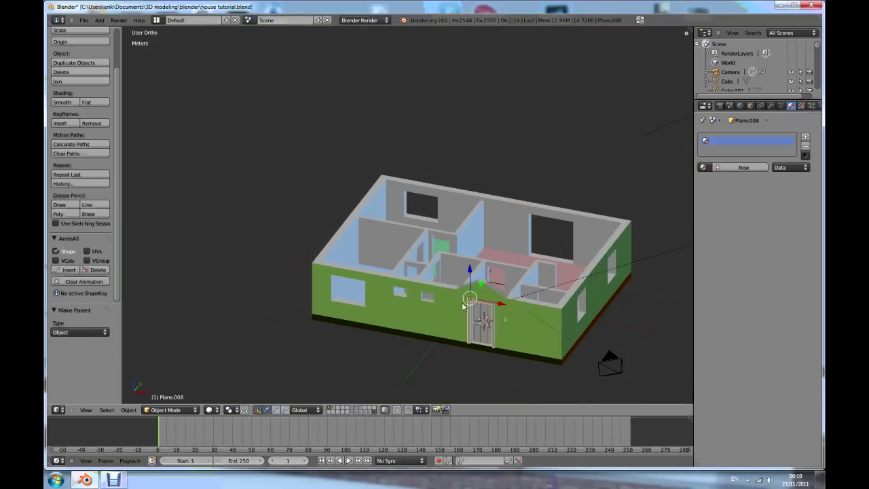
pyautogui.scroll(2, 502, 324)
pyautogui.scroll(2, 312, 277)
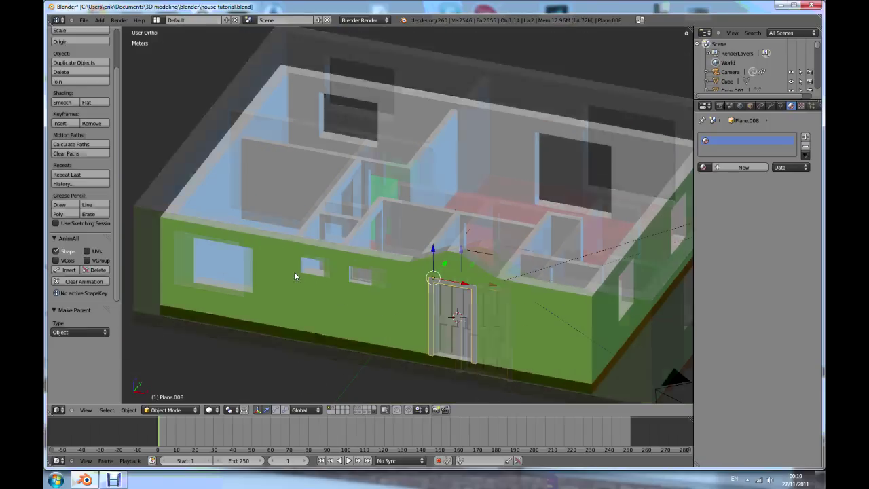
pyautogui.scroll(2, 295, 276)
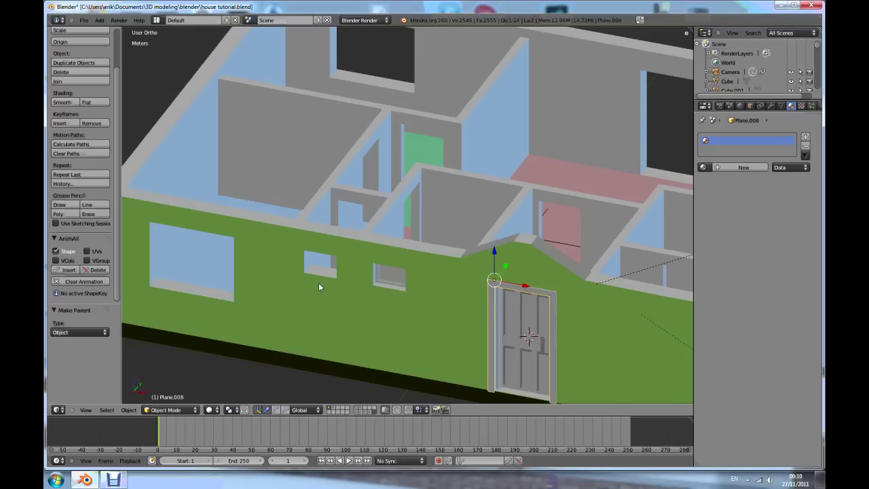
pyautogui.scroll(-4, 322, 289)
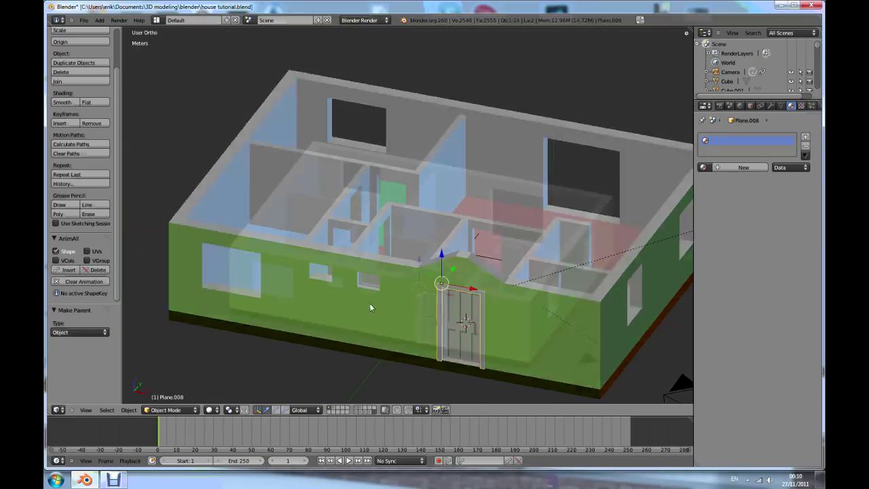
pyautogui.scroll(2, 381, 310)
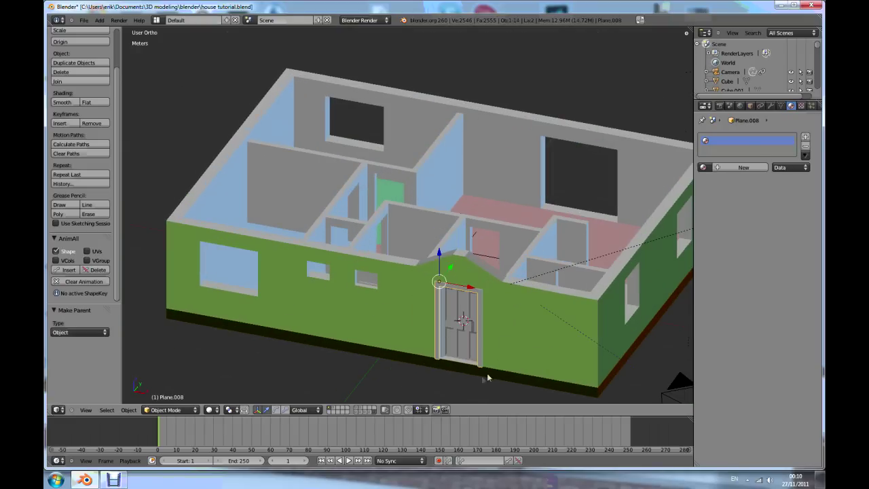
pyautogui.scroll(1, 481, 375)
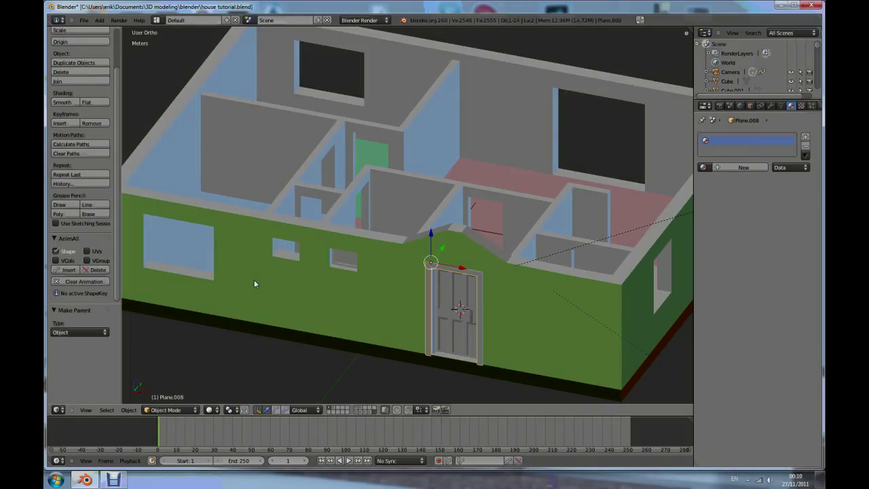
pyautogui.scroll(-3, 254, 284)
pyautogui.scroll(3, 254, 276)
pyautogui.scroll(-3, 310, 326)
pyautogui.scroll(2, 314, 326)
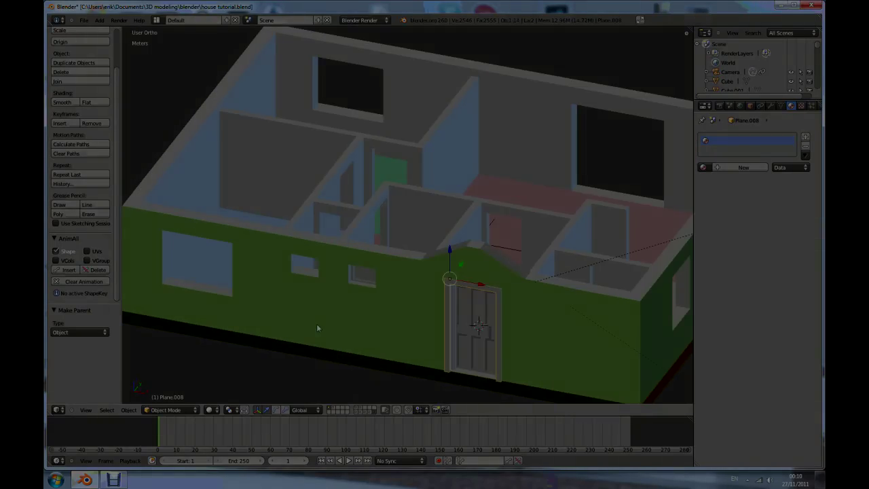